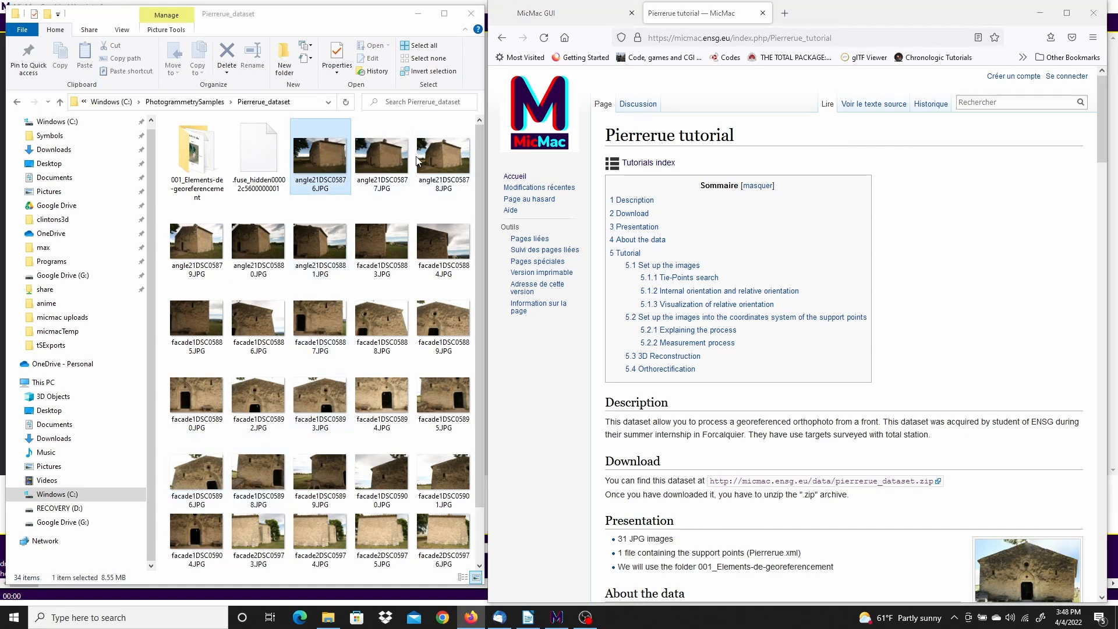
# Scroll to Pierrerue.xml in the Pierrerue_dataset folder and right-click it to edit with Notepad++
pyautogui.click(443, 156)
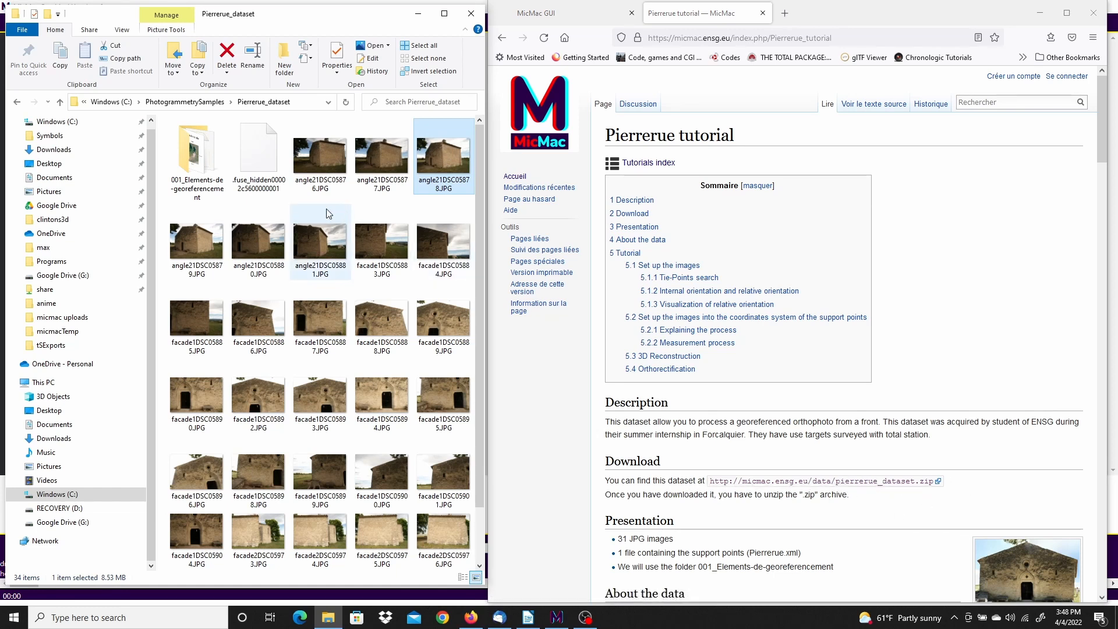
pyautogui.moveTo(480, 216); pyautogui.dragTo(475, 311)
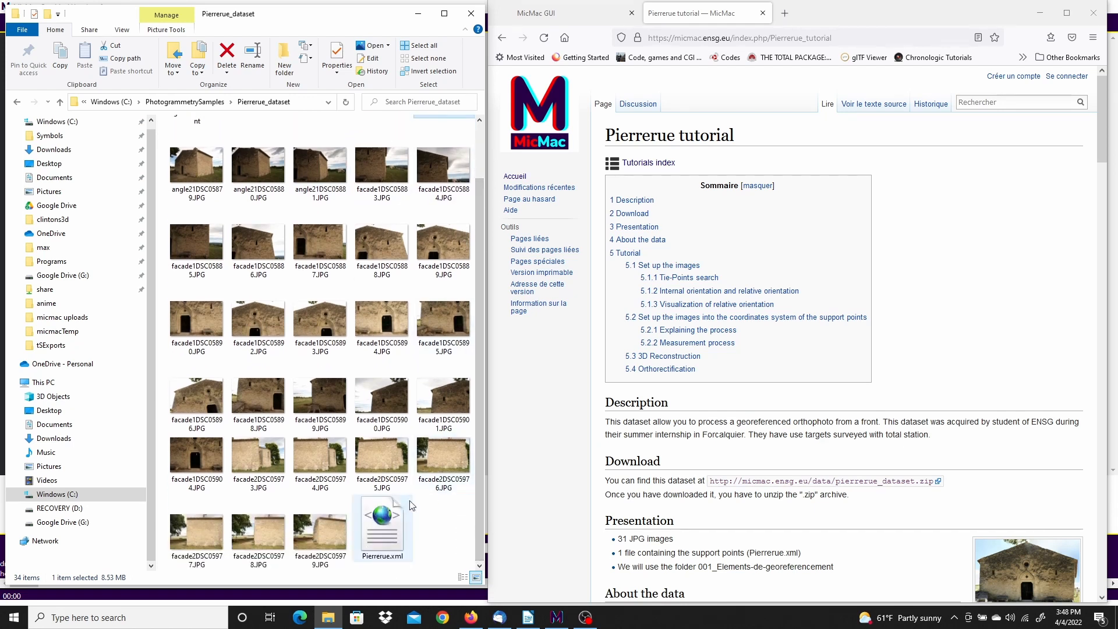
pyautogui.click(382, 524)
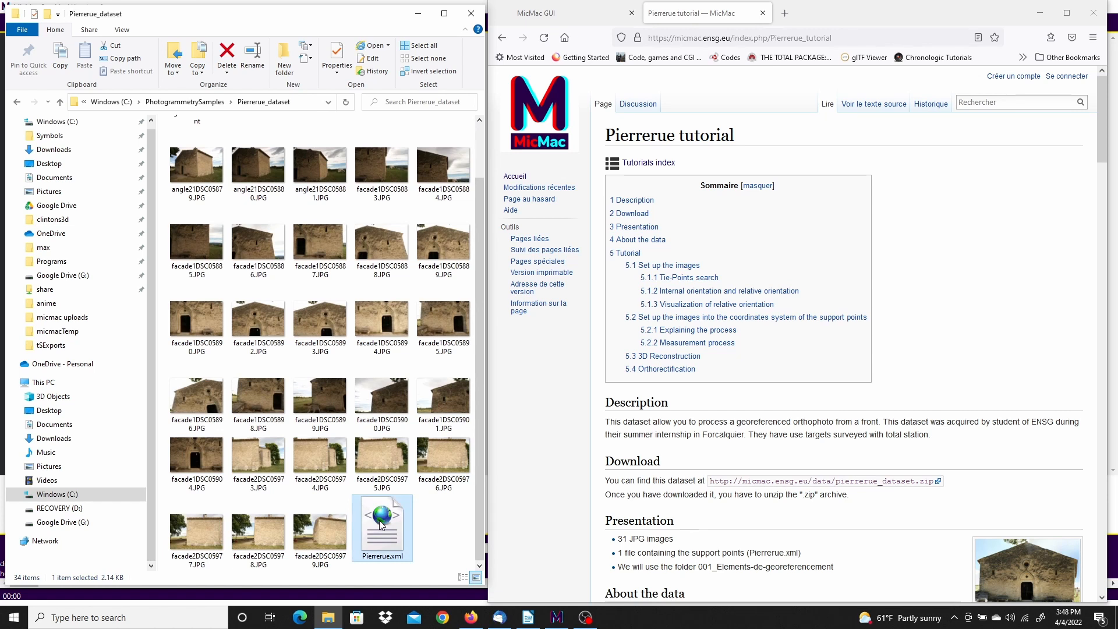
pyautogui.rightClick(381, 525)
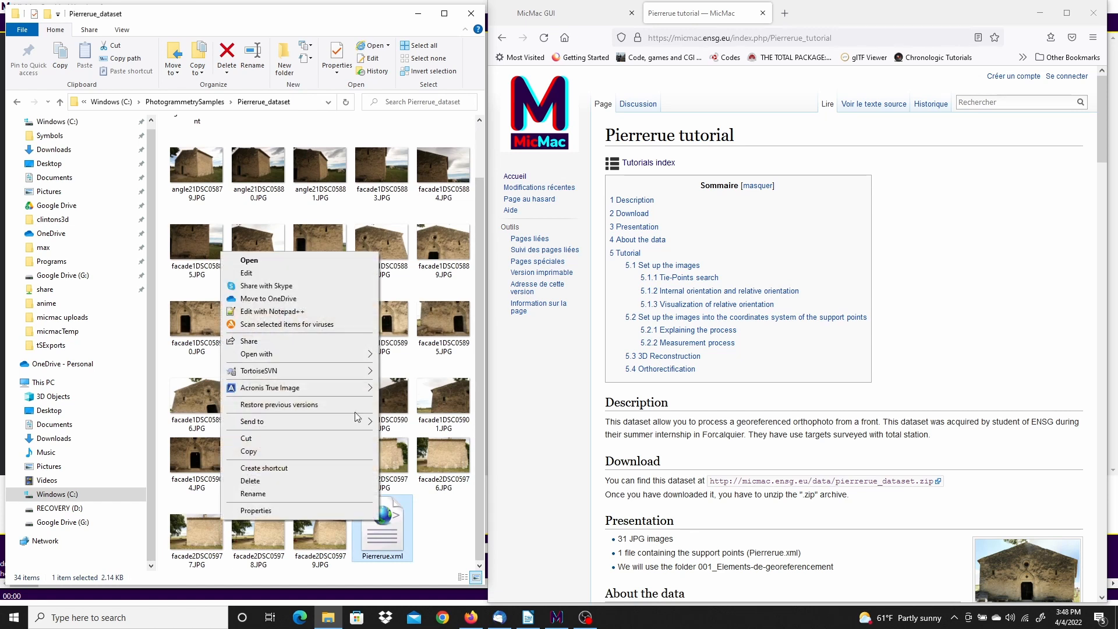
# Open Pierrerue.xml in Notepad++, inspect the first point's X coordinate, then close the editor
pyautogui.click(276, 311)
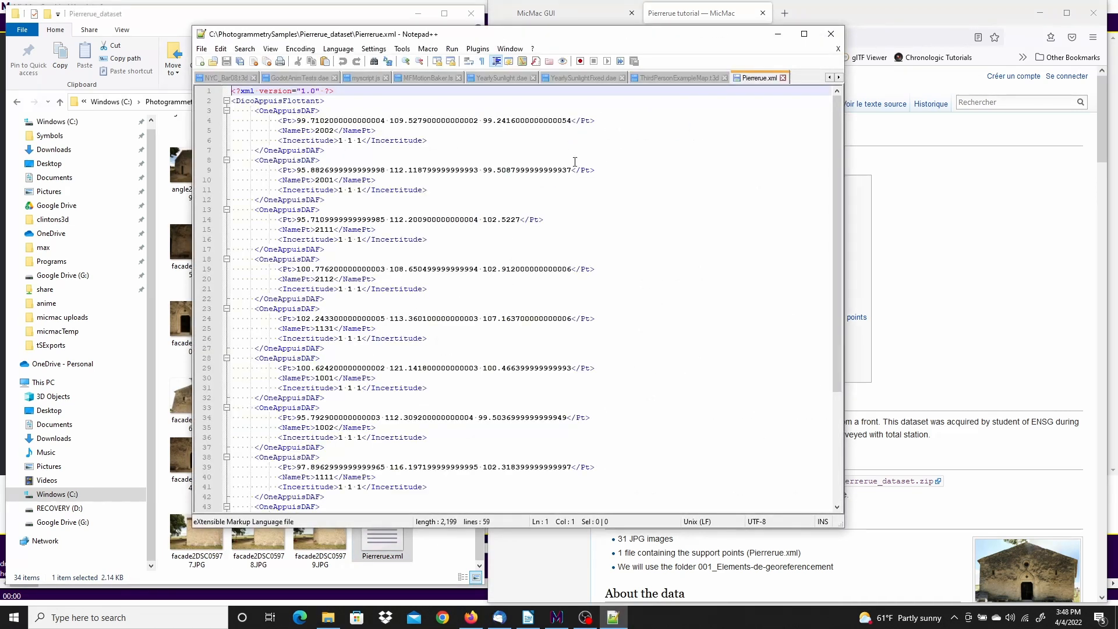
pyautogui.moveTo(302, 121); pyautogui.dragTo(555, 120)
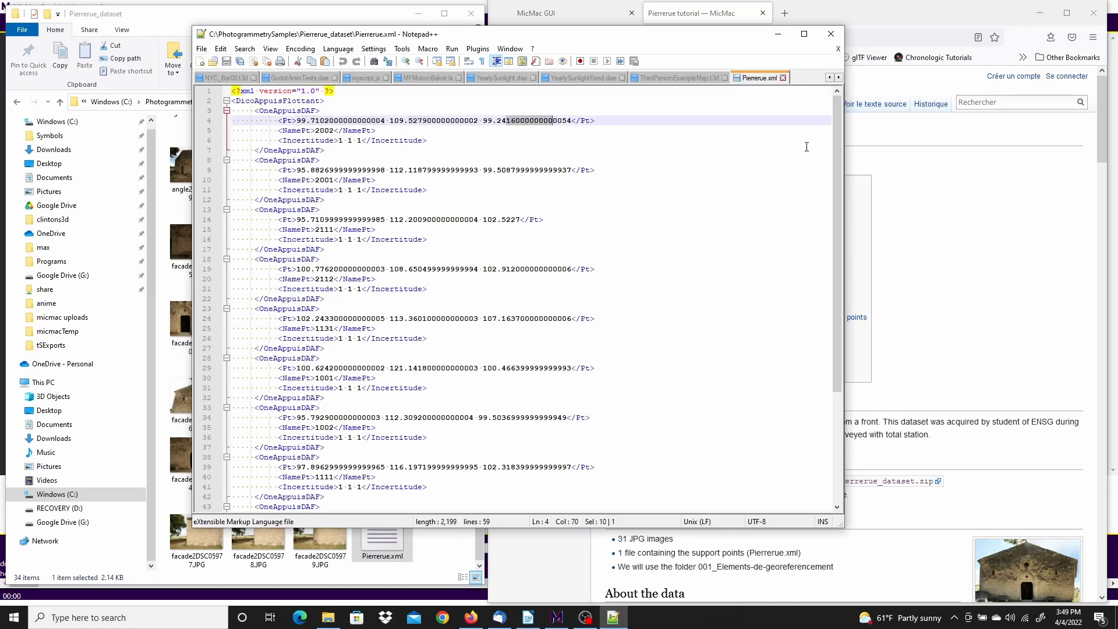
pyautogui.moveTo(837, 121); pyautogui.dragTo(812, 124)
pyautogui.click(831, 34)
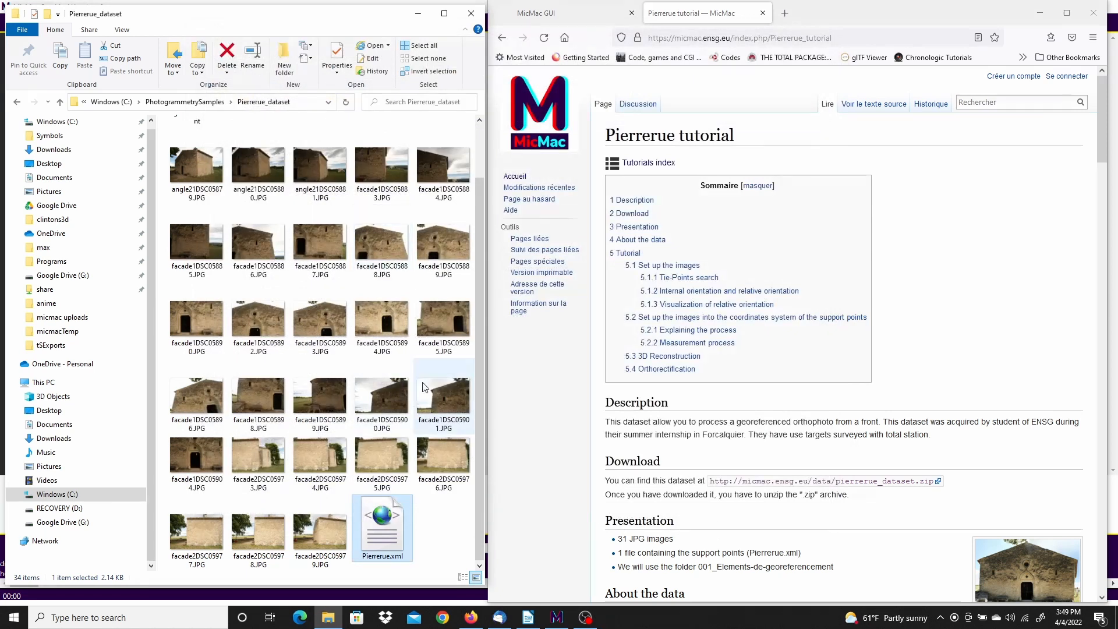
# Go into 001_Elements-de-georeferencement\Facade1 and open the Fa3ade 1.pdf overview plan
pyautogui.moveTo(479, 314); pyautogui.dragTo(481, 236)
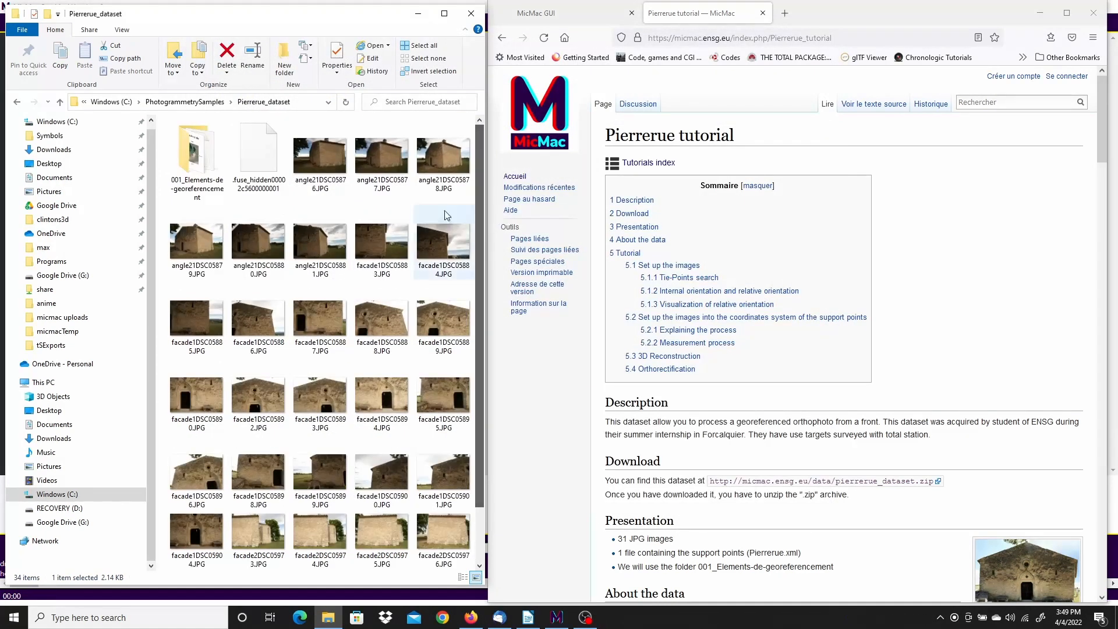
pyautogui.doubleClick(197, 150)
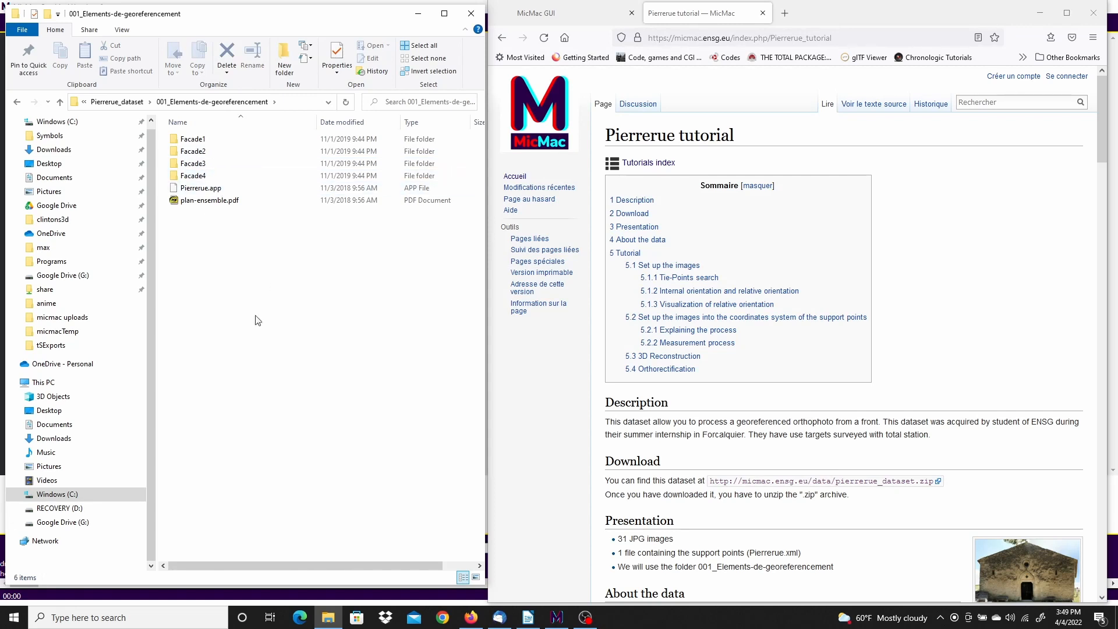
pyautogui.doubleClick(193, 140)
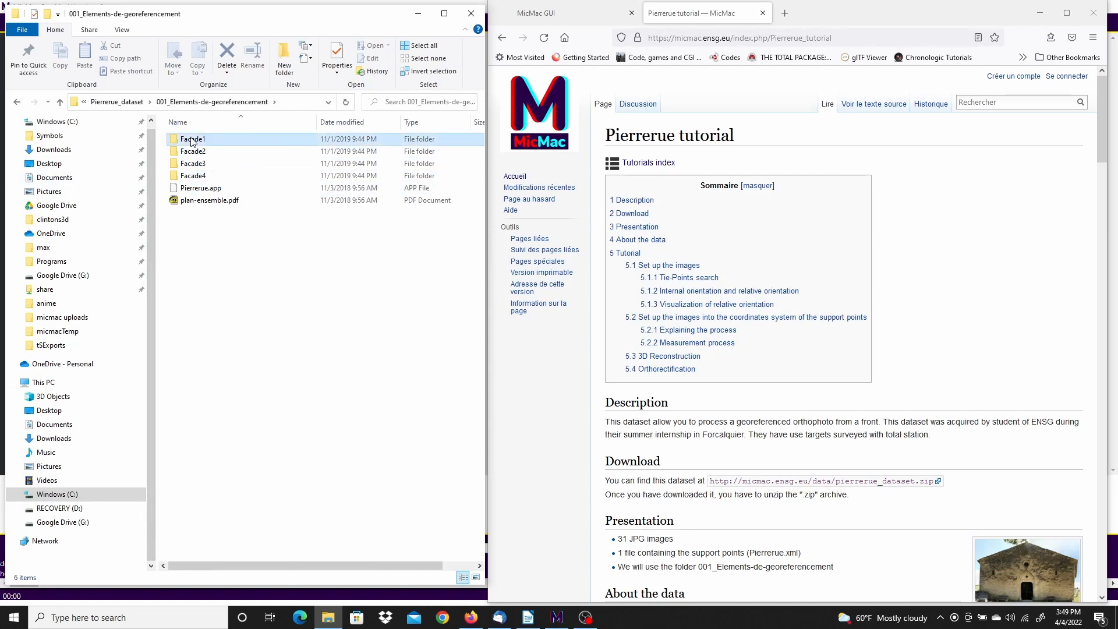
pyautogui.click(176, 215)
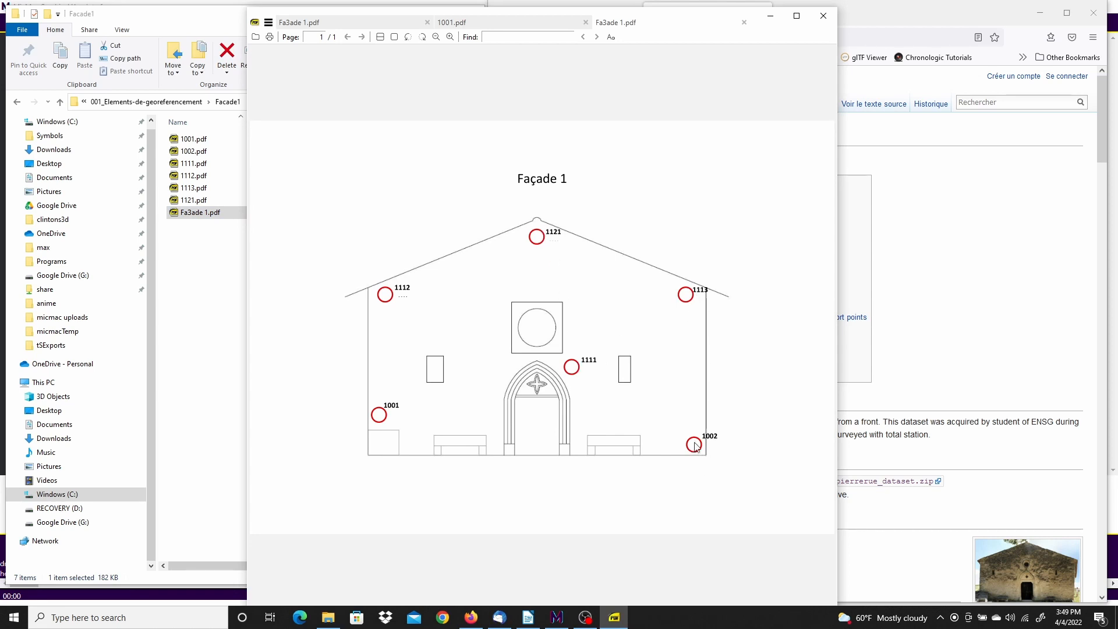
# Open point sheet 1001.pdf, zoom into its target and back out, then move the viewer aside
pyautogui.click(200, 248)
pyautogui.doubleClick(188, 140)
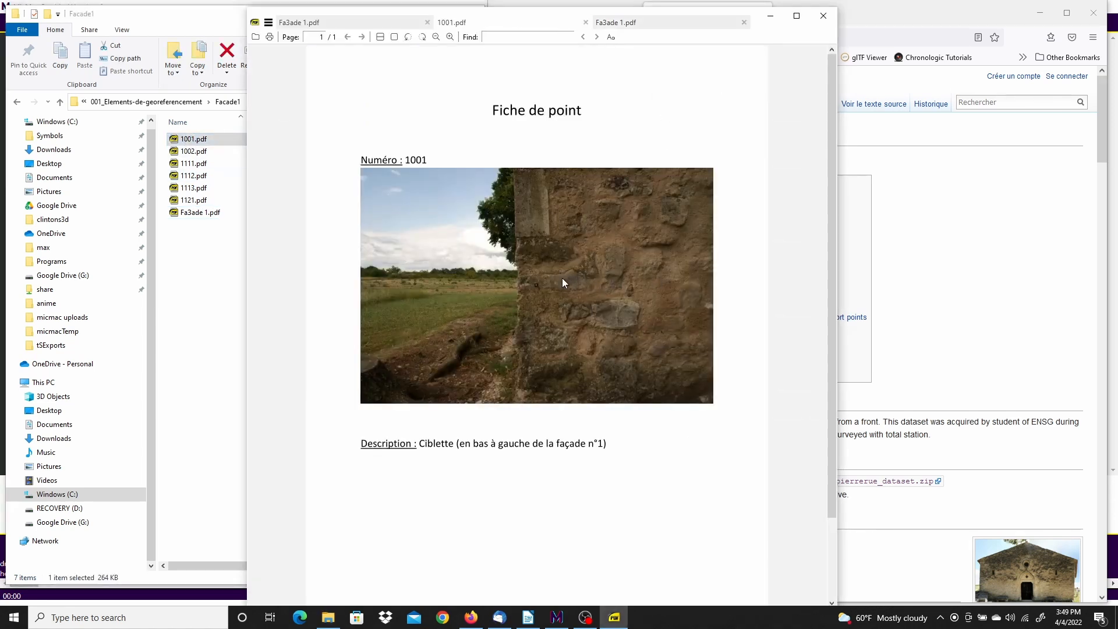
pyautogui.keyDown('ctrl'); pyautogui.scroll(10, 565, 311); pyautogui.keyUp('ctrl')
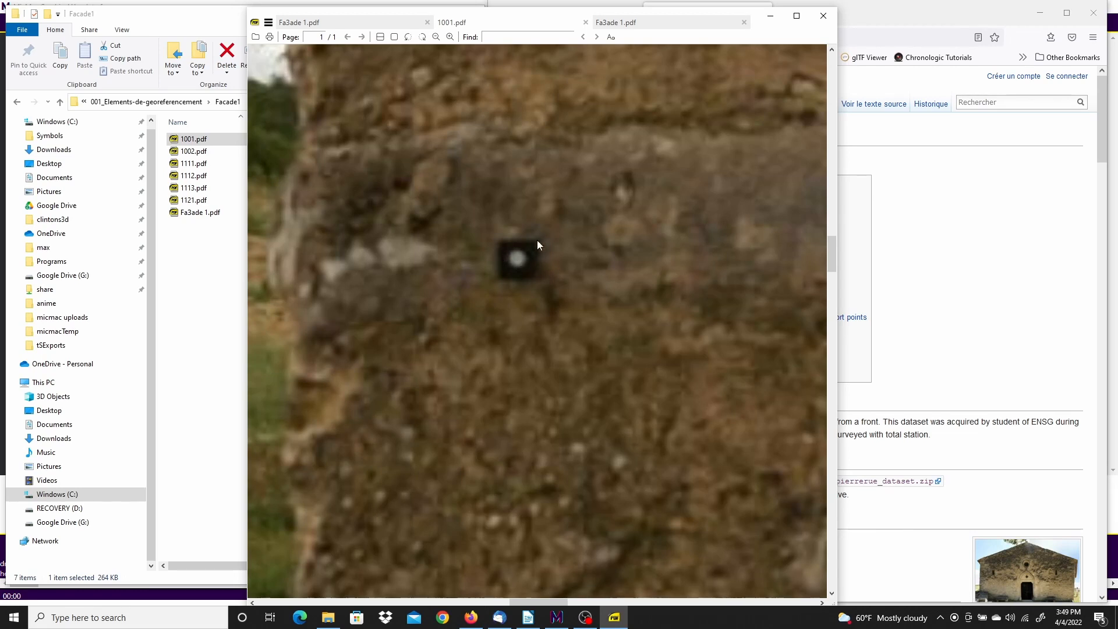
pyautogui.keyDown('ctrl'); pyautogui.scroll(-3, 522, 259); pyautogui.keyUp('ctrl')
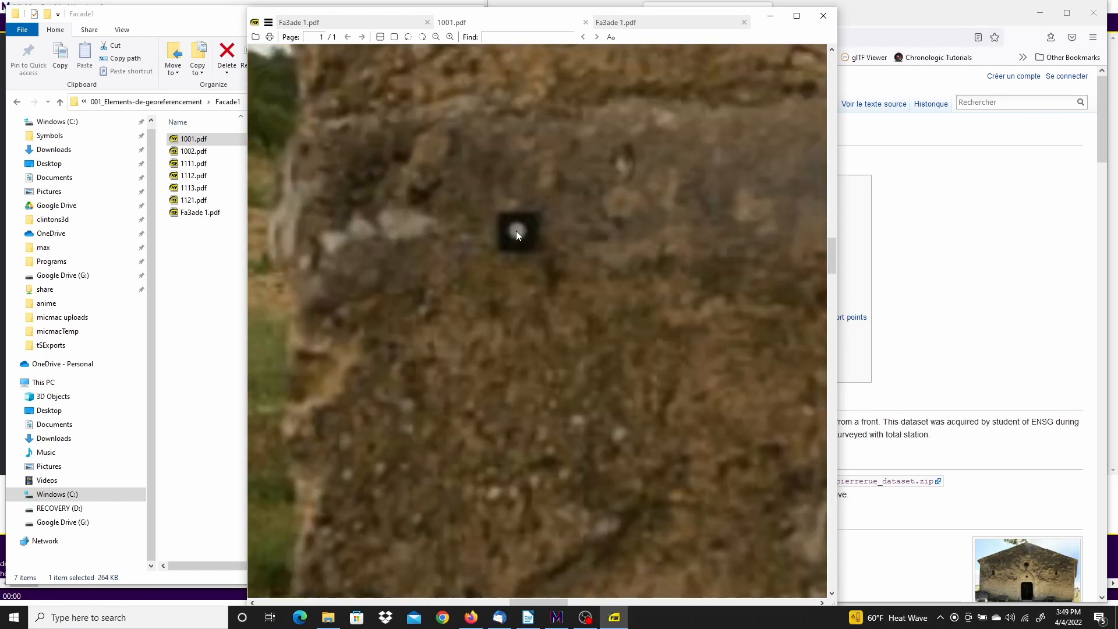
pyautogui.keyDown('ctrl'); pyautogui.scroll(-6, 516, 230); pyautogui.keyUp('ctrl')
pyautogui.keyDown('ctrl'); pyautogui.scroll(1, 517, 230); pyautogui.keyUp('ctrl')
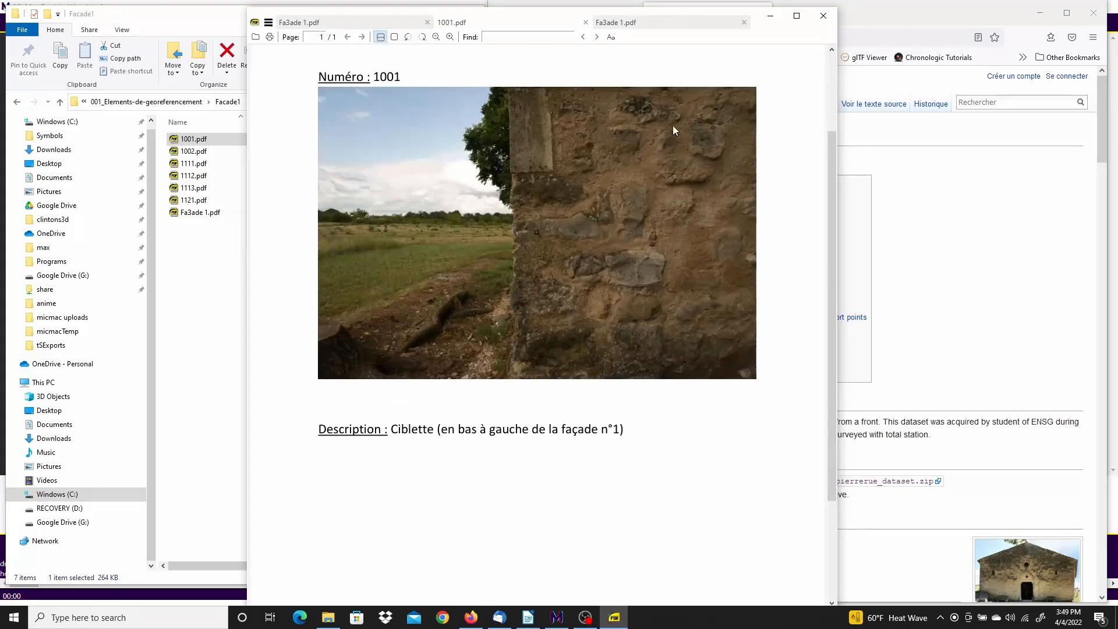
pyautogui.moveTo(428, 16); pyautogui.dragTo(0, 27)
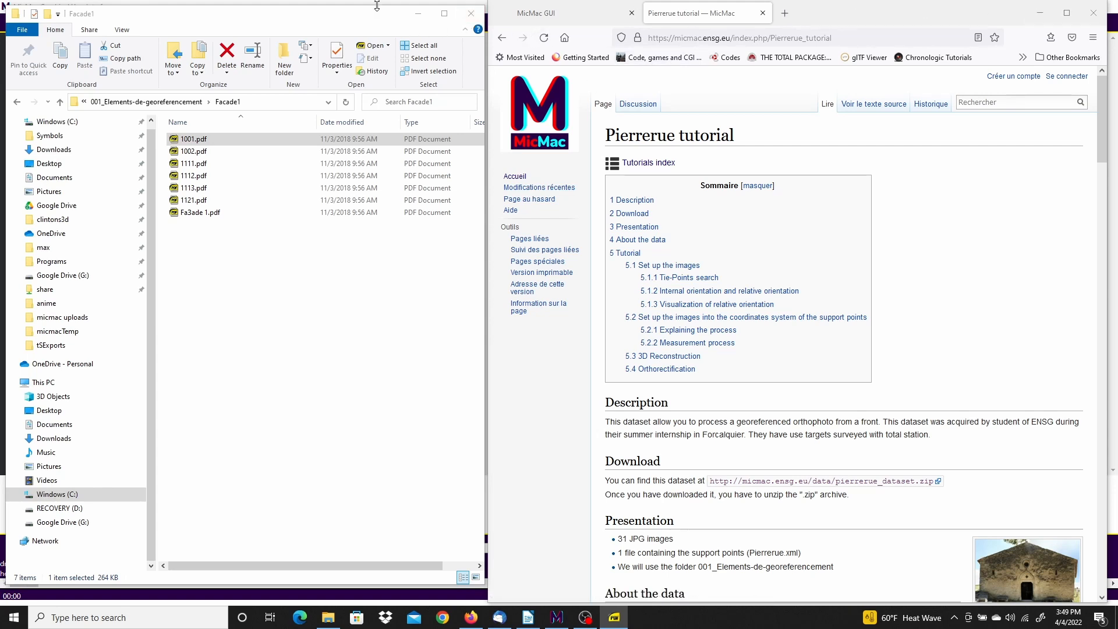
# Switch from Explorer to MicMac GUI and clear the existing project files and folders
pyautogui.click(424, 19)
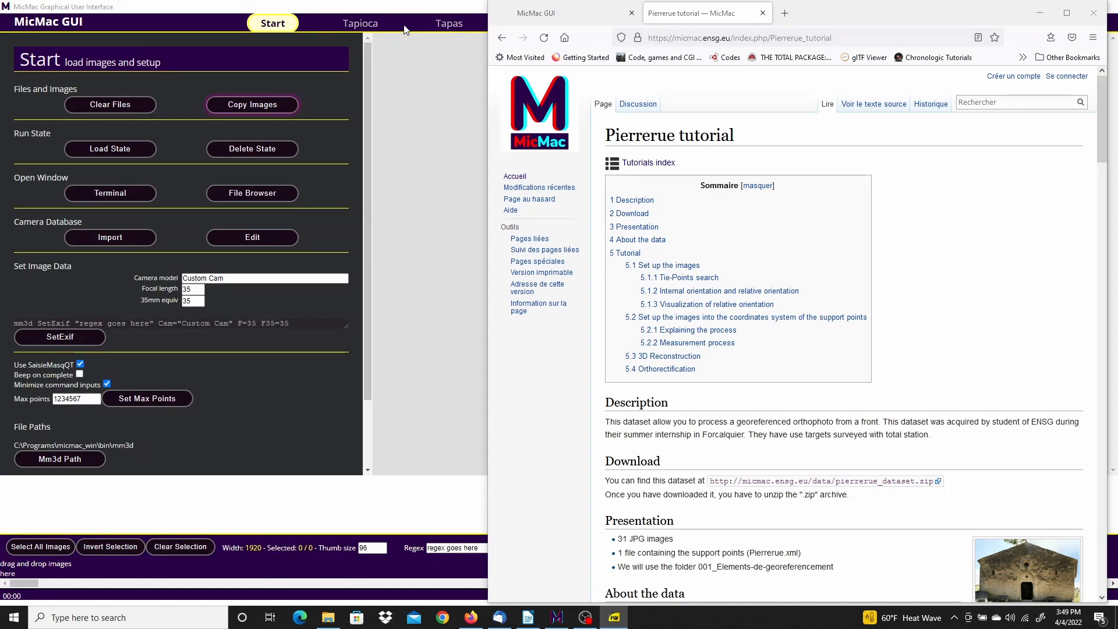
pyautogui.click(407, 28)
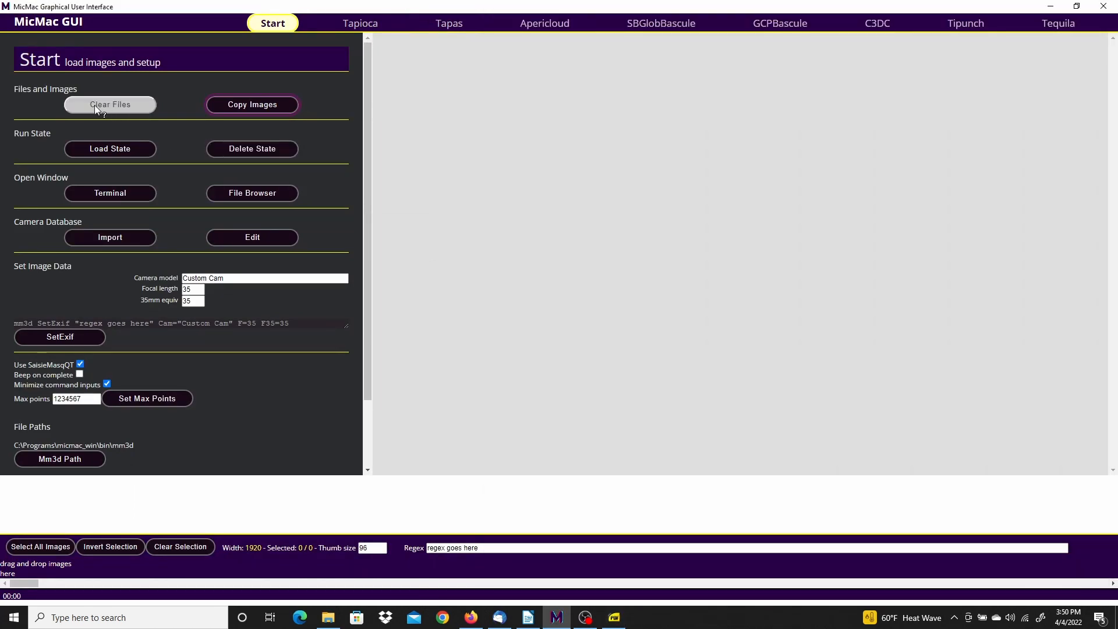
pyautogui.click(117, 107)
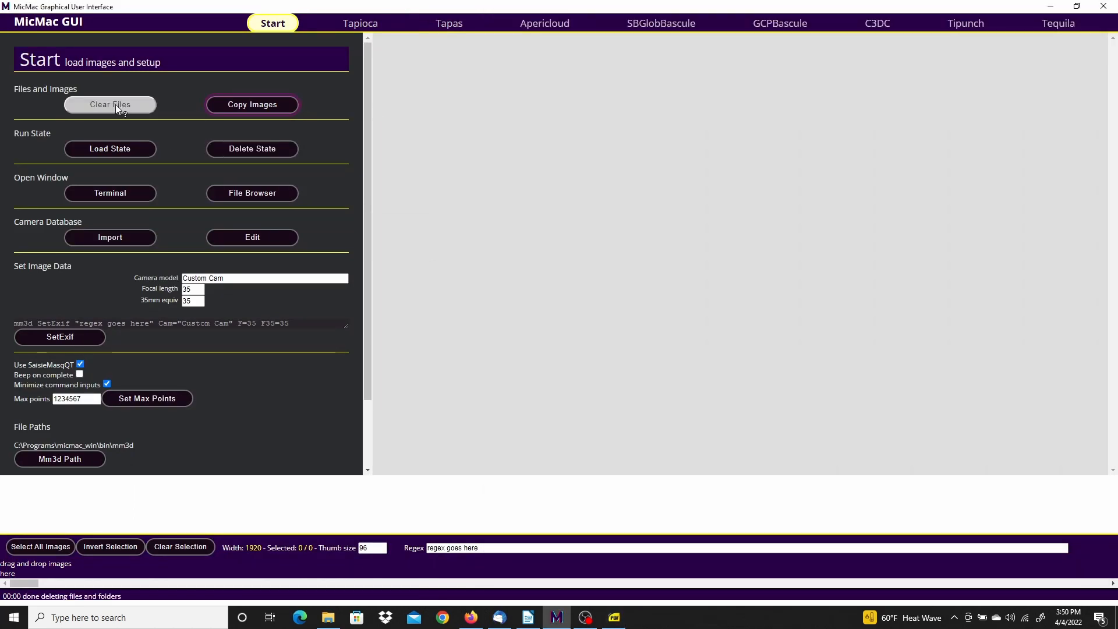
# Browse the Copy Images dialog to C:\PhotogrammetrySamples\Pierrerue_dataset
pyautogui.click(275, 104)
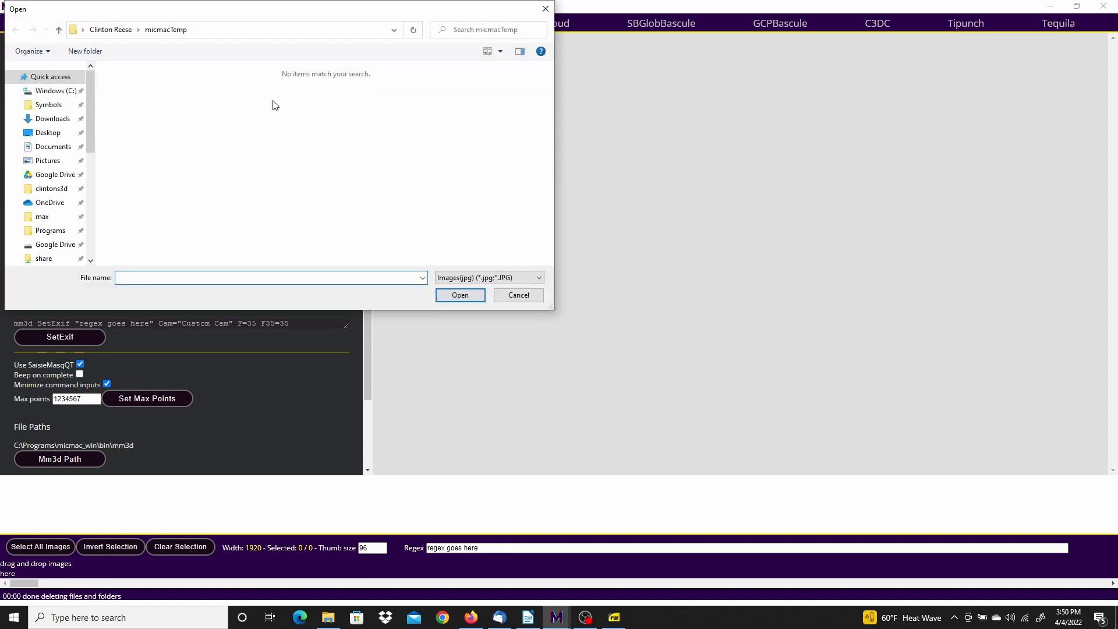
pyautogui.click(90, 193)
pyautogui.click(70, 258)
pyautogui.scroll(-3, 172, 213)
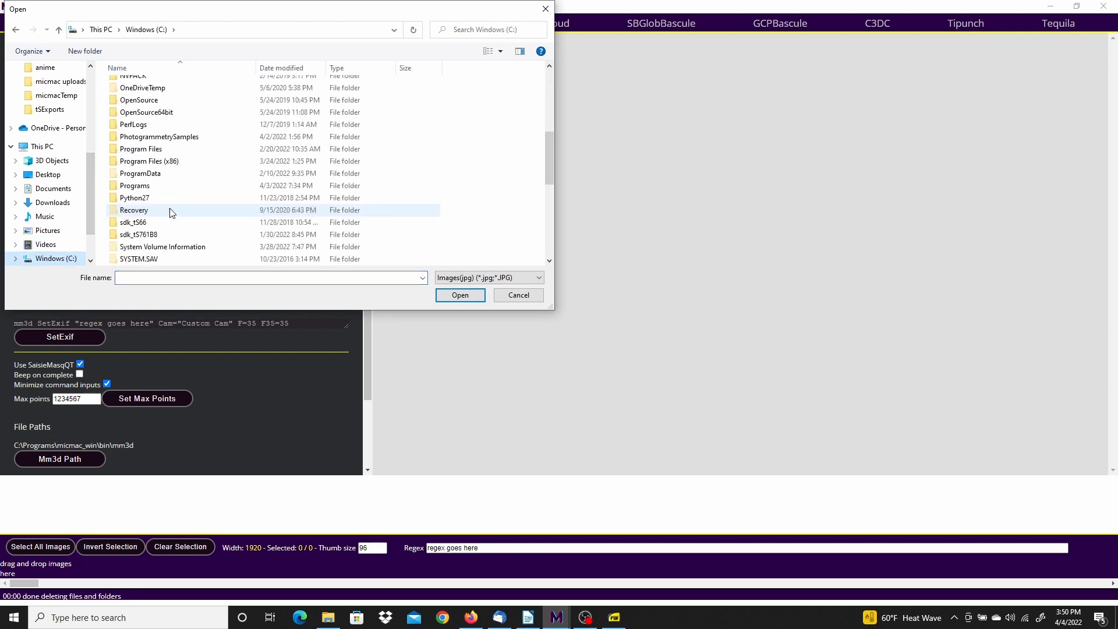
pyautogui.doubleClick(174, 137)
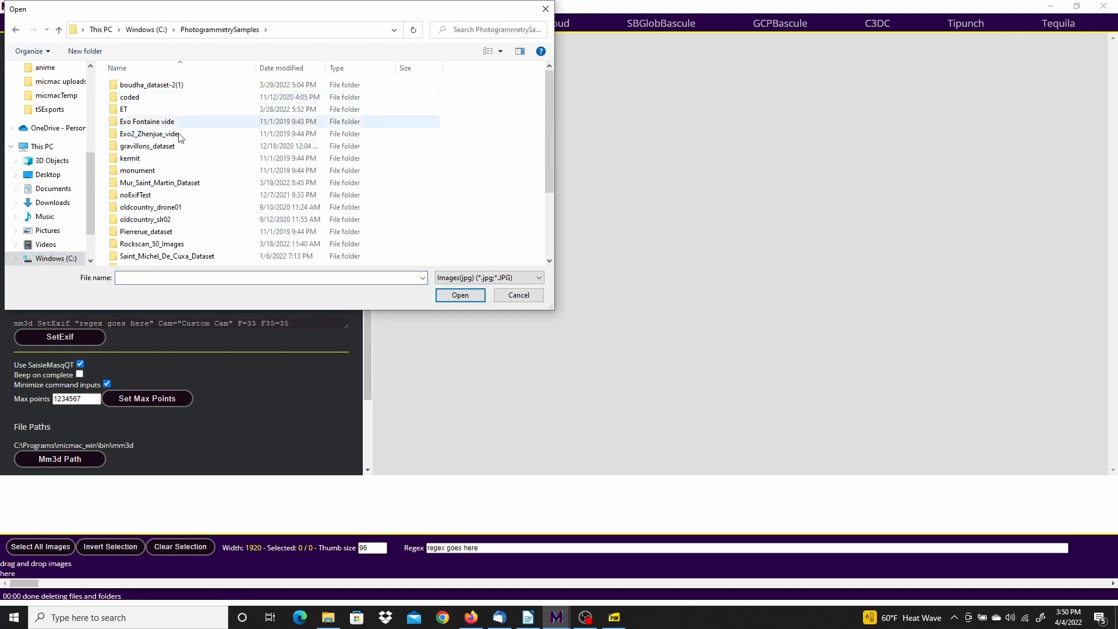
pyautogui.doubleClick(159, 232)
# Select angle21DSC05876.JPG through facade2DSC05979.JPG and copy them into the project
pyautogui.click(210, 136)
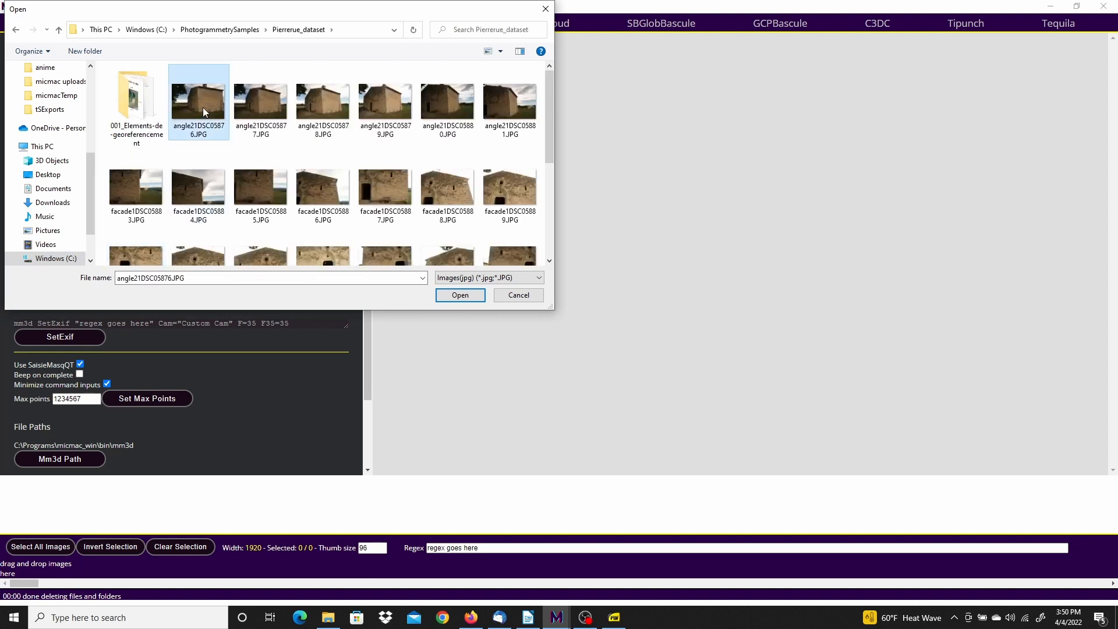
pyautogui.moveTo(551, 102); pyautogui.dragTo(541, 218)
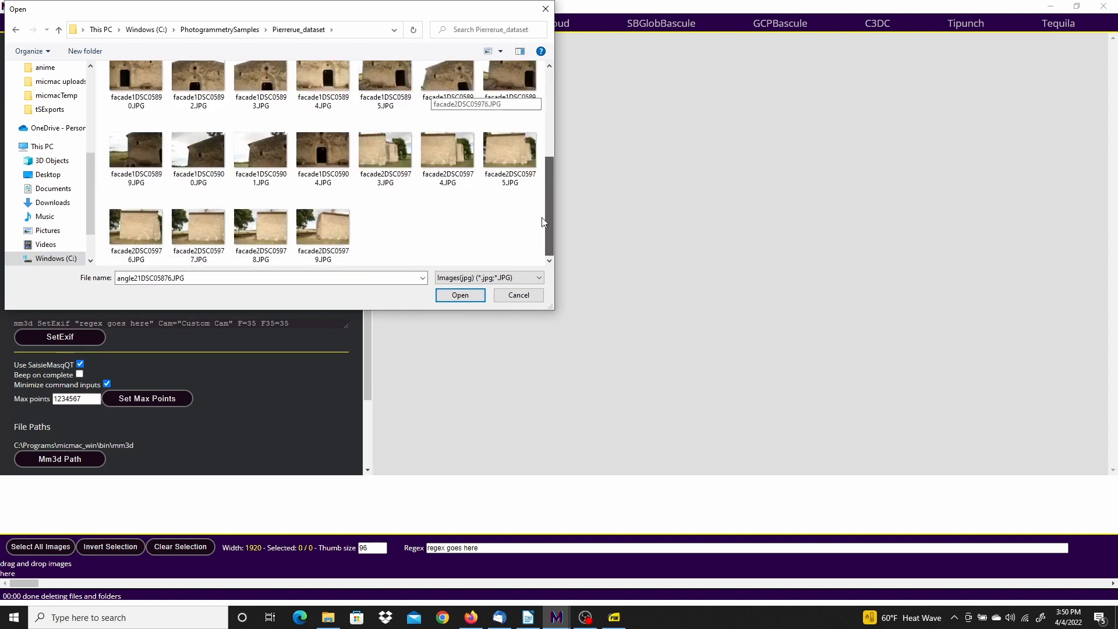
pyautogui.keyDown('shift'); pyautogui.click(347, 230); pyautogui.keyUp('shift')
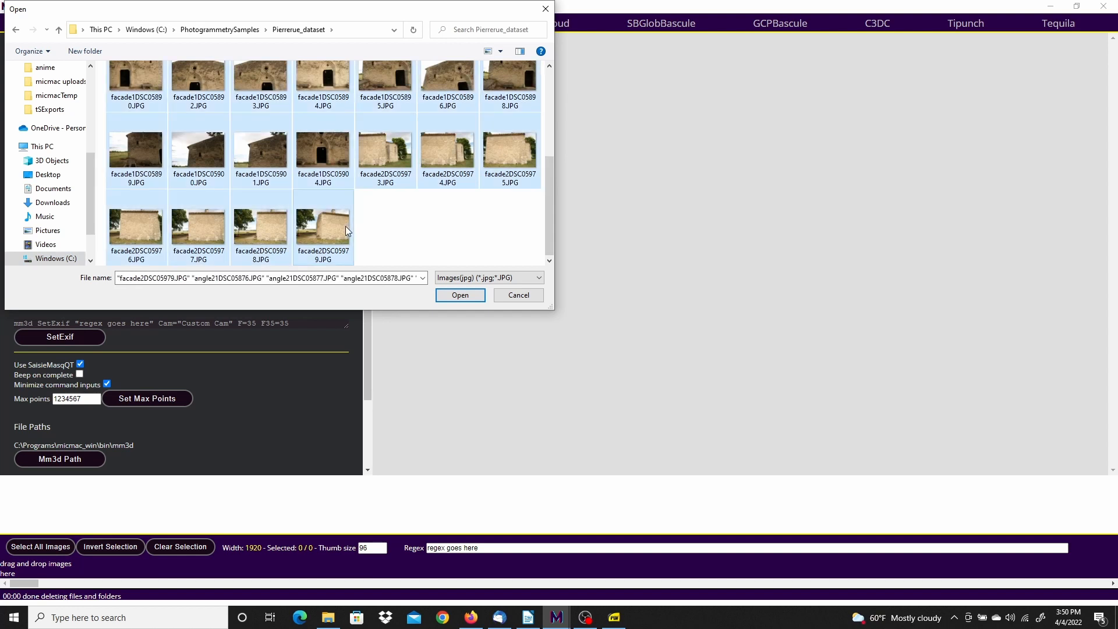
pyautogui.click(450, 297)
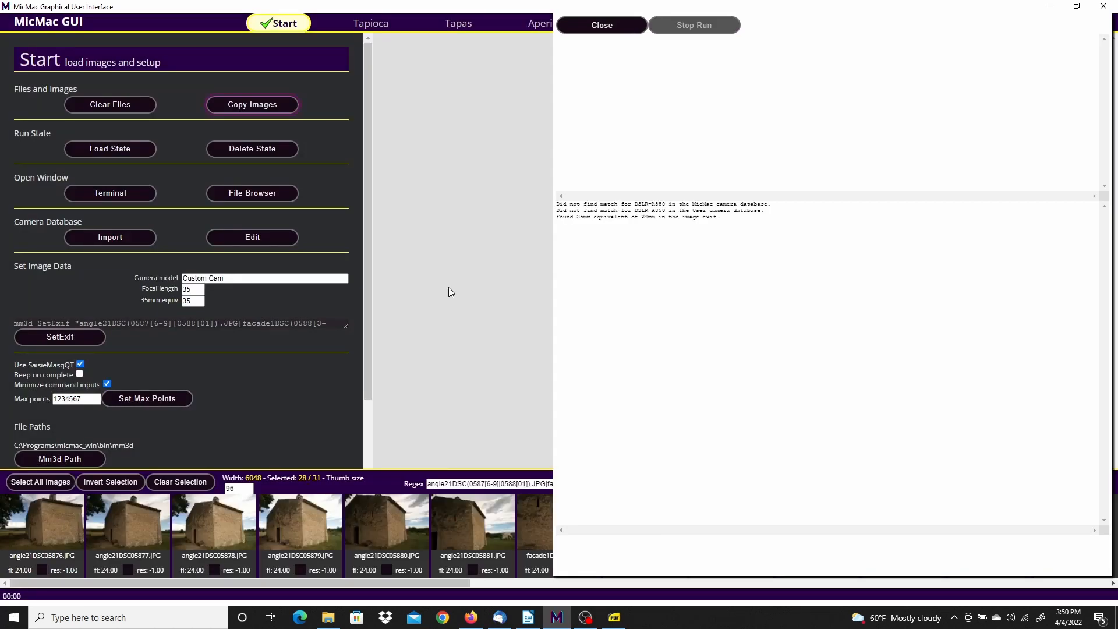
# Check the 35mm equivalent message, close the image-loading log, and go to Tapioca
pyautogui.moveTo(557, 219); pyautogui.dragTo(625, 214)
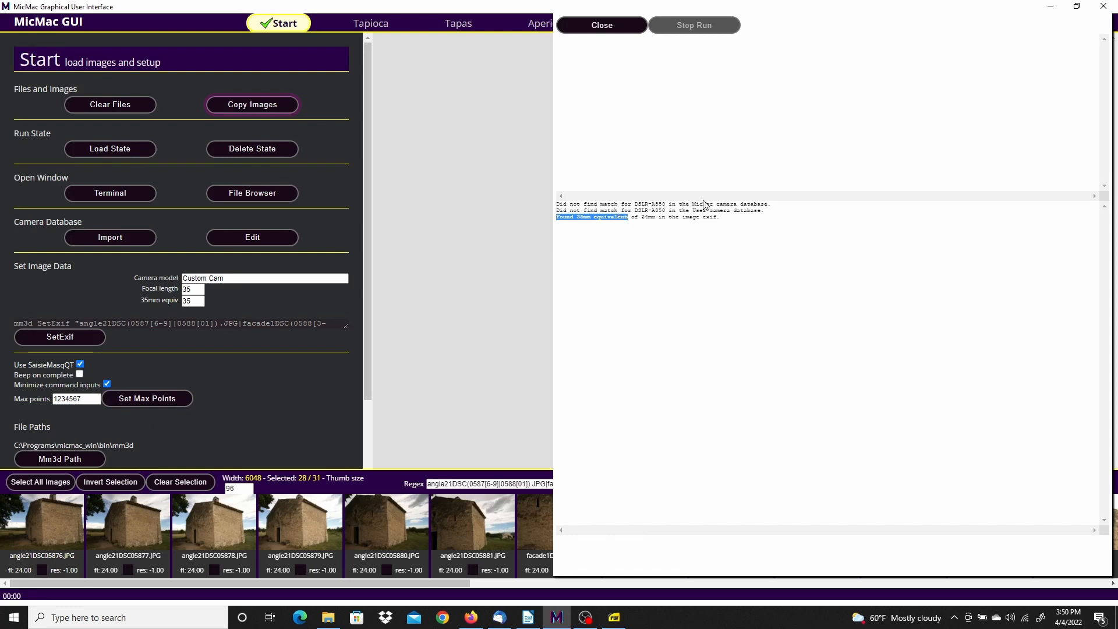
pyautogui.click(601, 26)
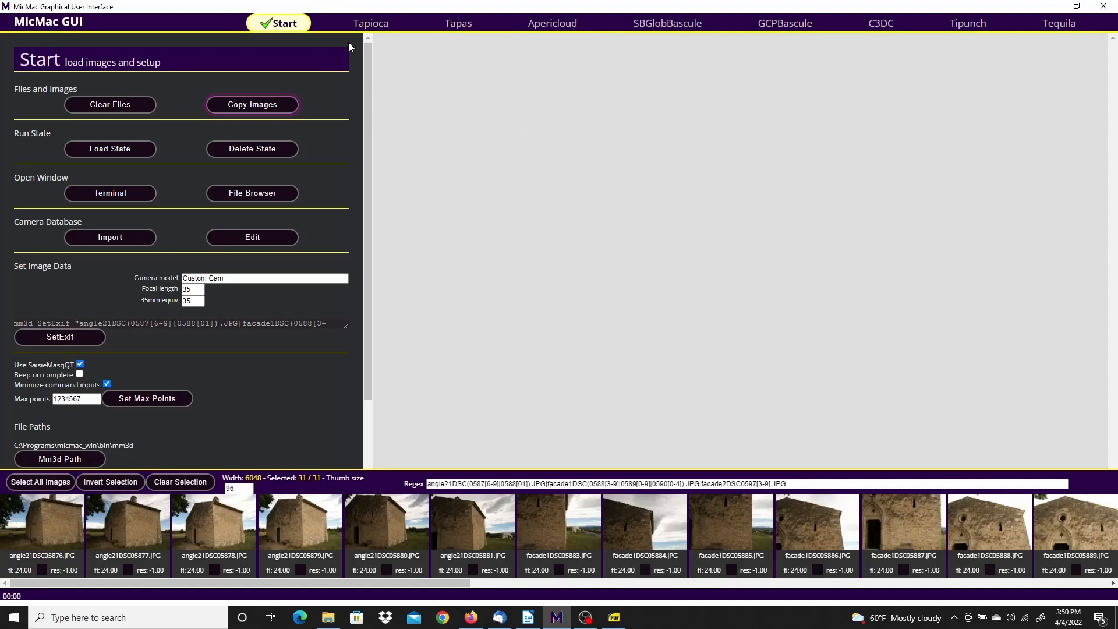
pyautogui.click(375, 27)
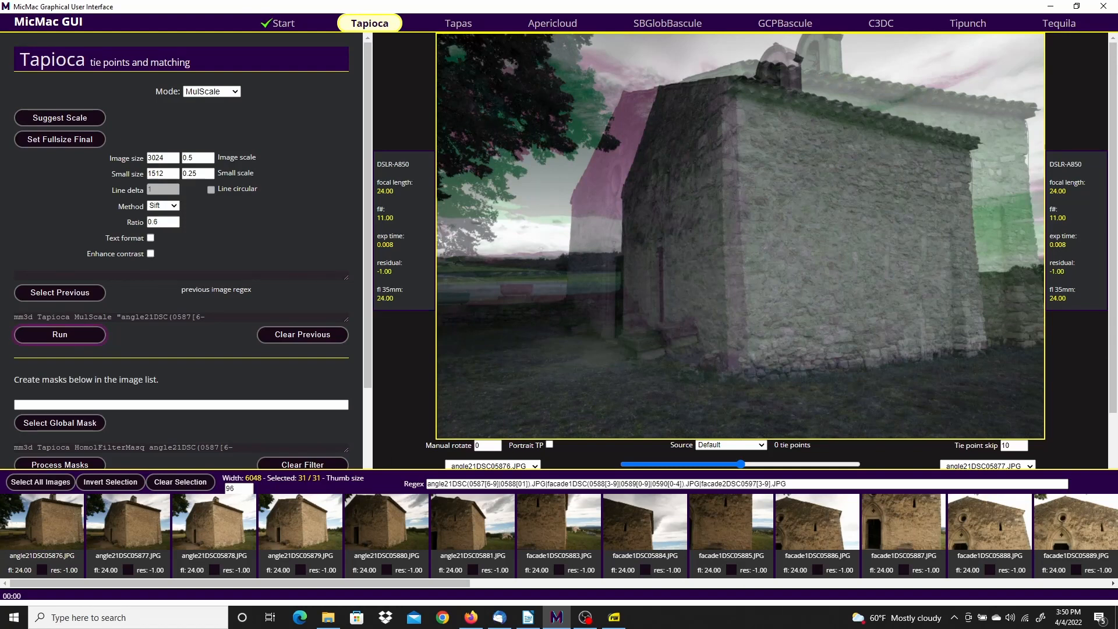
# Set Tapioca image size to 2000 and small size 600, then run tie-point matching
pyautogui.hotkey('alt', 'Tab')
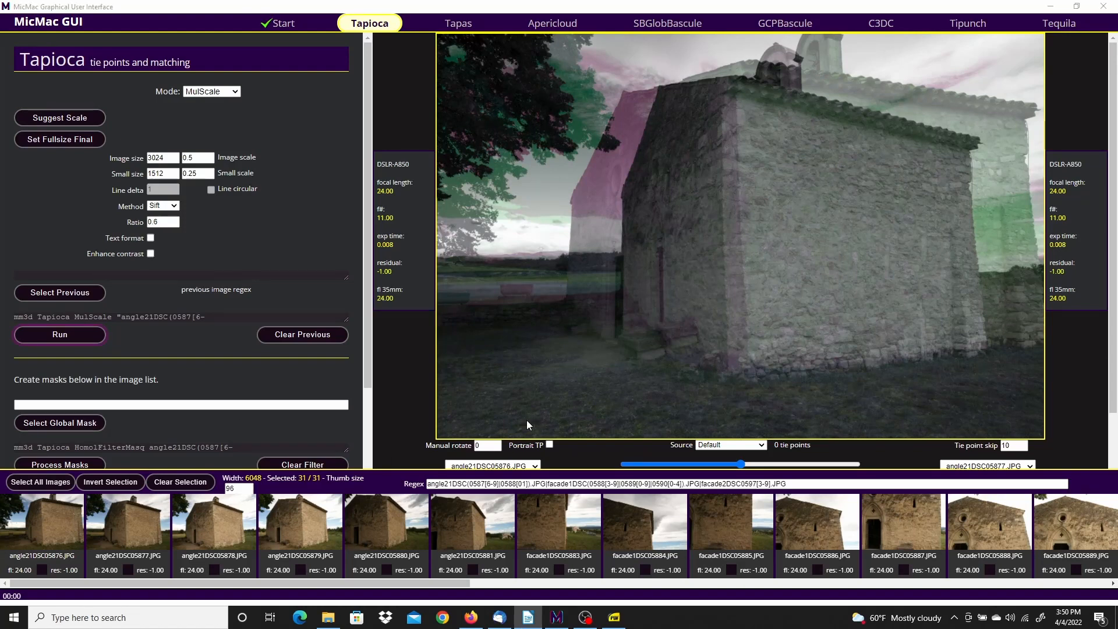
pyautogui.doubleClick(166, 158)
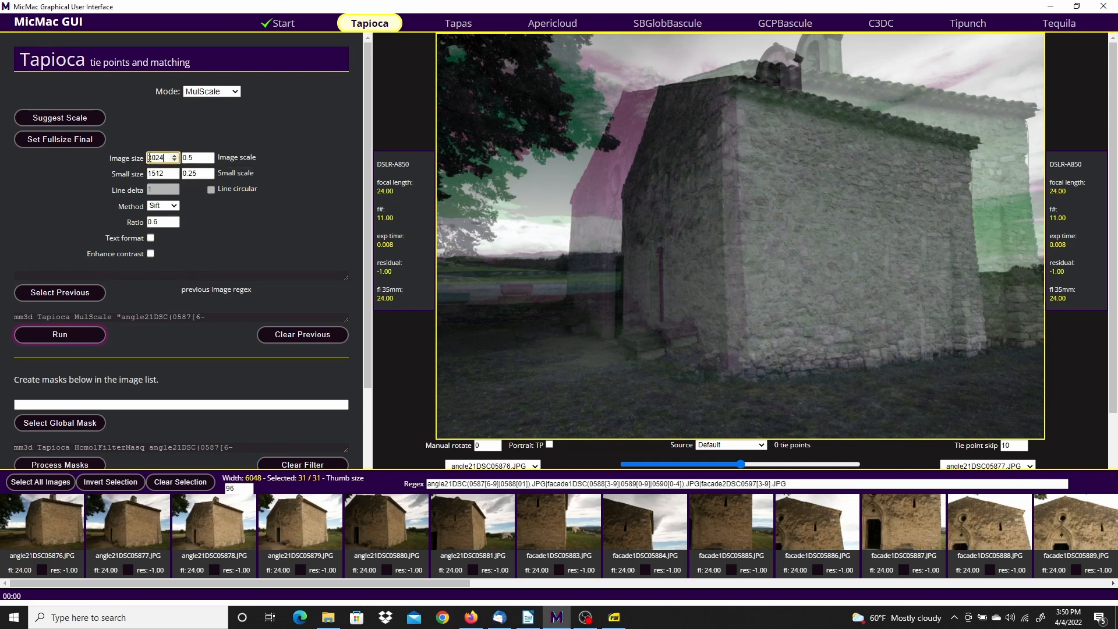
pyautogui.write('2000')
pyautogui.press('Tab')
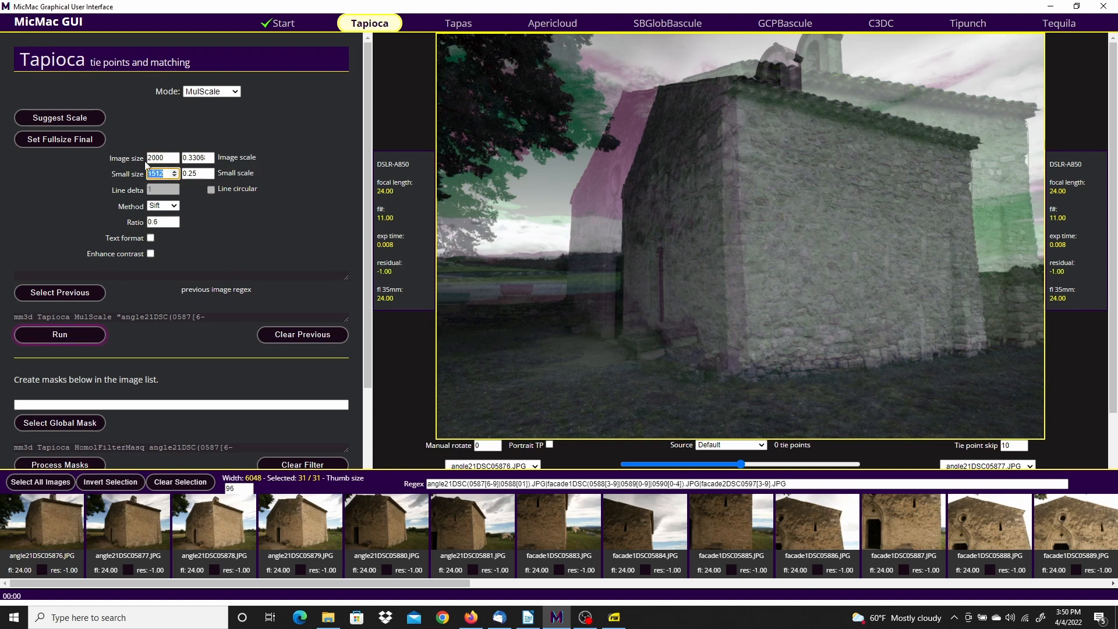
pyautogui.write('600')
pyautogui.click(312, 170)
pyautogui.click(56, 336)
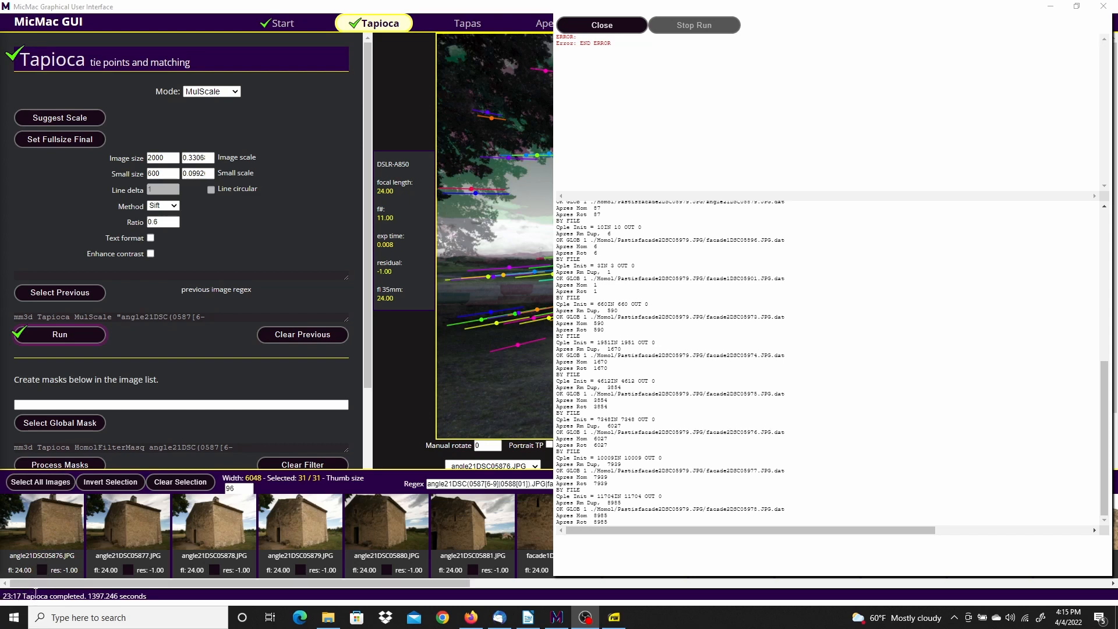
# Close the matching log, blend the first image pair to check its 7703 tie points, then open Tapas
pyautogui.click(611, 25)
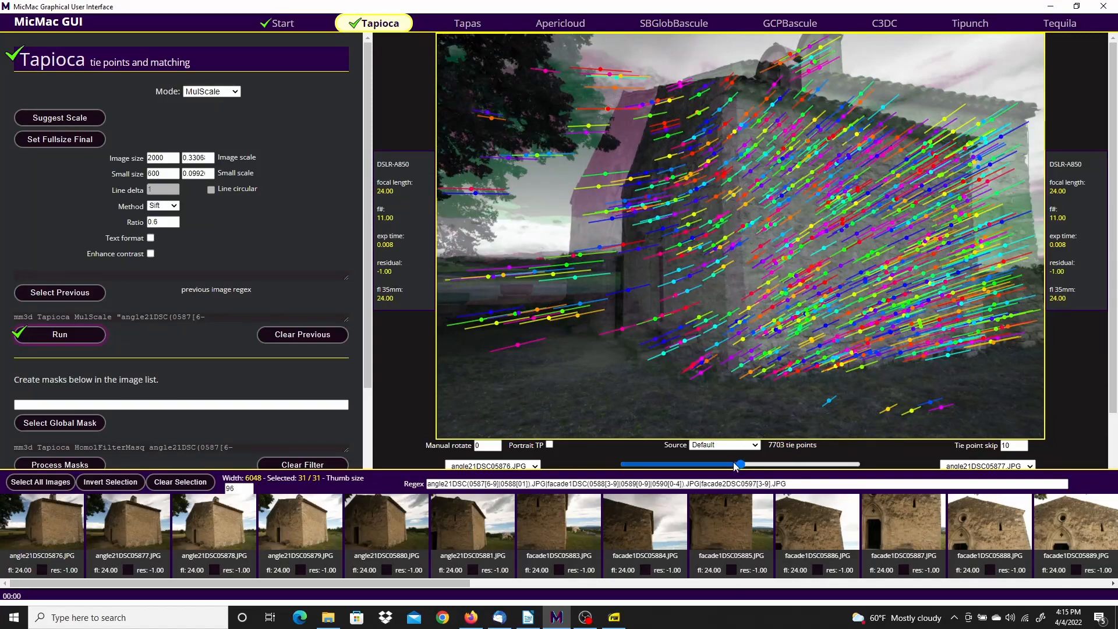
pyautogui.moveTo(750, 468); pyautogui.dragTo(765, 471)
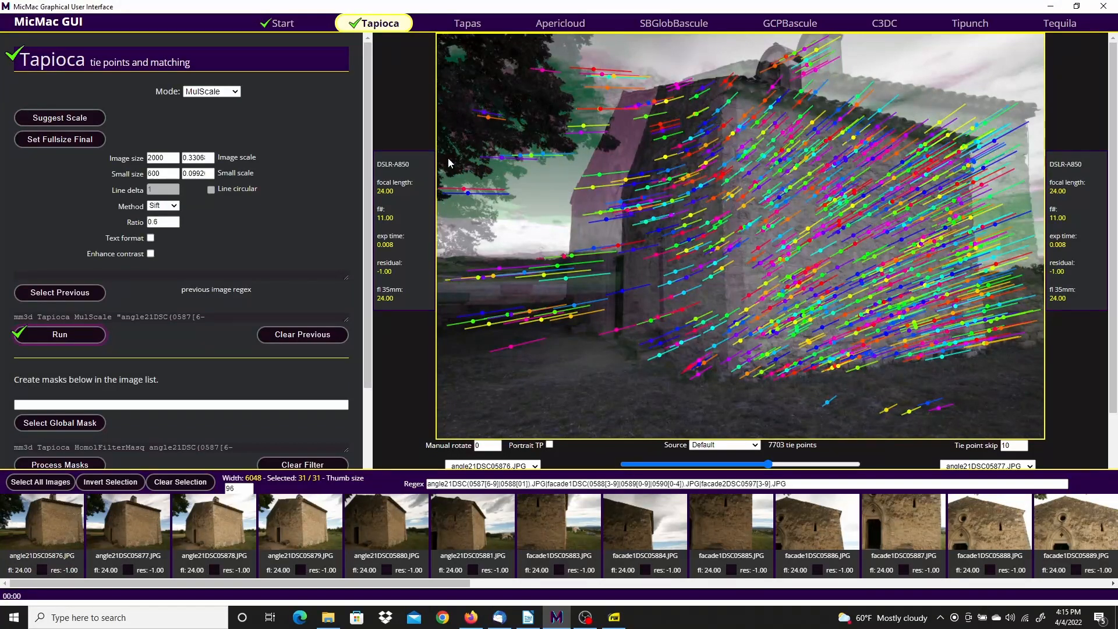
pyautogui.click(467, 23)
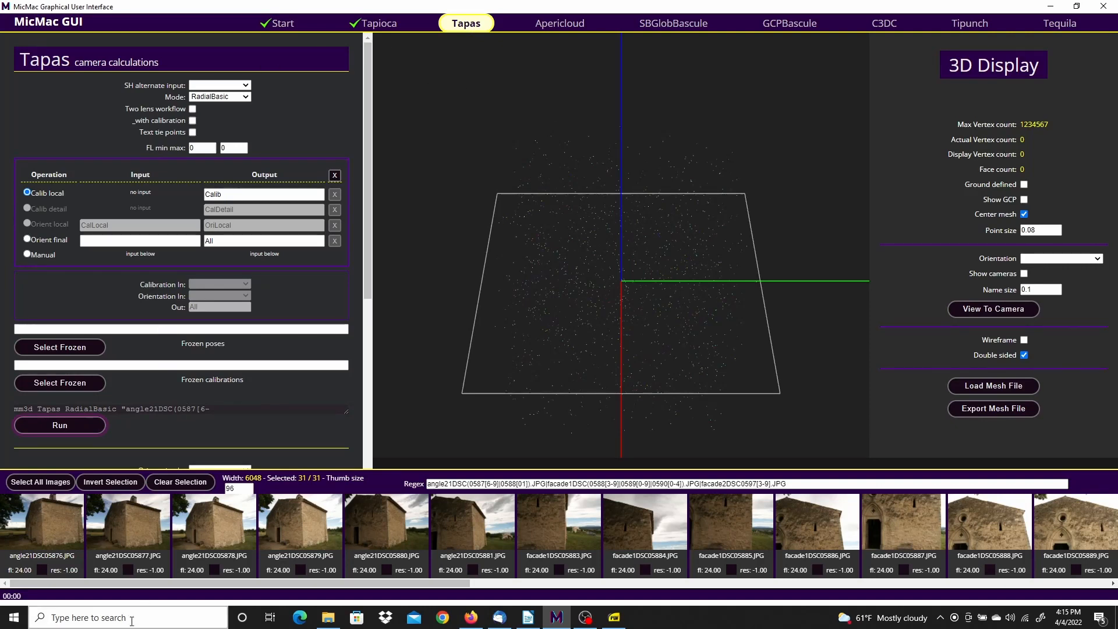
# Clear the selection and select only the six images angle21DSC05876 through angle21DSC05881
pyautogui.moveTo(75, 581); pyautogui.dragTo(40, 582)
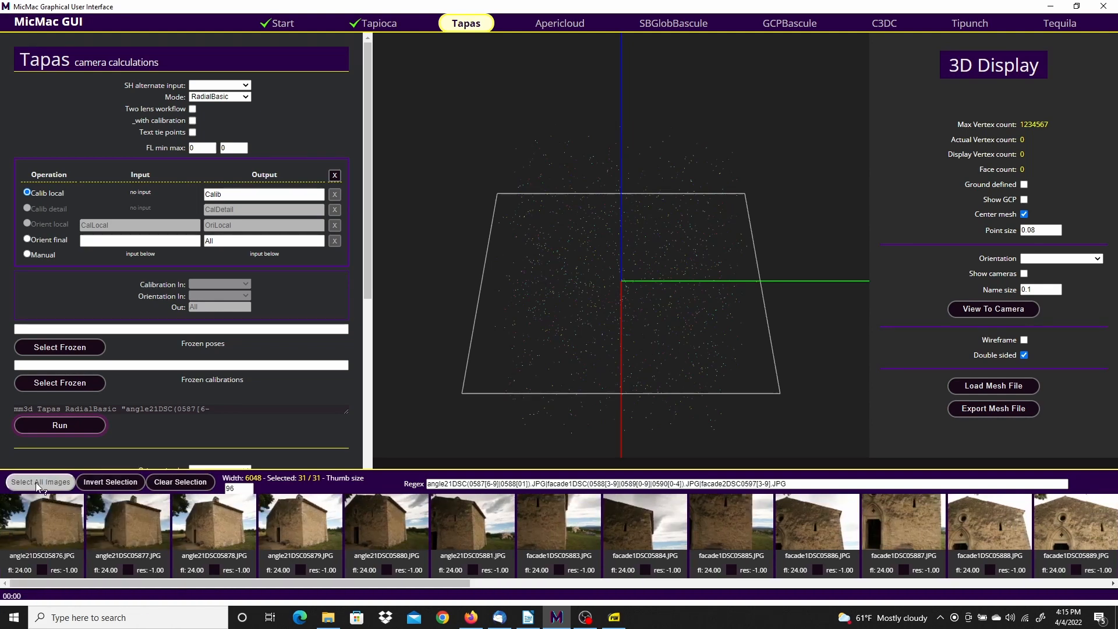
pyautogui.click(179, 483)
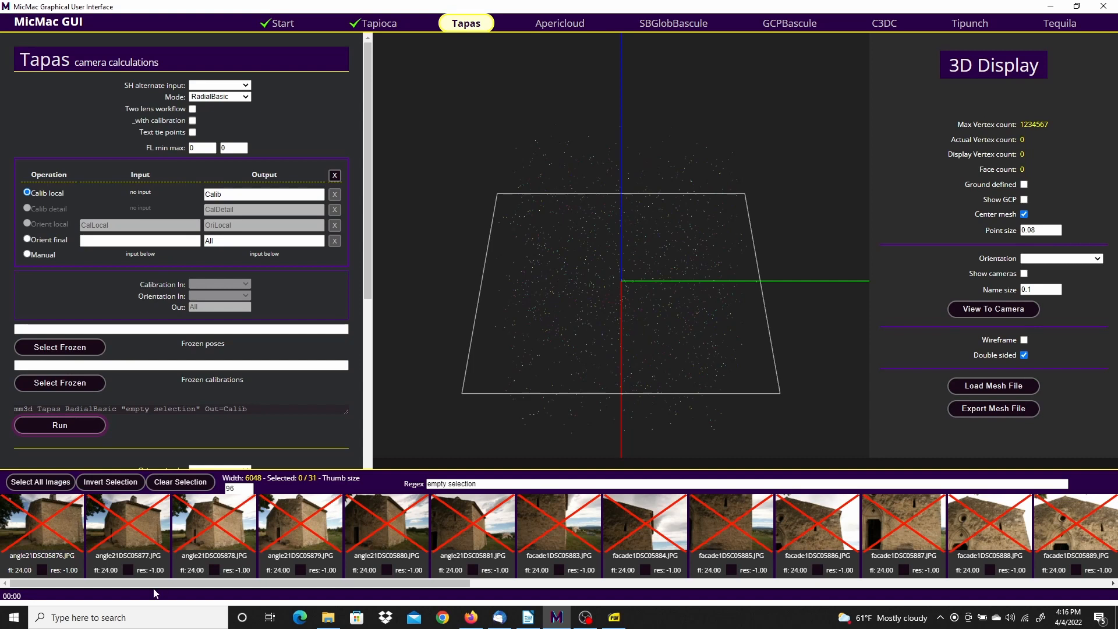
pyautogui.click(42, 522)
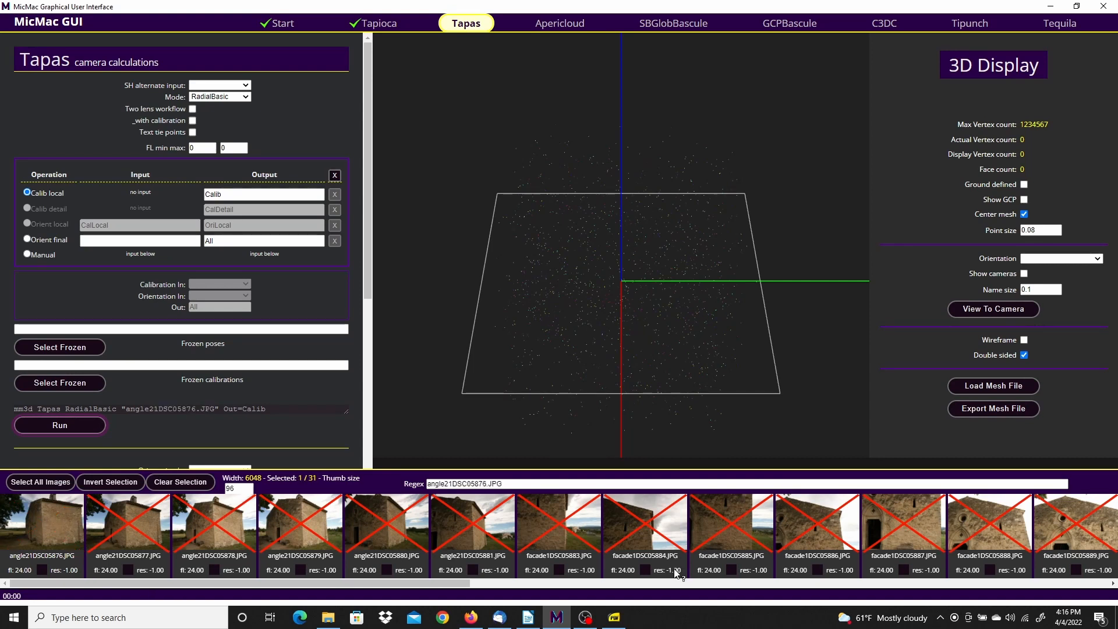
pyautogui.keyDown('shift'); pyautogui.click(474, 527); pyautogui.keyUp('shift')
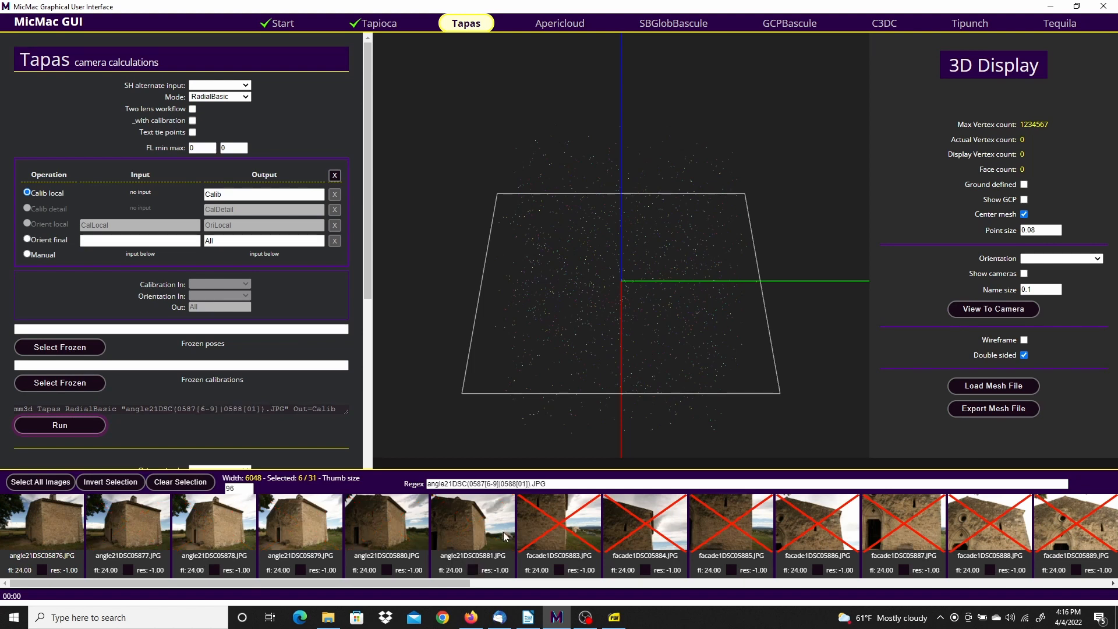
# Run Tapas in RadialStd mode on those images and close the finished log
pyautogui.hotkey('alt', 'Tab')
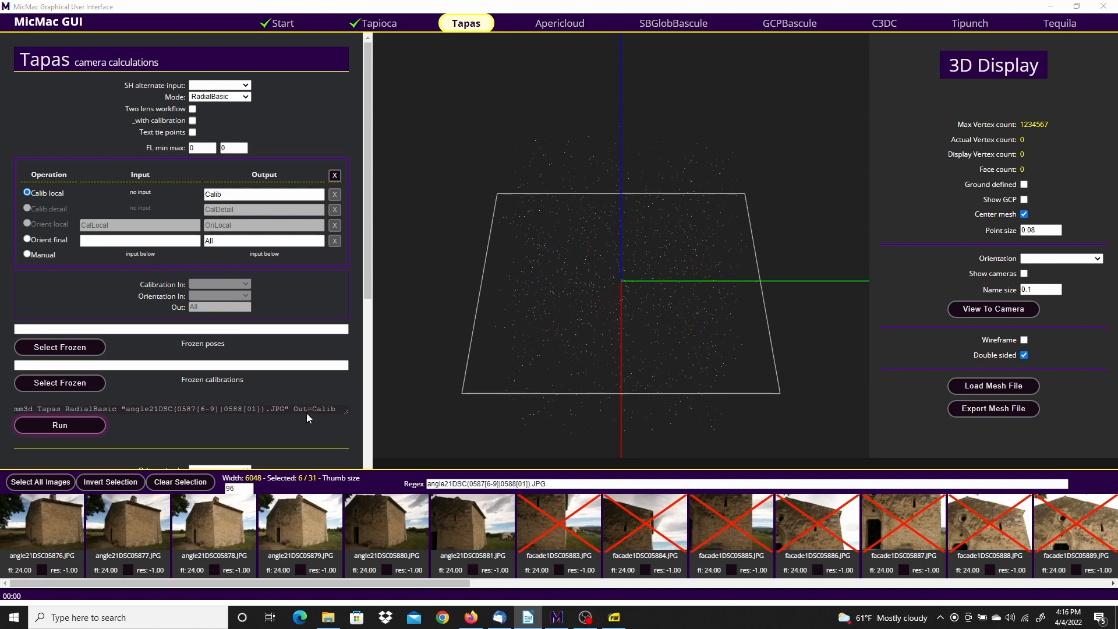
pyautogui.click(246, 97)
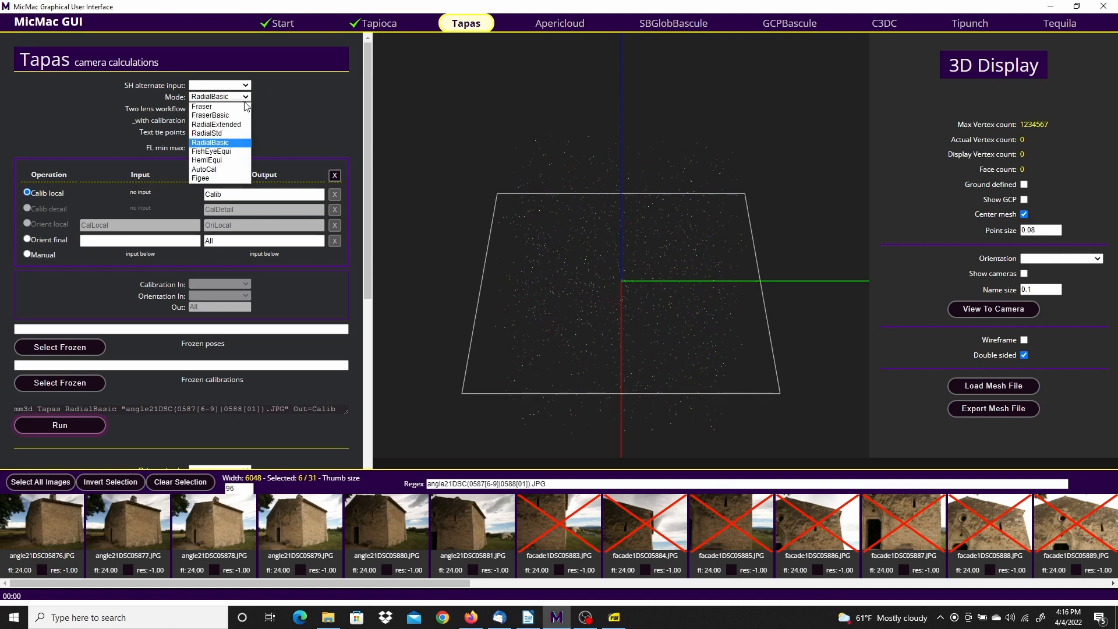
pyautogui.click(225, 134)
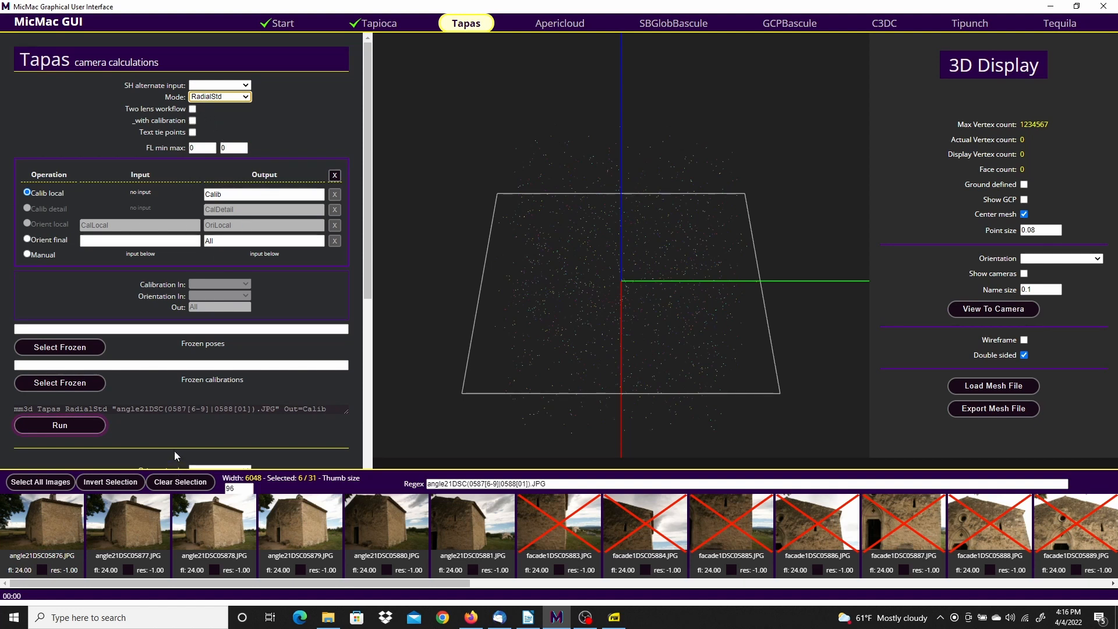
pyautogui.click(73, 425)
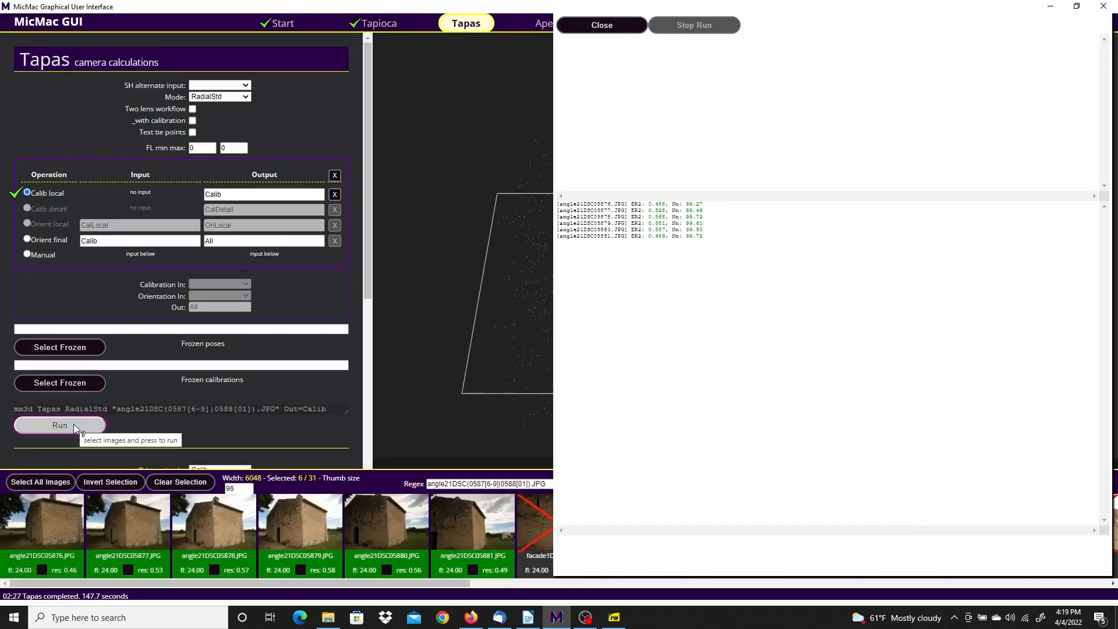
pyautogui.click(590, 30)
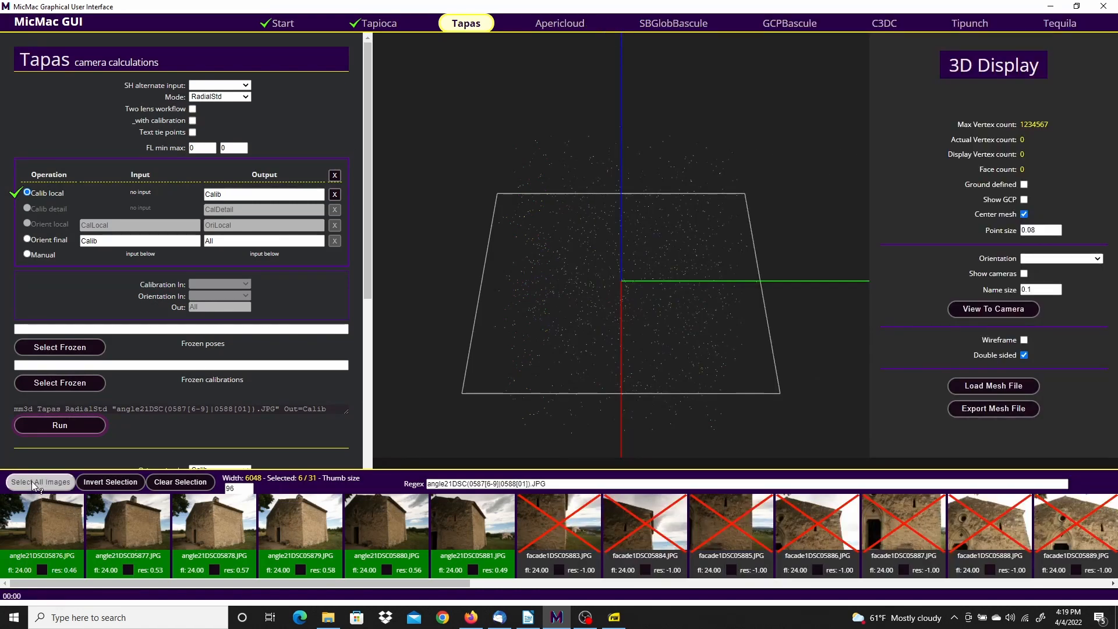
# Run the Tapas final 'All' orientation on all 31 images, seeded by the Calib calibration
pyautogui.click(58, 483)
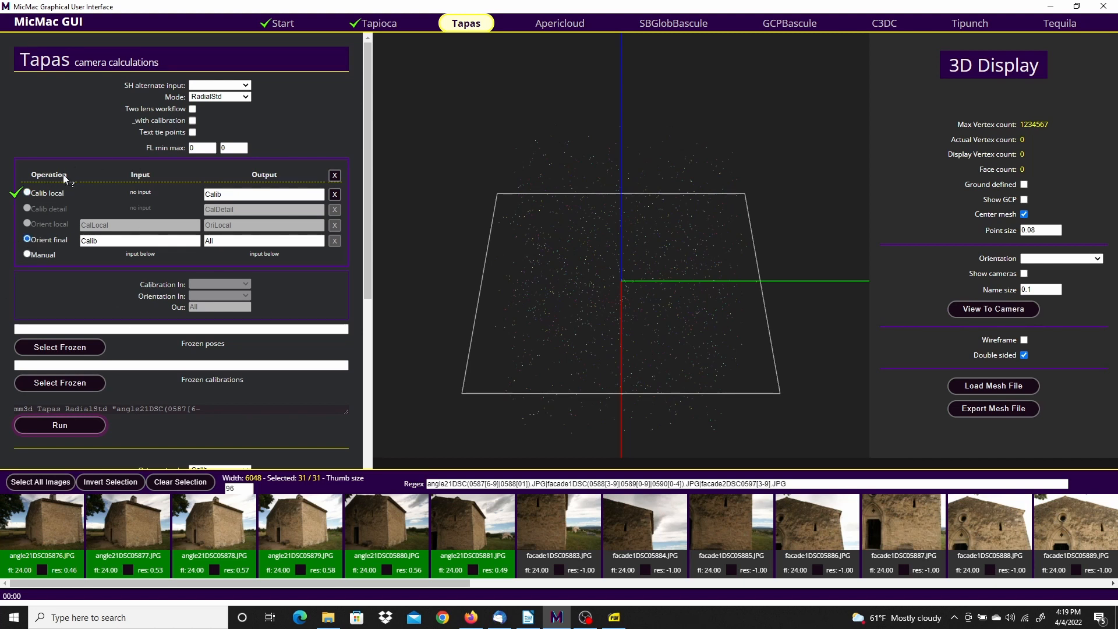
pyautogui.click(80, 424)
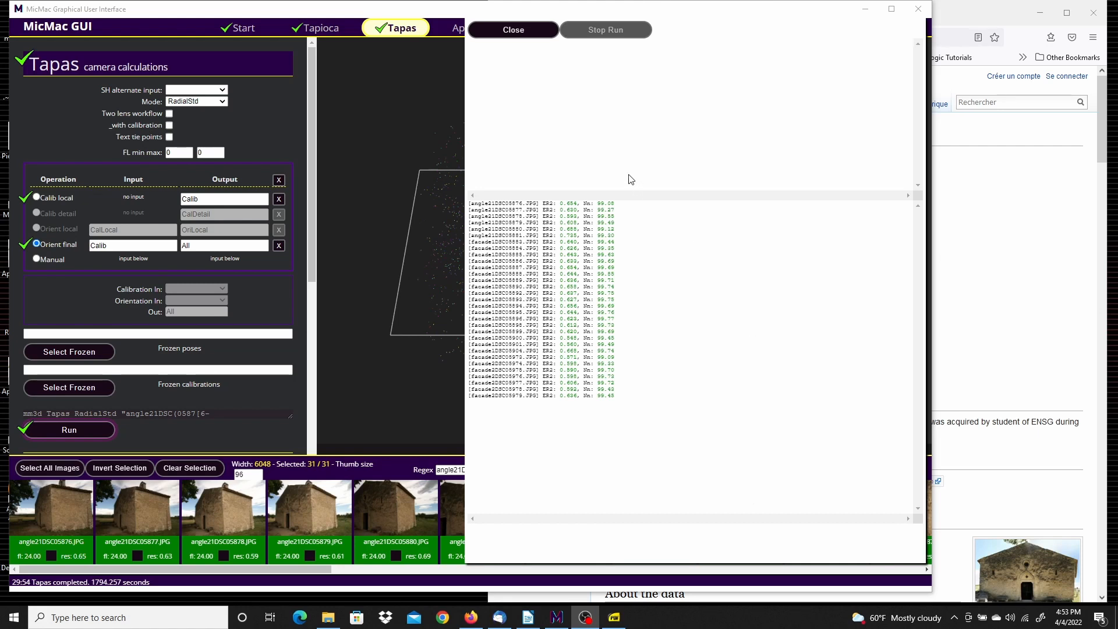
pyautogui.click(525, 29)
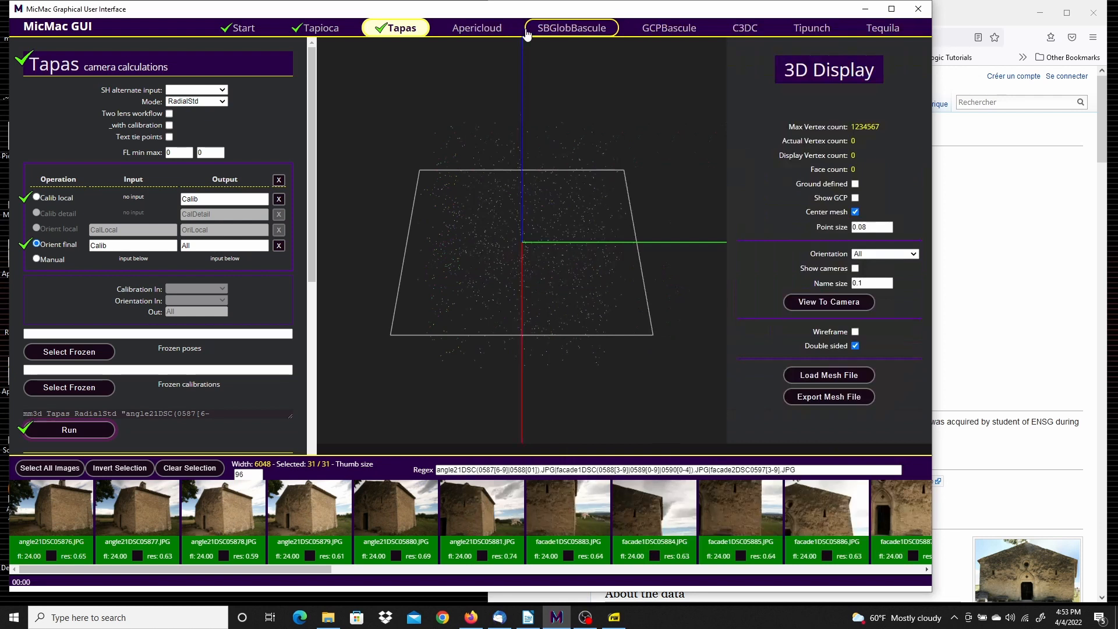
# Generate and view AperiCloud_All.ply, a 575417-point sparse cloud with camera positions
pyautogui.moveTo(312, 127); pyautogui.dragTo(324, 343)
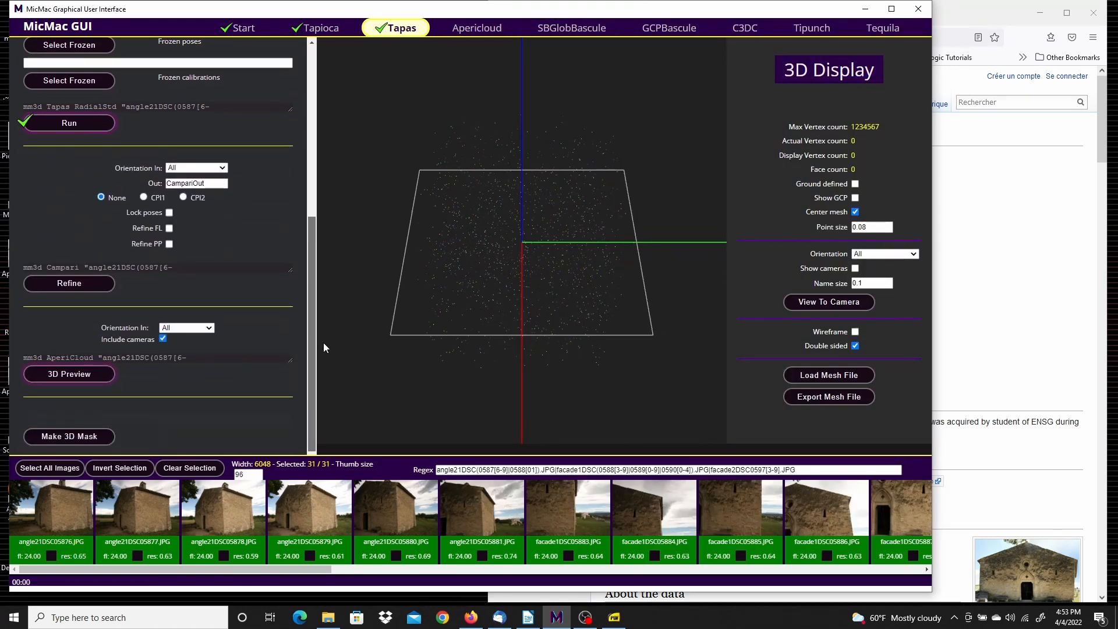
pyautogui.click(66, 373)
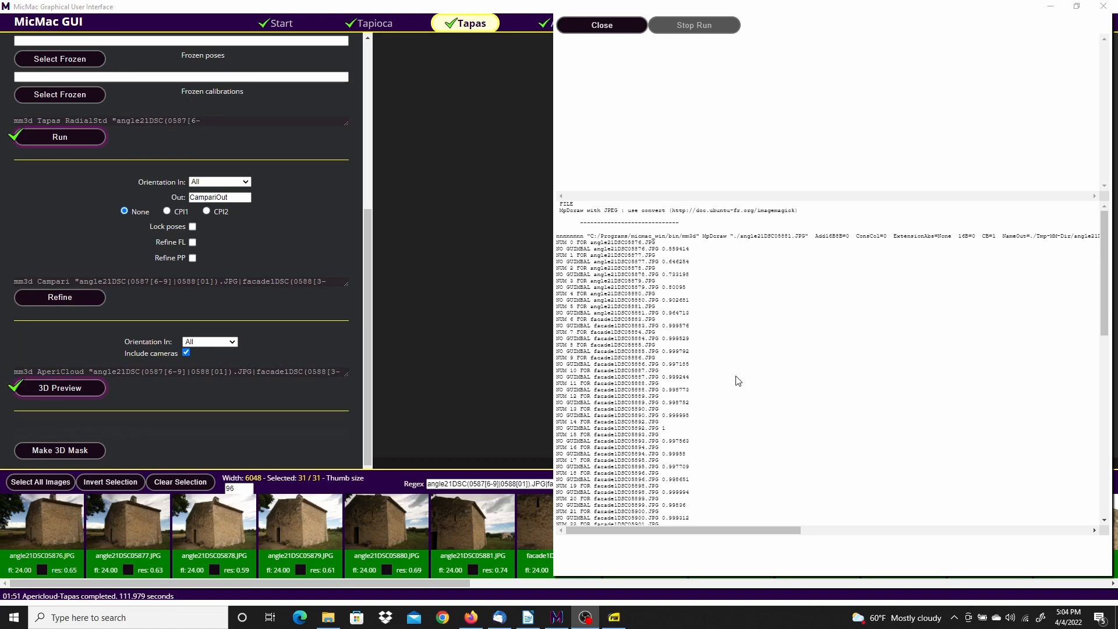
pyautogui.click(601, 25)
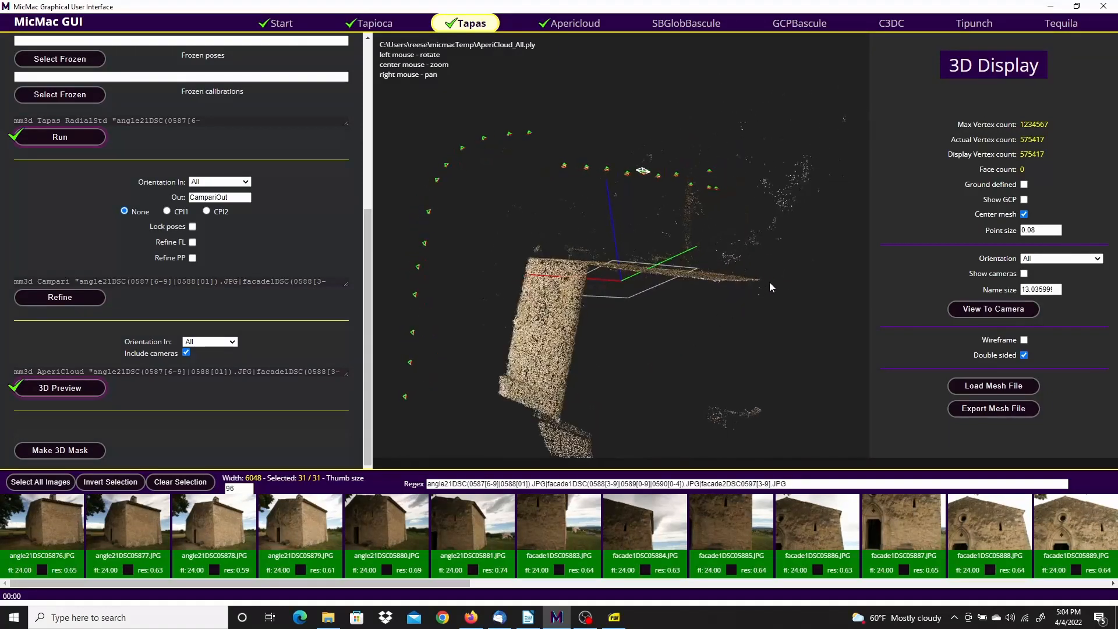
# Orbit the sparse church cloud to several angles, including an oblique top-down view, then go to GCPBascule
pyautogui.moveTo(452, 280); pyautogui.dragTo(745, 297)
pyautogui.moveTo(442, 176); pyautogui.dragTo(382, 419)
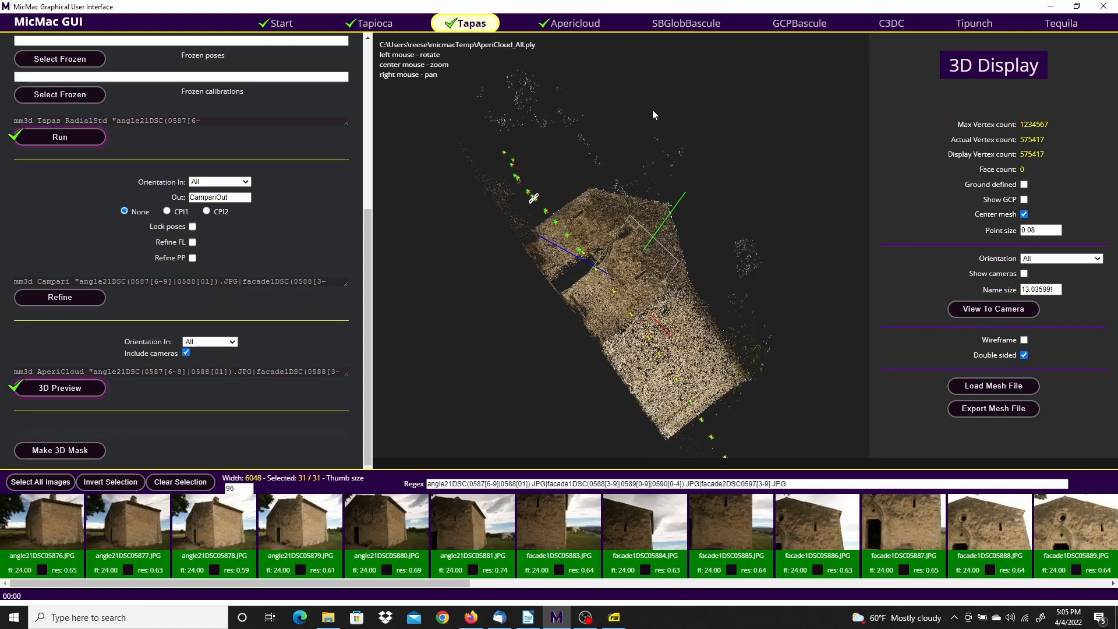
pyautogui.moveTo(785, 134); pyautogui.dragTo(743, 139)
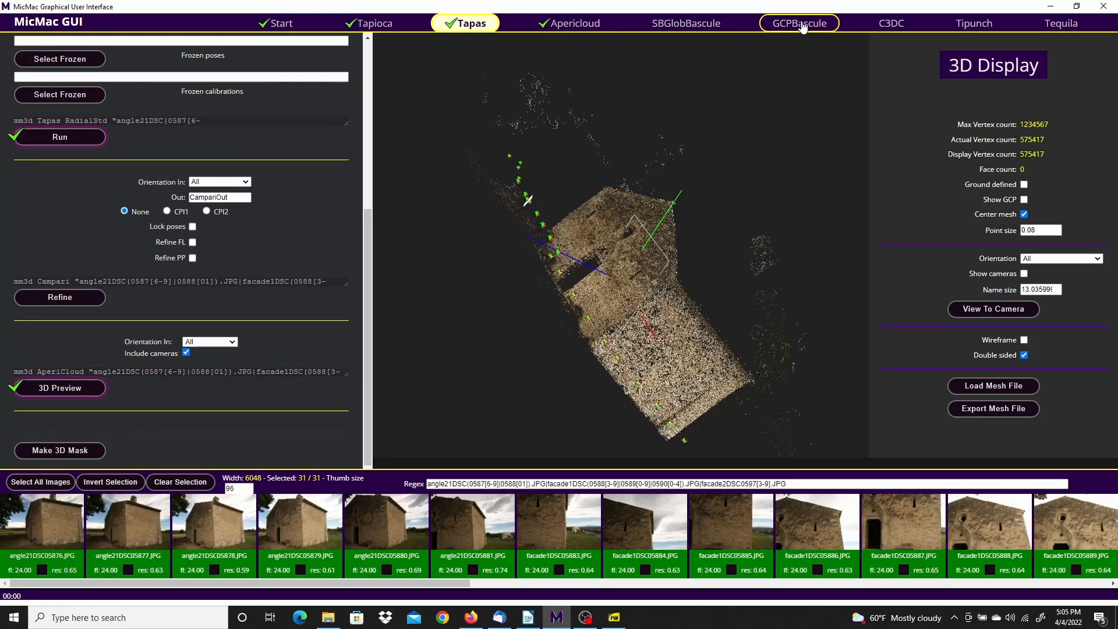
pyautogui.click(825, 25)
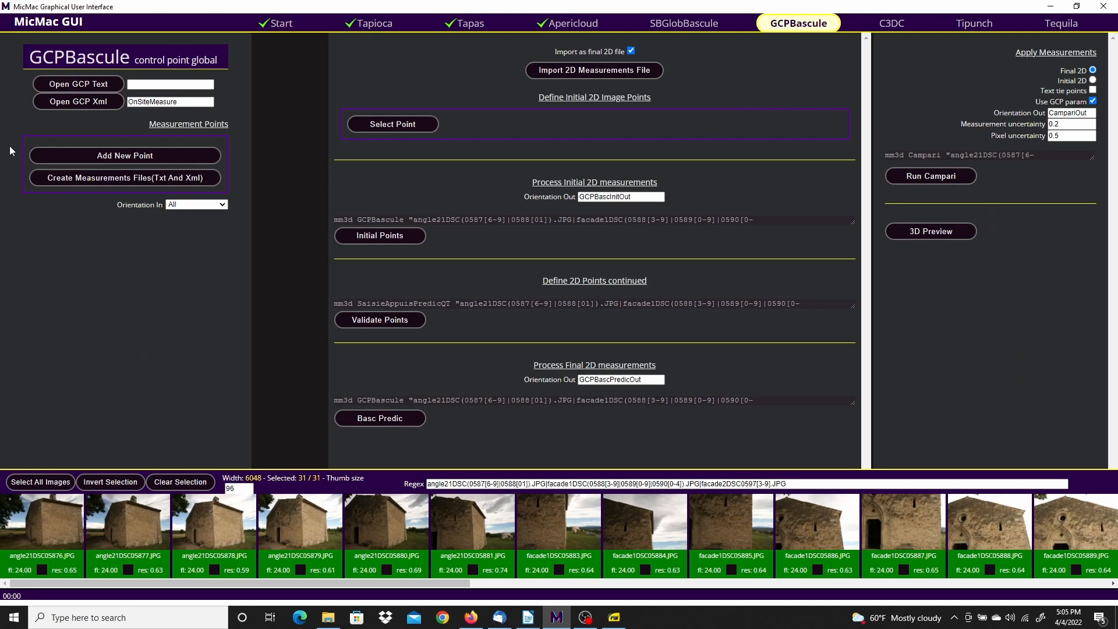
# Load Pierrerue.xml from C:\PhotogrammetrySamples\Pierrerue_dataset as the ground control point file
pyautogui.click(81, 103)
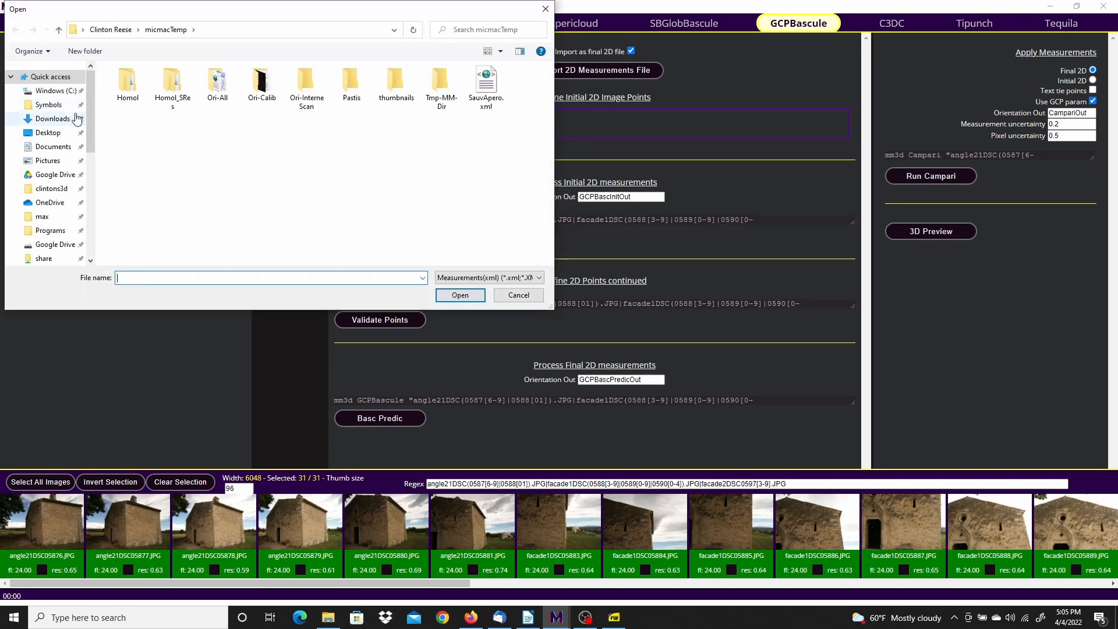
pyautogui.click(51, 91)
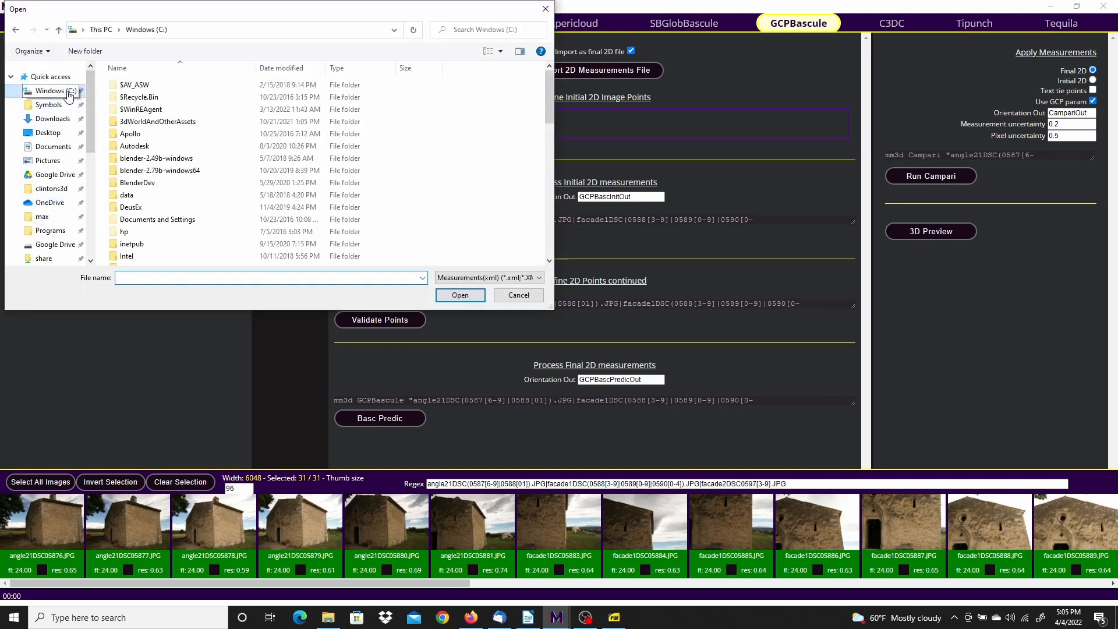
pyautogui.scroll(-5, 213, 200)
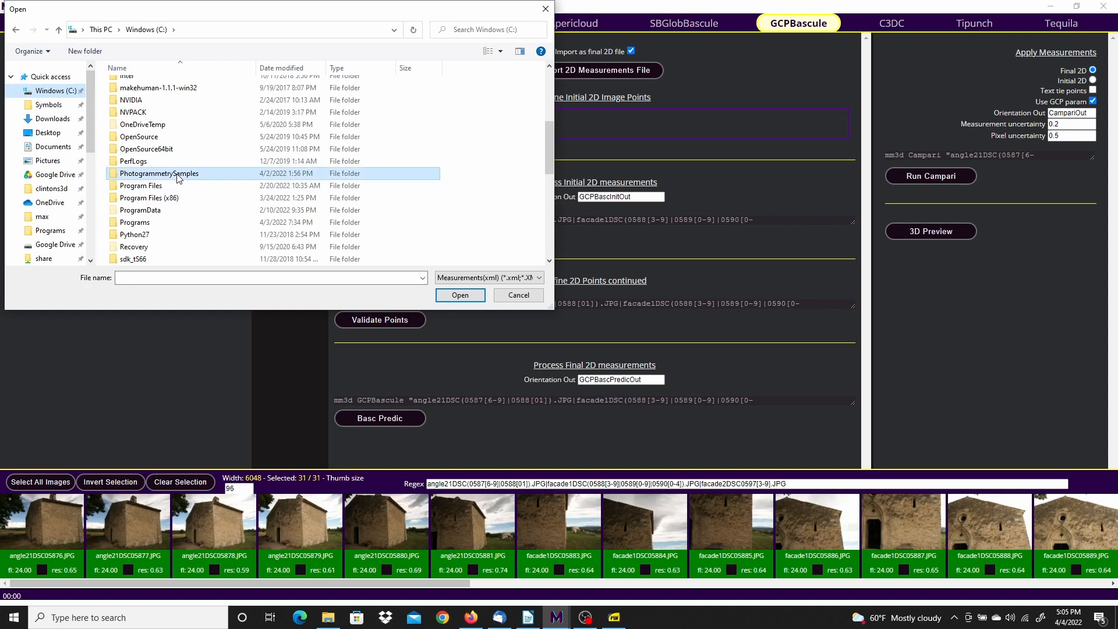
pyautogui.doubleClick(204, 174)
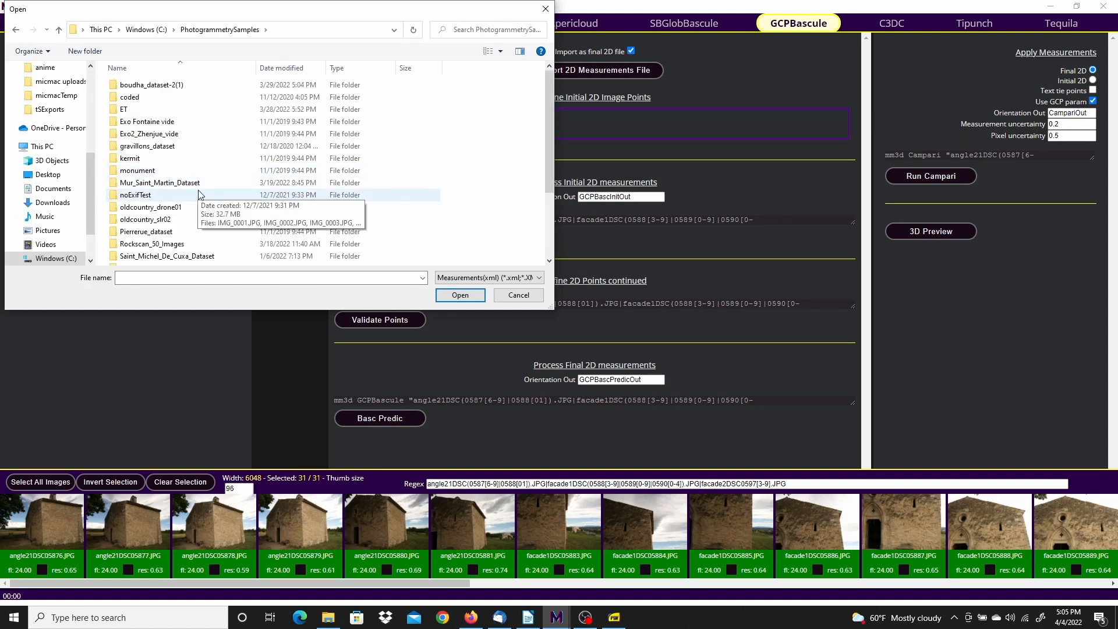
pyautogui.scroll(-2, 198, 194)
pyautogui.doubleClick(162, 161)
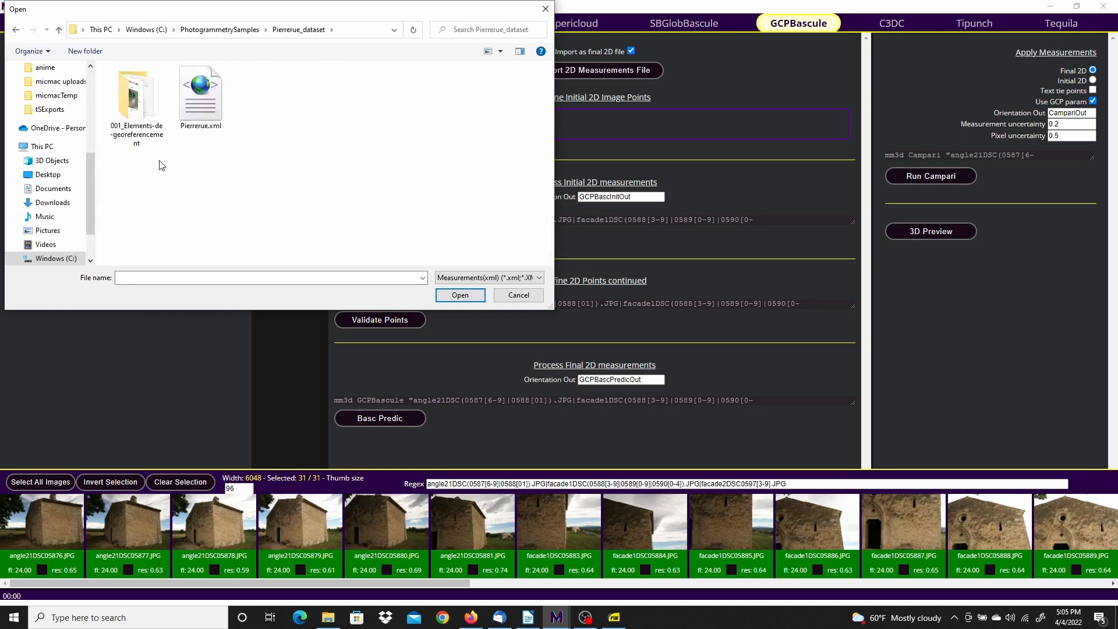
pyautogui.click(201, 97)
pyautogui.click(460, 295)
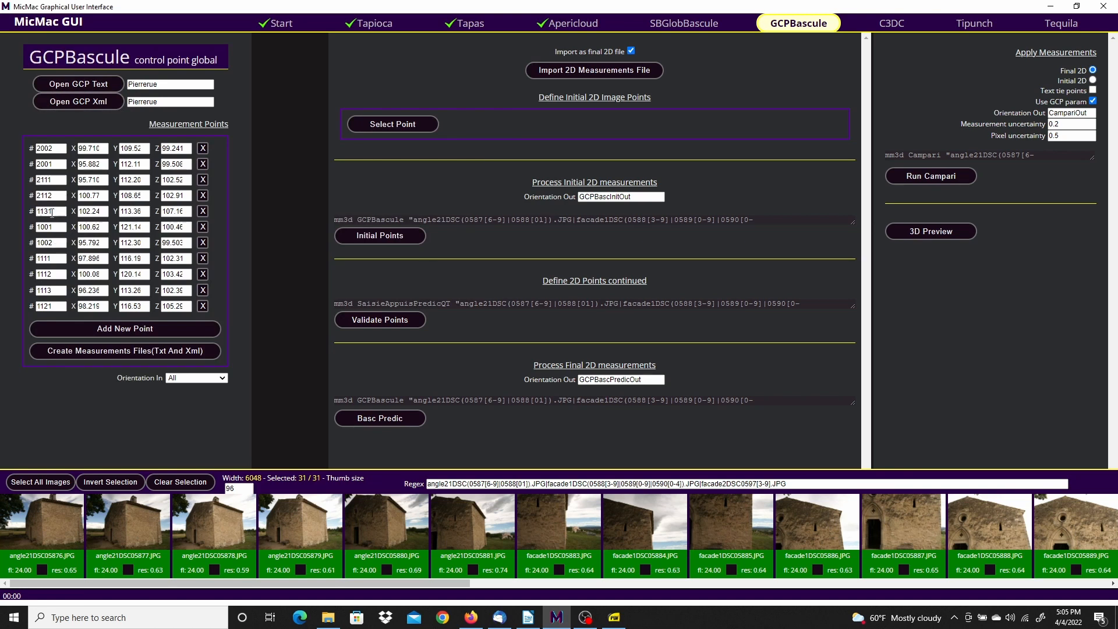
# Check the Façade 1 reference drawing and the Facade1 sheets for points 1112 and 1121
pyautogui.moveTo(56, 212); pyautogui.dragTo(25, 217)
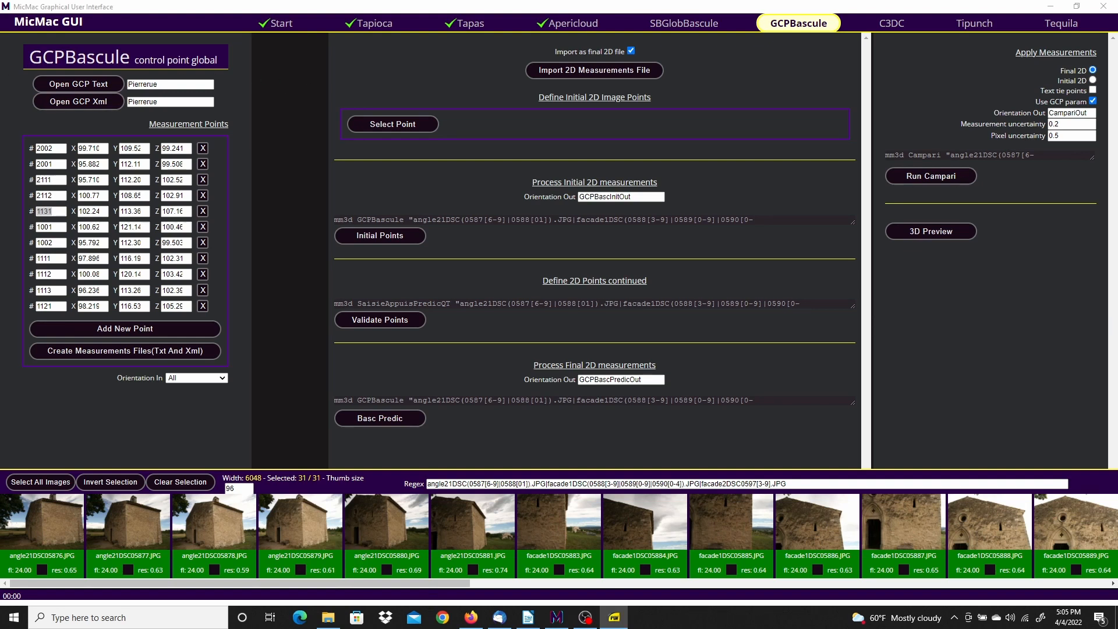
pyautogui.moveTo(0, 78); pyautogui.dragTo(452, 37)
pyautogui.click(337, 44)
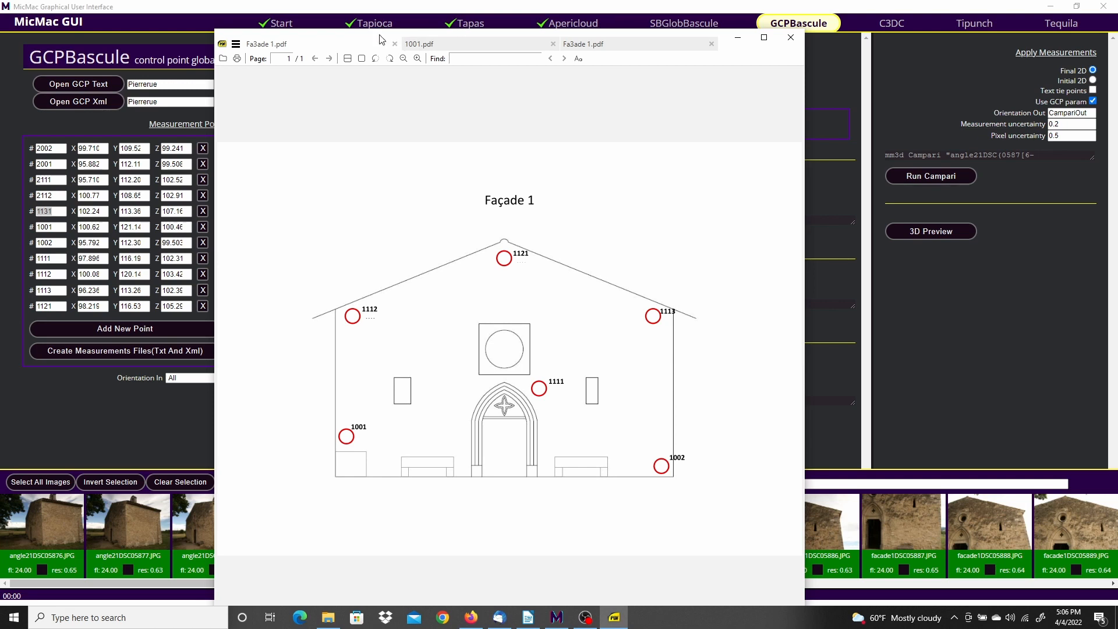
pyautogui.moveTo(380, 35); pyautogui.dragTo(0, 27)
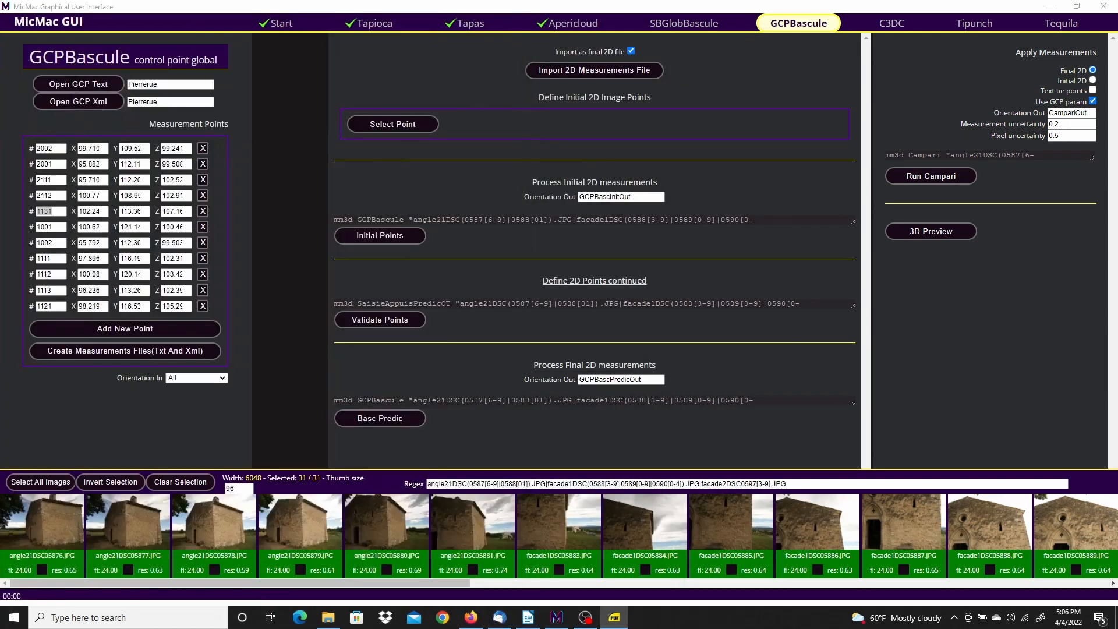
pyautogui.click(328, 617)
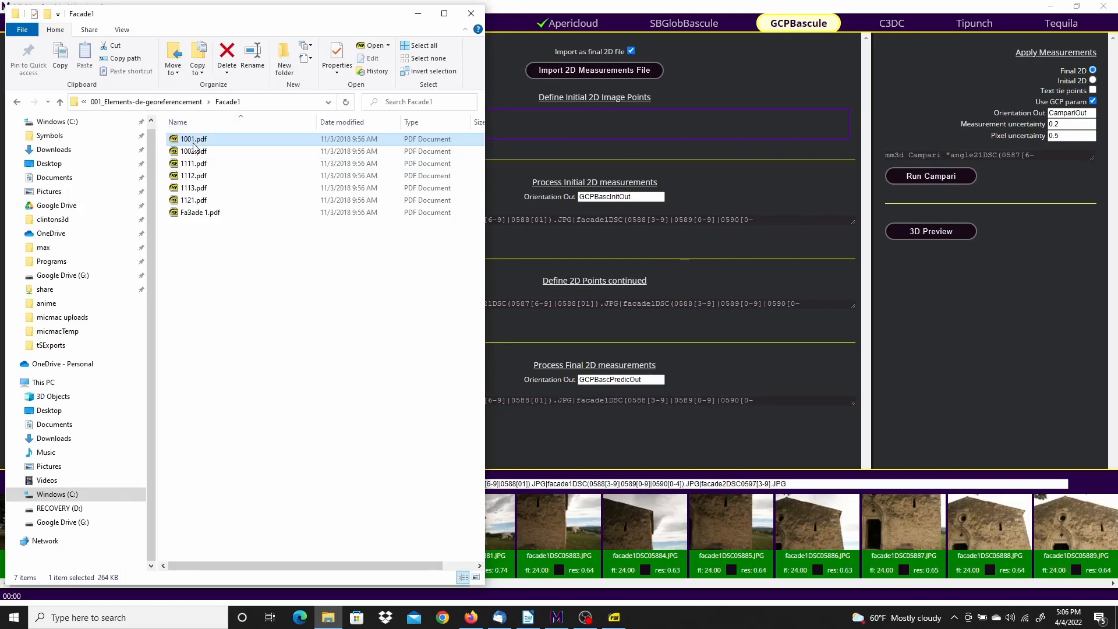
pyautogui.click(195, 174)
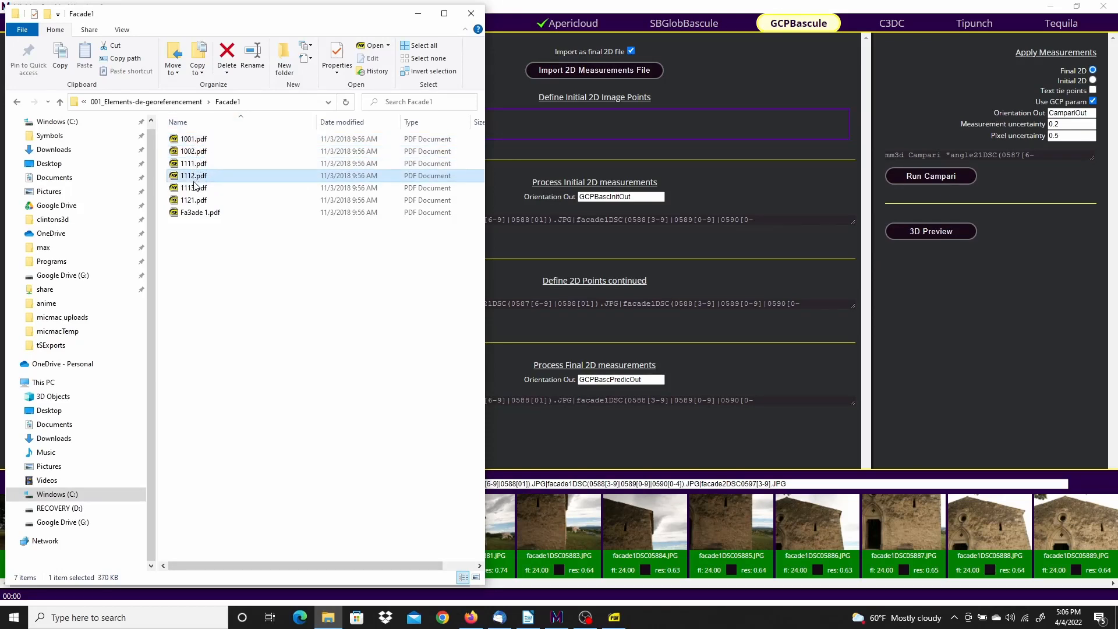
pyautogui.click(189, 200)
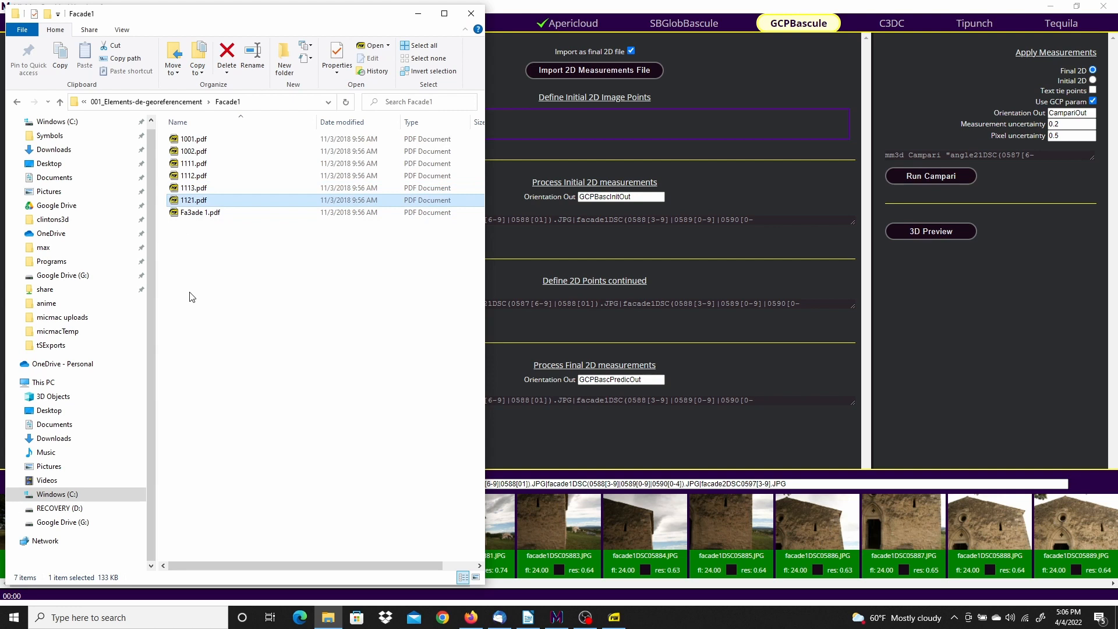
# Delete point 1131 from the measurement points and start creating the Txt and Xml measurement files
pyautogui.click(853, 12)
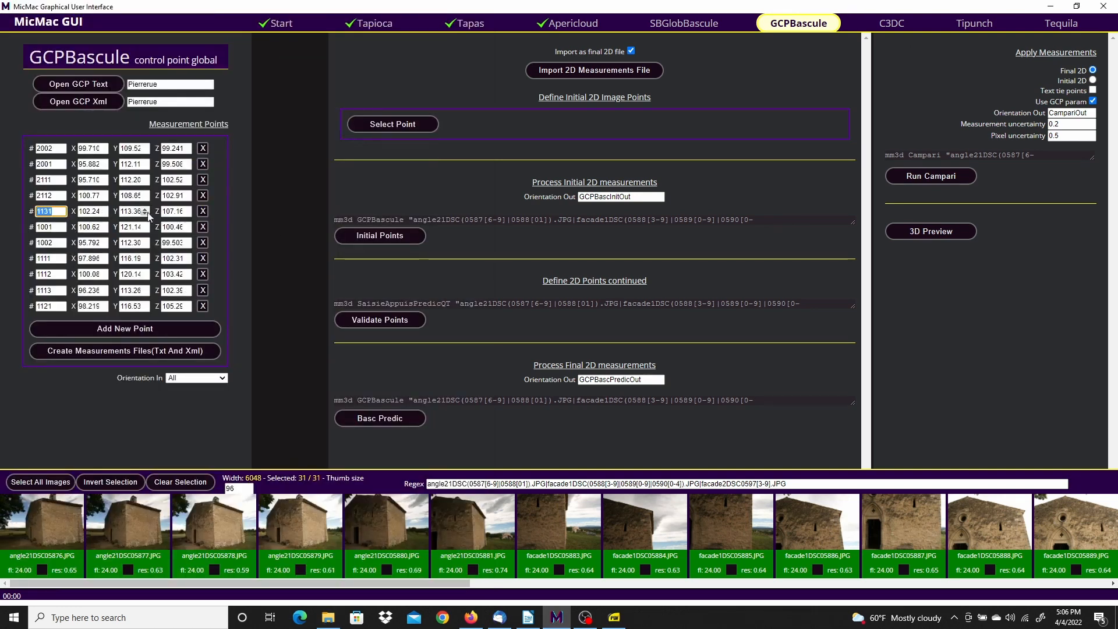
pyautogui.click(204, 211)
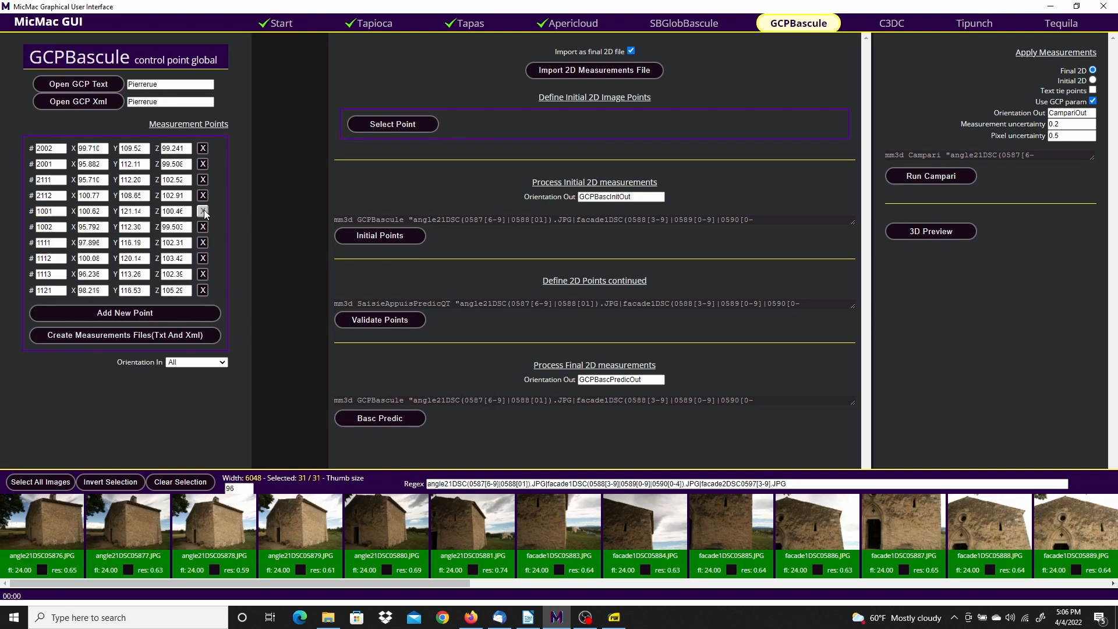
pyautogui.click(98, 333)
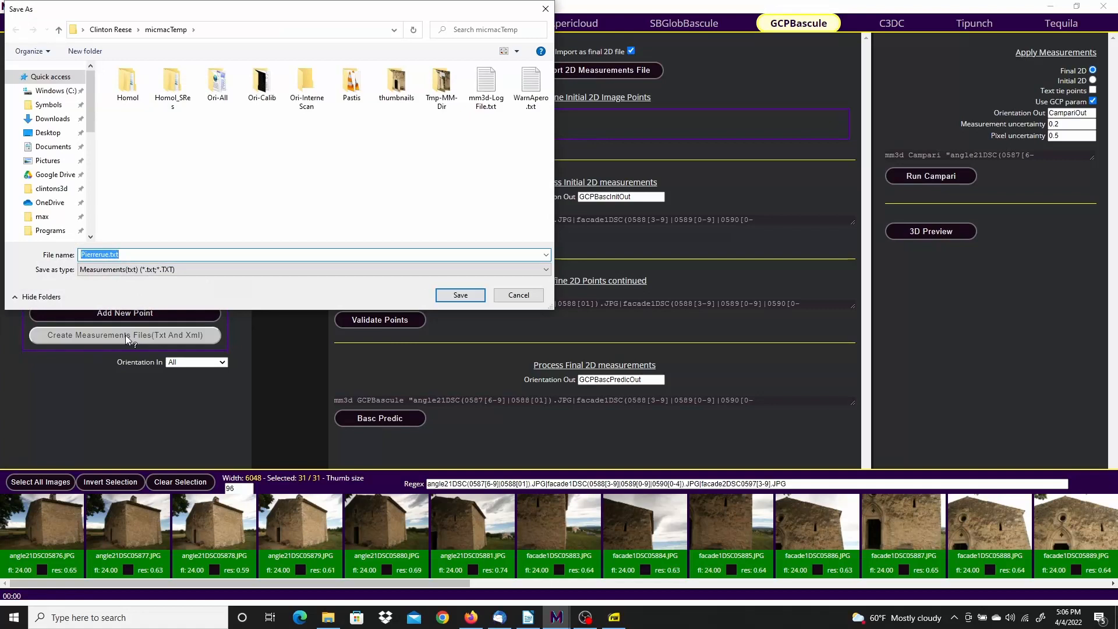
# Save the measurement file as Pierrerue.txt and close the finished run output
pyautogui.click(460, 296)
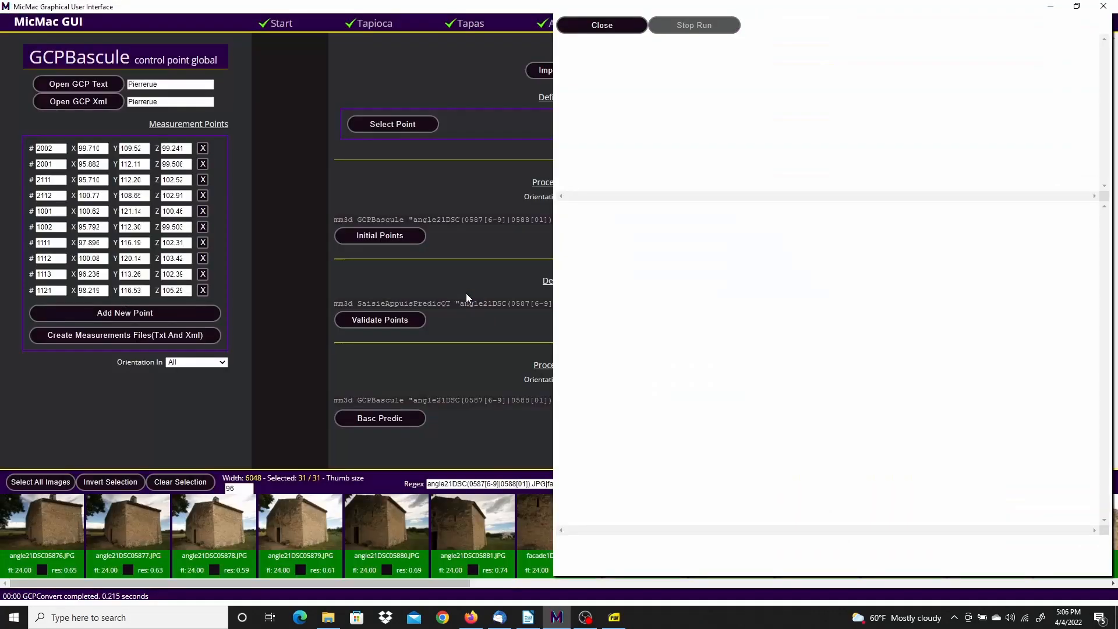
pyautogui.click(603, 27)
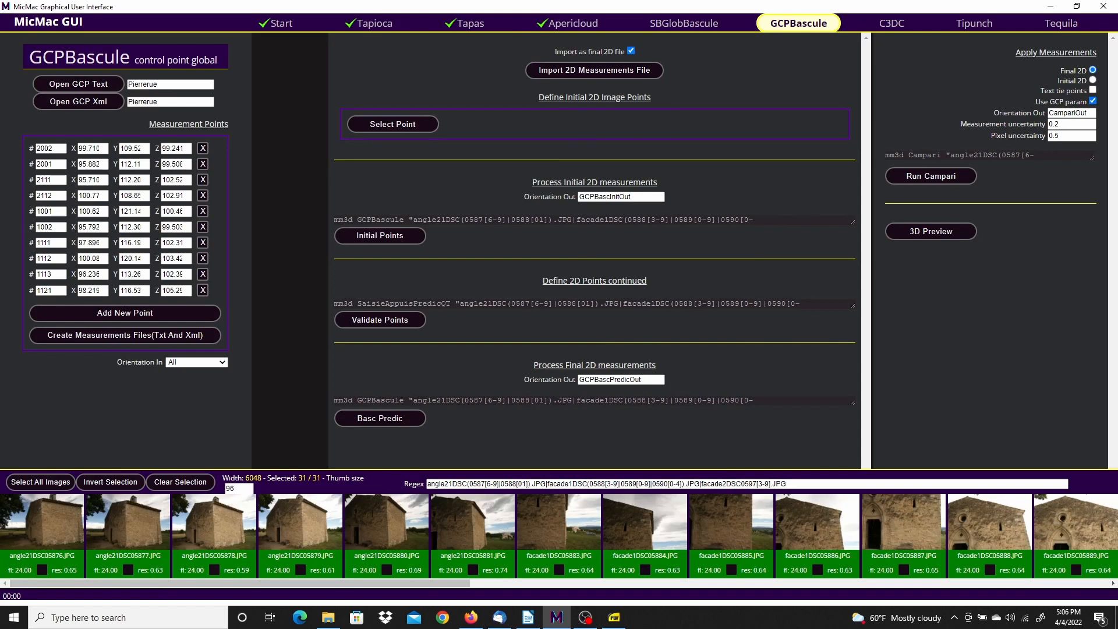
pyautogui.hotkey('alt', 'Tab')
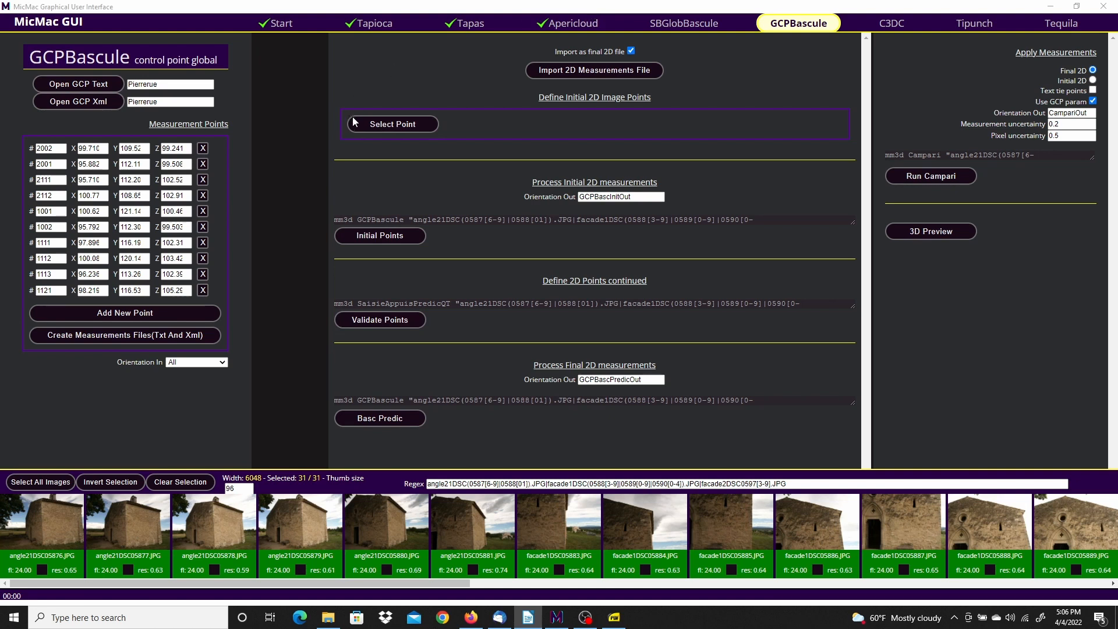
# Choose point 1001 as the point to measure
pyautogui.click(403, 121)
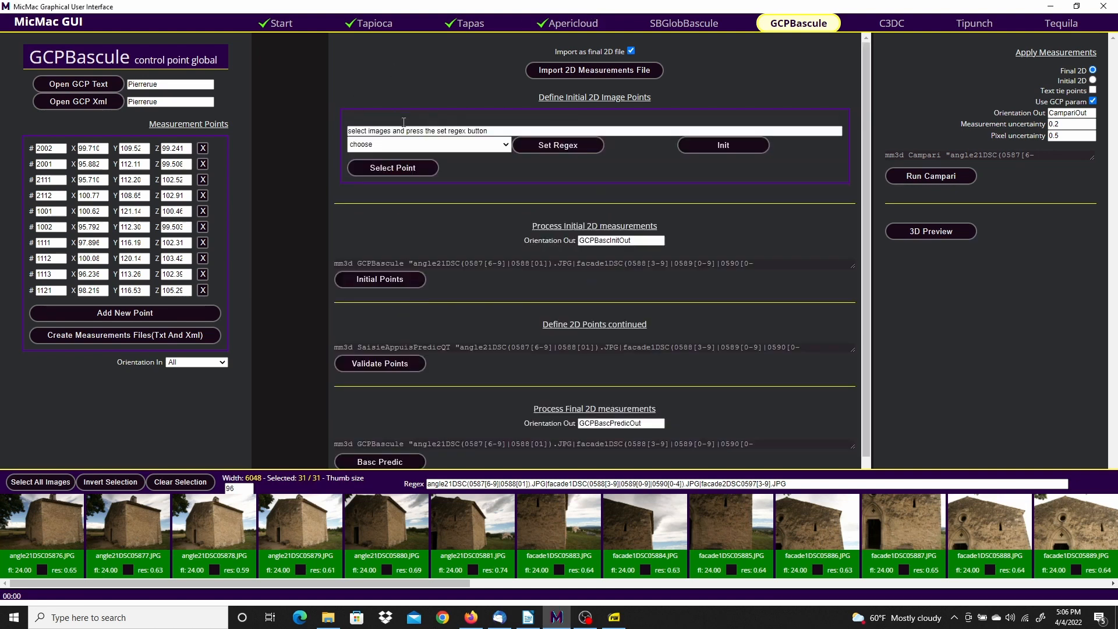
pyautogui.click(505, 145)
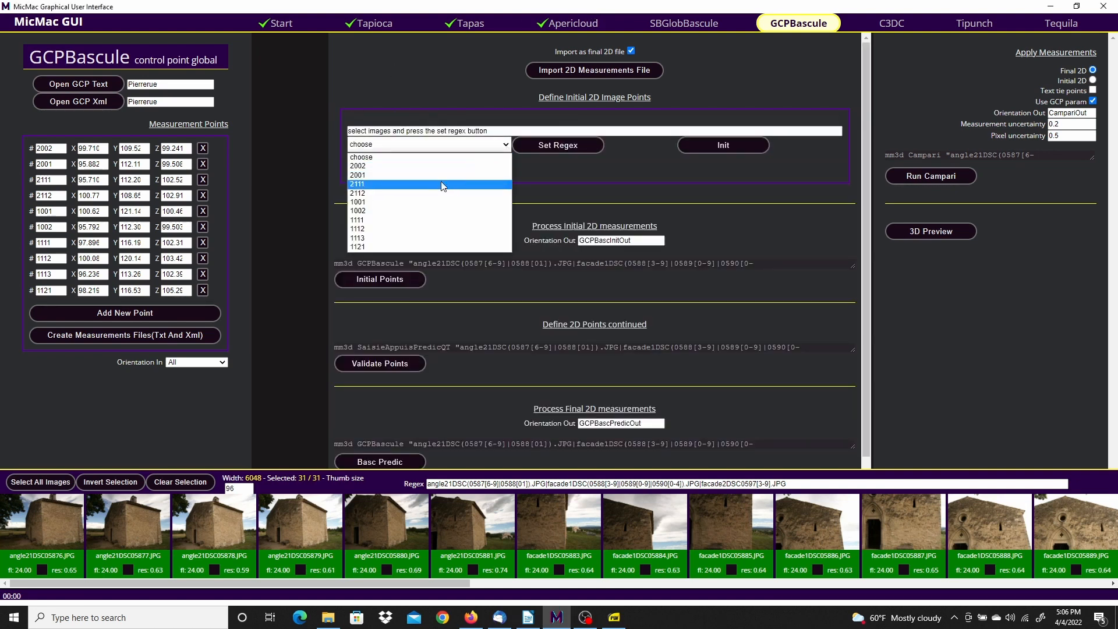
pyautogui.click(368, 202)
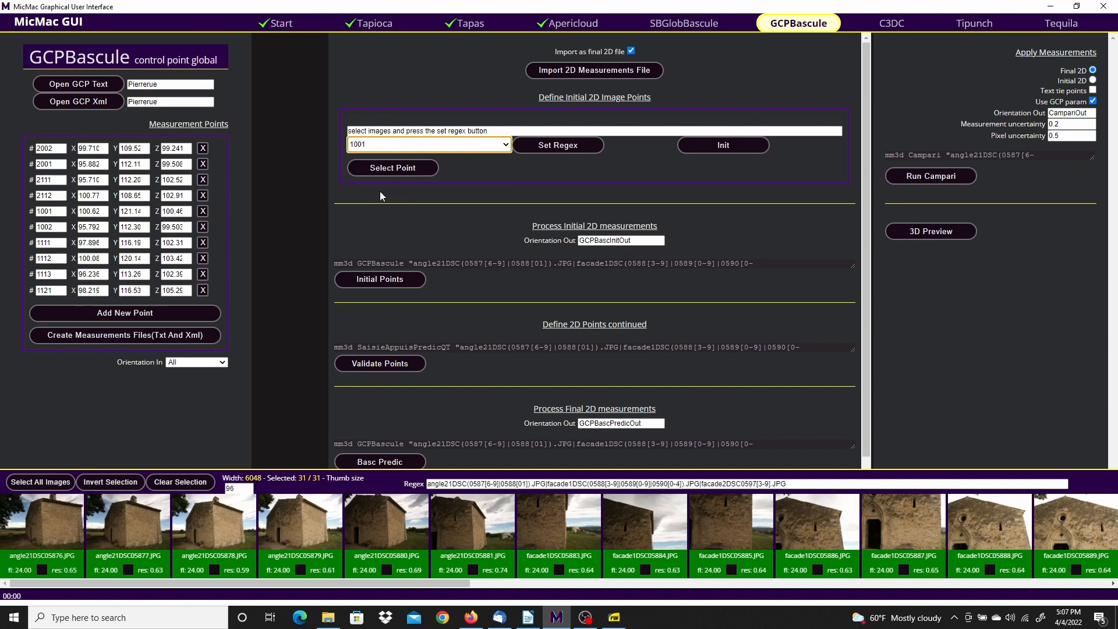
# Restrict the image pattern to facade1DSC05898 and facade1DSC05899 and launch Init, confirming two images
pyautogui.click(180, 483)
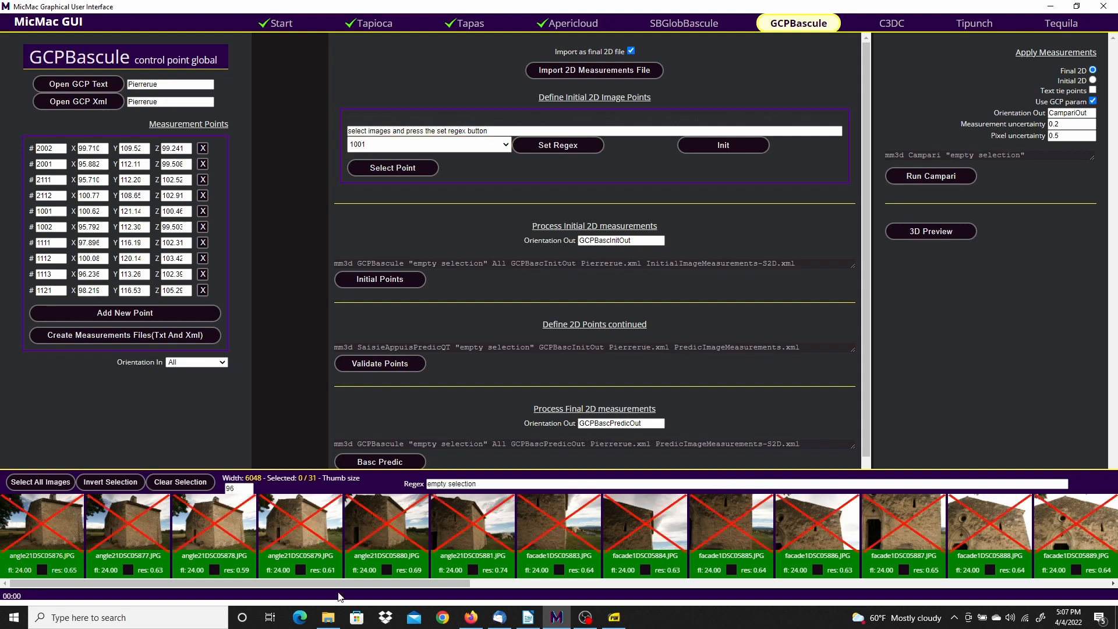
pyautogui.moveTo(337, 583); pyautogui.dragTo(751, 579)
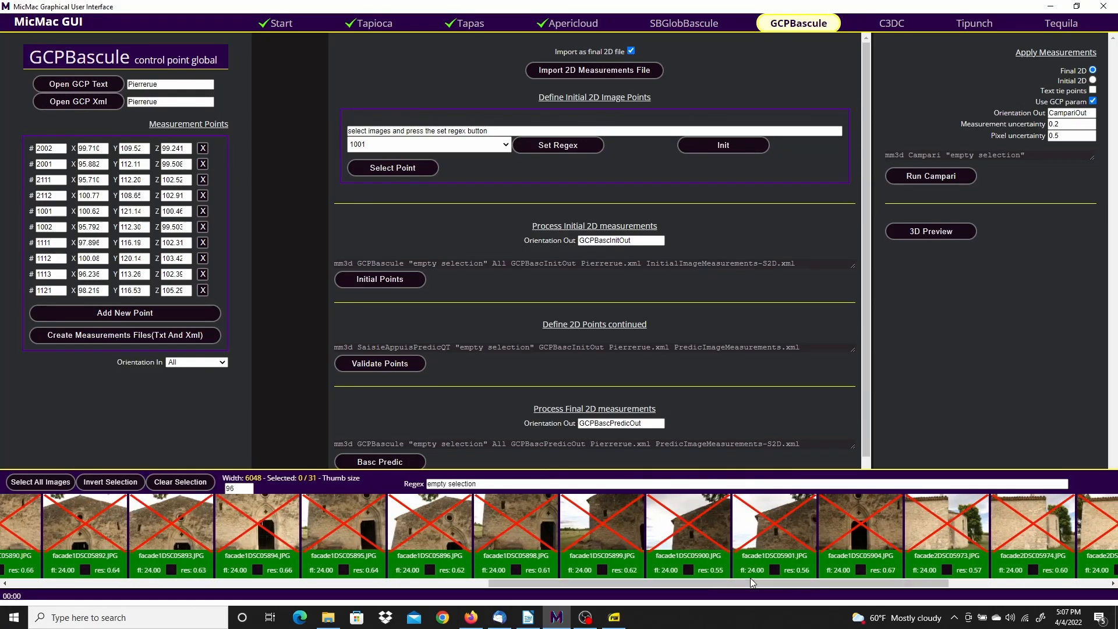
pyautogui.click(519, 523)
pyautogui.click(609, 525)
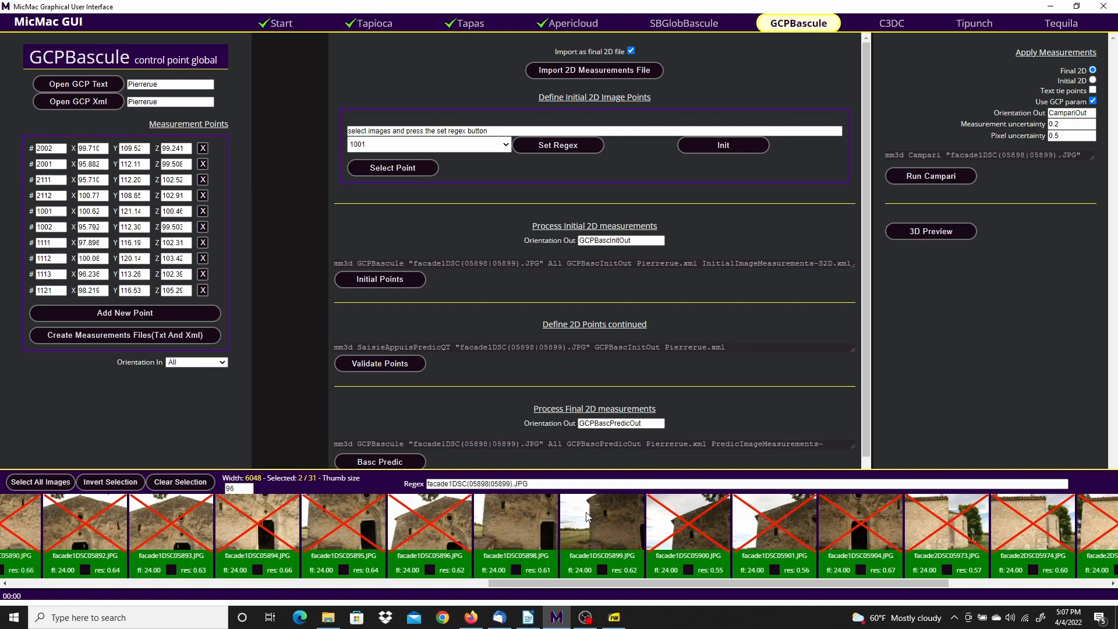
pyautogui.click(567, 146)
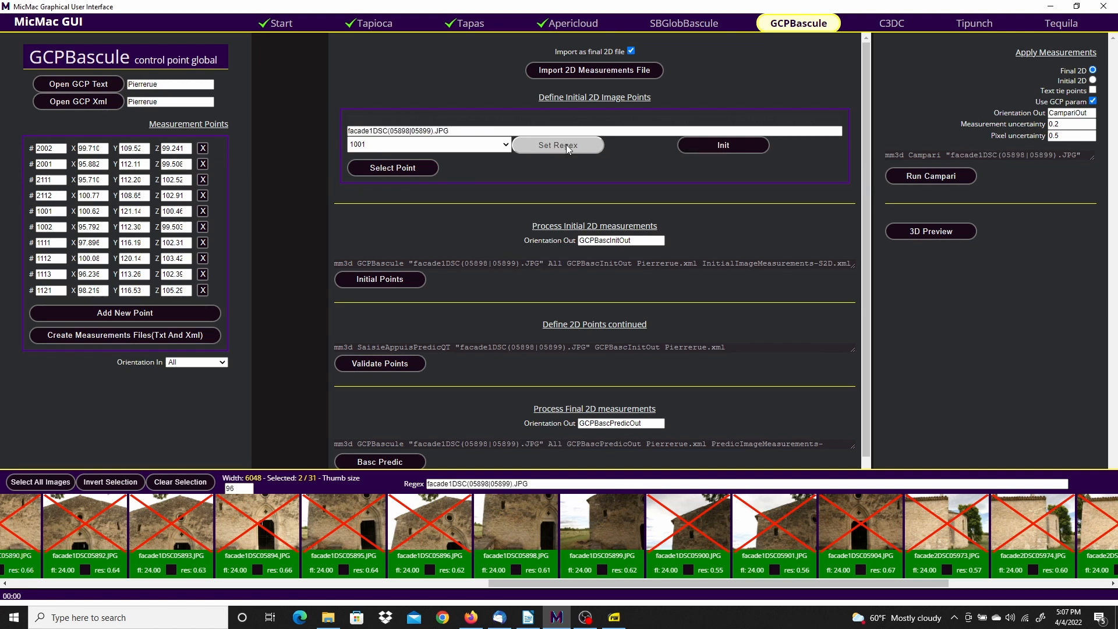
pyautogui.click(733, 149)
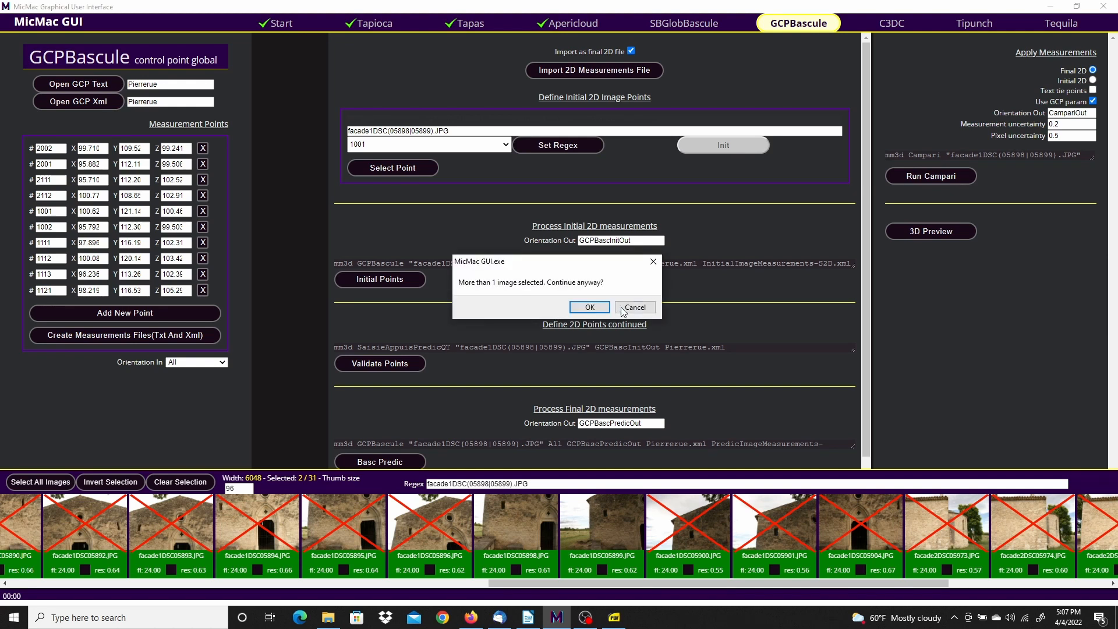
pyautogui.click(590, 308)
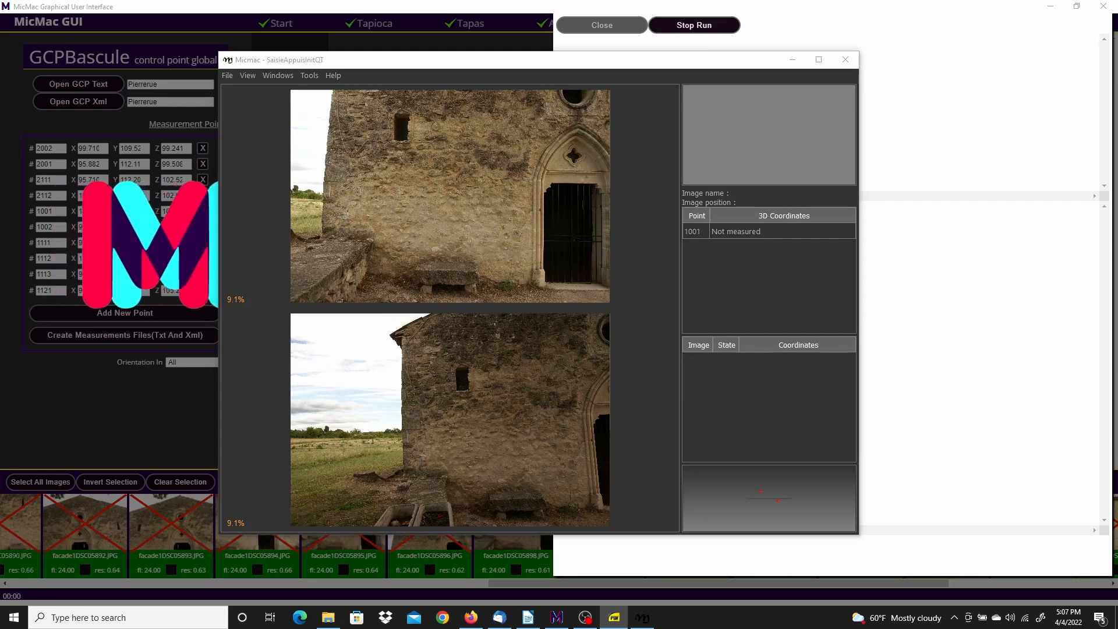
# Consult the reference sheet for point 1001 in the PDF viewer
pyautogui.moveTo(0, 70)
pyautogui.mouseDown()
pyautogui.moveTo(397, 120)
pyautogui.moveTo(386, 73)
pyautogui.moveTo(409, 40)
pyautogui.mouseUp()
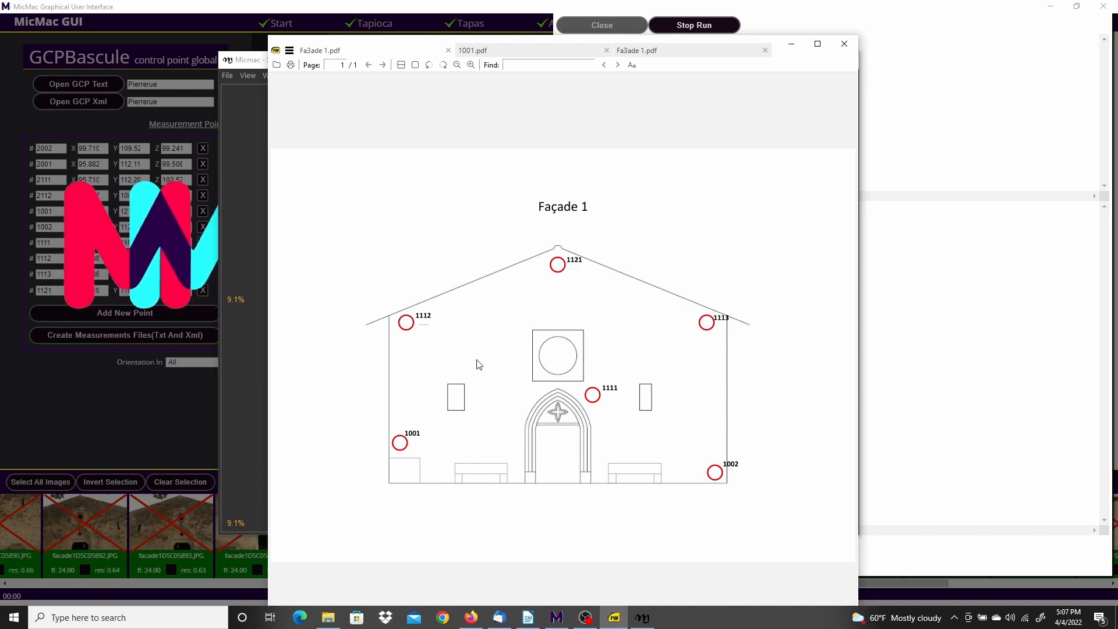
pyautogui.click(546, 50)
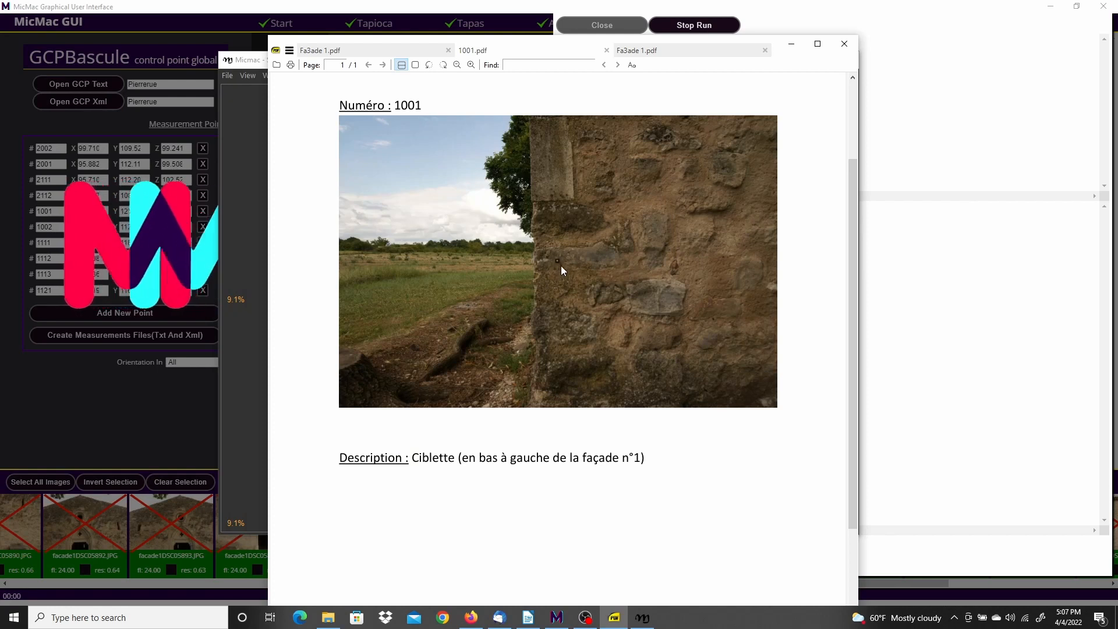
pyautogui.keyDown('ctrl'); pyautogui.scroll(8, 561, 265); pyautogui.keyUp('ctrl')
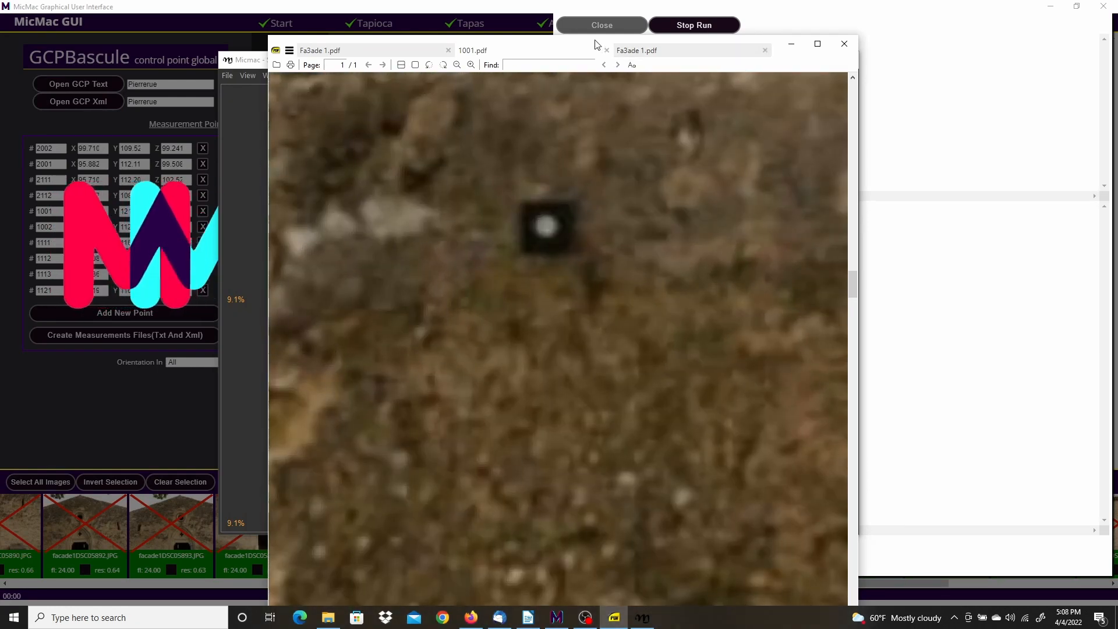
pyautogui.moveTo(596, 43); pyautogui.dragTo(0, 56)
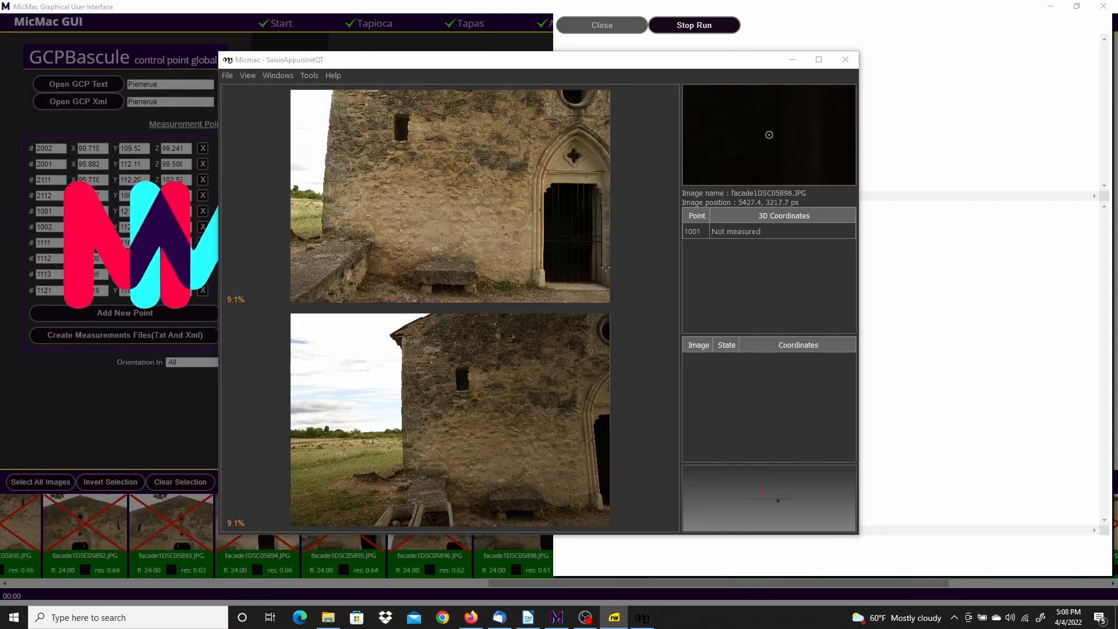
# Zoom into facade1DSC05899 and place point 1001 exactly on the target centre
pyautogui.click(698, 231)
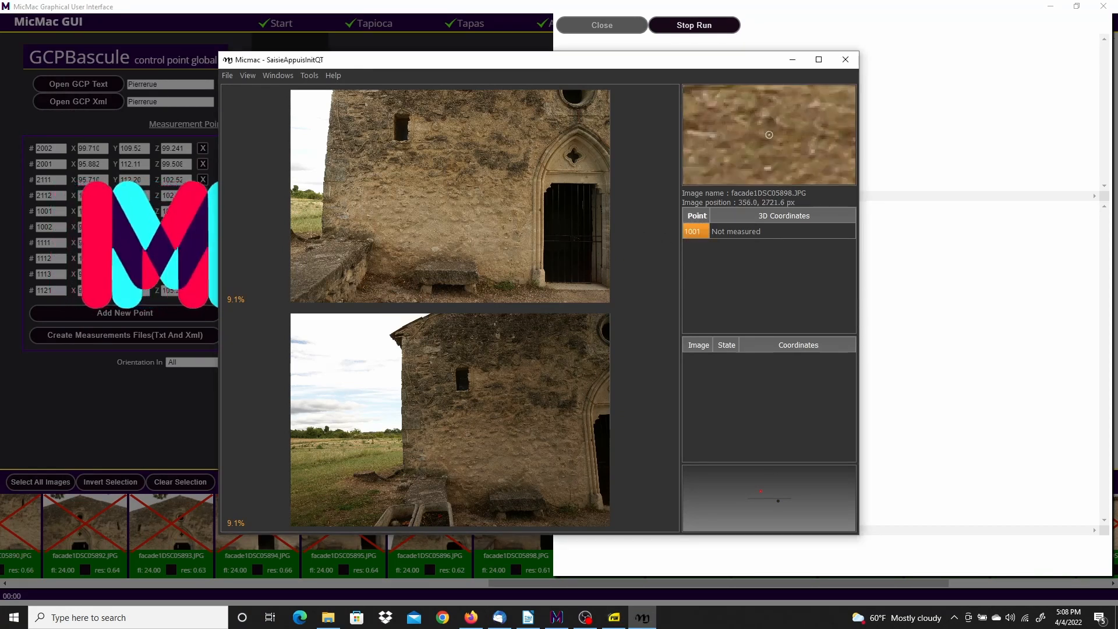
pyautogui.scroll(2, 318, 227)
pyautogui.scroll(5, 319, 227)
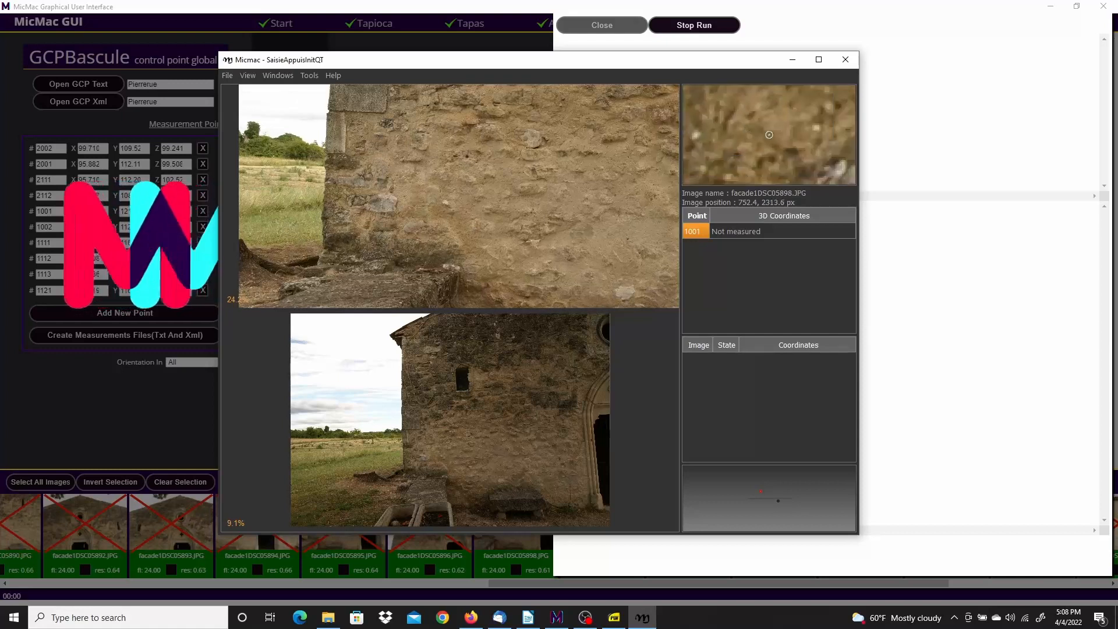
pyautogui.scroll(6, 345, 173)
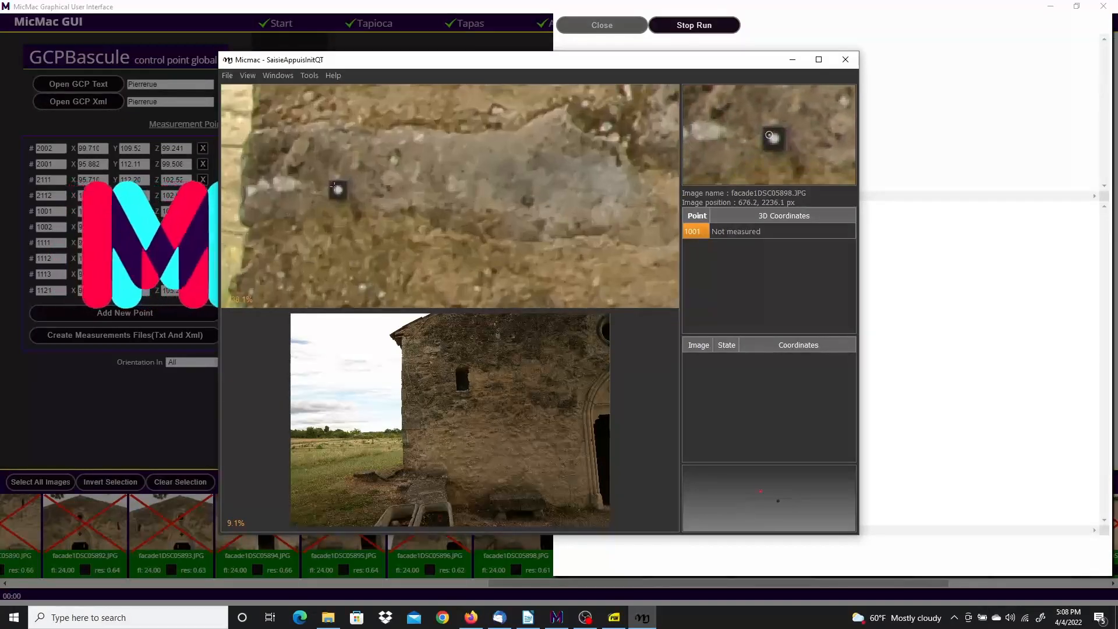
pyautogui.scroll(2, 349, 193)
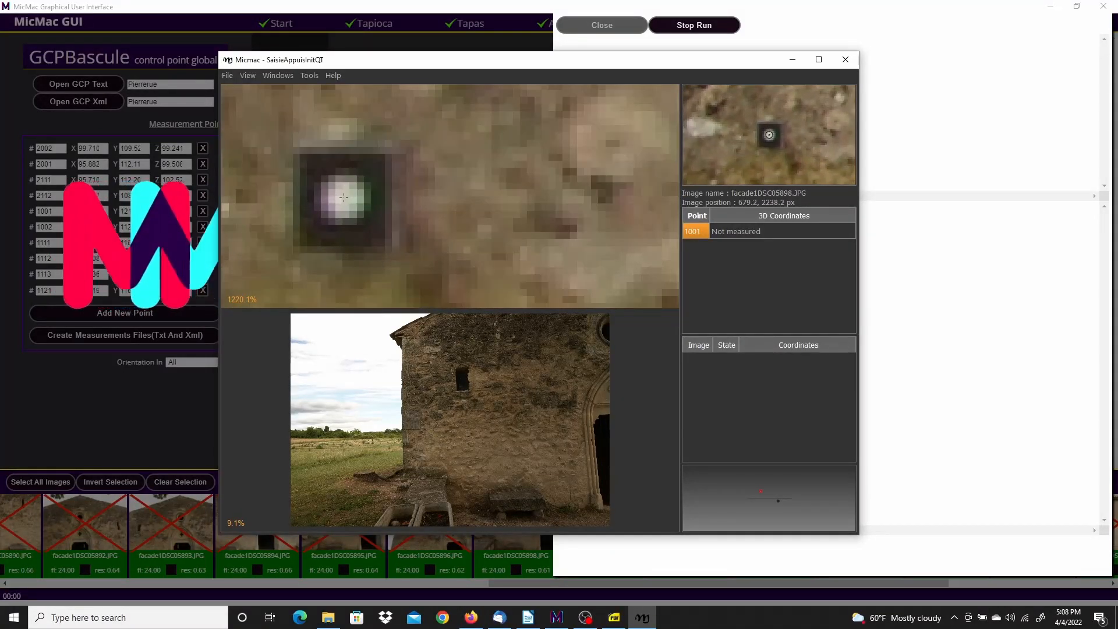
pyautogui.click(343, 198)
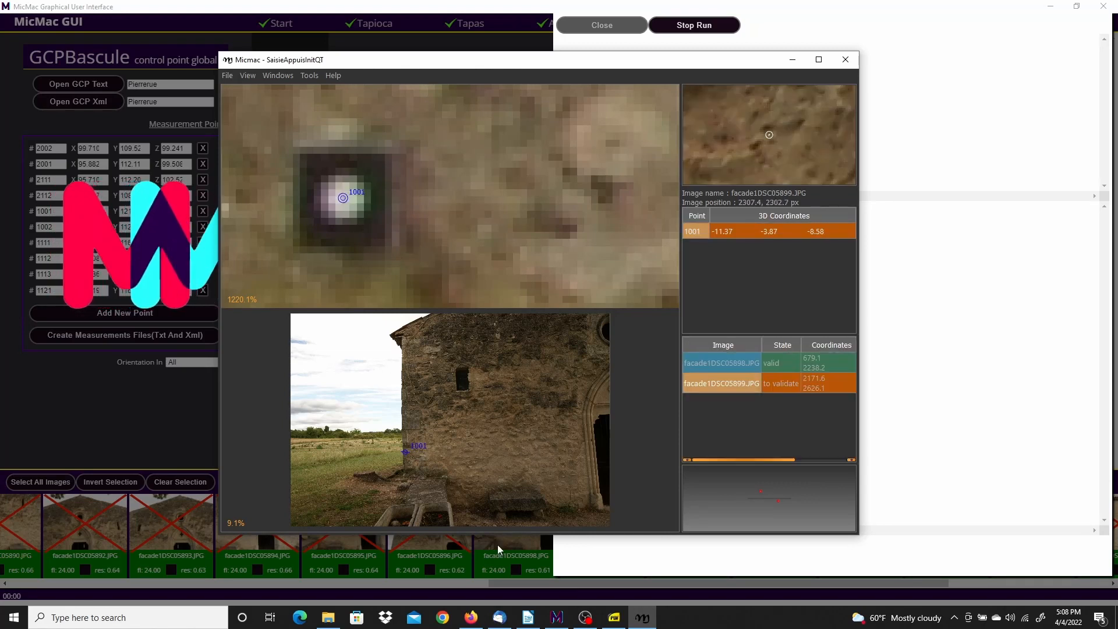
pyautogui.scroll(2, 403, 478)
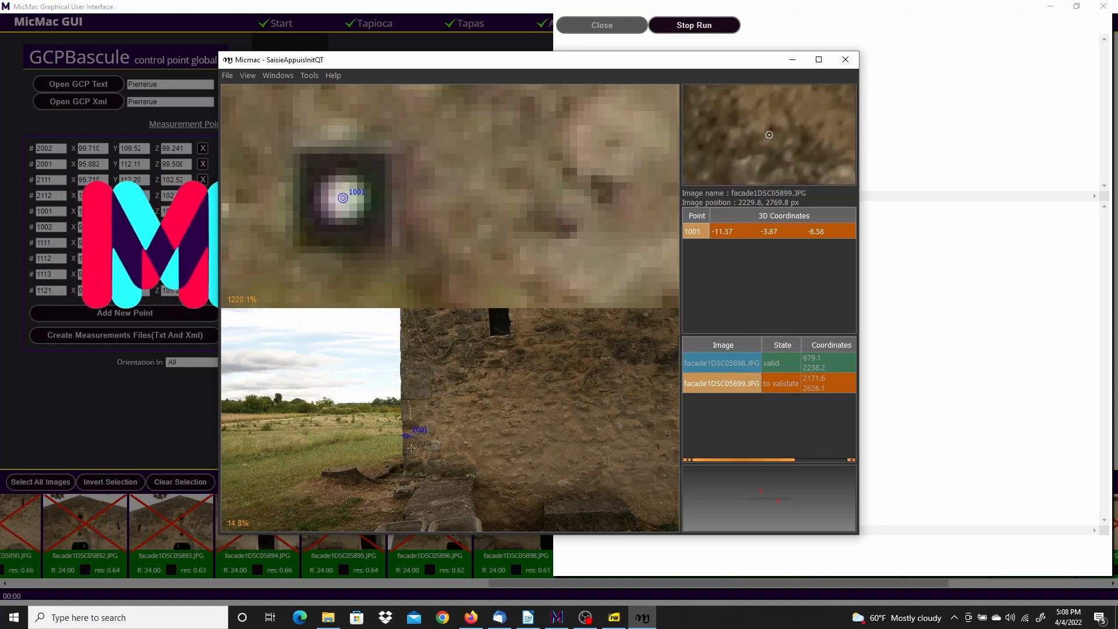
pyautogui.scroll(9, 404, 434)
pyautogui.scroll(7, 402, 425)
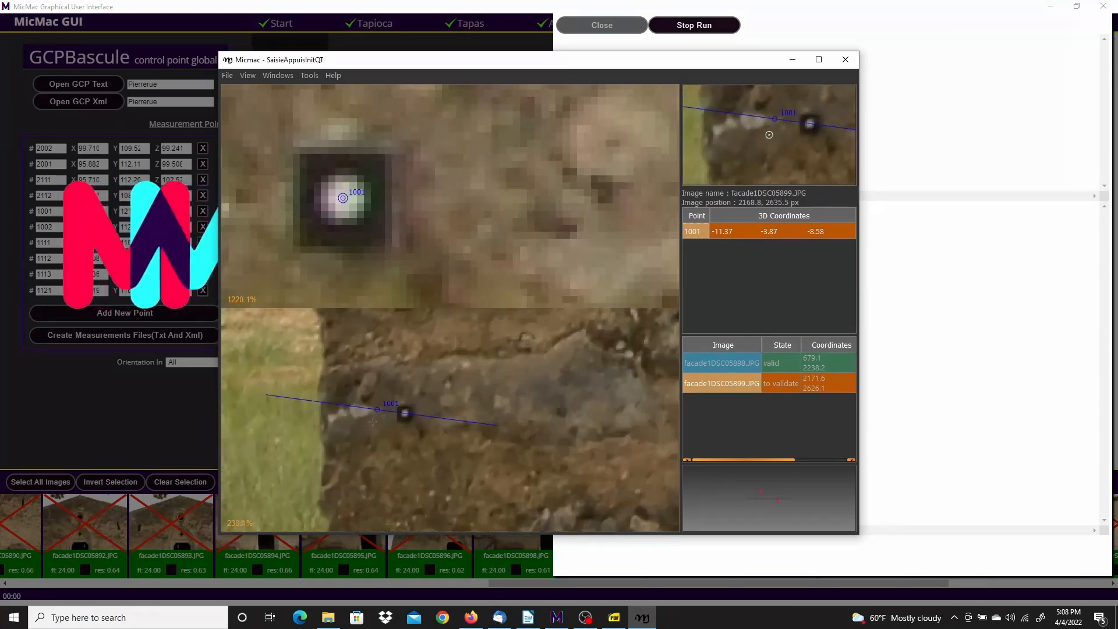
pyautogui.scroll(2, 381, 409)
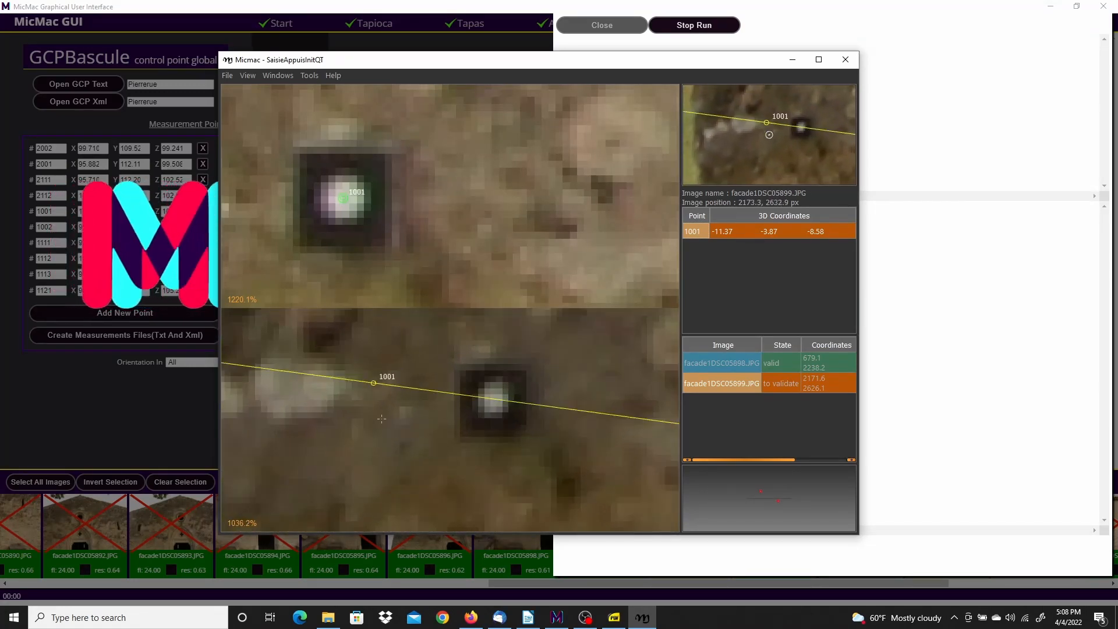
pyautogui.moveTo(374, 383); pyautogui.dragTo(494, 399)
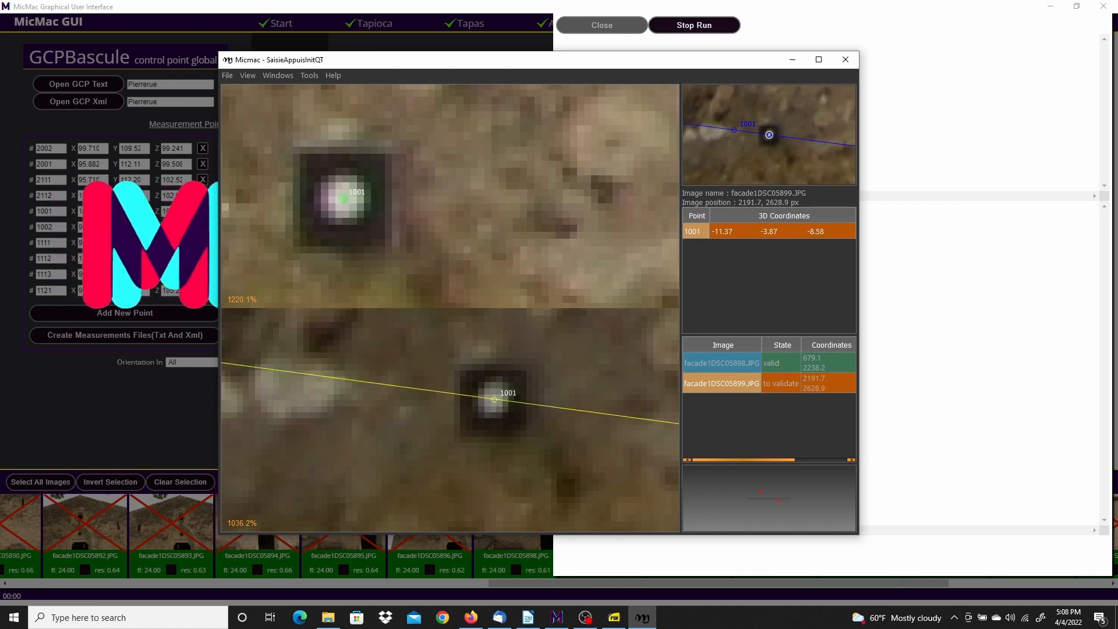
# Mark point 1001 as validated in facade1DSC05899
pyautogui.rightClick(495, 400)
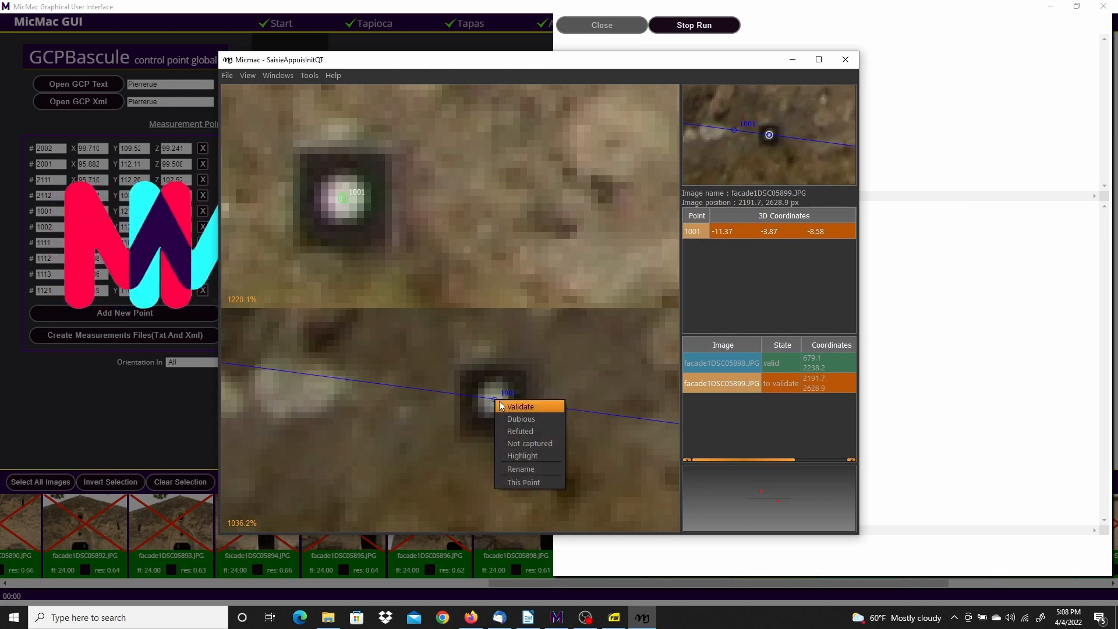
pyautogui.click(520, 407)
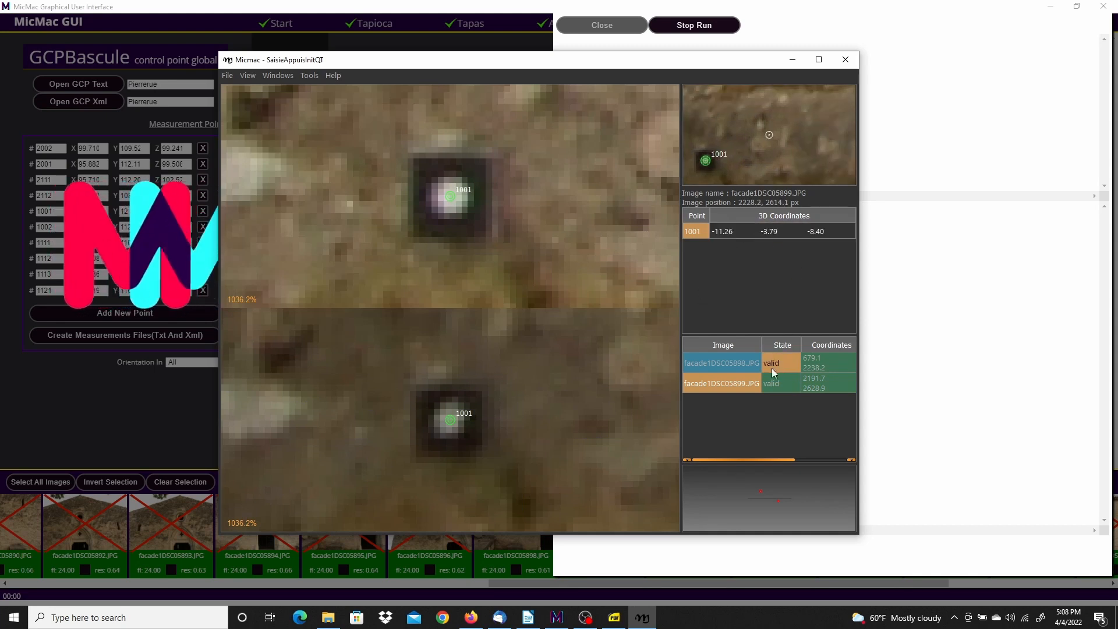
pyautogui.click(227, 76)
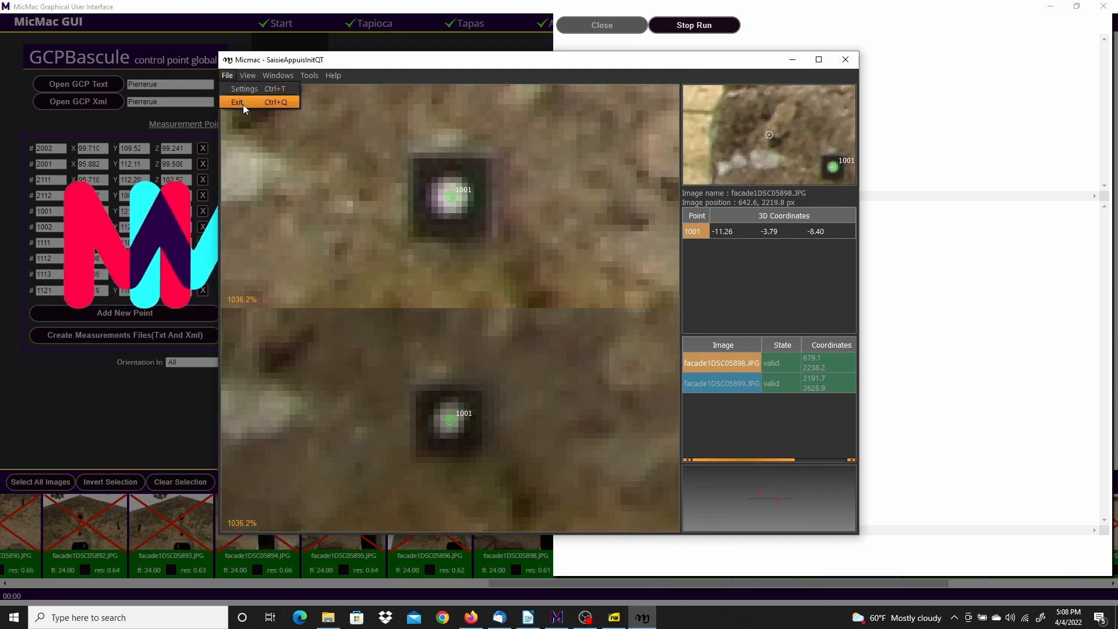
# Exit the point tool, close the run output, and pick point 1002 in a new row
pyautogui.click(243, 104)
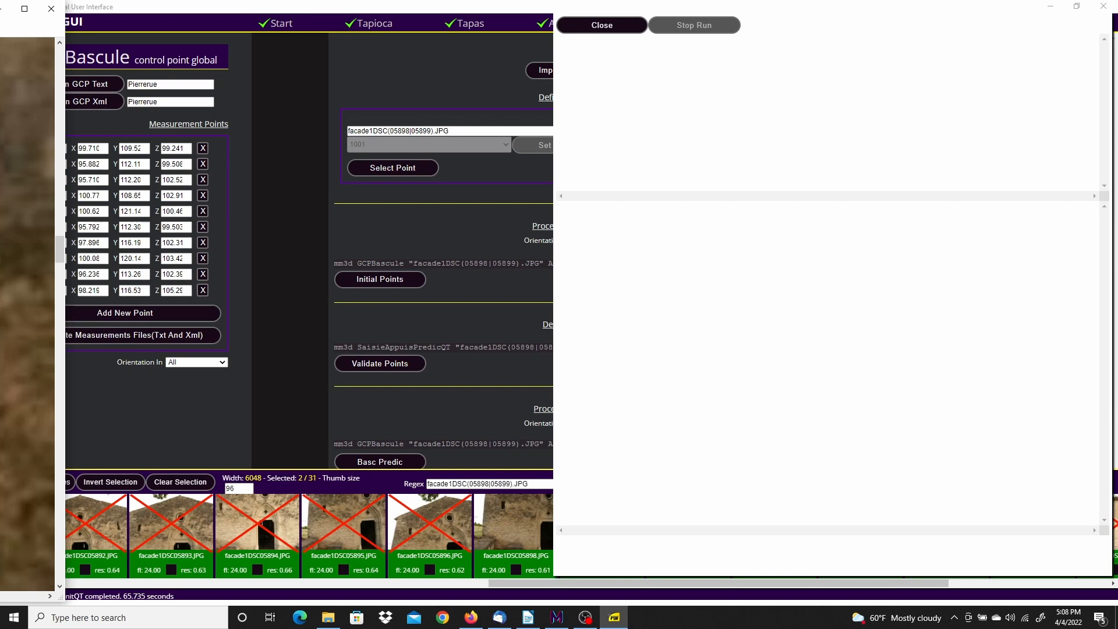
pyautogui.click(619, 27)
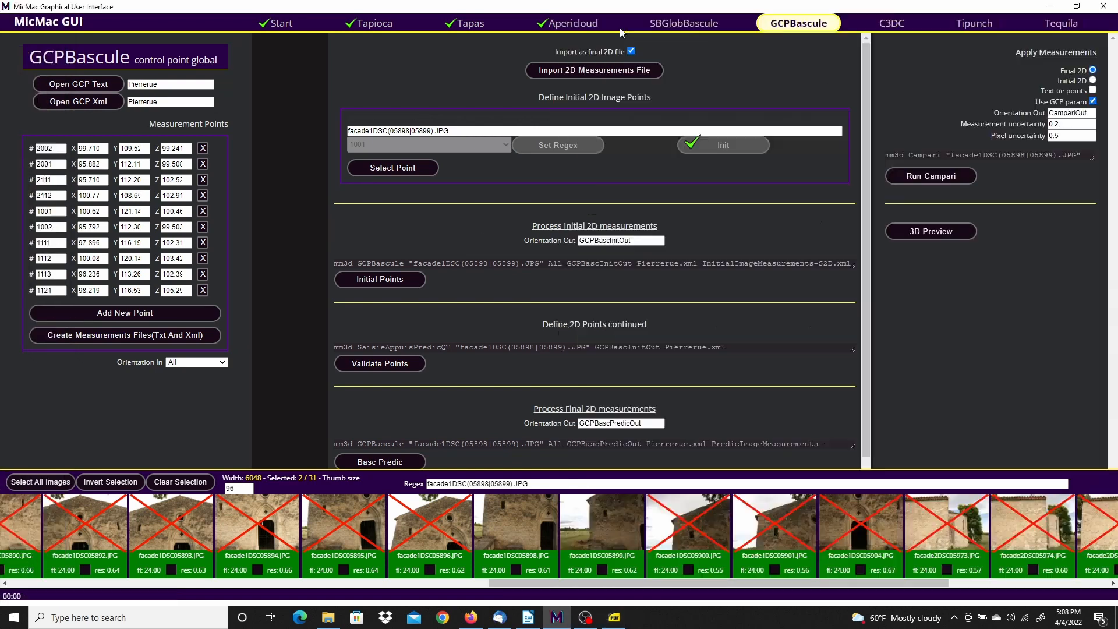
pyautogui.click(407, 168)
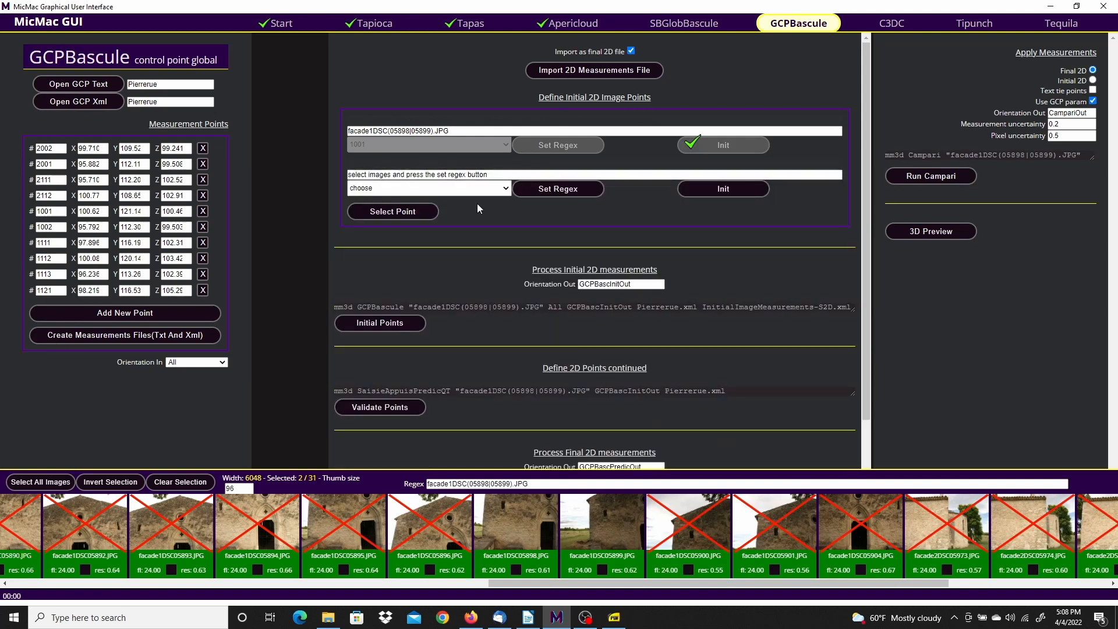
pyautogui.click(419, 189)
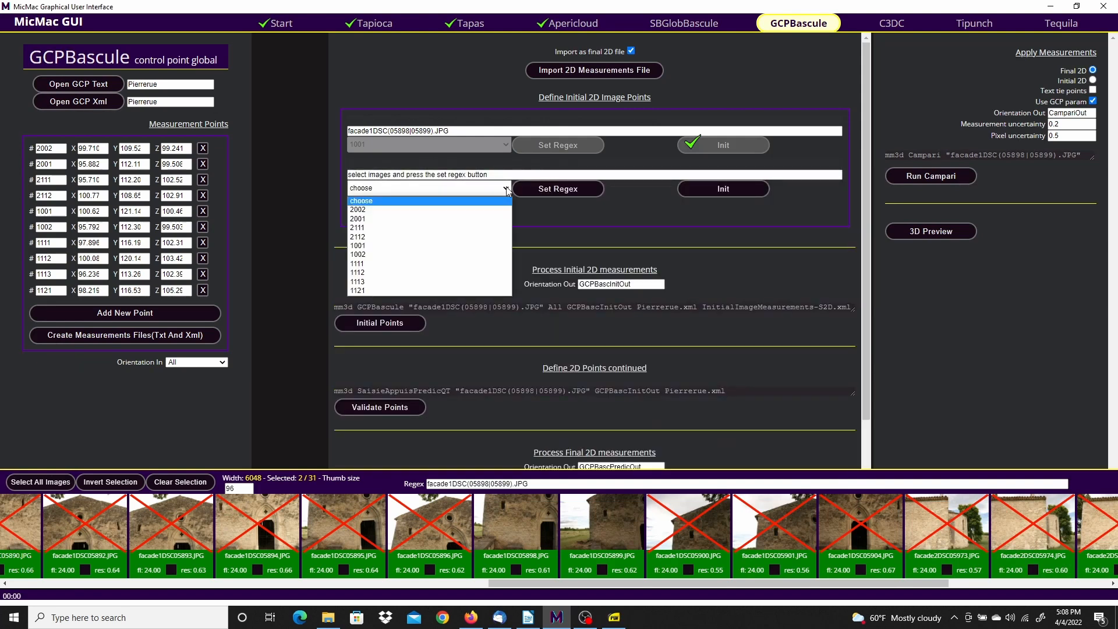
pyautogui.click(366, 255)
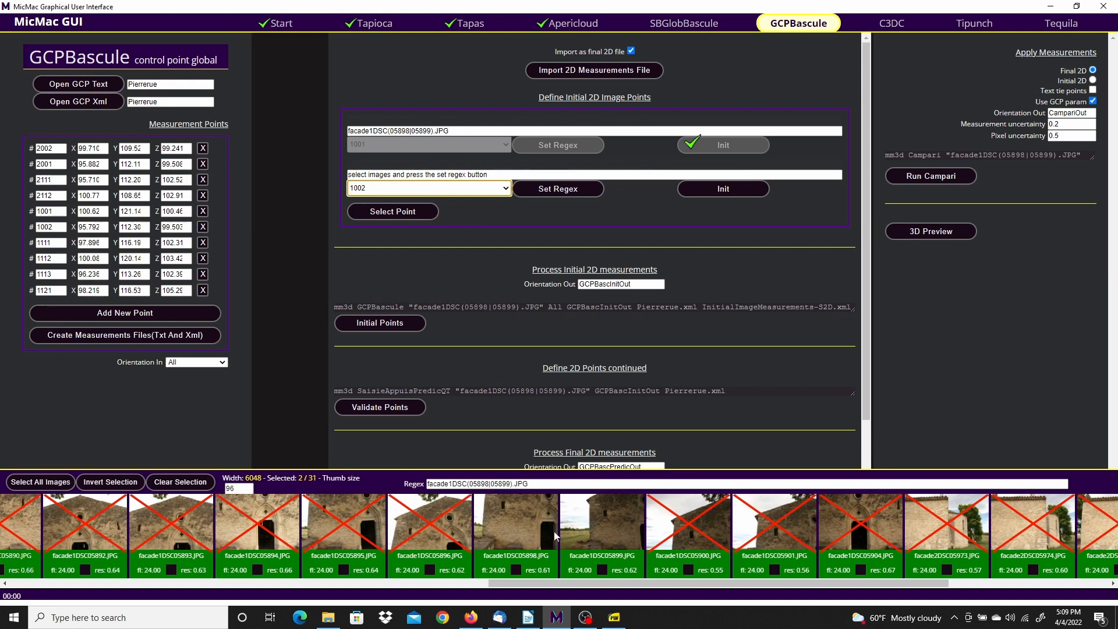
# Switch the image selection to facade1DSC05883 and facade1DSC05885, set the regex, and launch Init
pyautogui.click(512, 523)
pyautogui.click(595, 527)
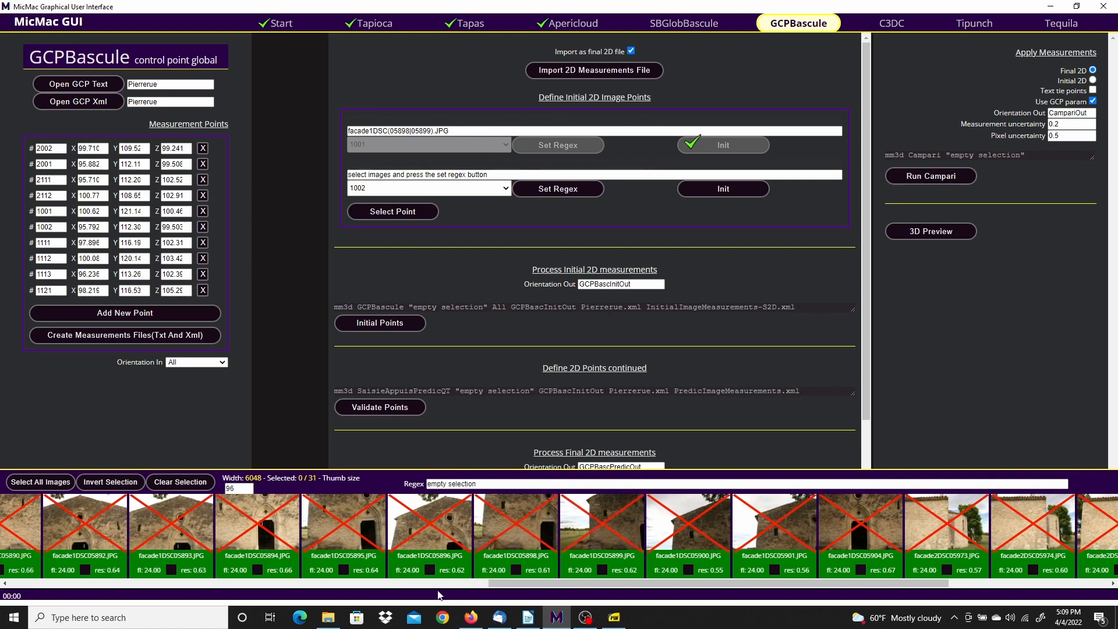
pyautogui.moveTo(493, 590); pyautogui.dragTo(160, 592)
pyautogui.click(229, 523)
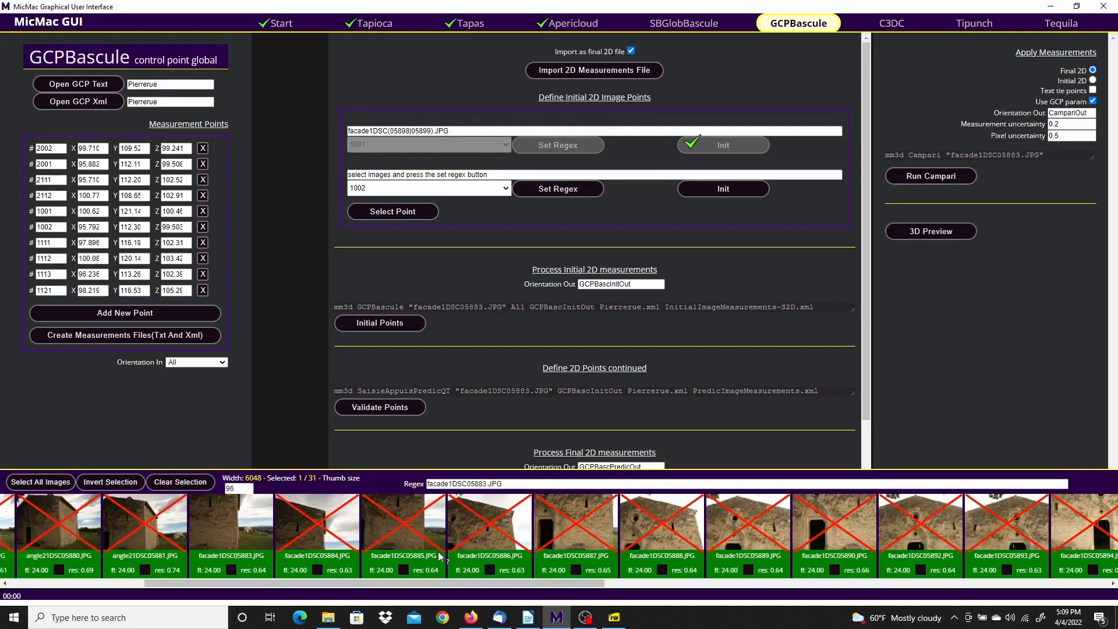
pyautogui.click(412, 529)
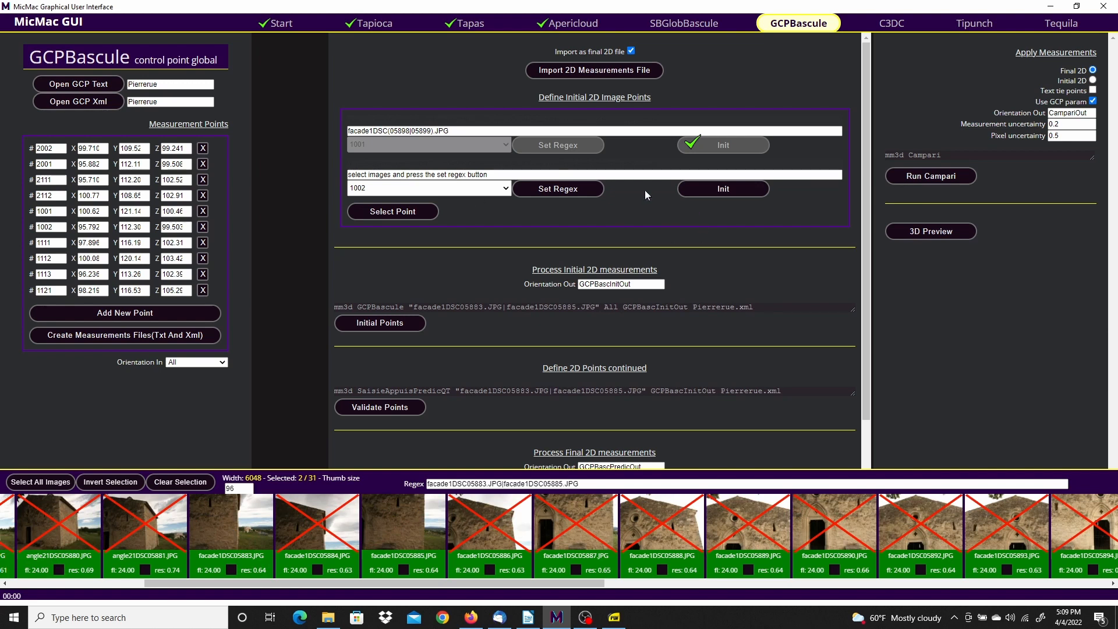
pyautogui.click(567, 191)
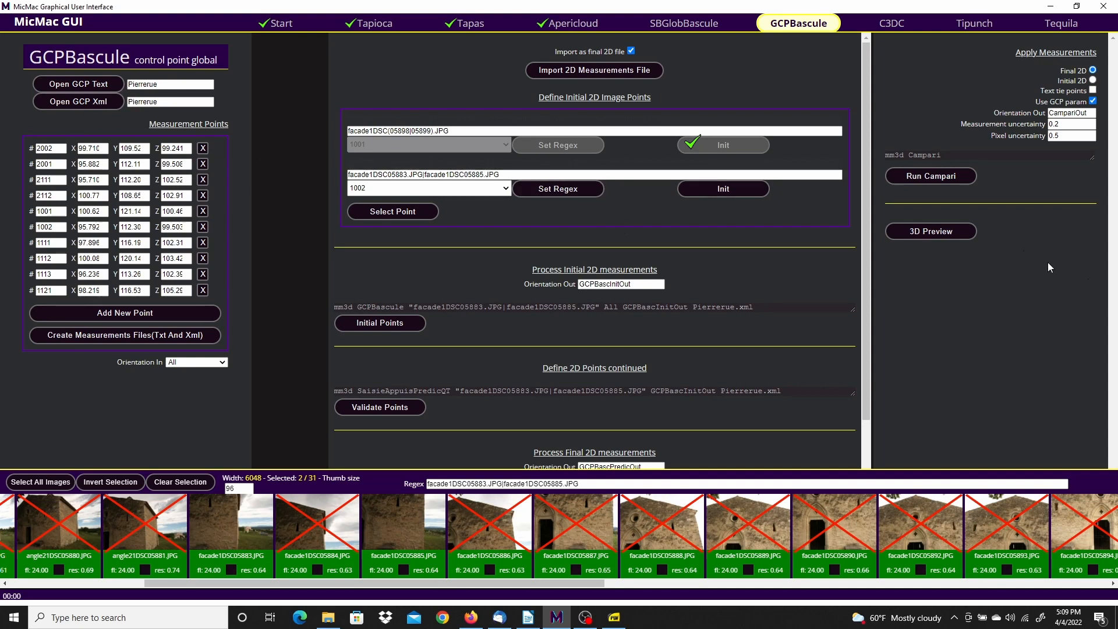
pyautogui.click(743, 188)
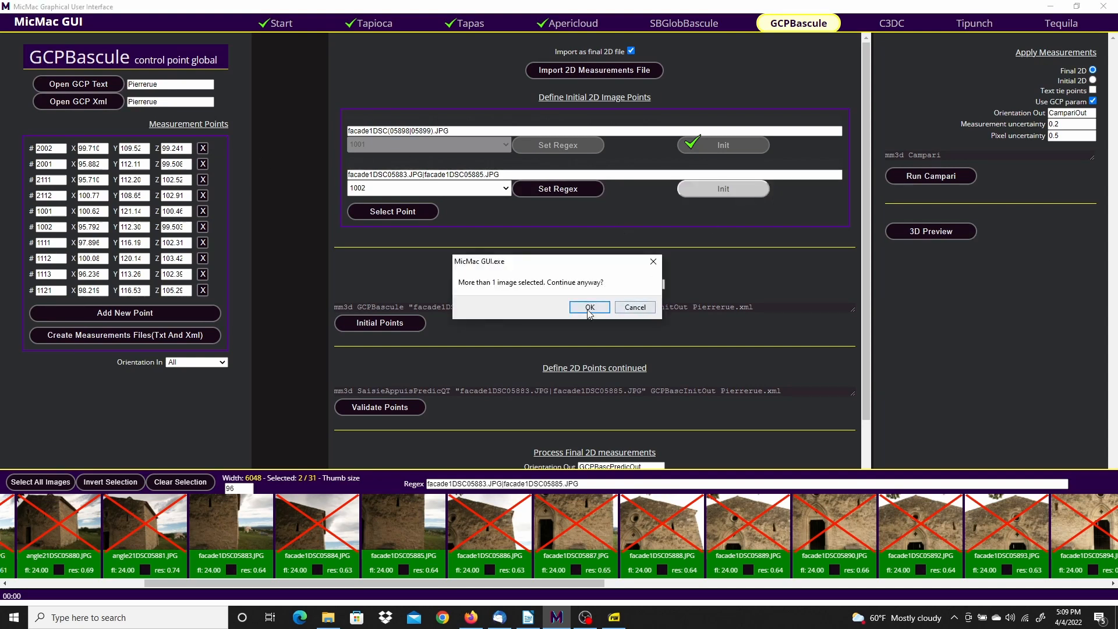
pyautogui.click(590, 308)
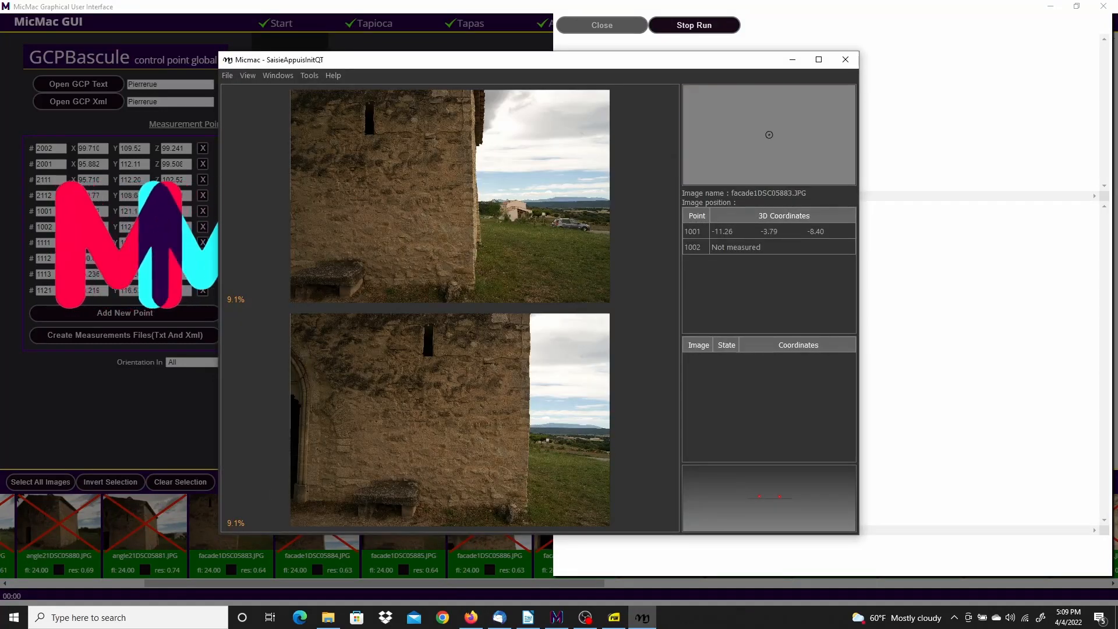
# Check the Façade 1 reference drawing for point 1002's location, then return to SaisieAppuisInitQT
pyautogui.moveTo(0, 118); pyautogui.dragTo(458, 28)
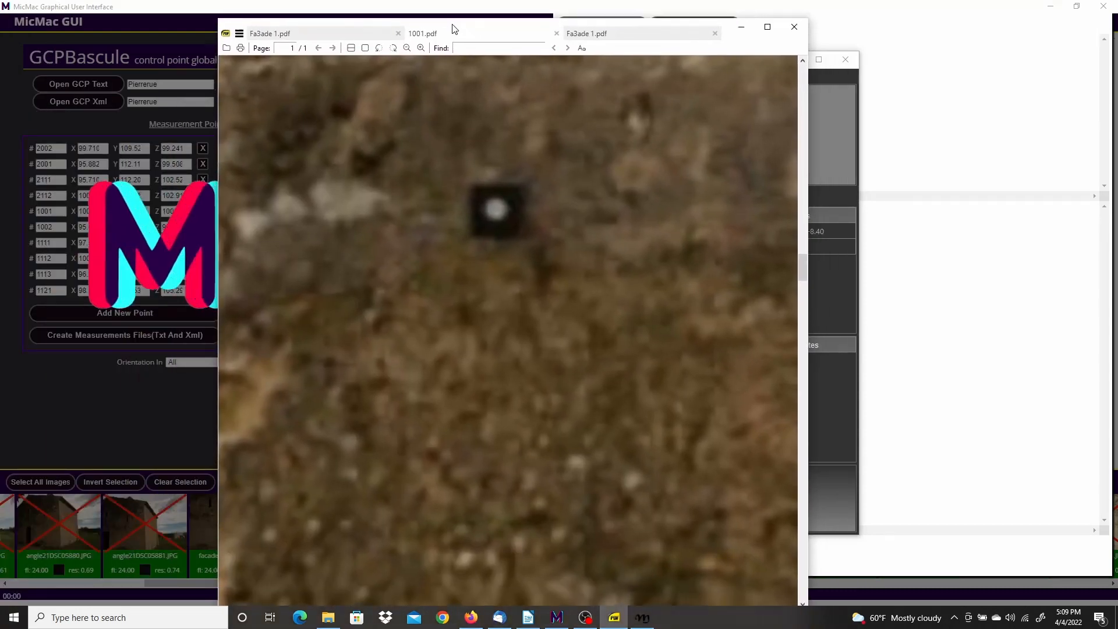
pyautogui.click(612, 36)
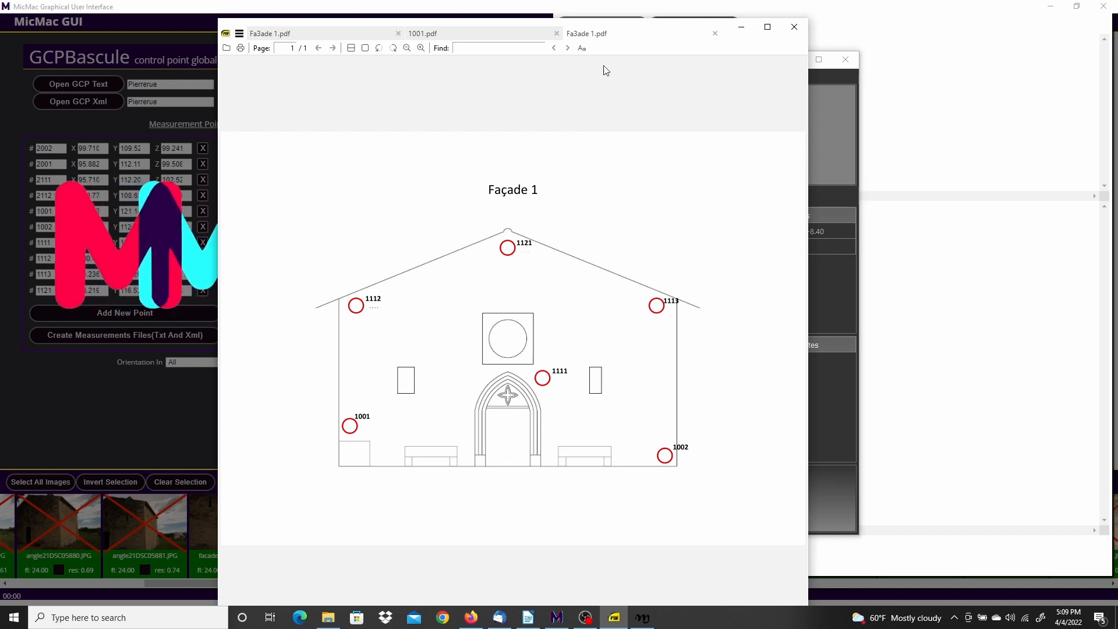
pyautogui.moveTo(654, 25); pyautogui.dragTo(0, 87)
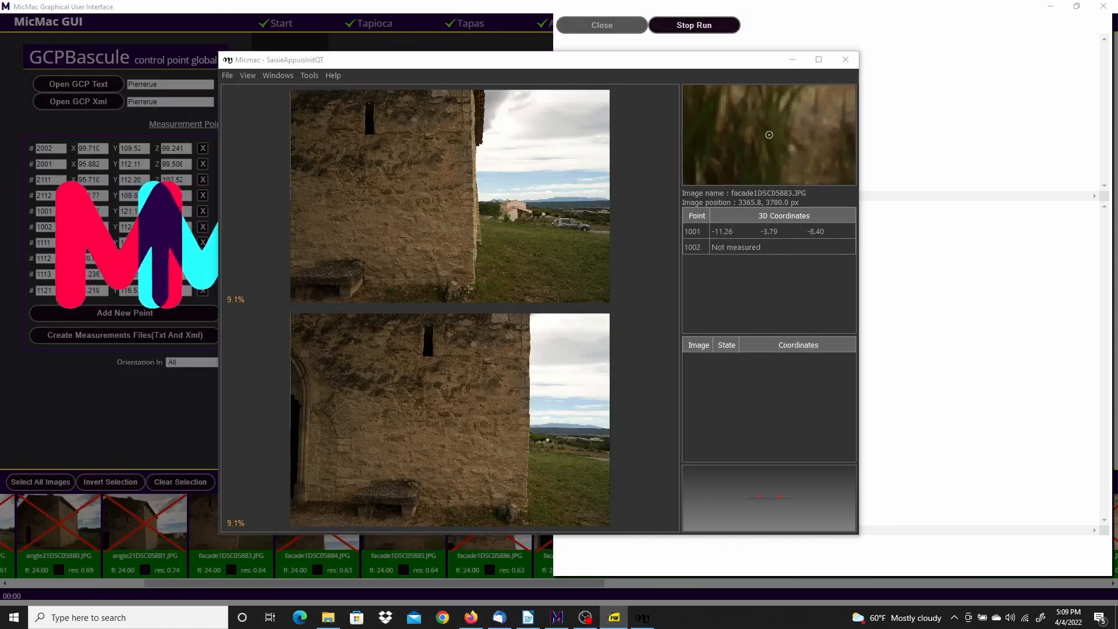
# Select point 1002 and place it on its target in facade1DSC05883
pyautogui.click(718, 250)
pyautogui.click(697, 248)
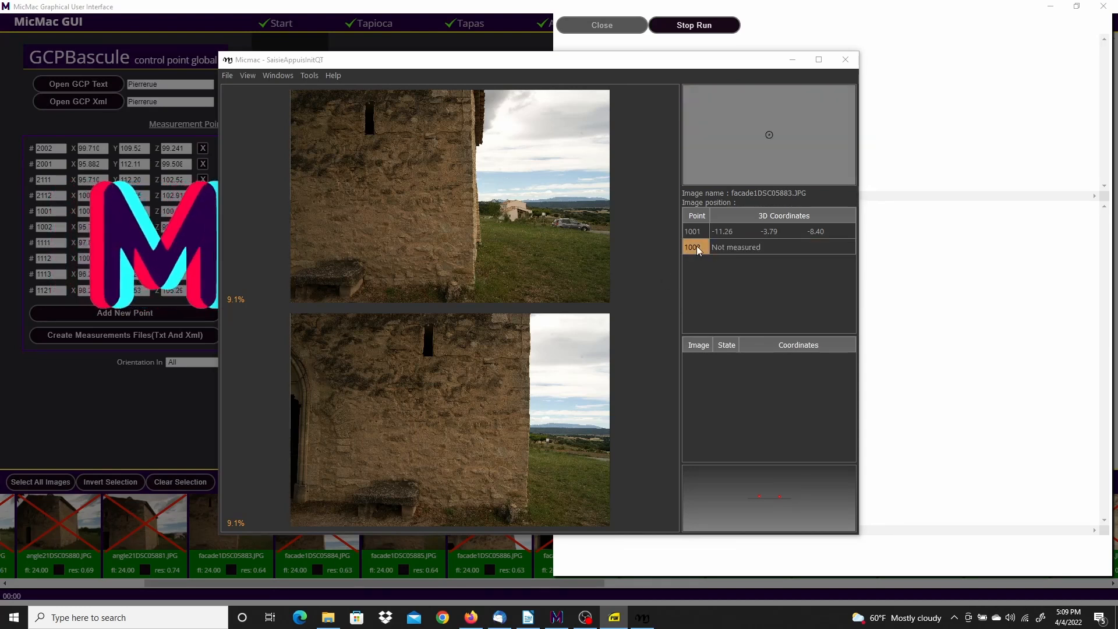
pyautogui.click(697, 246)
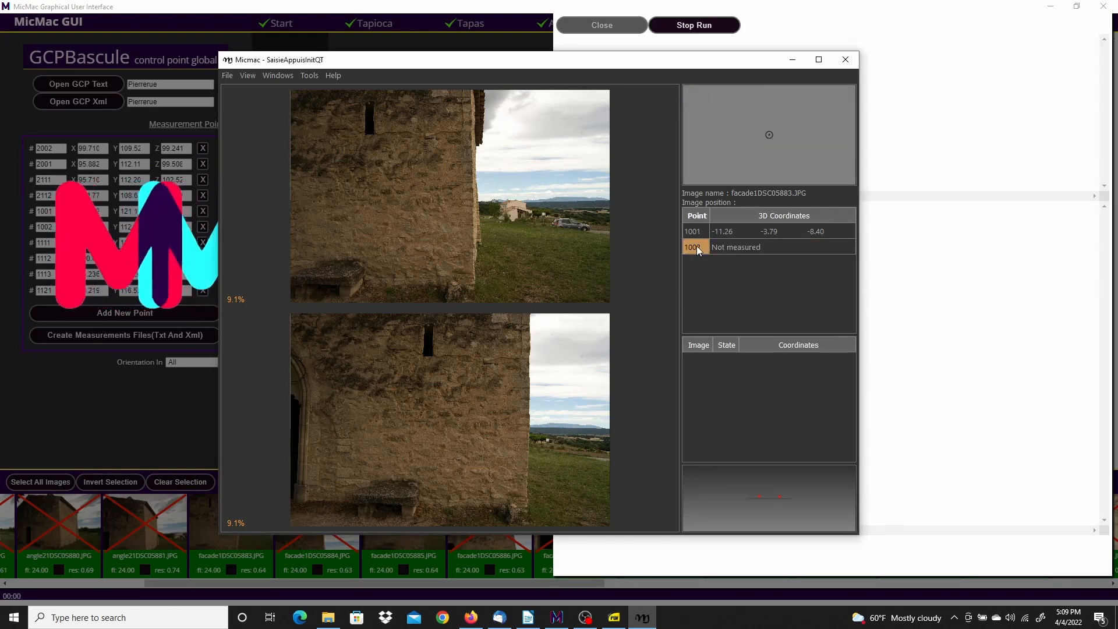
pyautogui.scroll(6, 489, 265)
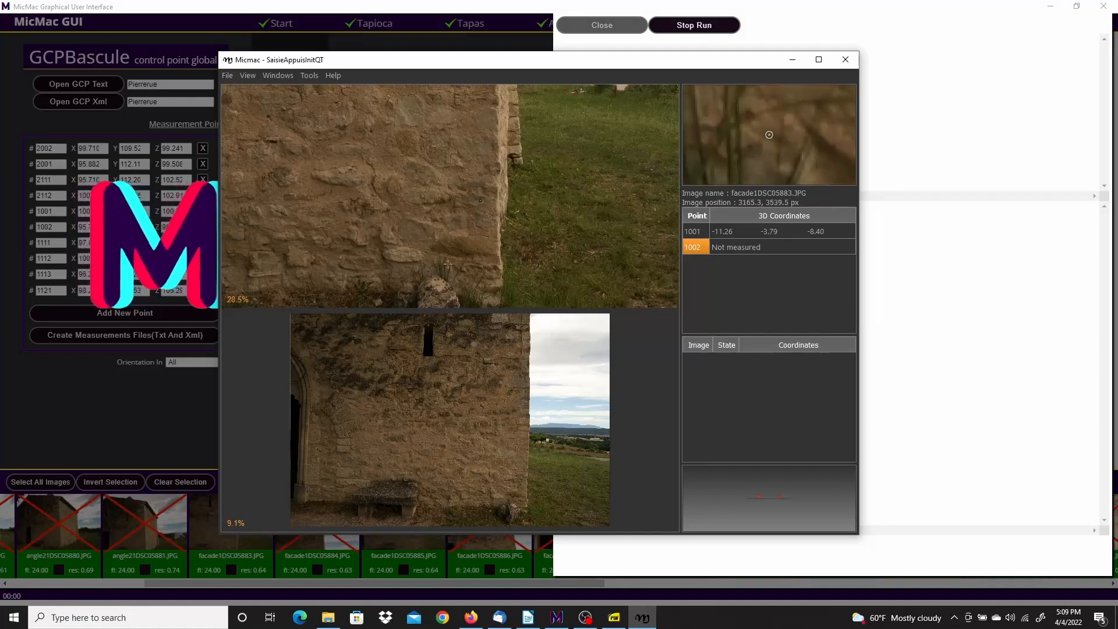
pyautogui.scroll(5, 478, 199)
pyautogui.scroll(6, 483, 205)
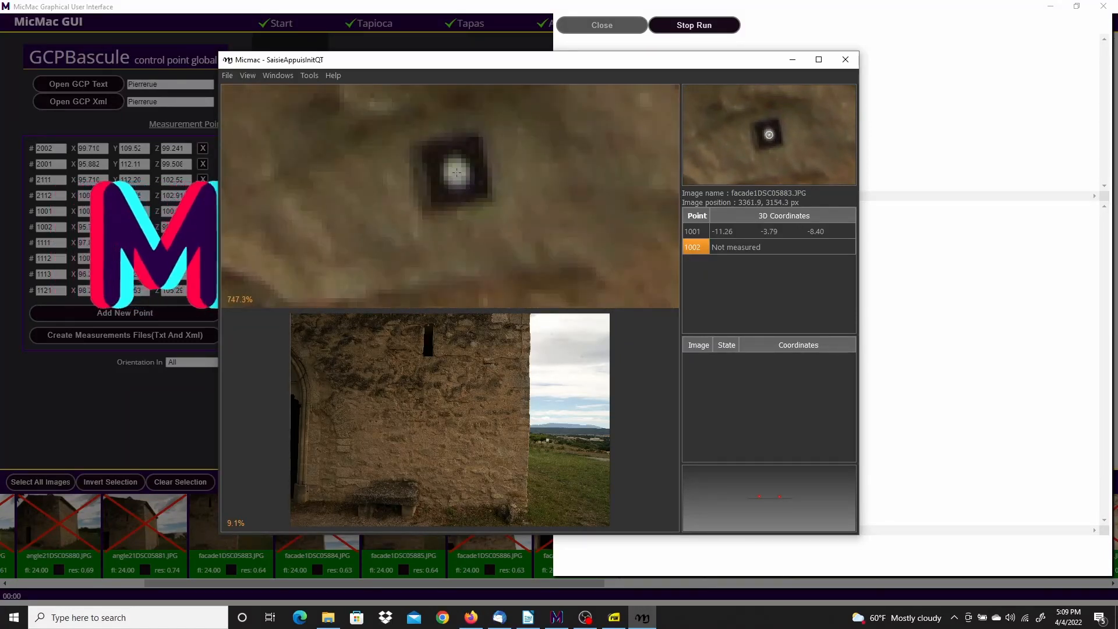
pyautogui.click(457, 173)
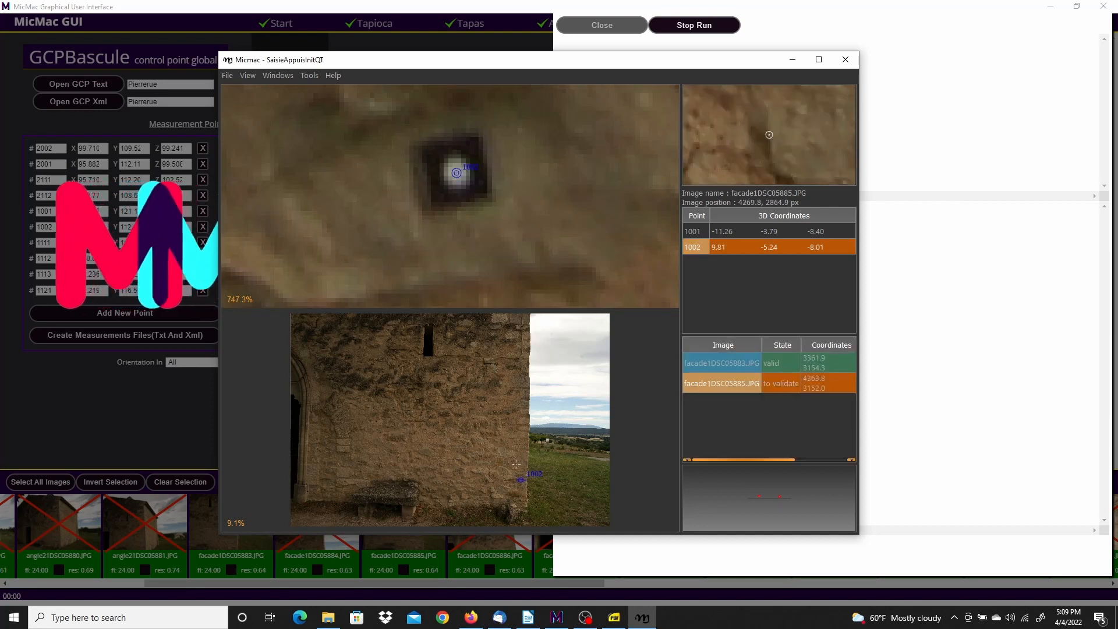
# Refine point 1002 onto the target centre, validate it in facade1DSC05885, and exit the tool
pyautogui.scroll(10, 515, 464)
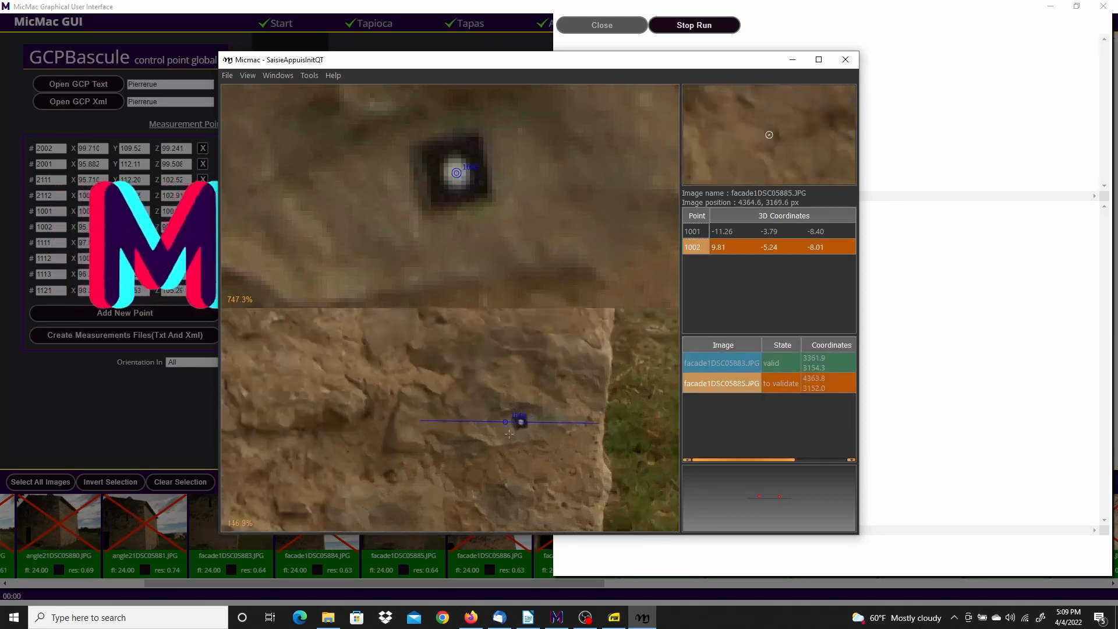
pyautogui.scroll(8, 509, 434)
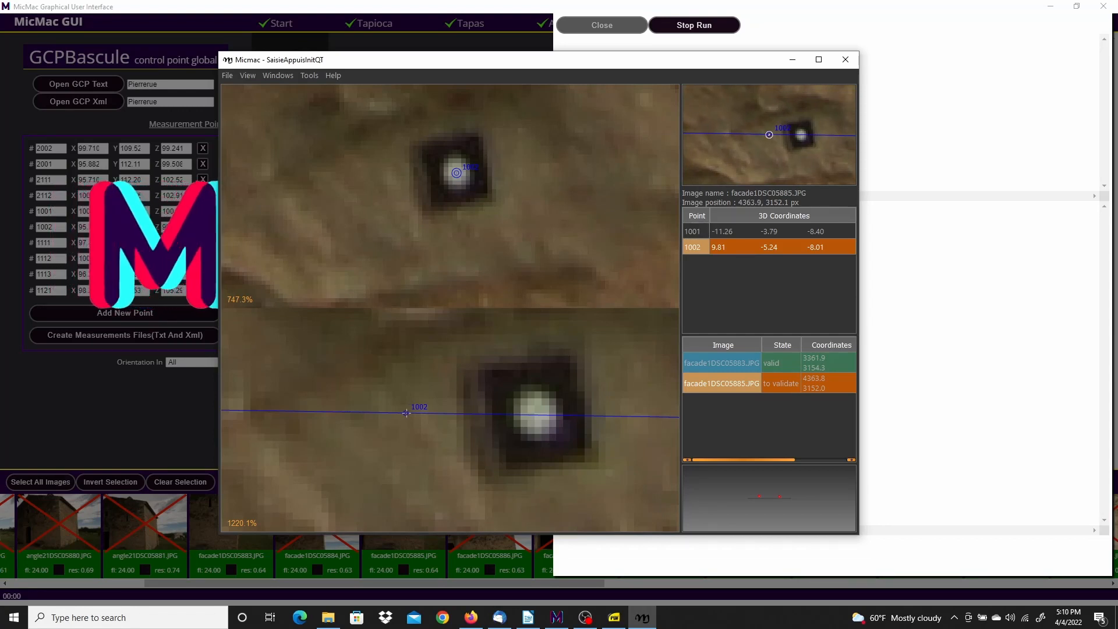
pyautogui.click(537, 415)
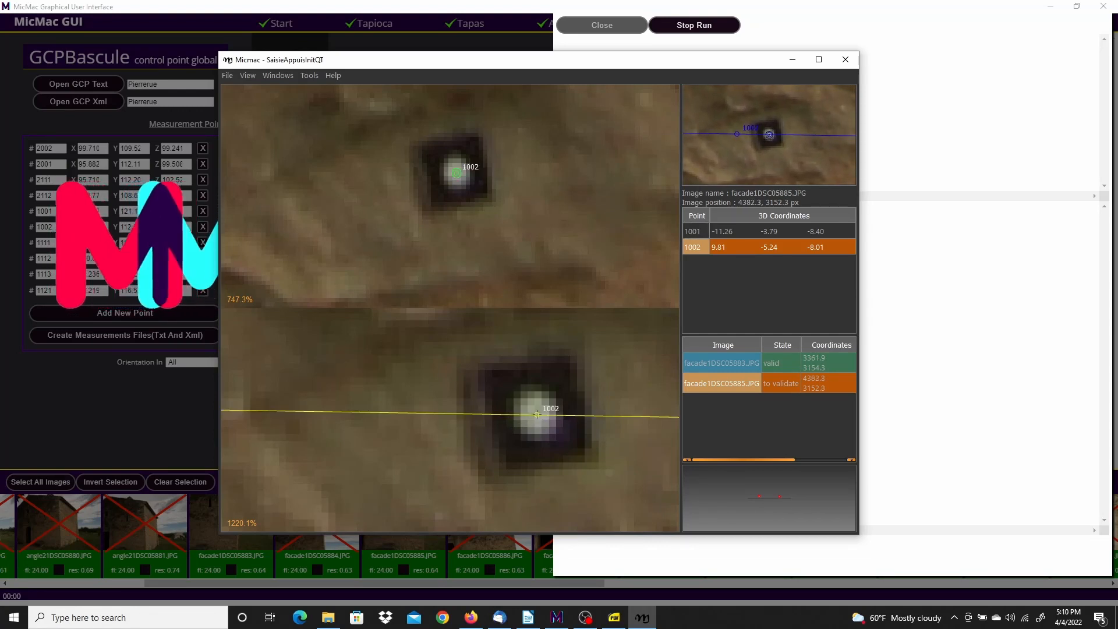
pyautogui.rightClick(537, 414)
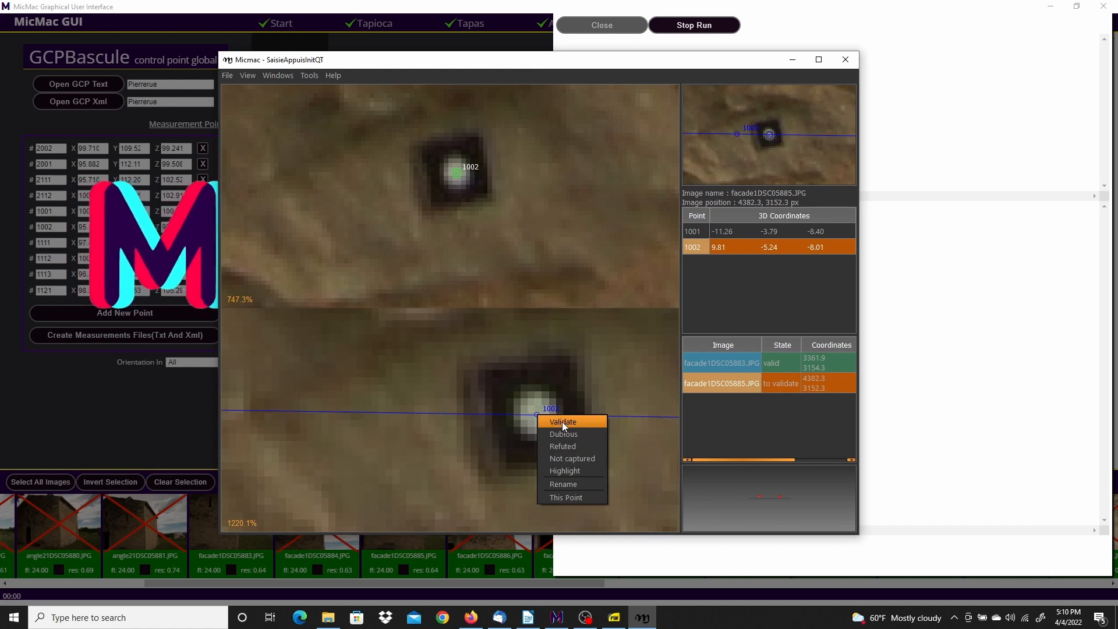
pyautogui.click(561, 421)
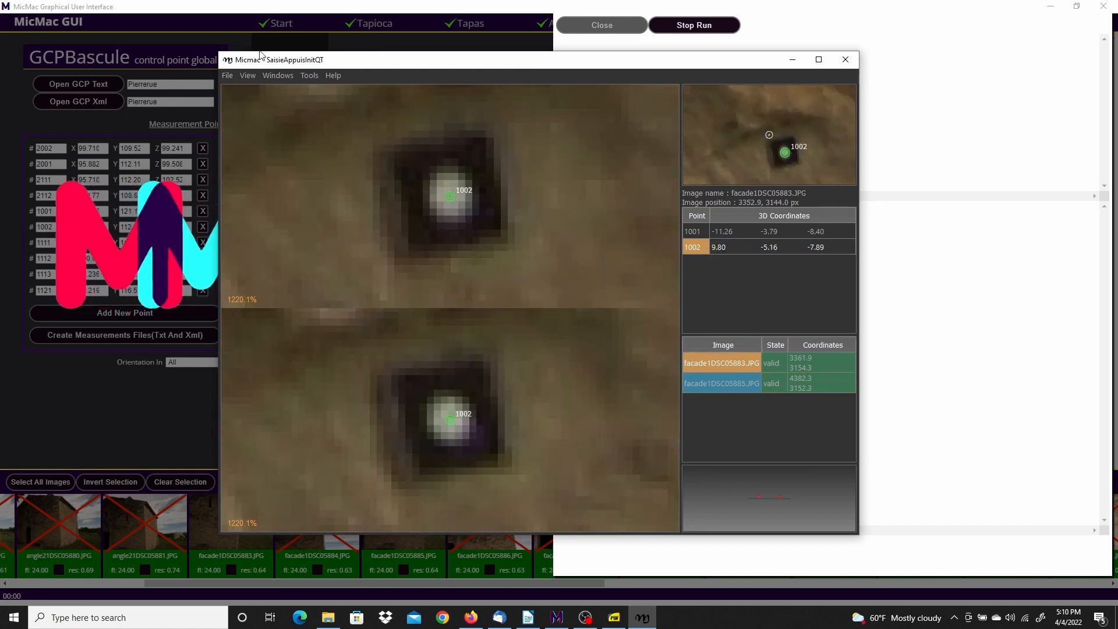
pyautogui.click(227, 75)
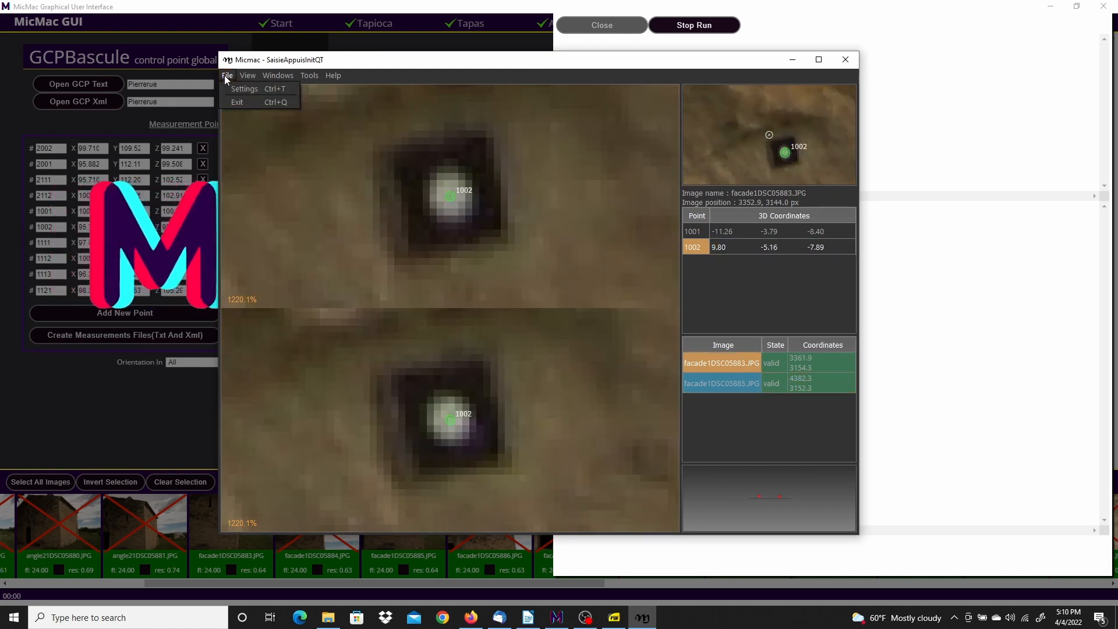
pyautogui.click(239, 104)
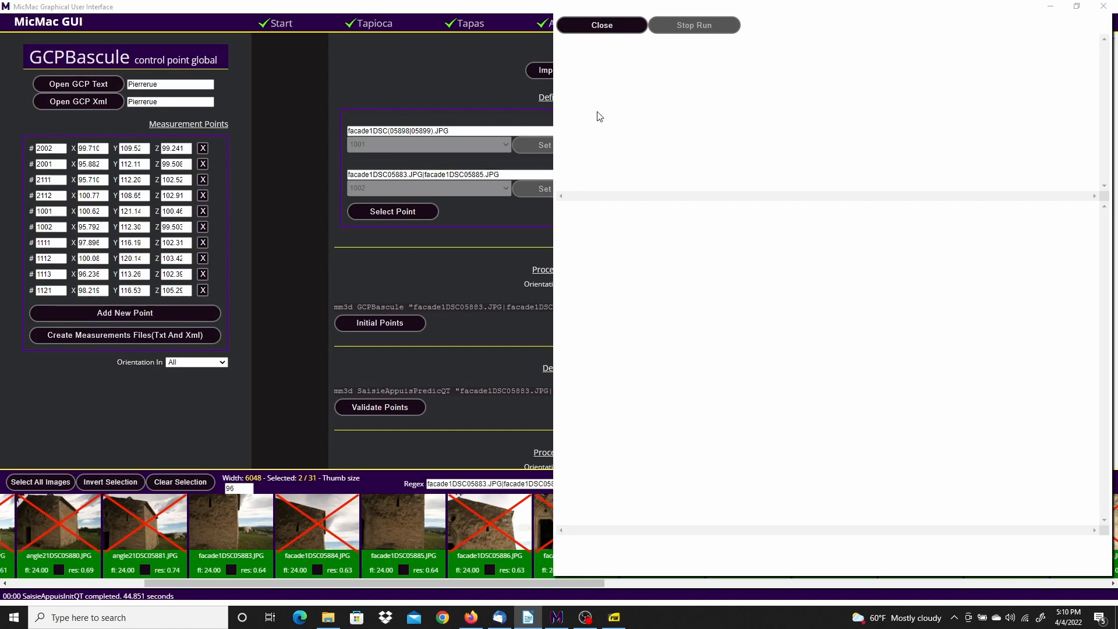
# Close the run log and add a new image-point row for point 1121
pyautogui.click(602, 26)
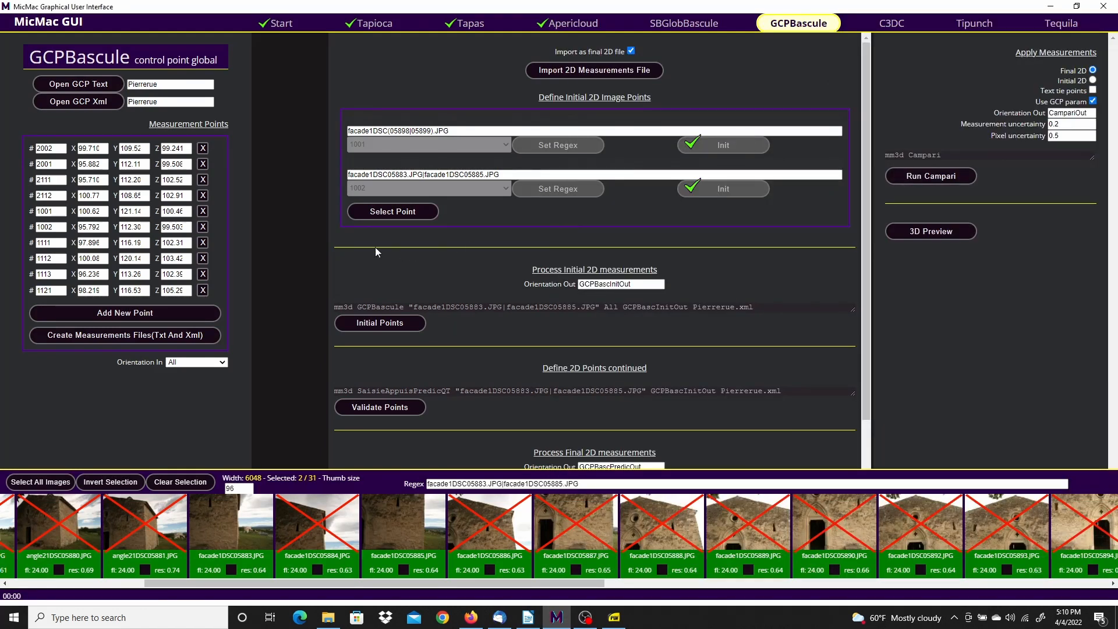
pyautogui.click(397, 212)
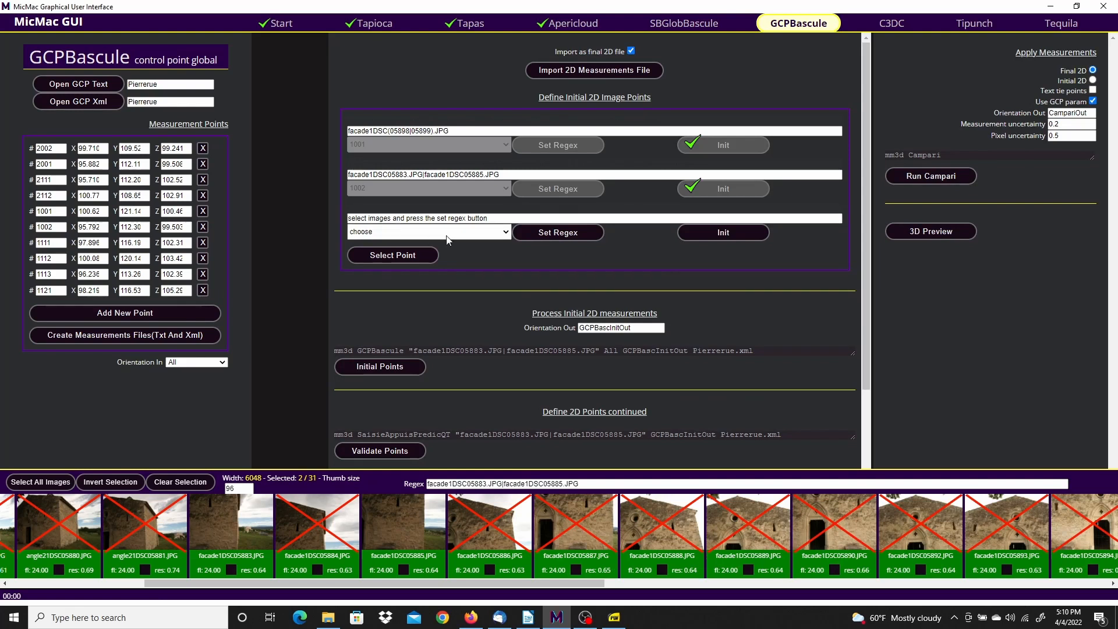
pyautogui.click(506, 237)
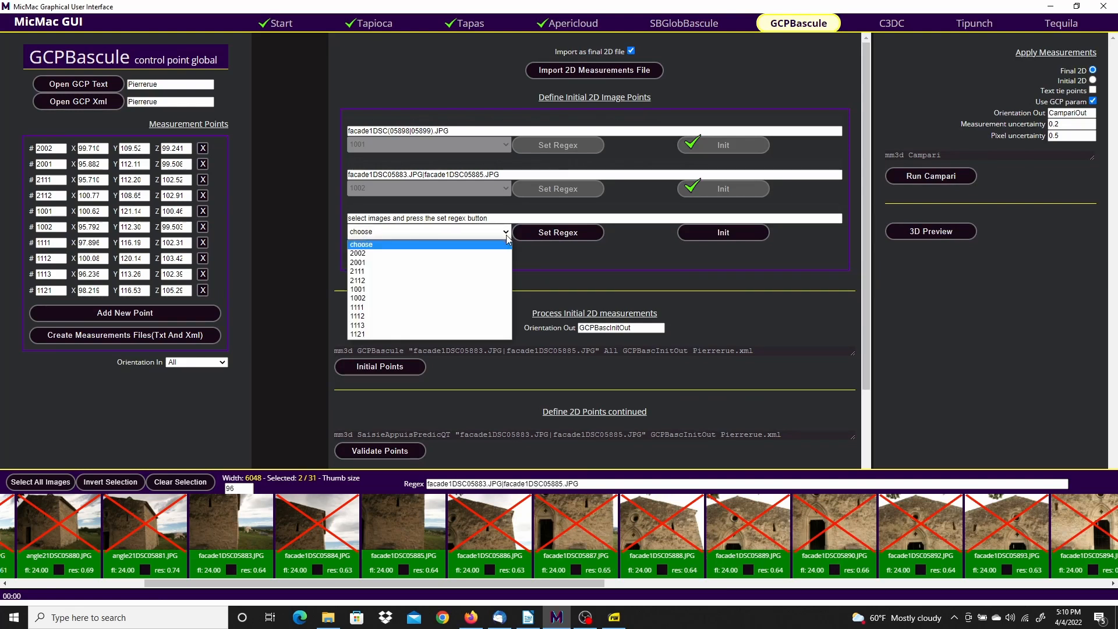
pyautogui.click(362, 333)
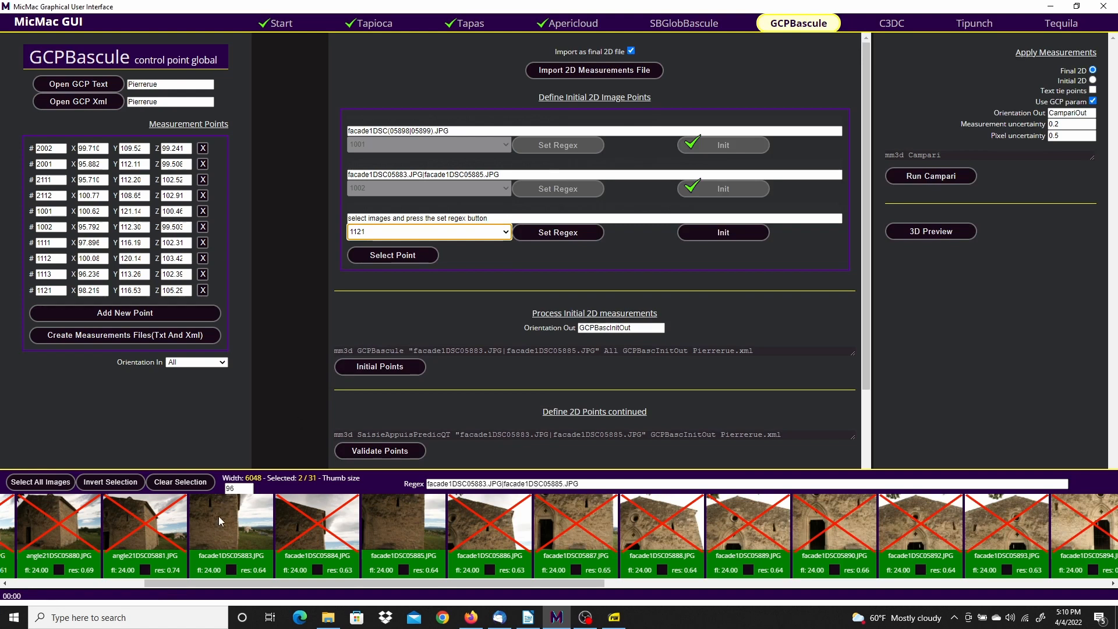
# Select only facade1DSC05893 and facade1DSC05896, then bring the Façade 1 reference sheet into view
pyautogui.click(373, 538)
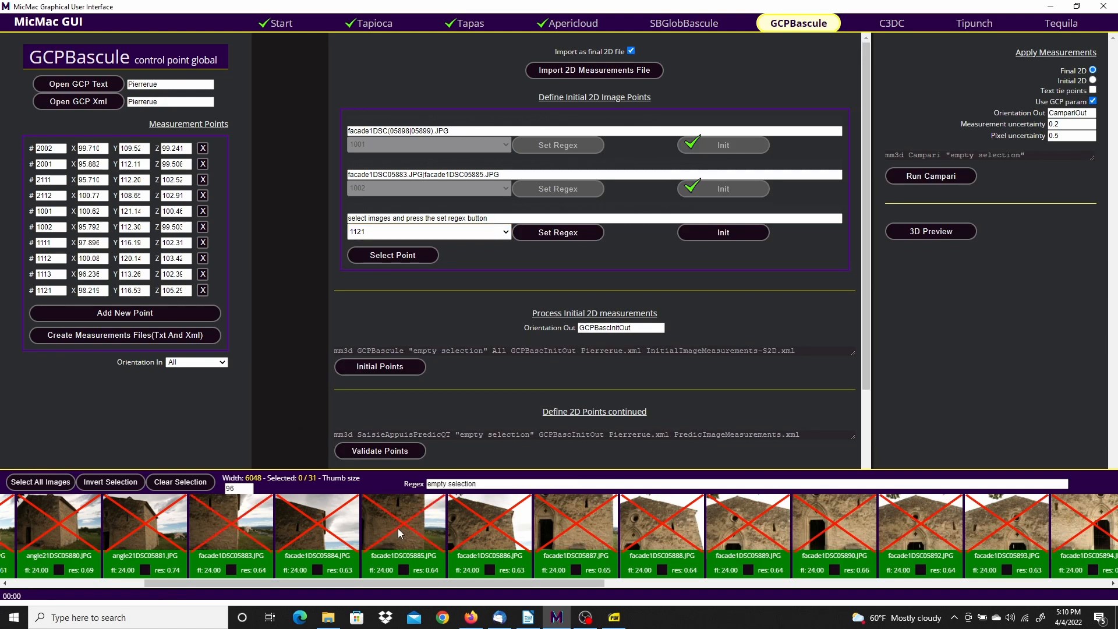
pyautogui.moveTo(590, 583); pyautogui.dragTo(763, 590)
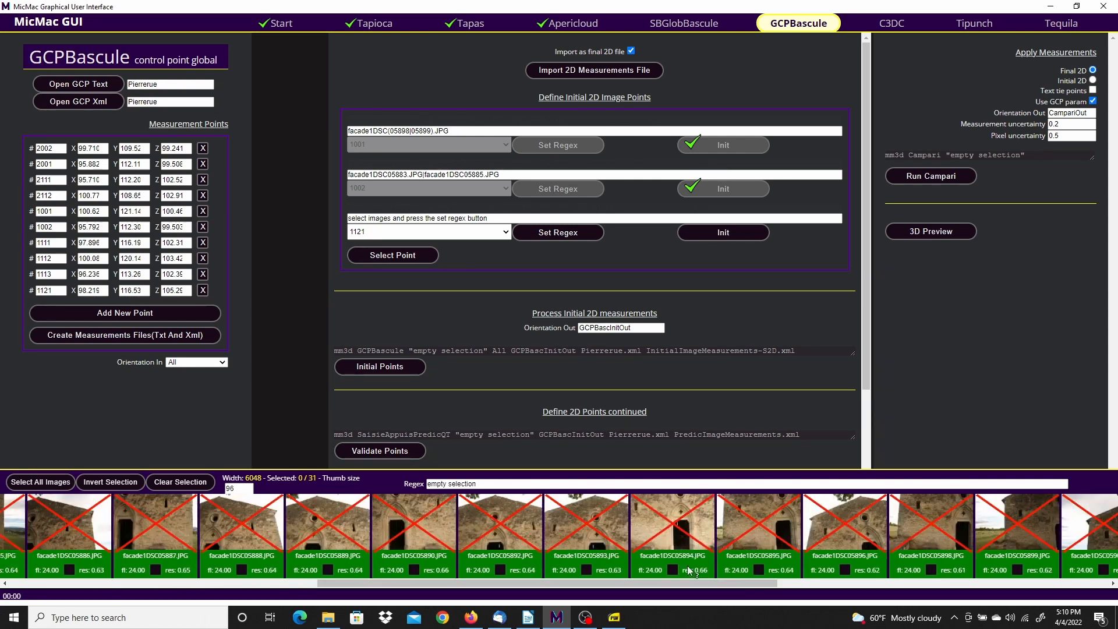
pyautogui.click(592, 536)
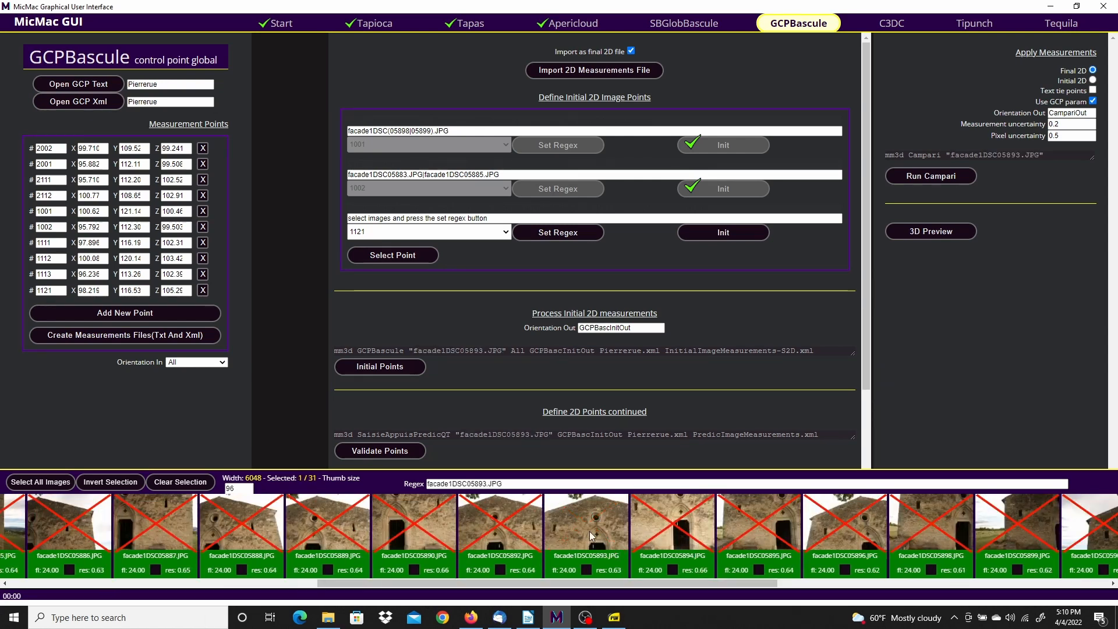
pyautogui.click(848, 520)
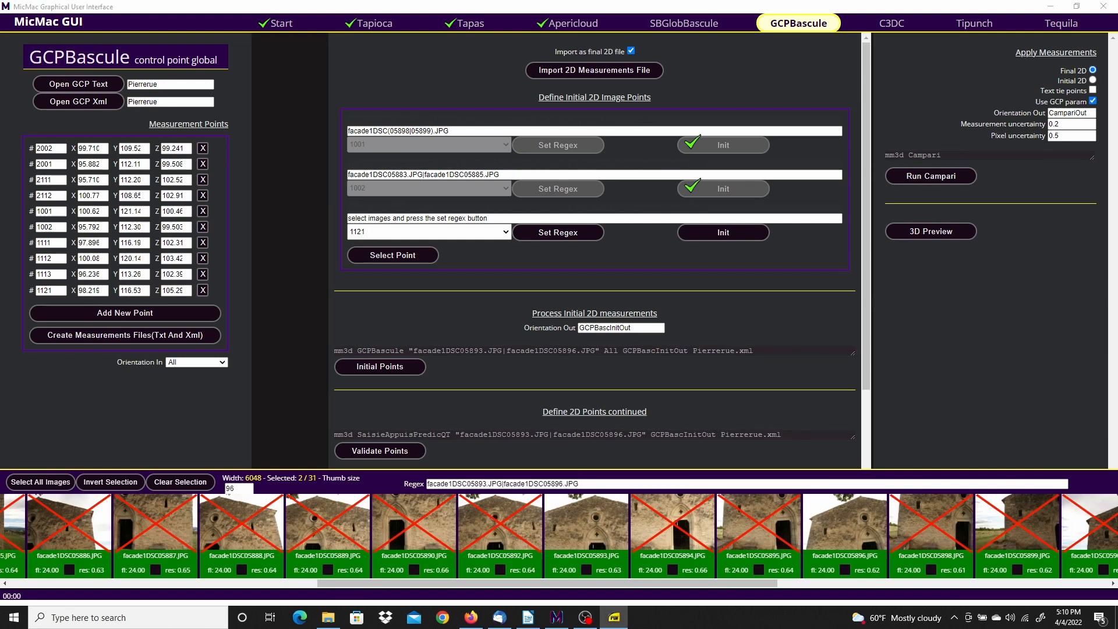
pyautogui.moveTo(0, 59); pyautogui.dragTo(715, 14)
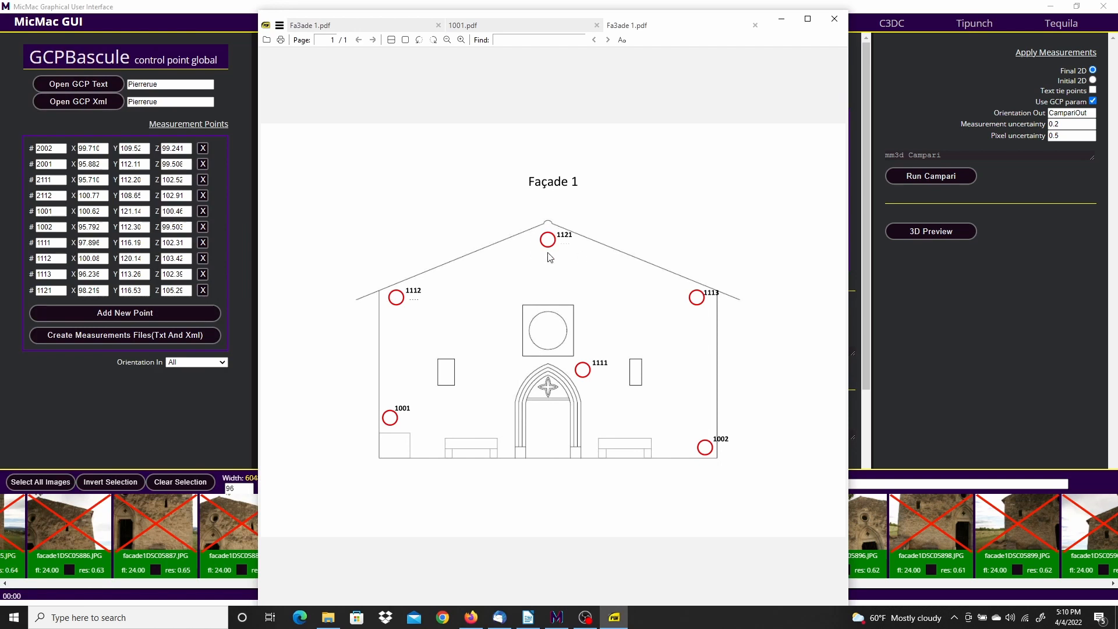
# Open 1121.pdf from the Facade1 folder, zoom to the target, then move the viewer aside
pyautogui.click(328, 617)
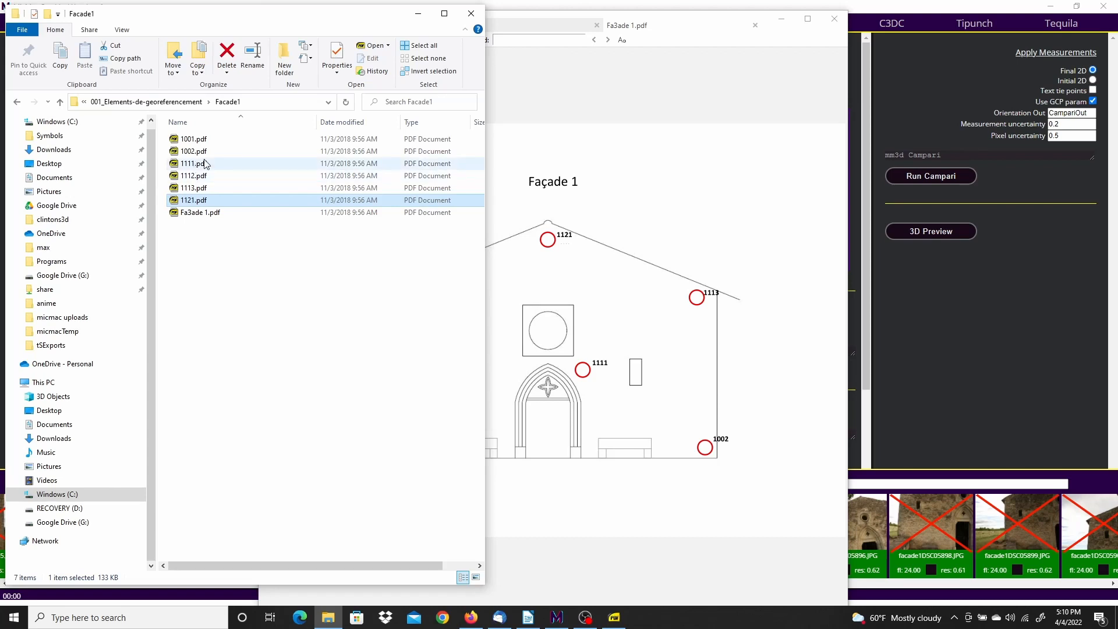
pyautogui.doubleClick(174, 202)
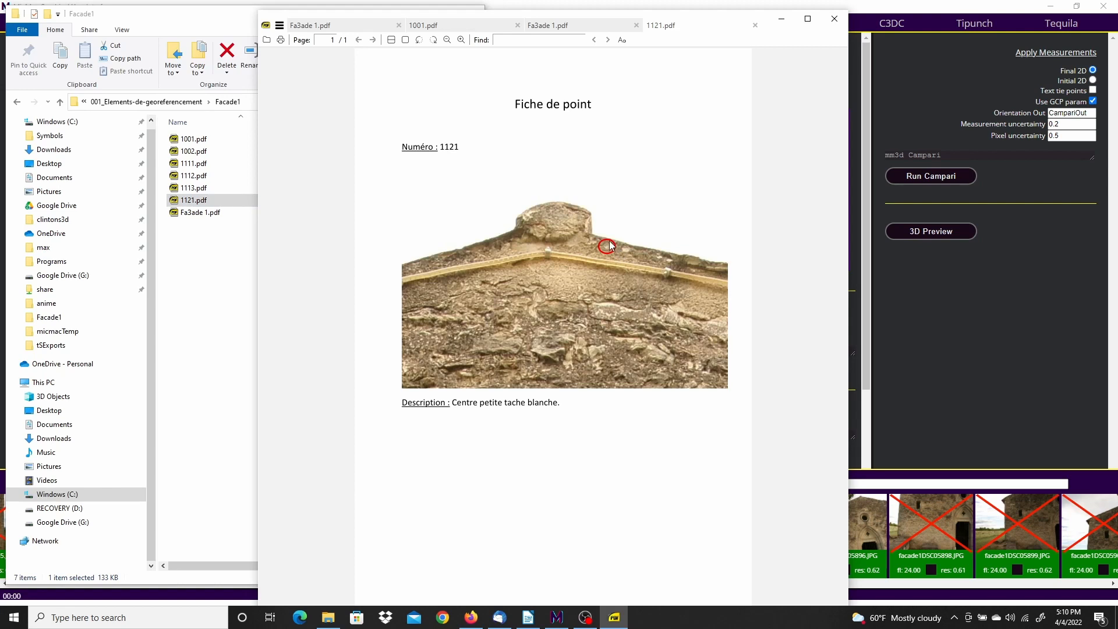
pyautogui.keyDown('ctrl'); pyautogui.scroll(5, 615, 247); pyautogui.keyUp('ctrl')
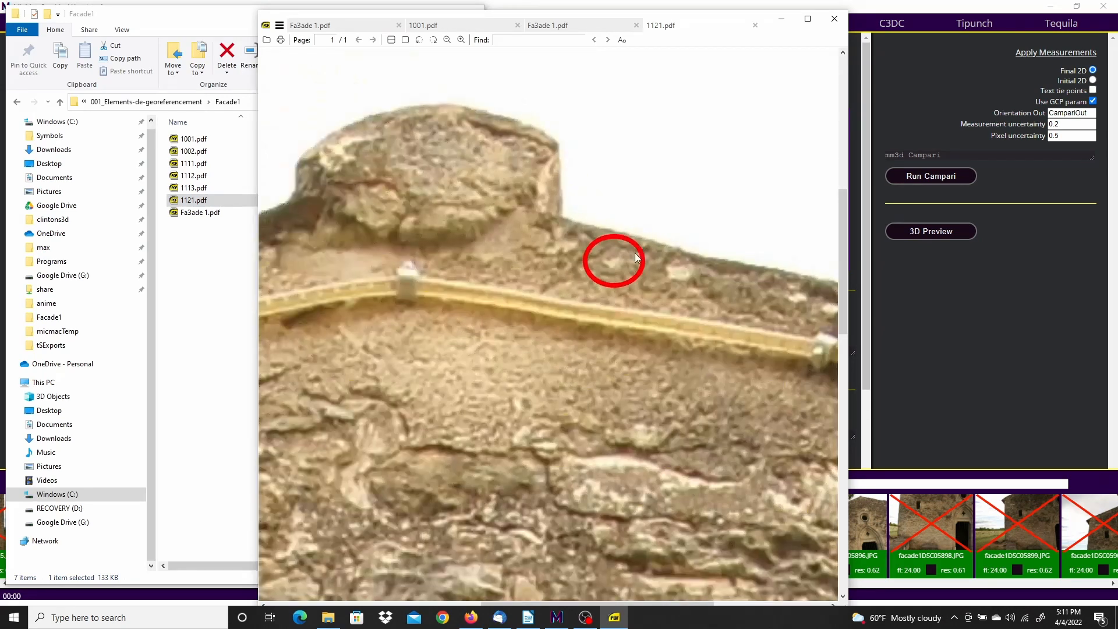
pyautogui.keyDown('ctrl'); pyautogui.scroll(2, 634, 254); pyautogui.keyUp('ctrl')
pyautogui.keyDown('ctrl'); pyautogui.scroll(-2, 634, 254); pyautogui.keyUp('ctrl')
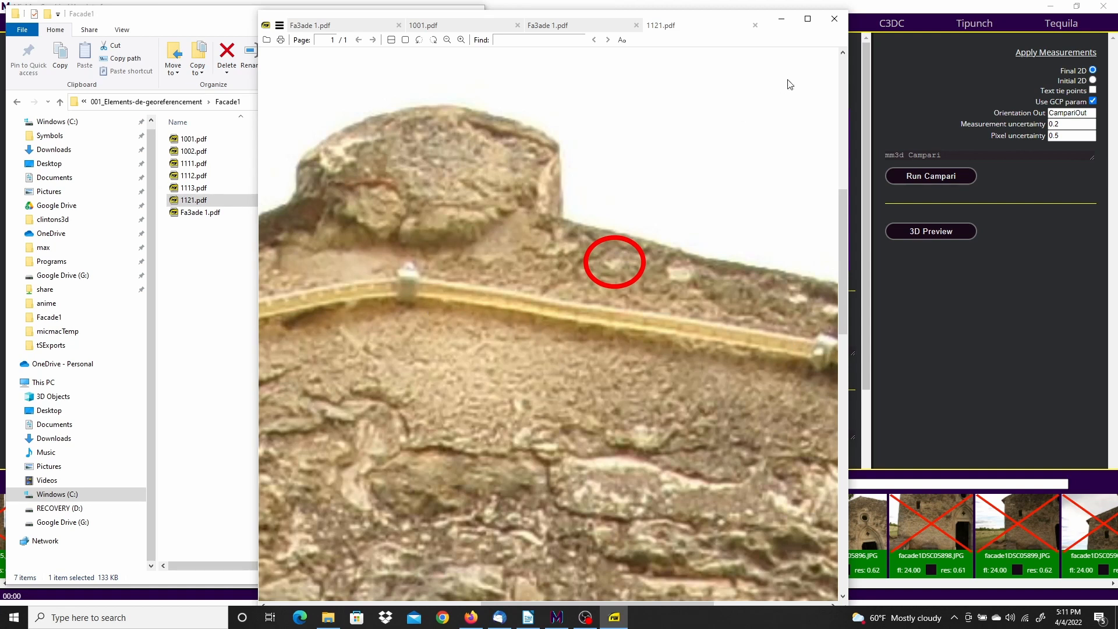
pyautogui.moveTo(740, 21); pyautogui.dragTo(0, 5)
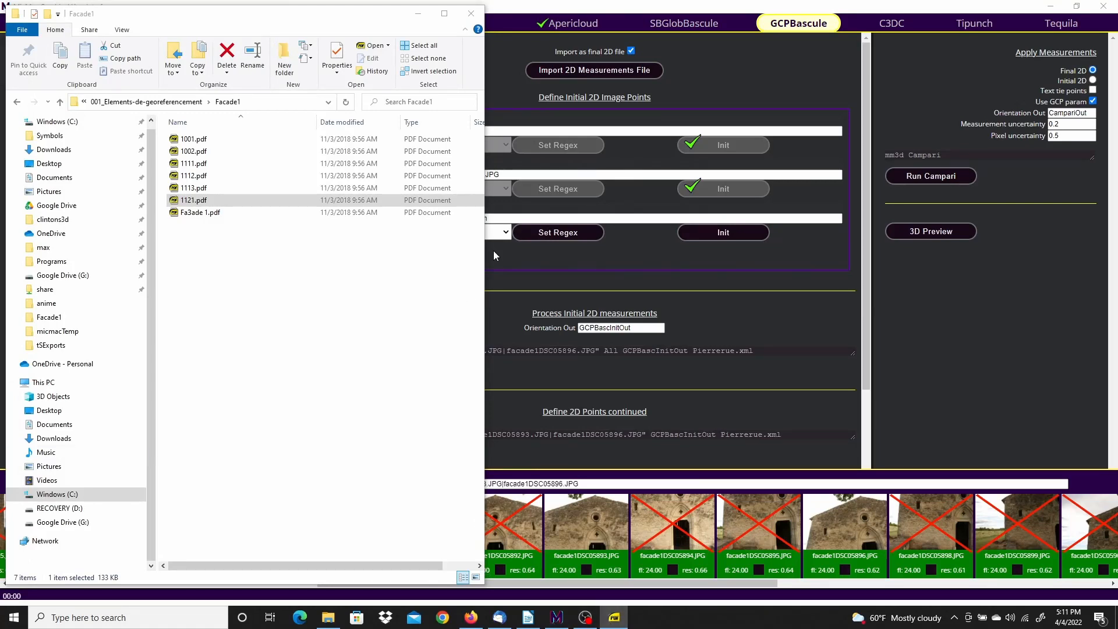
# Fill point 1121's row with the selected images via Set Regex and launch Init, accepting multiple images
pyautogui.click(788, 54)
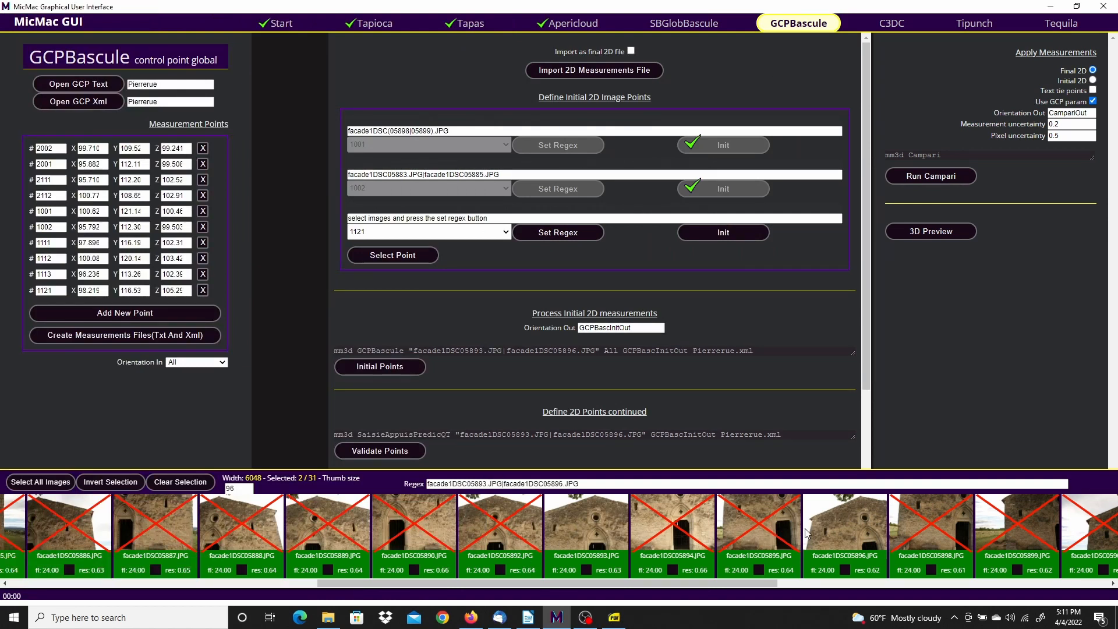
pyautogui.click(557, 233)
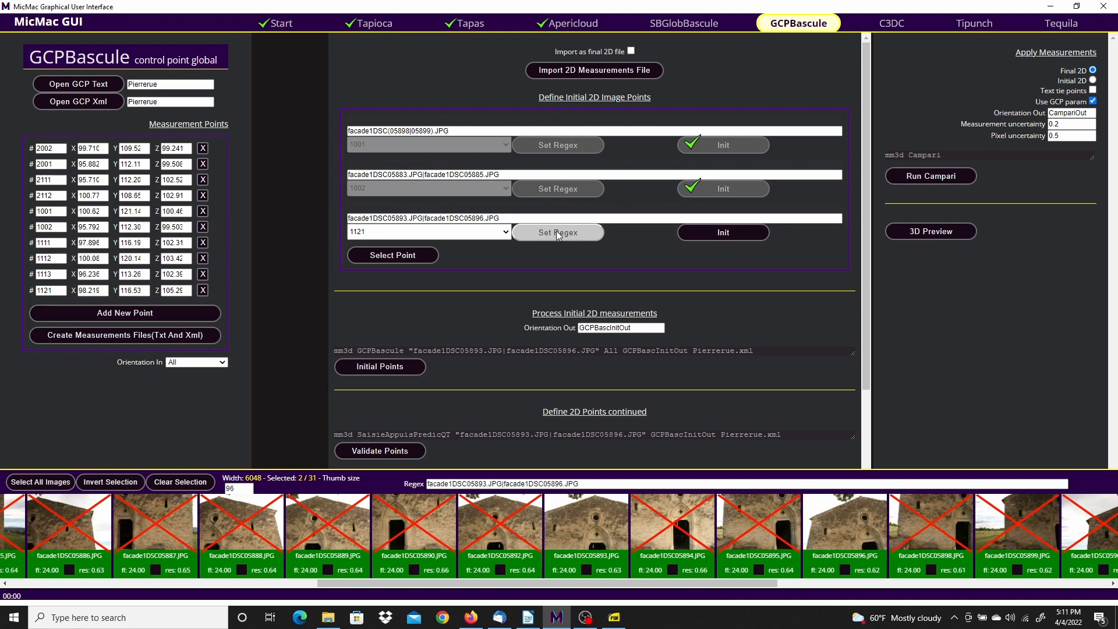
pyautogui.click(725, 231)
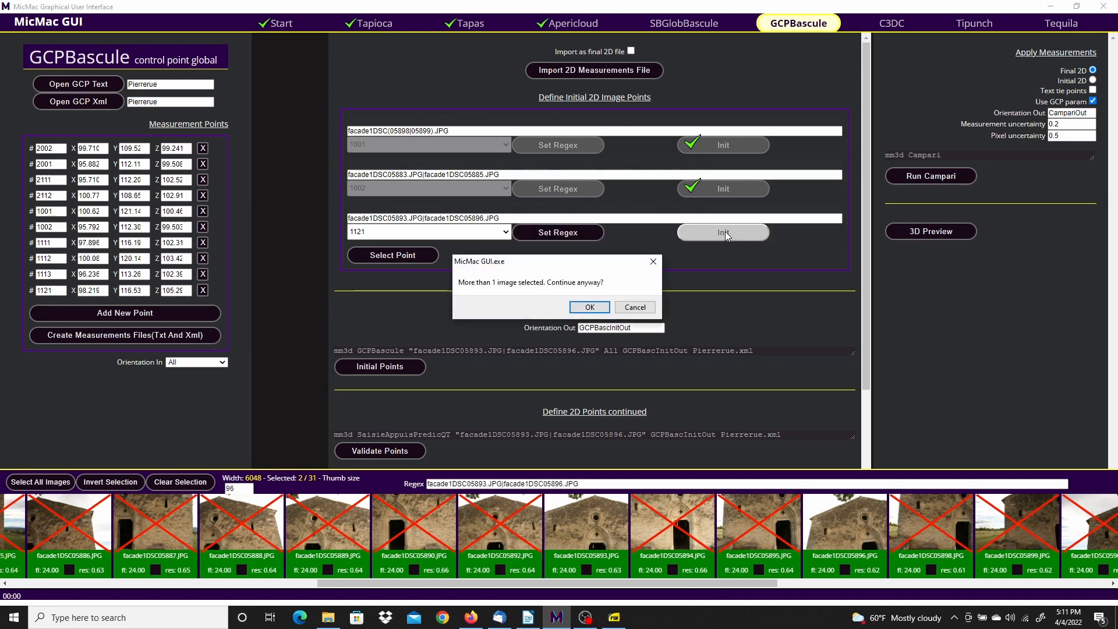
pyautogui.click(590, 307)
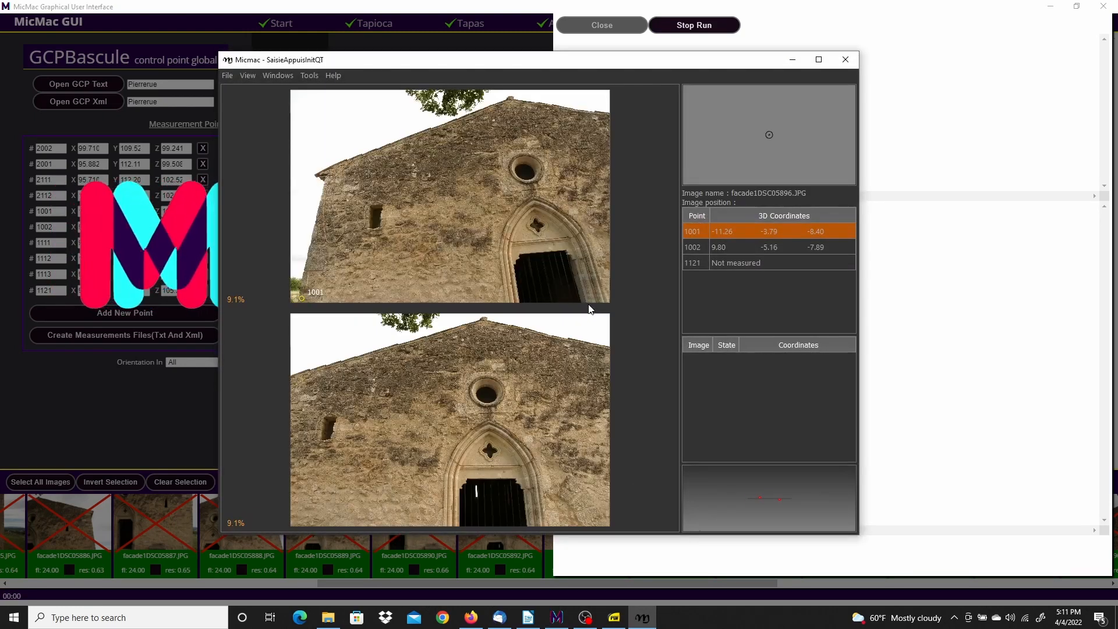
# Select point 1121 and place it on the roof-edge spot
pyautogui.click(697, 262)
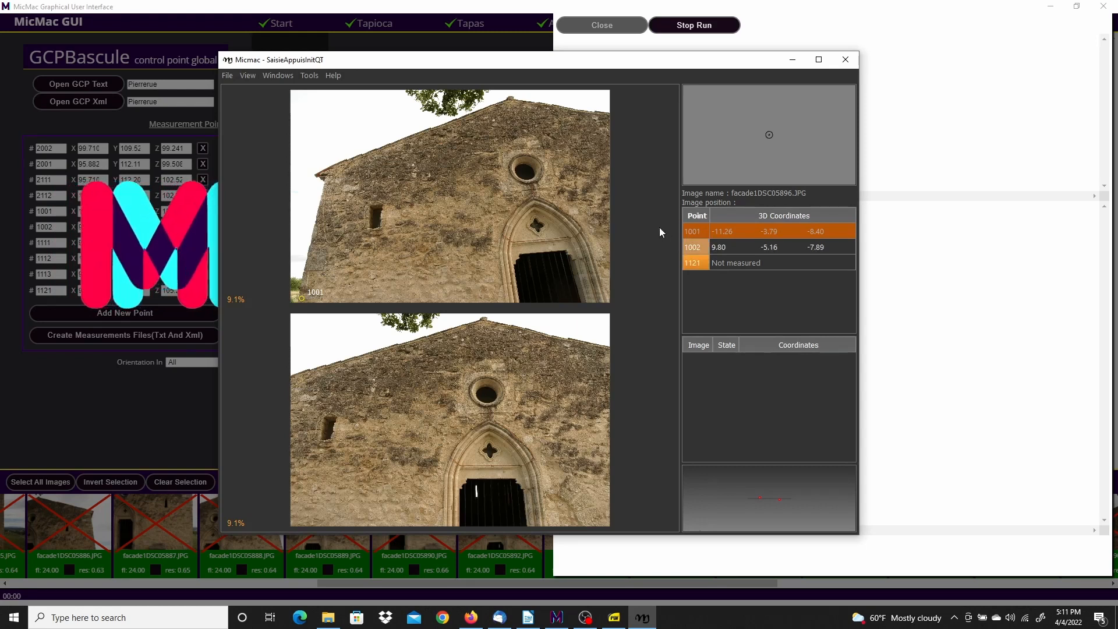
pyautogui.scroll(7, 491, 321)
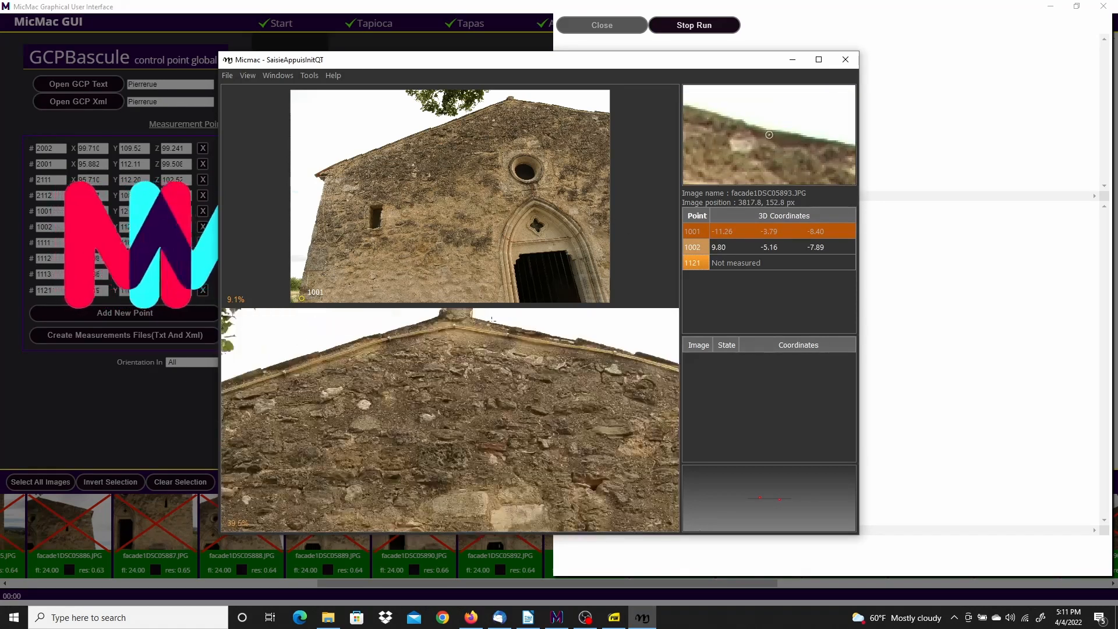
pyautogui.scroll(4, 481, 312)
pyautogui.scroll(4, 482, 312)
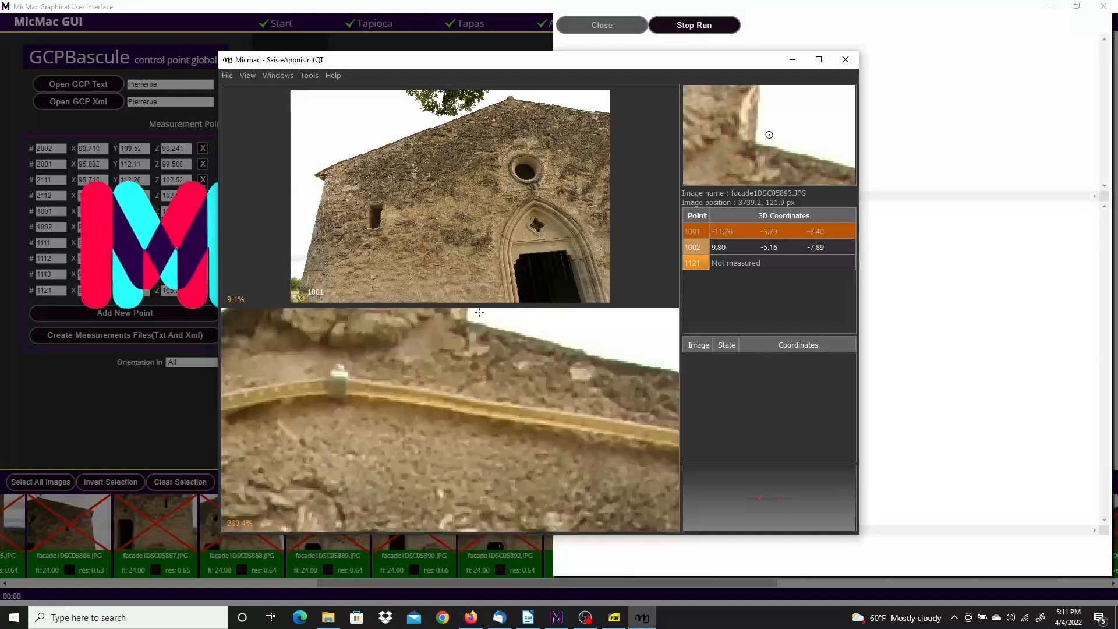
pyautogui.scroll(1, 529, 378)
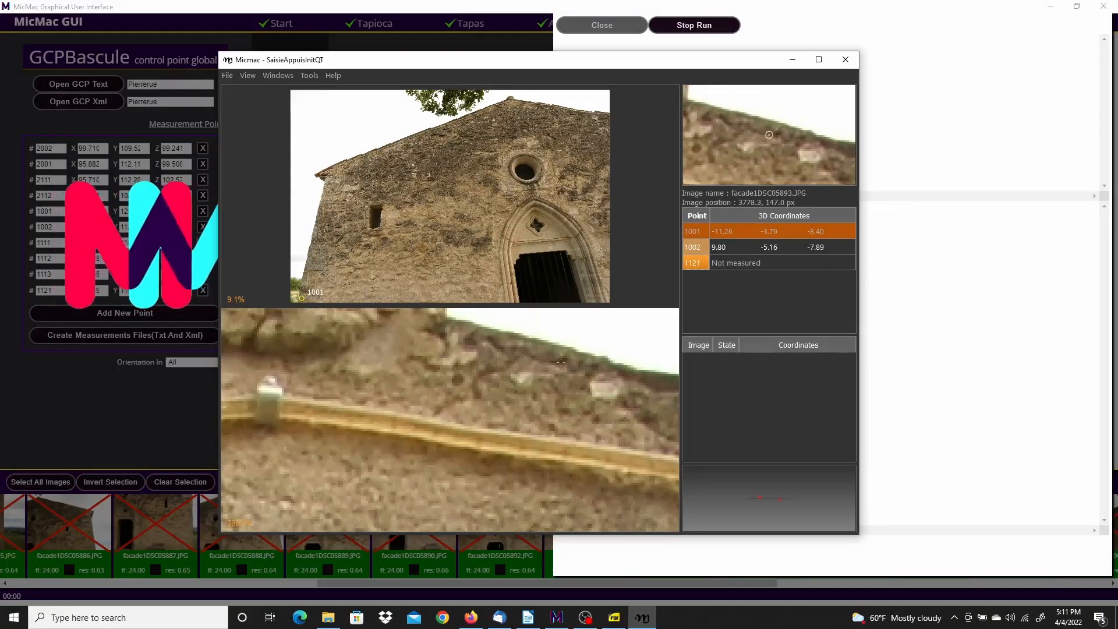
pyautogui.scroll(2, 520, 378)
pyautogui.click(520, 378)
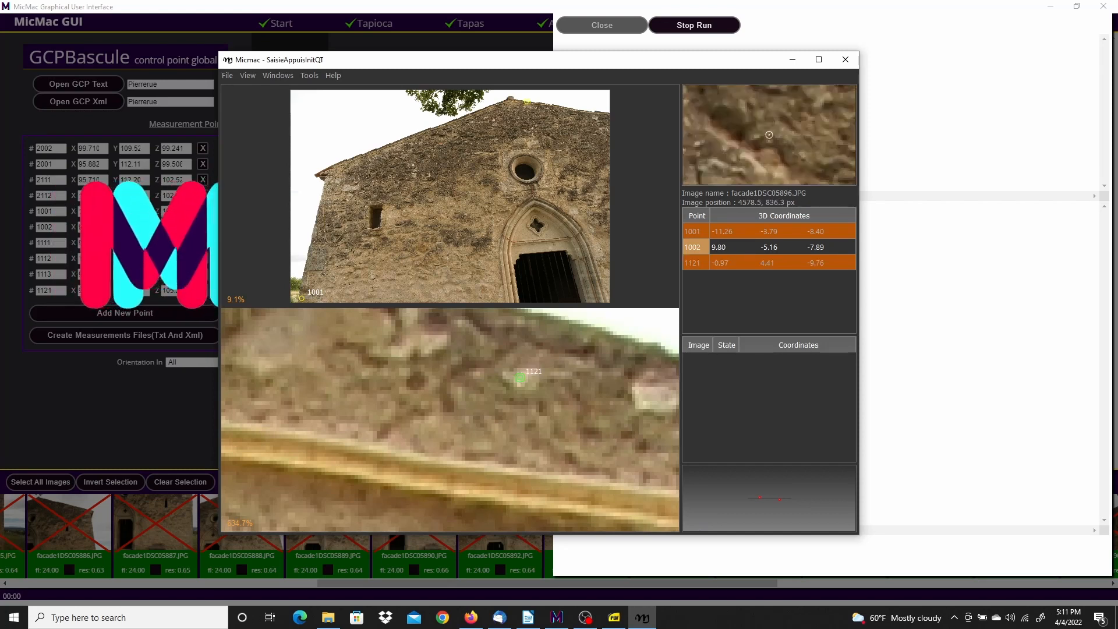
# Move point 1121 onto its true spot in facade1DSC05896, validate it, and exit the tool
pyautogui.scroll(1, 531, 117)
pyautogui.scroll(10, 512, 103)
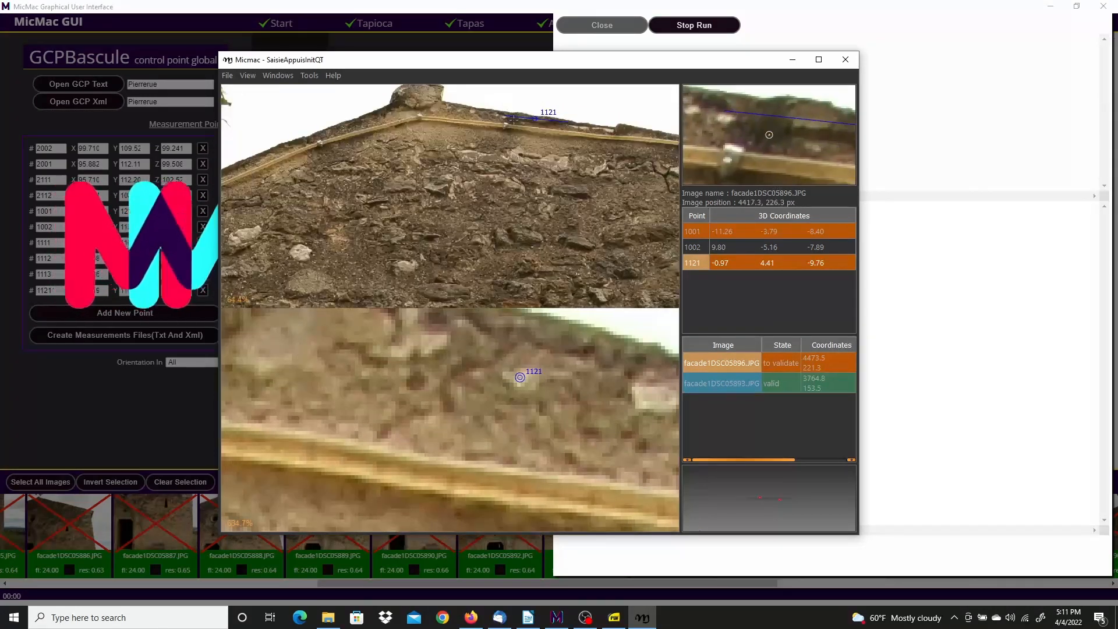
pyautogui.scroll(3, 511, 103)
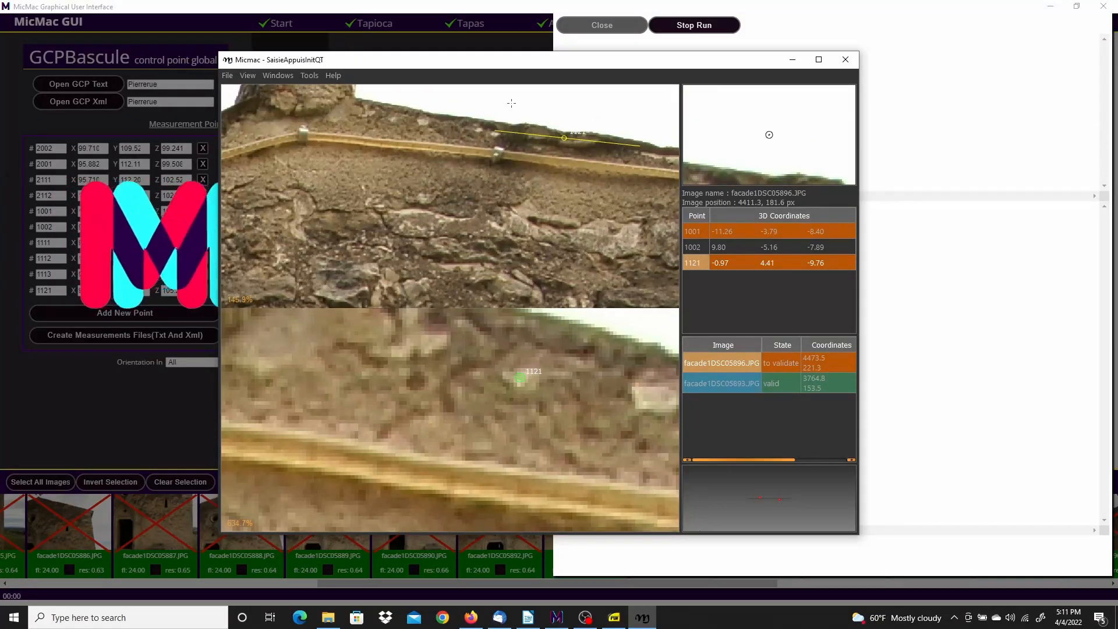
pyautogui.scroll(3, 511, 103)
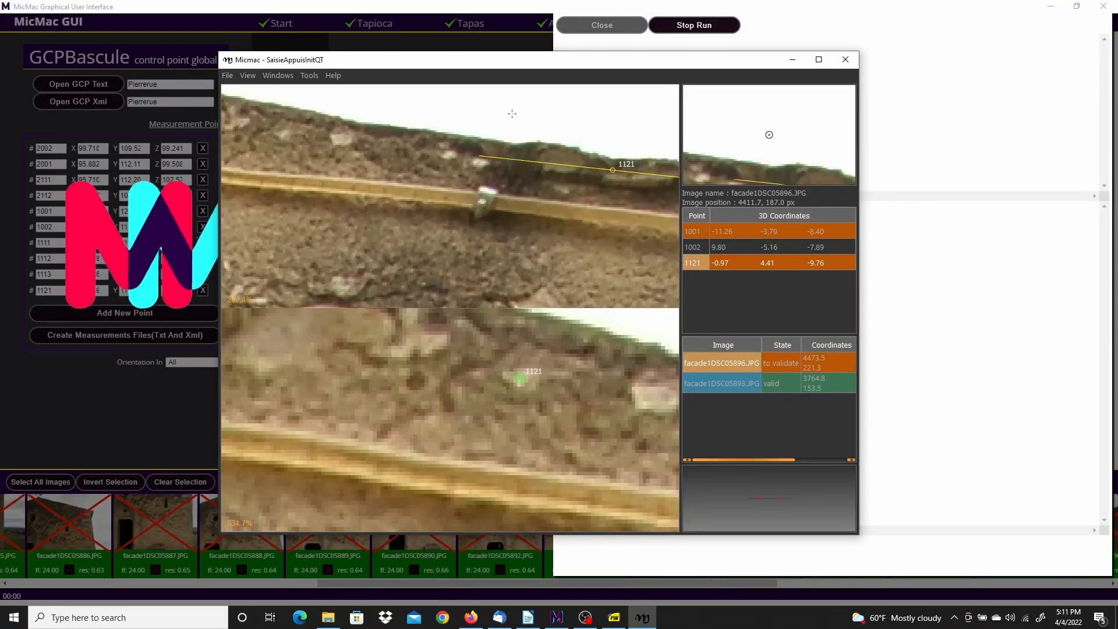
pyautogui.scroll(-1, 512, 114)
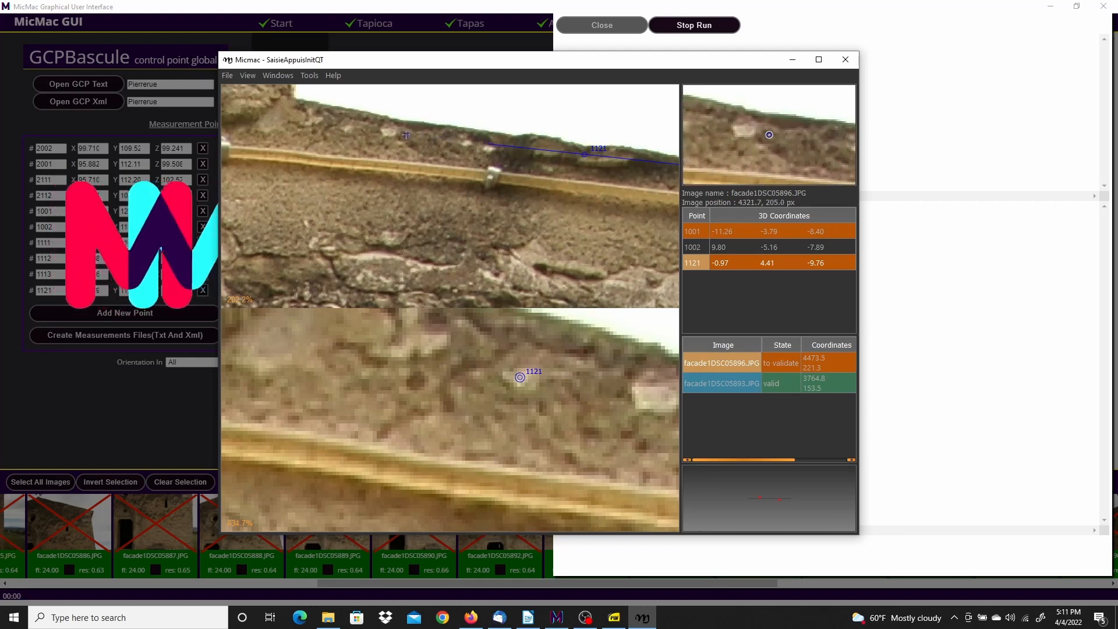
pyautogui.click(346, 129)
pyautogui.rightClick(346, 128)
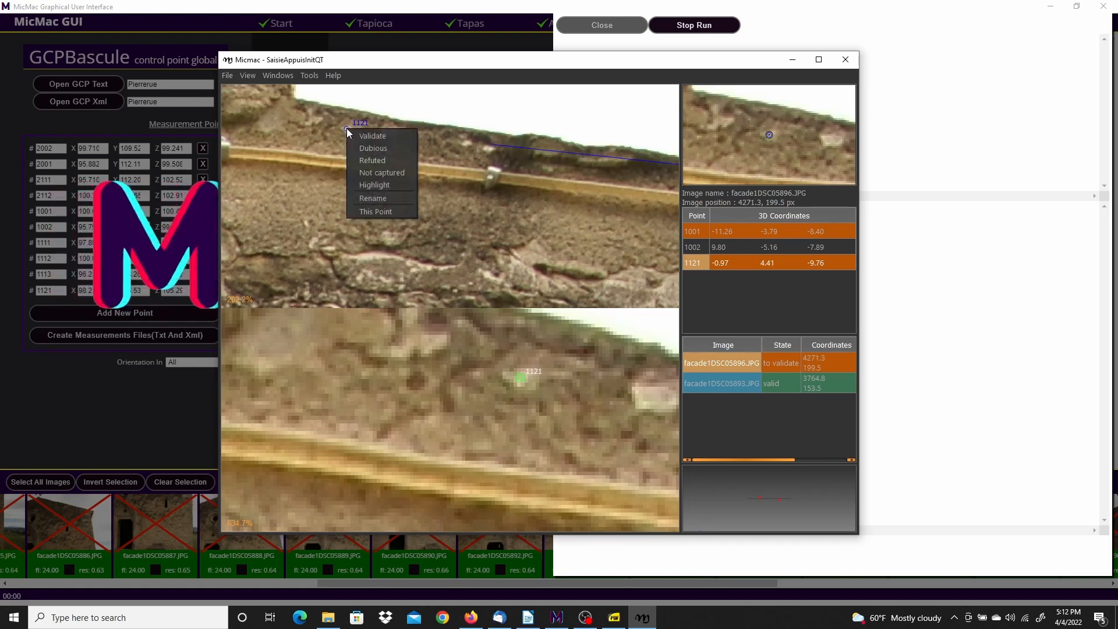
pyautogui.click(376, 139)
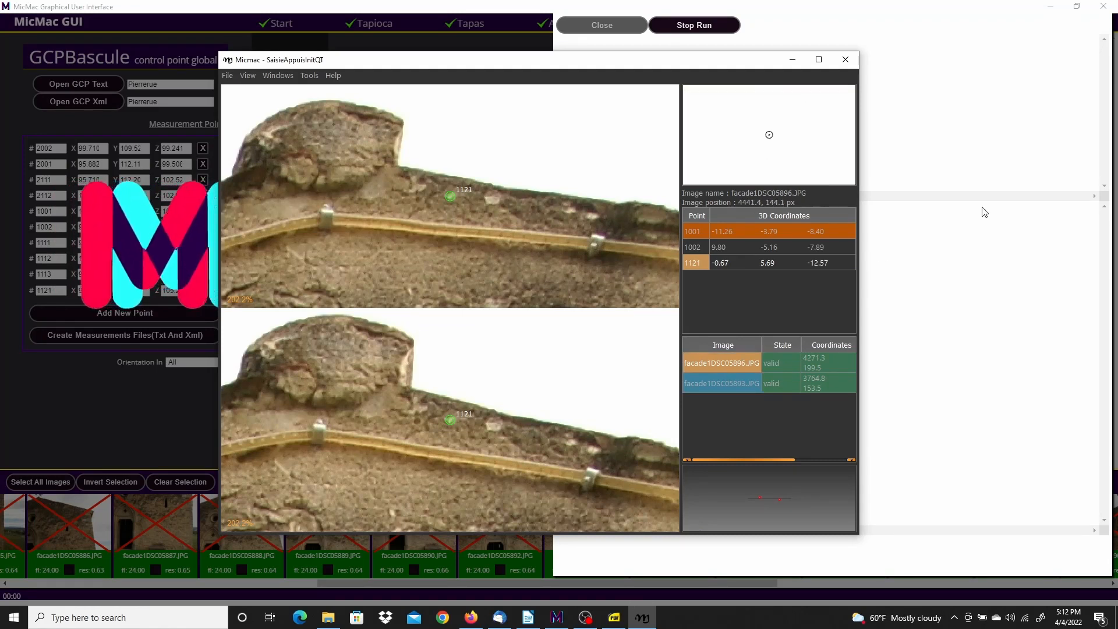
pyautogui.click(227, 76)
pyautogui.click(236, 102)
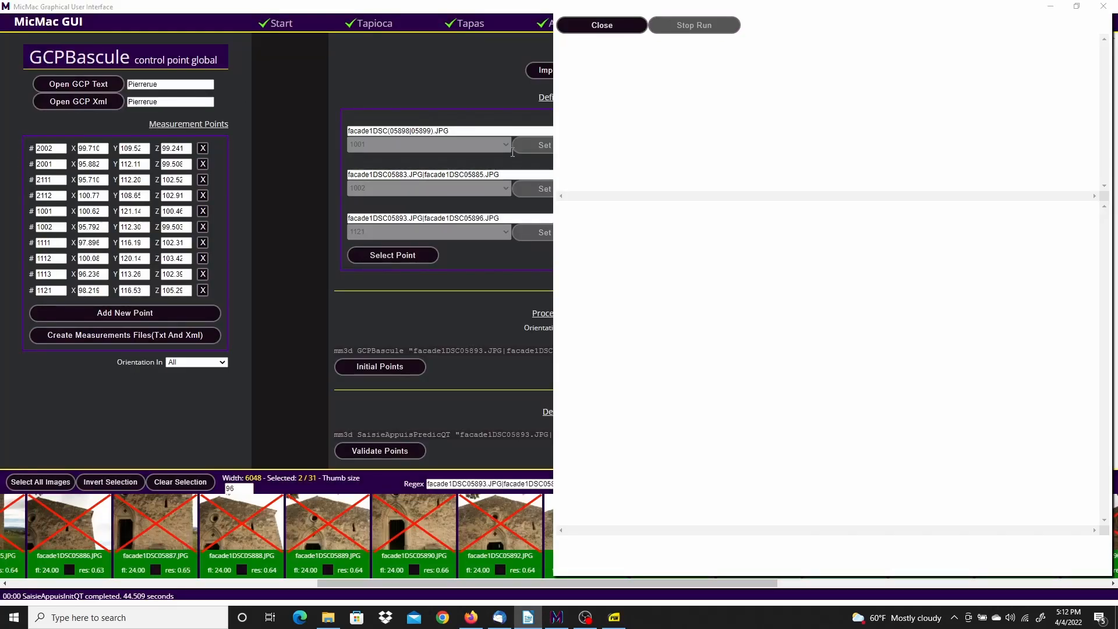
# Select all 31 images and run Initial Points GCPBascule to GCPBascInitOut, closing the log afterwards
pyautogui.click(633, 24)
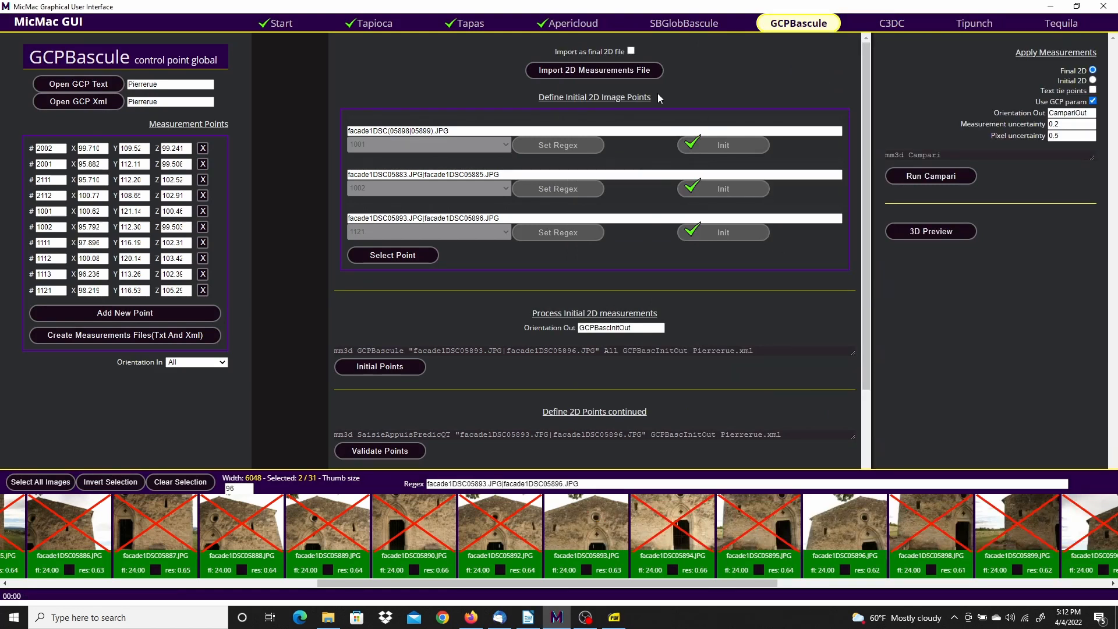
pyautogui.scroll(-3, 789, 289)
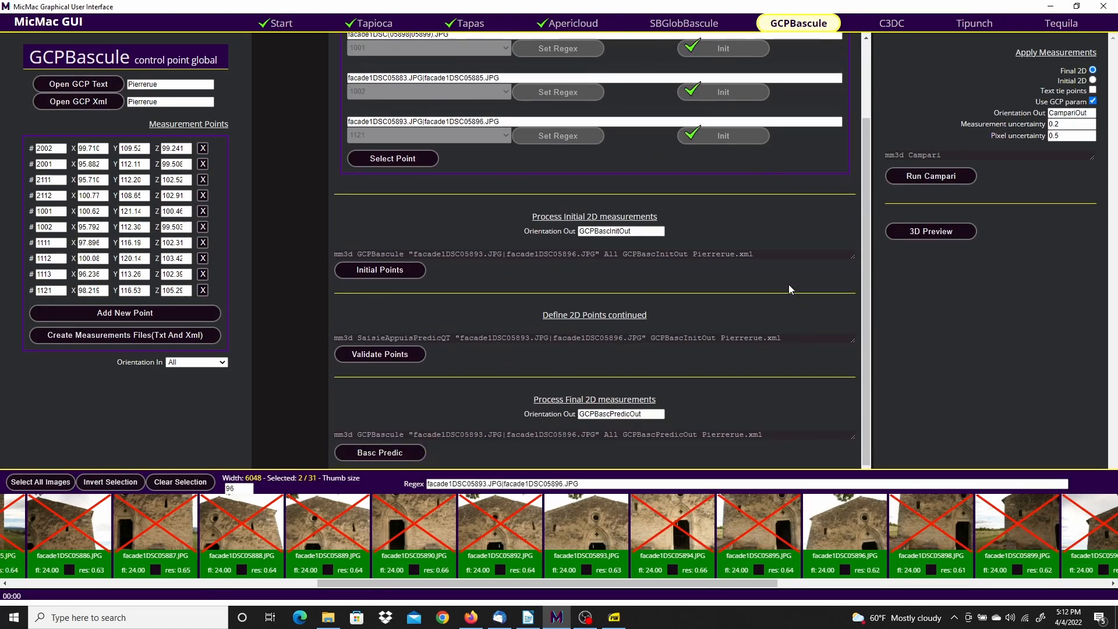
pyautogui.click(44, 483)
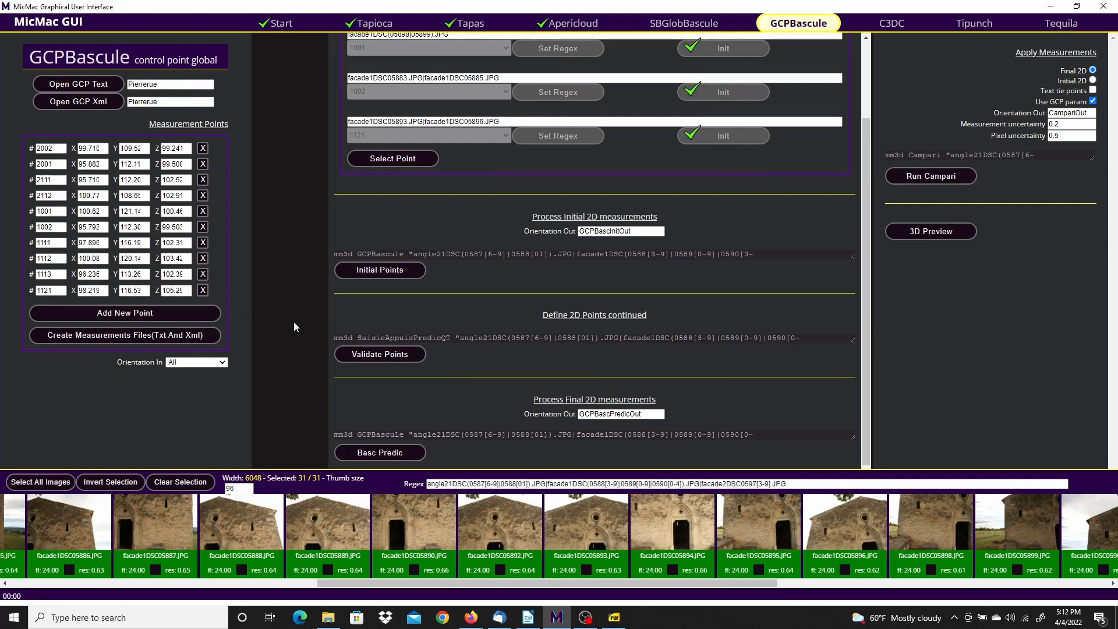
pyautogui.click(392, 268)
pyautogui.click(401, 270)
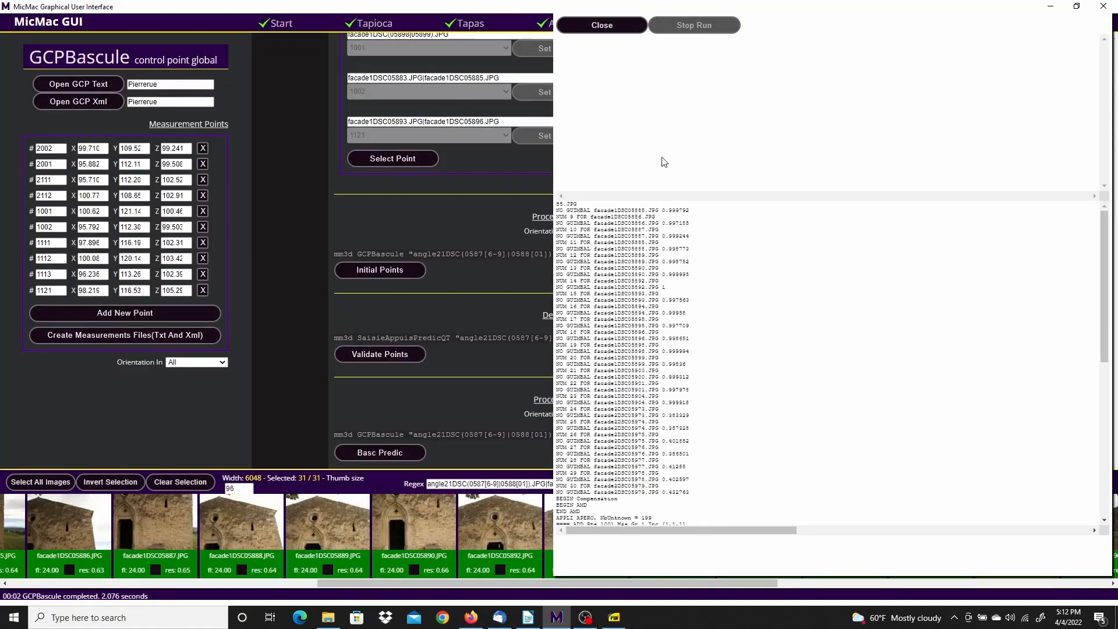
pyautogui.click(603, 27)
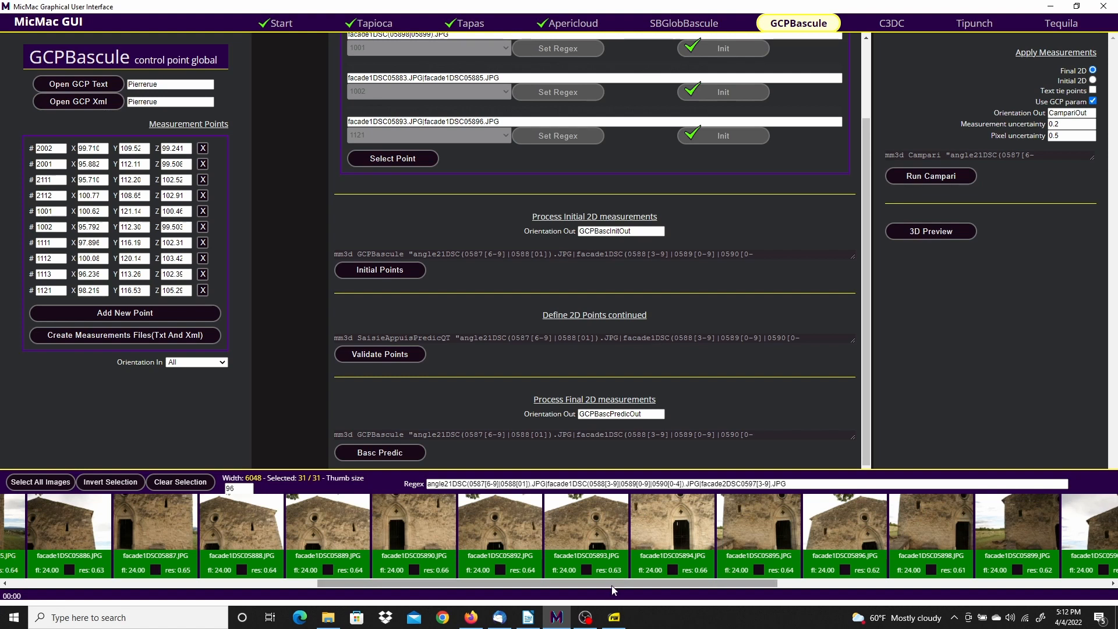
# Deselect images angle21DSC05876–05881 and launch Validate Points on the remaining 25
pyautogui.moveTo(571, 583); pyautogui.dragTo(263, 584)
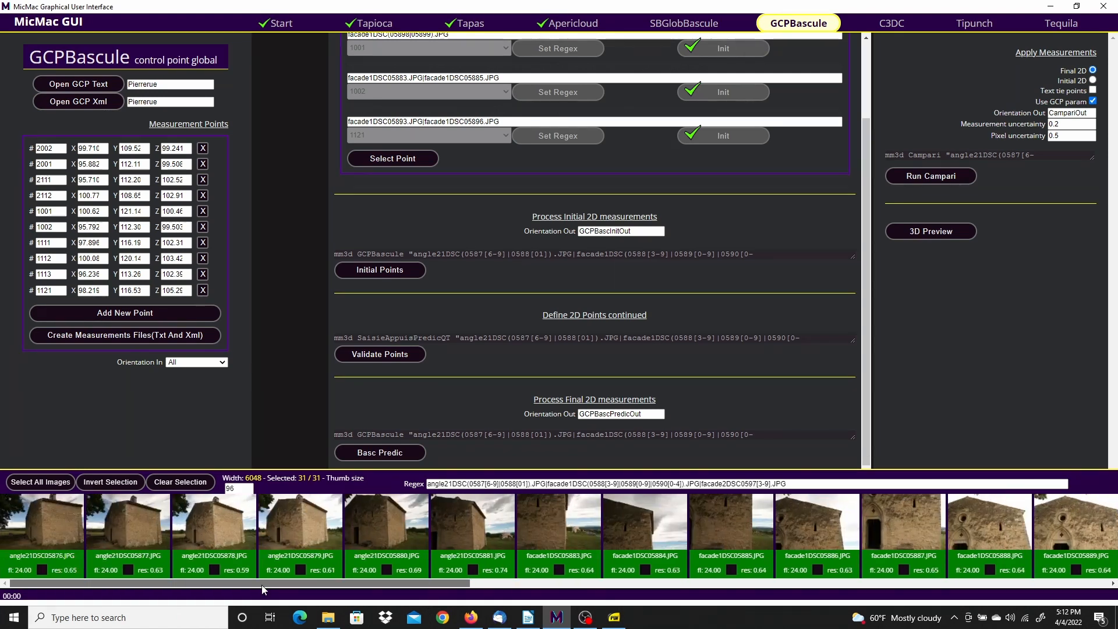
pyautogui.click(474, 522)
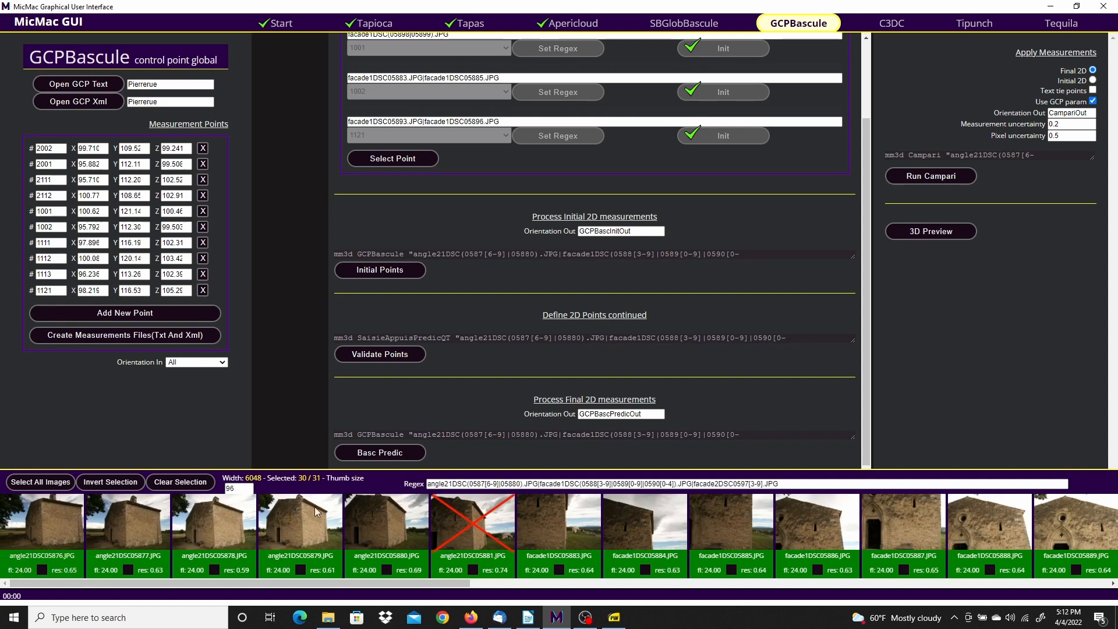
pyautogui.keyDown('shift'); pyautogui.click(56, 518); pyautogui.keyUp('shift')
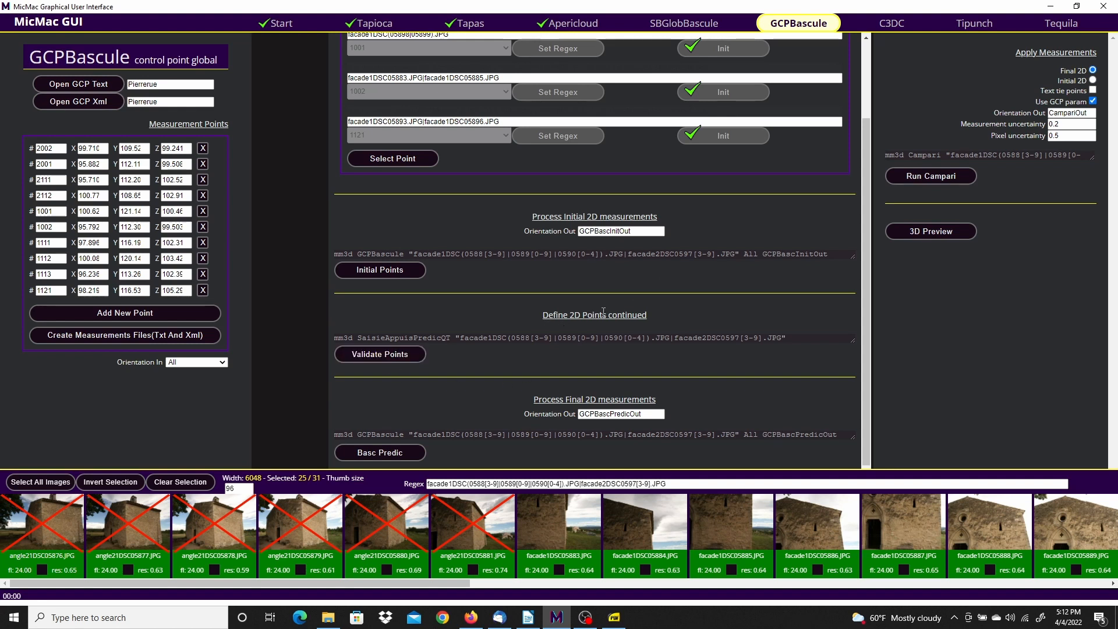
pyautogui.click(400, 353)
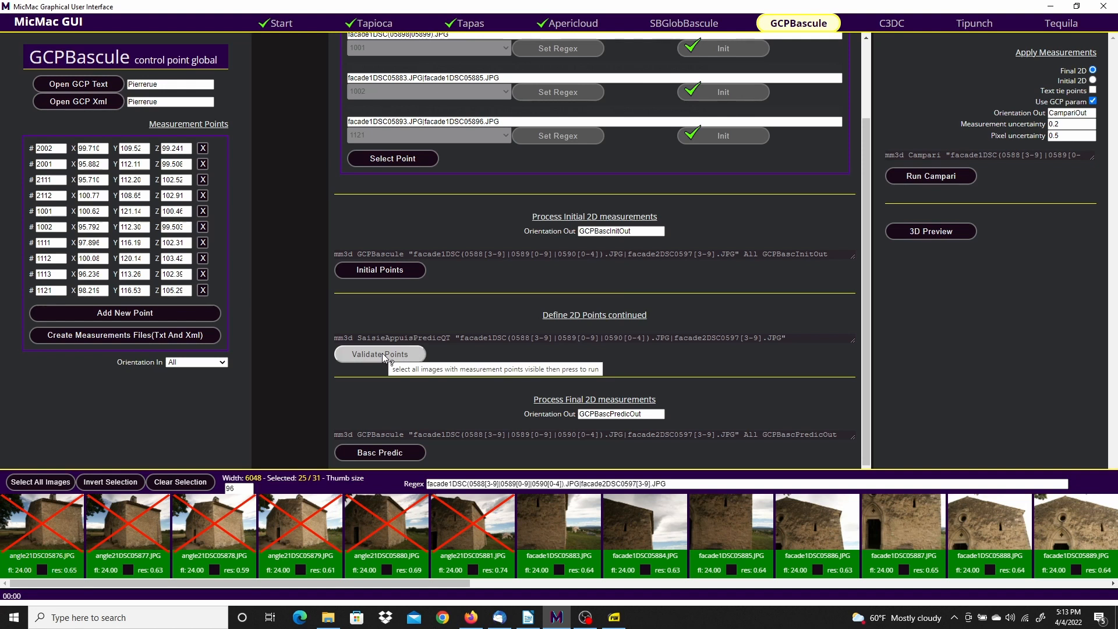
pyautogui.click(383, 353)
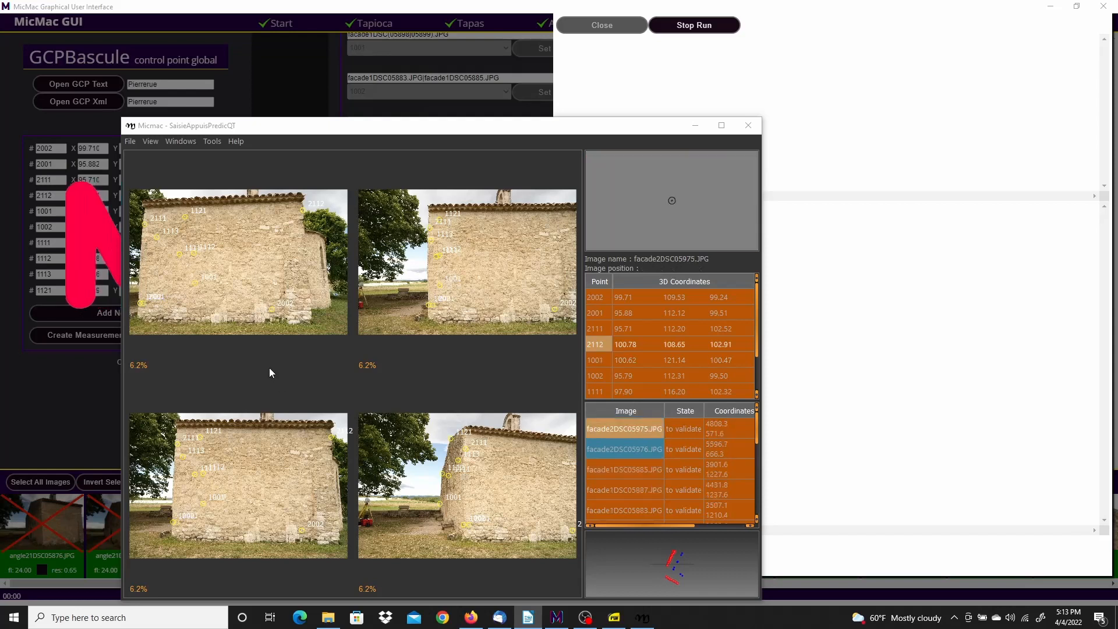
# Move the SaisieAppuisPredicQT window and select point 1001 in the point table
pyautogui.moveTo(410, 133); pyautogui.dragTo(439, 90)
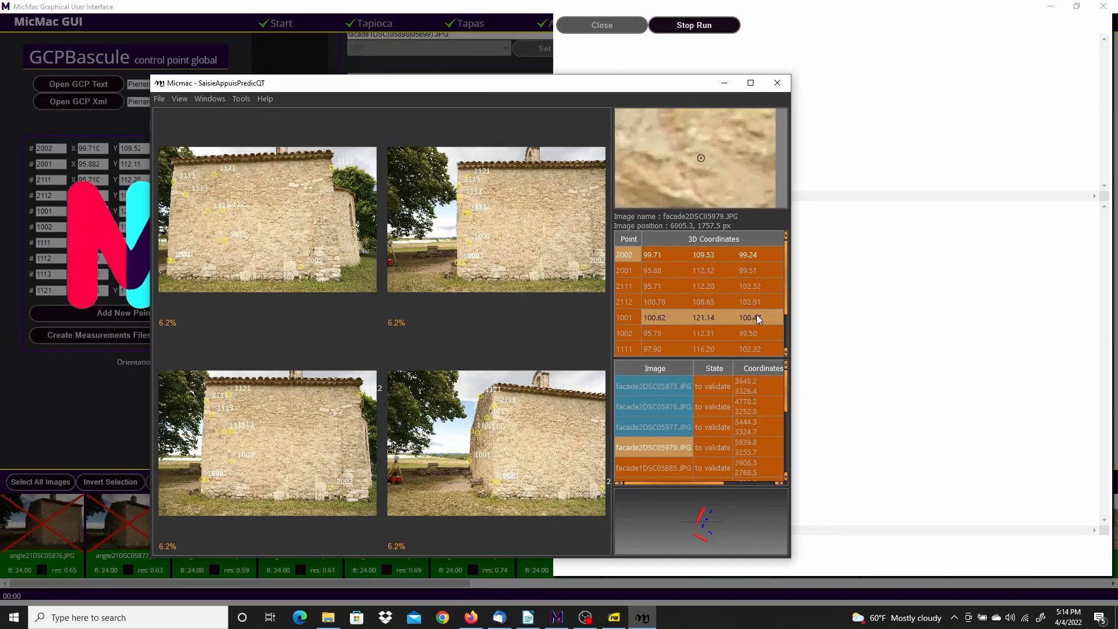
pyautogui.moveTo(785, 288); pyautogui.dragTo(785, 298)
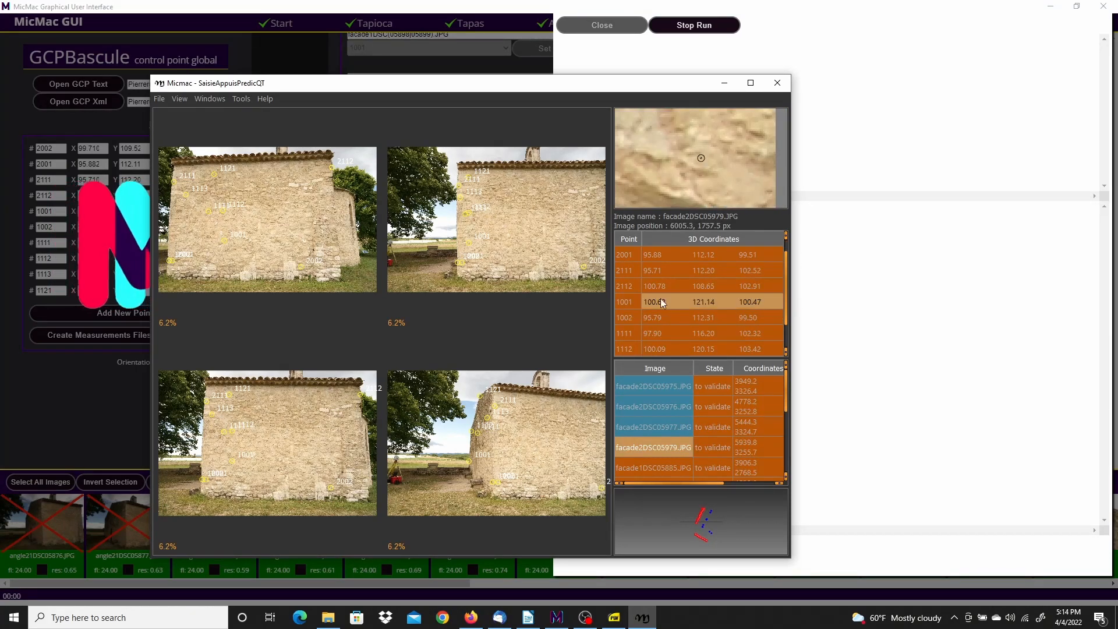
pyautogui.click(630, 287)
pyautogui.click(625, 302)
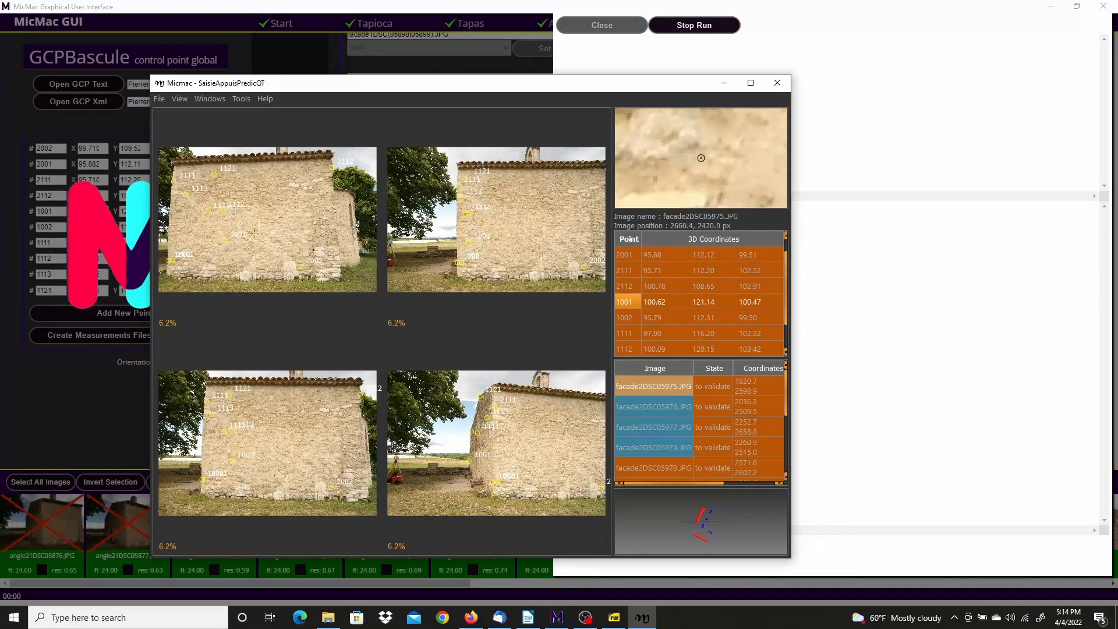
# Refute point 1001 in facade2DSC05975, 05977, 05979 and 05976, then open row 1001's options
pyautogui.scroll(1, 218, 242)
pyautogui.scroll(4, 221, 244)
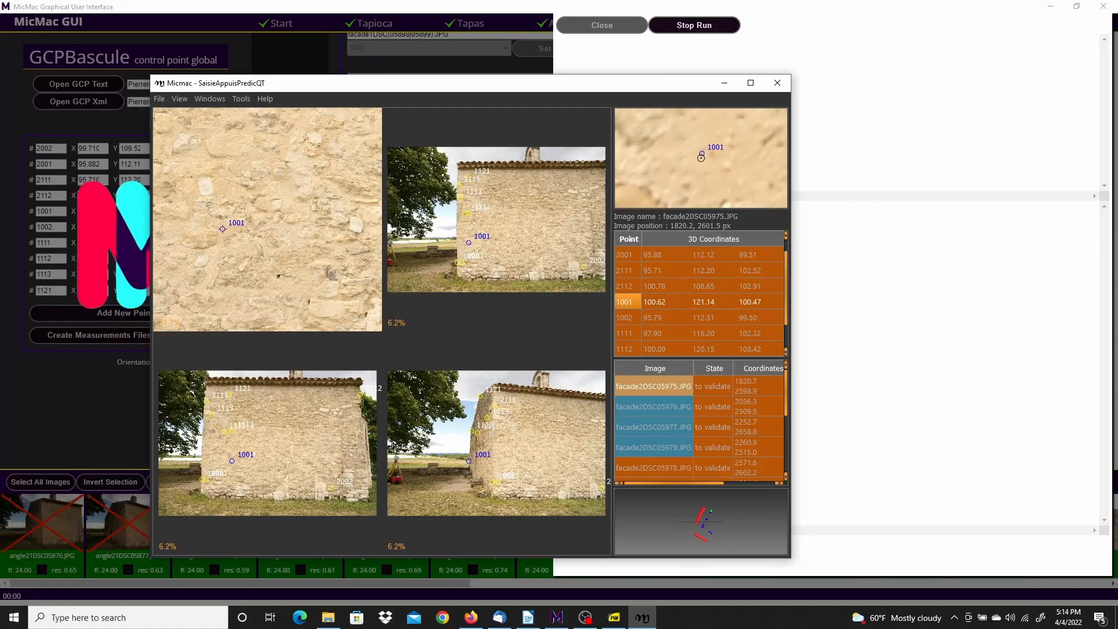
pyautogui.rightClick(222, 229)
pyautogui.click(245, 262)
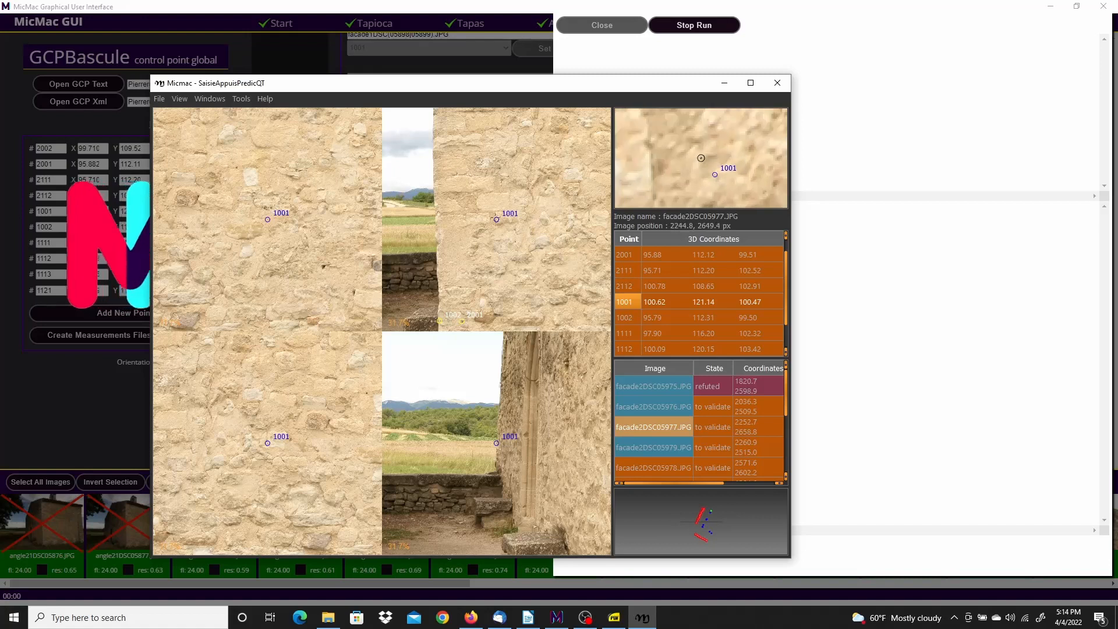
pyautogui.rightClick(497, 220)
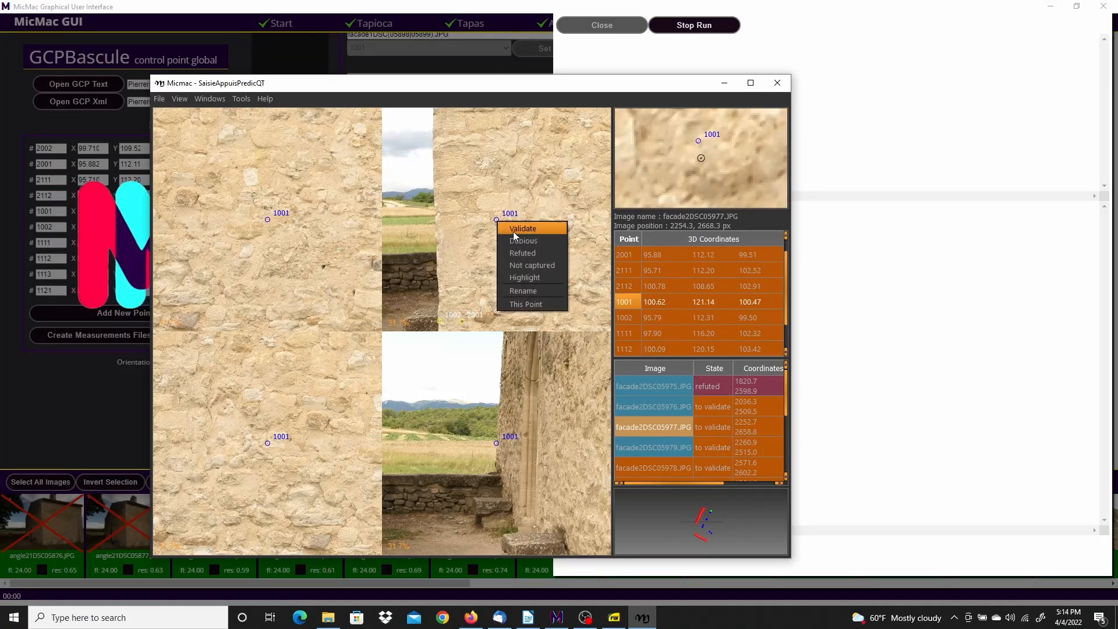
pyautogui.click(519, 253)
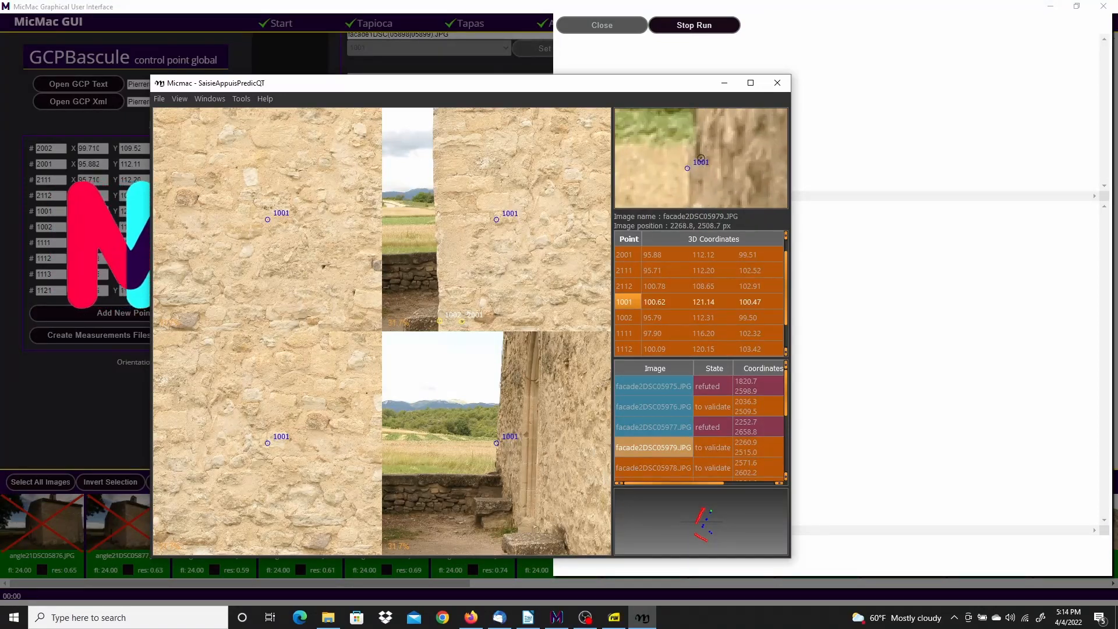
pyautogui.rightClick(497, 443)
pyautogui.click(526, 474)
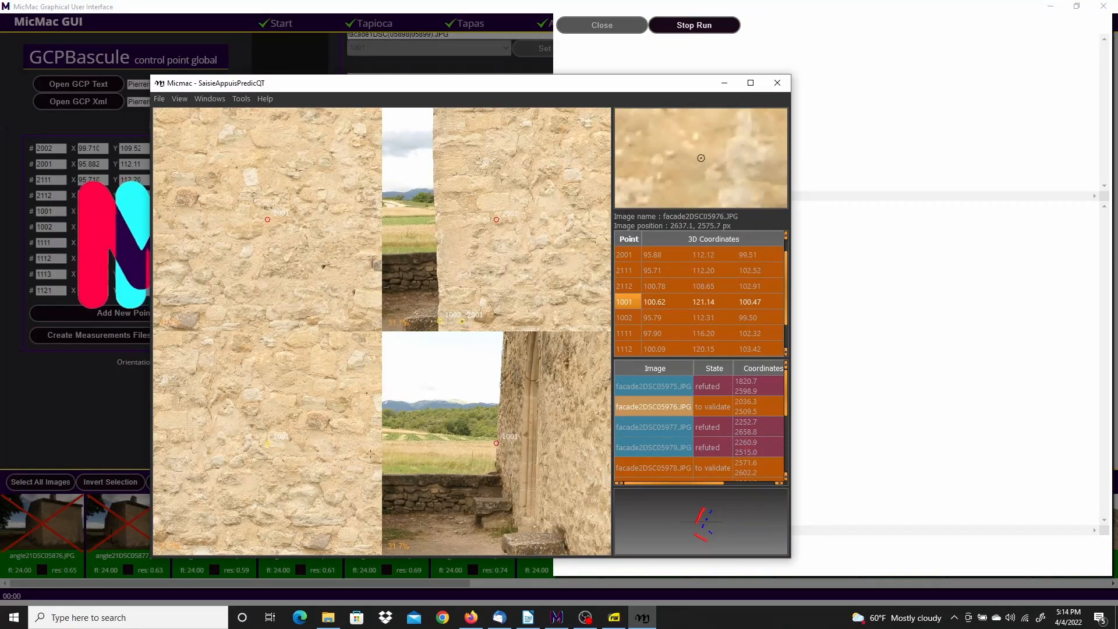
pyautogui.rightClick(267, 443)
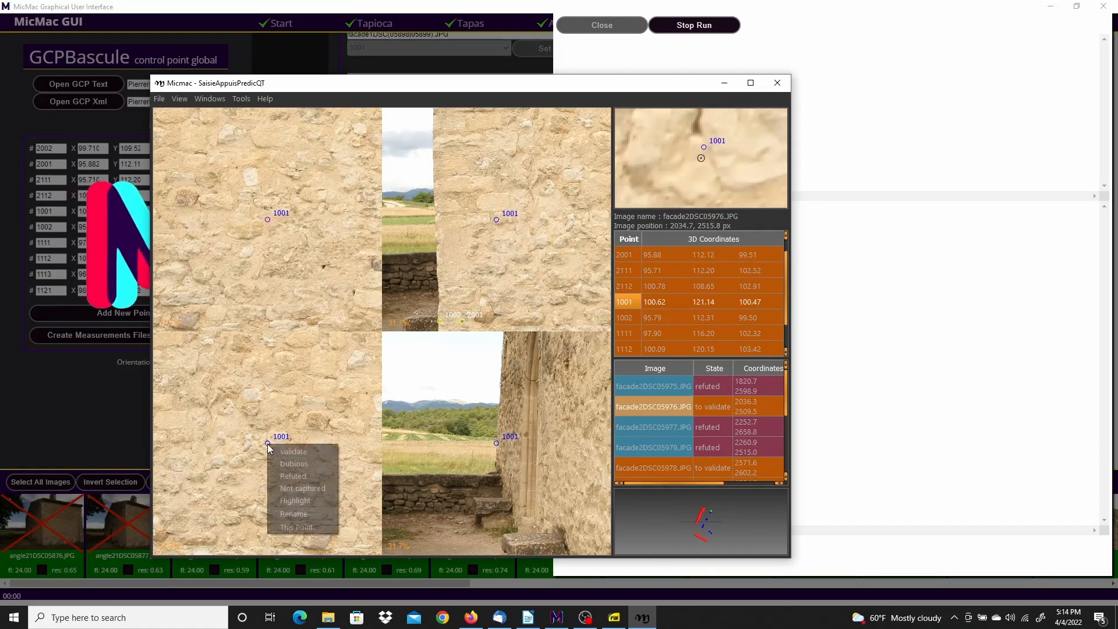
pyautogui.click(299, 473)
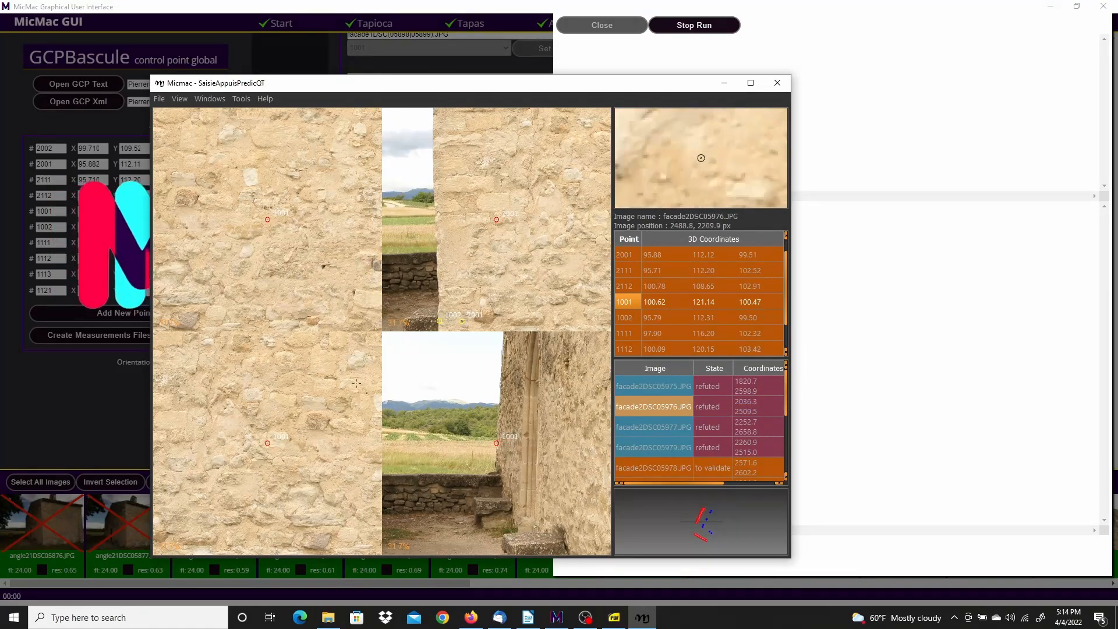
pyautogui.rightClick(627, 302)
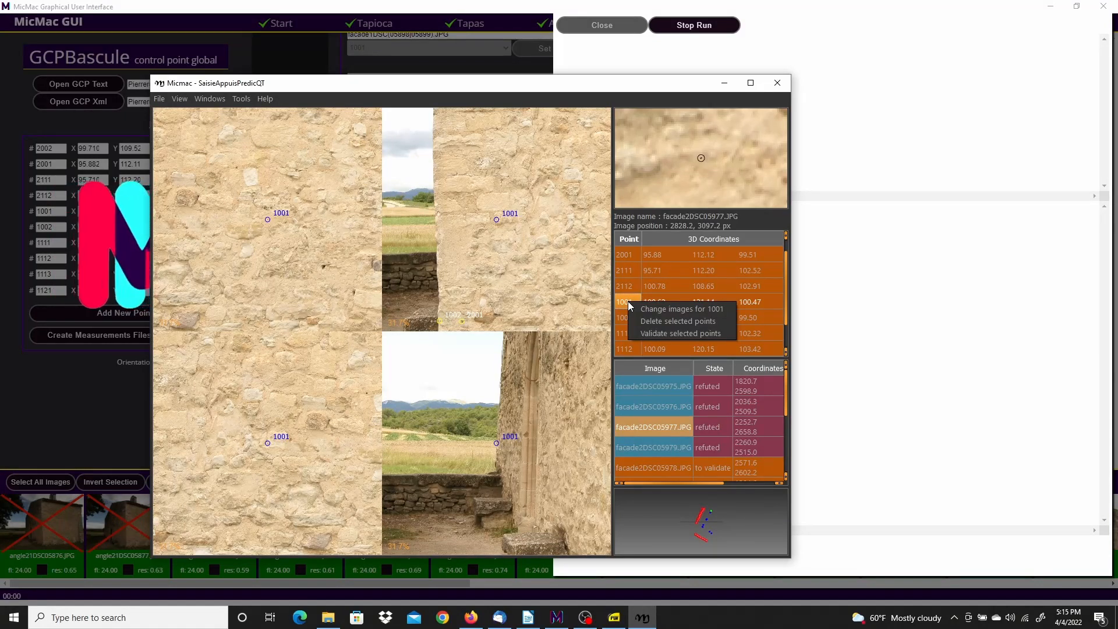
# Load other images for point 1001 and place it on its target centre in facade1DSC05896
pyautogui.click(653, 307)
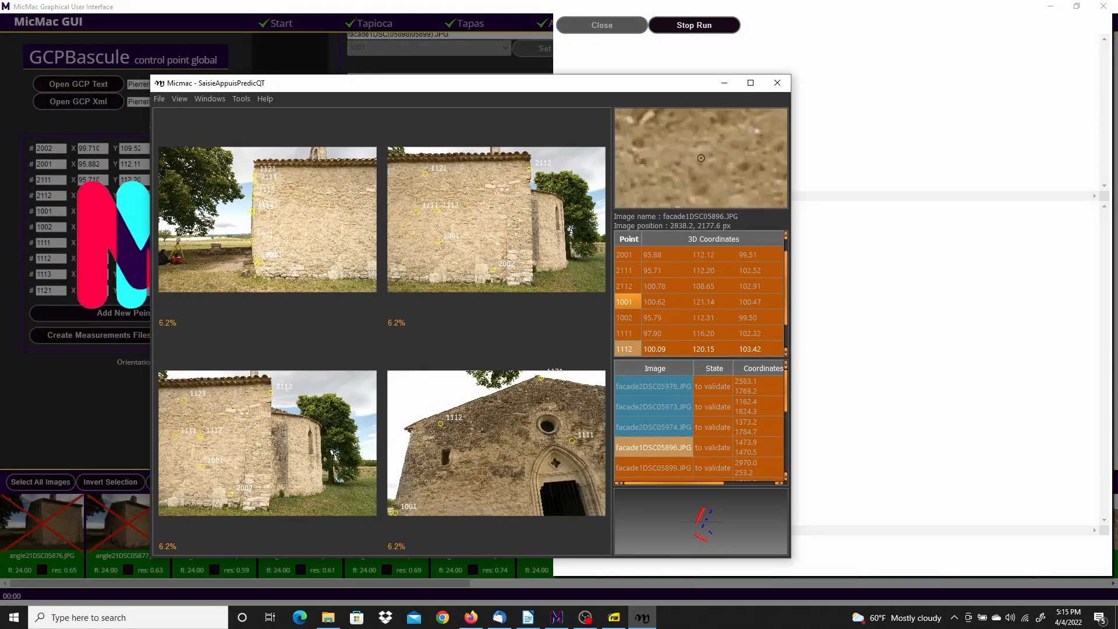
pyautogui.scroll(1, 419, 480)
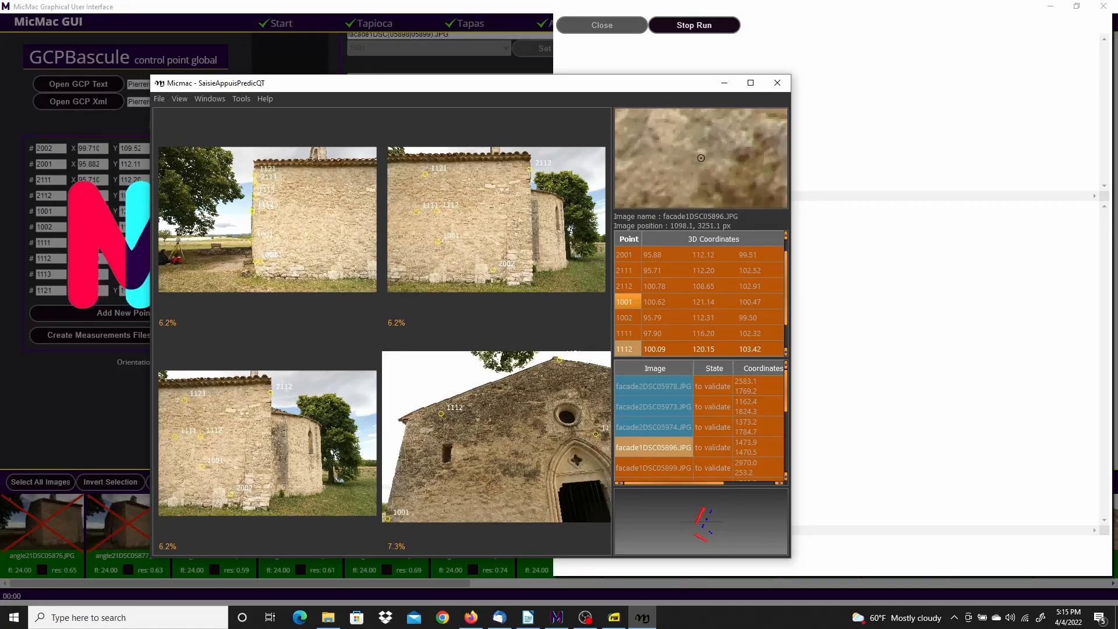
pyautogui.scroll(3, 423, 487)
pyautogui.moveTo(423, 487); pyautogui.dragTo(480, 407, button='middle')
pyautogui.scroll(5, 472, 456)
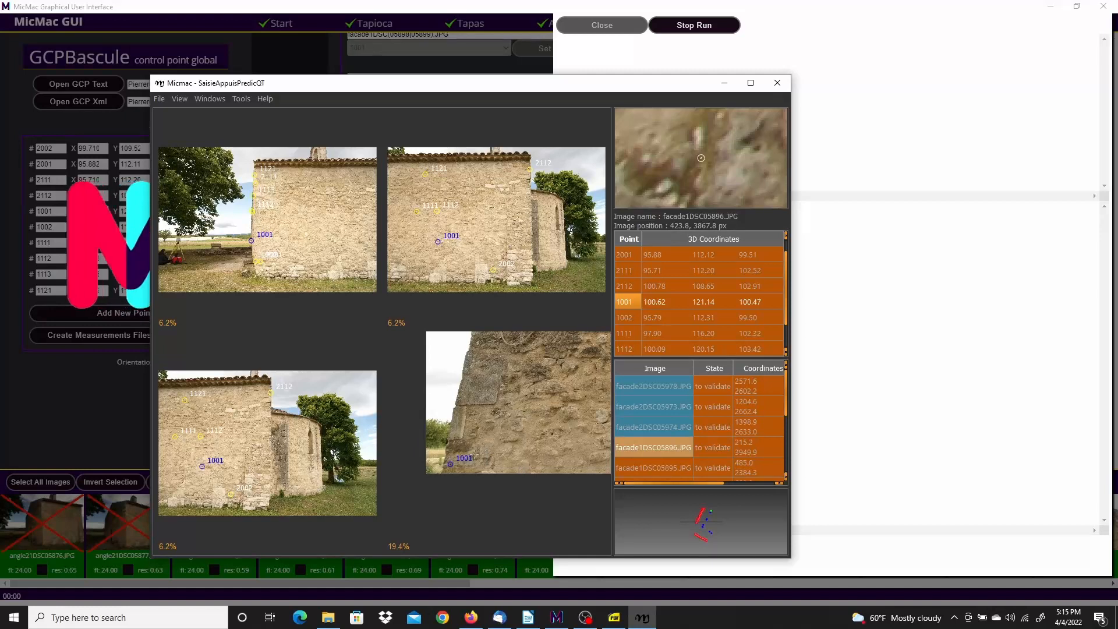
pyautogui.scroll(6, 418, 499)
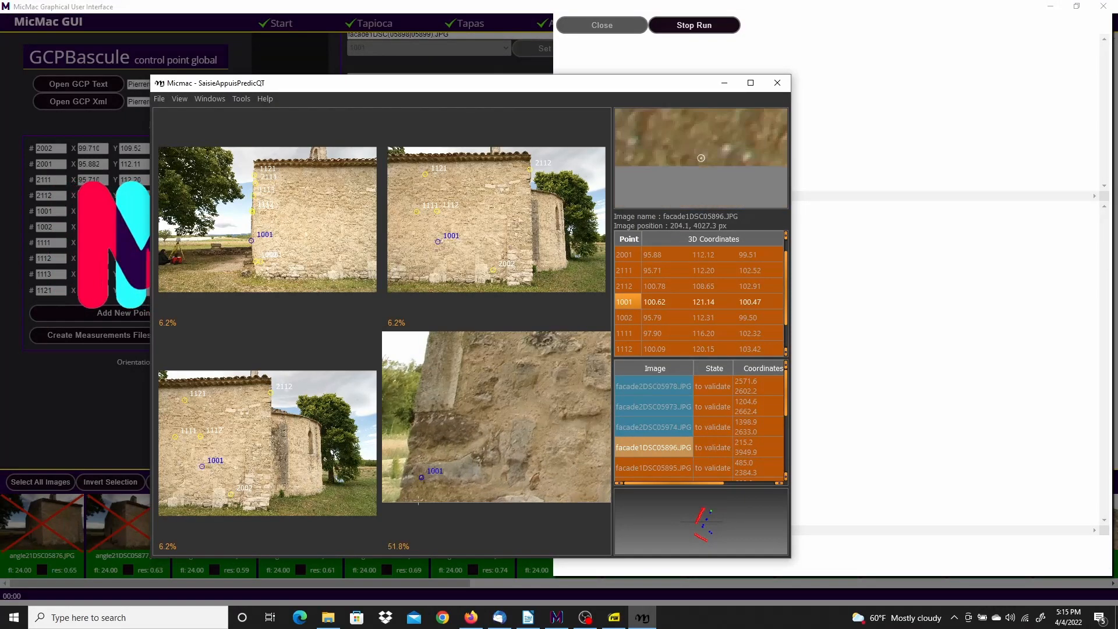
pyautogui.scroll(8, 427, 451)
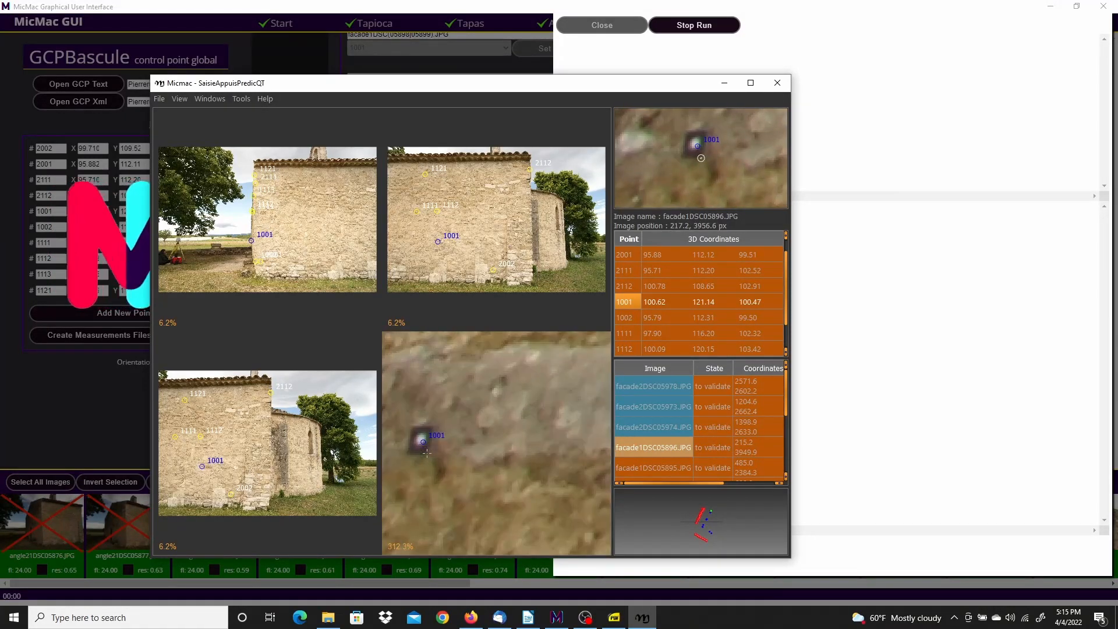
pyautogui.moveTo(439, 452); pyautogui.dragTo(524, 461, button='middle')
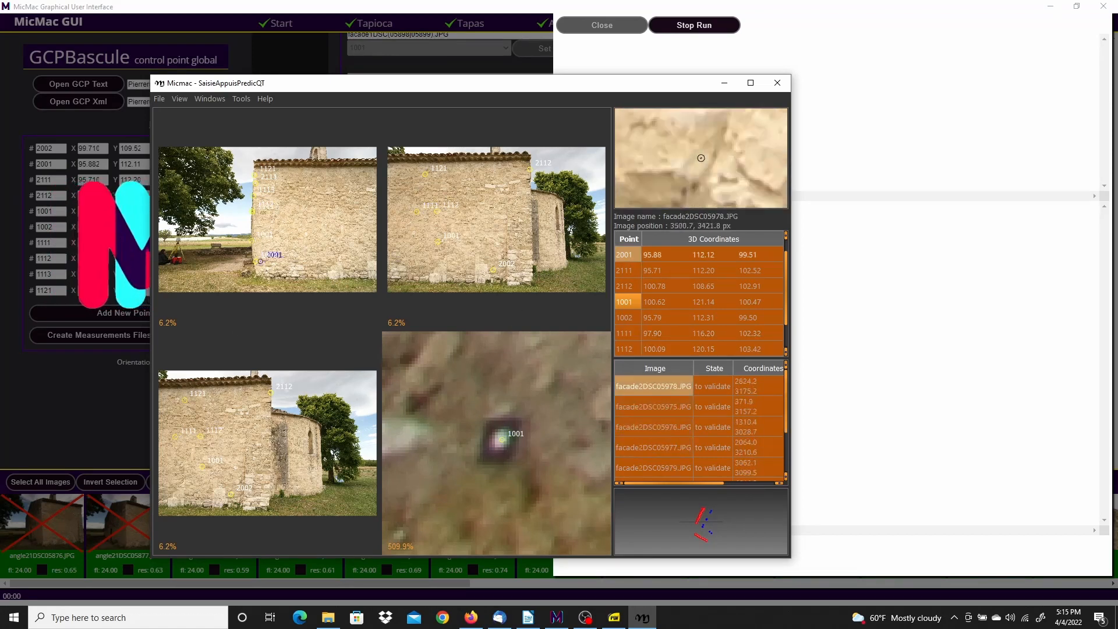
pyautogui.click(502, 441)
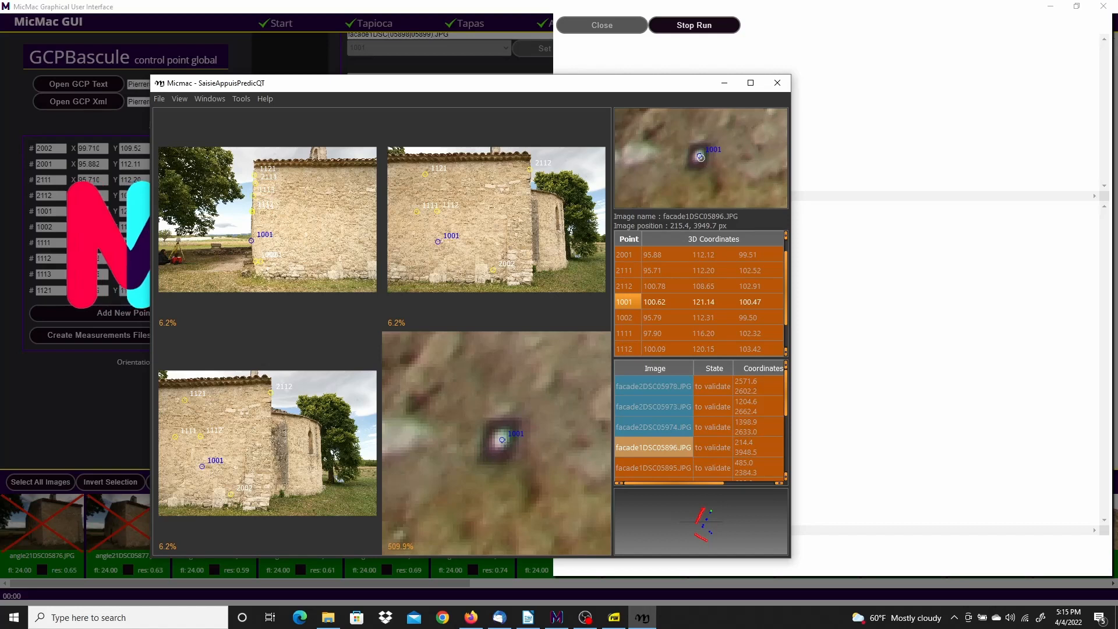
pyautogui.rightClick(505, 442)
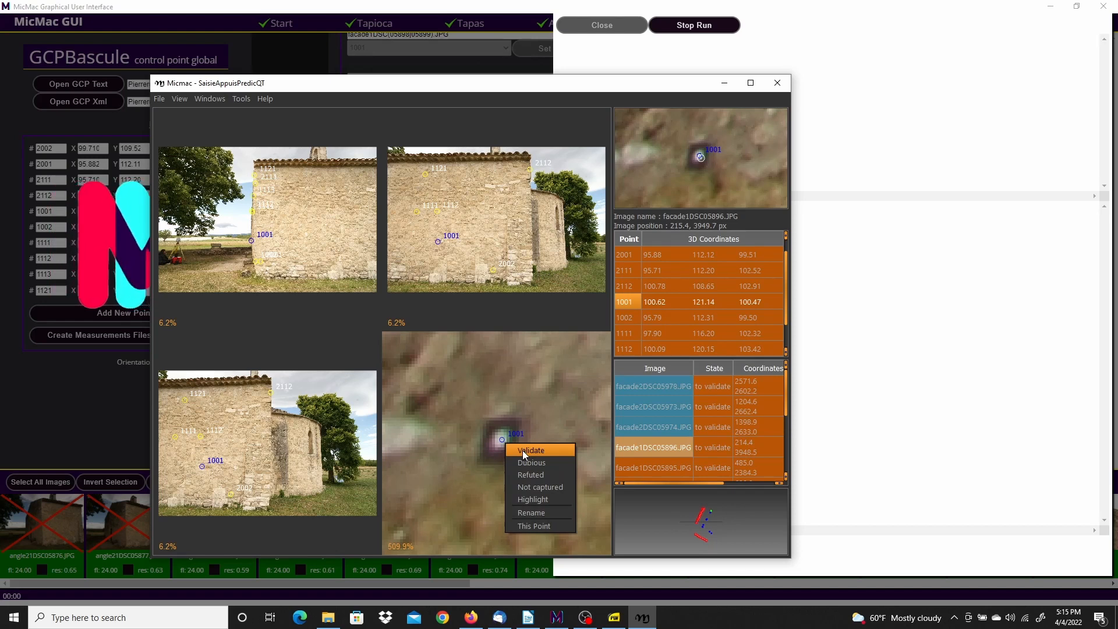
# Validate point 1001 in facade1DSC05896 and refute it in facade2DSC05974, 05978 and 05973
pyautogui.click(523, 450)
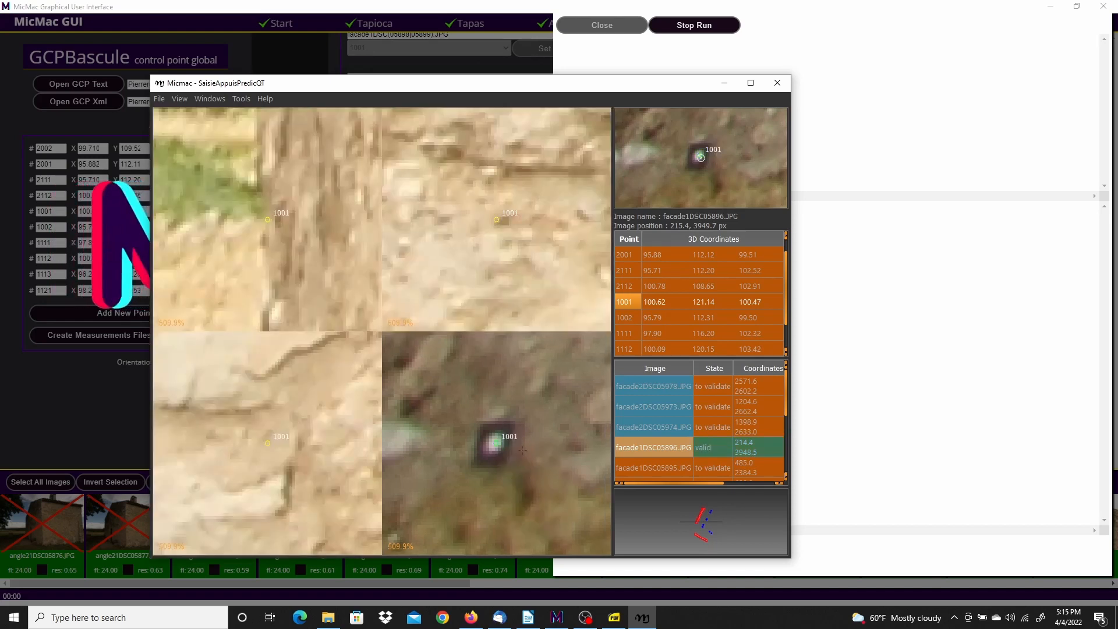
pyautogui.rightClick(497, 221)
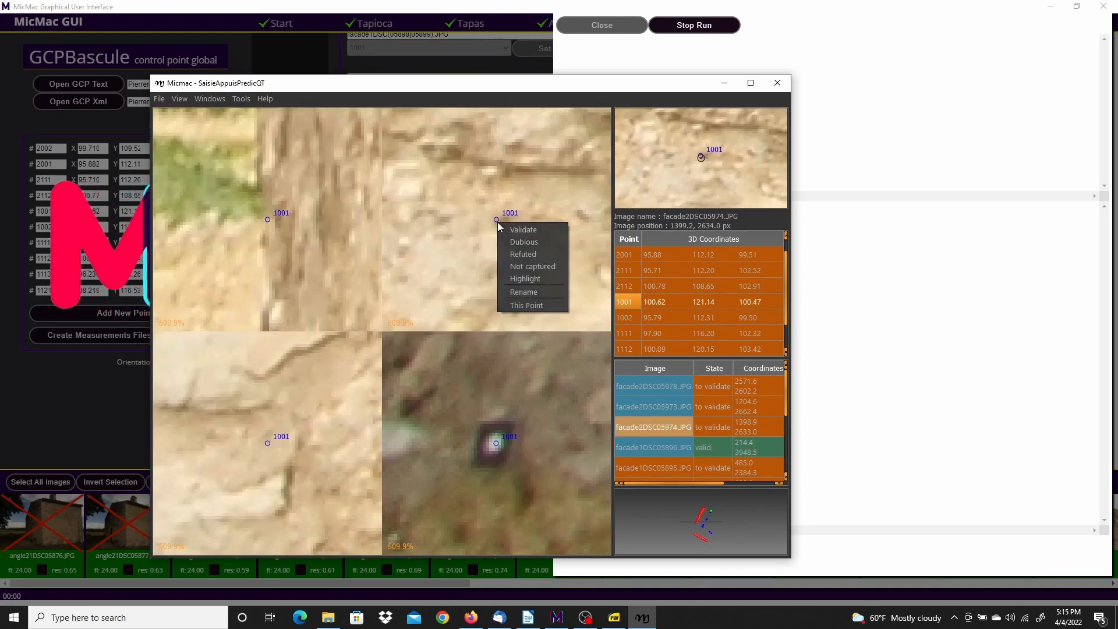
pyautogui.click(523, 250)
pyautogui.rightClick(267, 220)
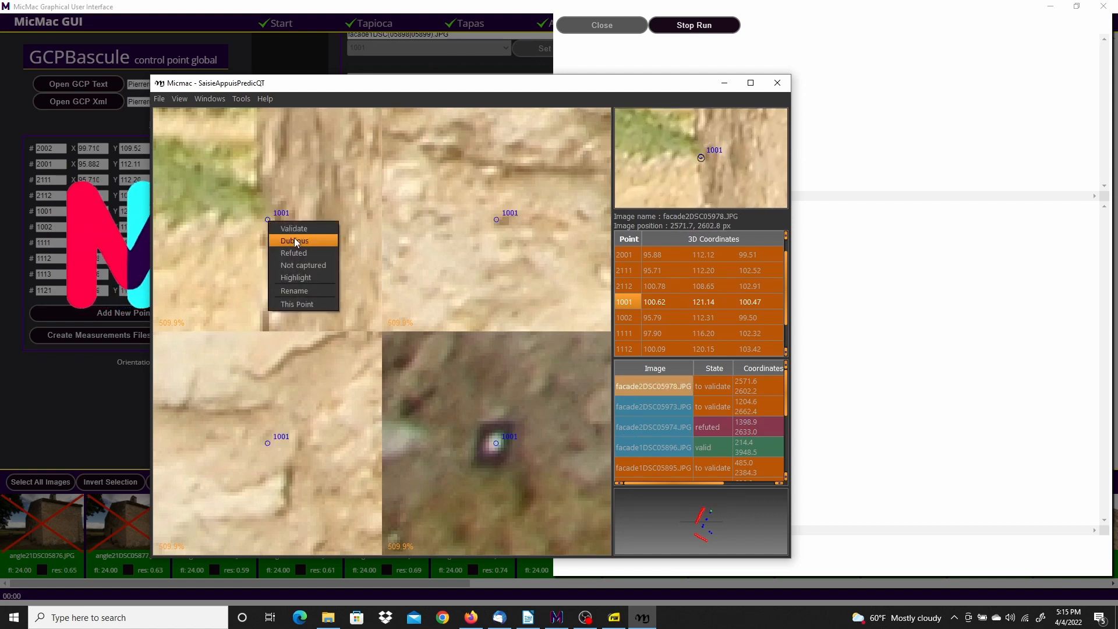
pyautogui.click(296, 246)
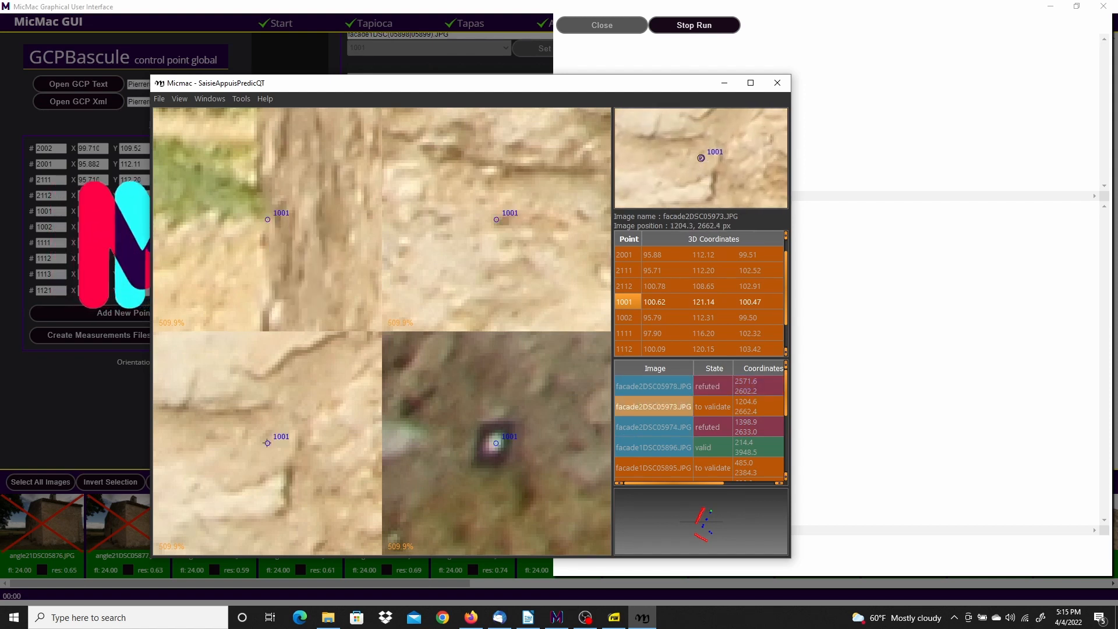
pyautogui.rightClick(268, 443)
pyautogui.click(300, 473)
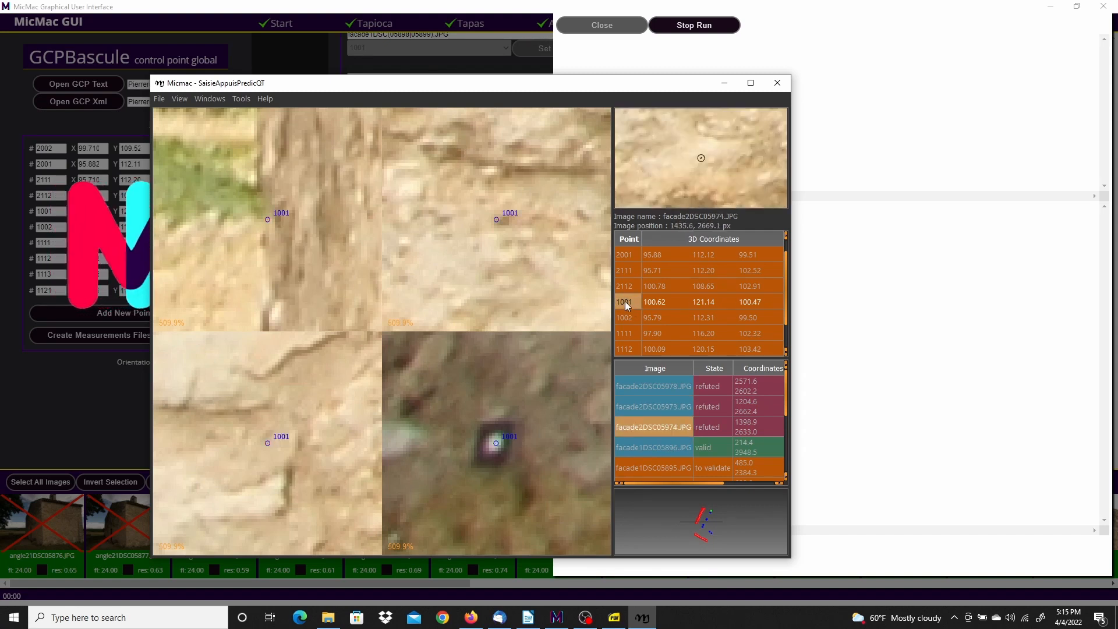
# Load 1001's remaining images and validate it in facade1DSC05898, 05895 and 05899
pyautogui.click(648, 311)
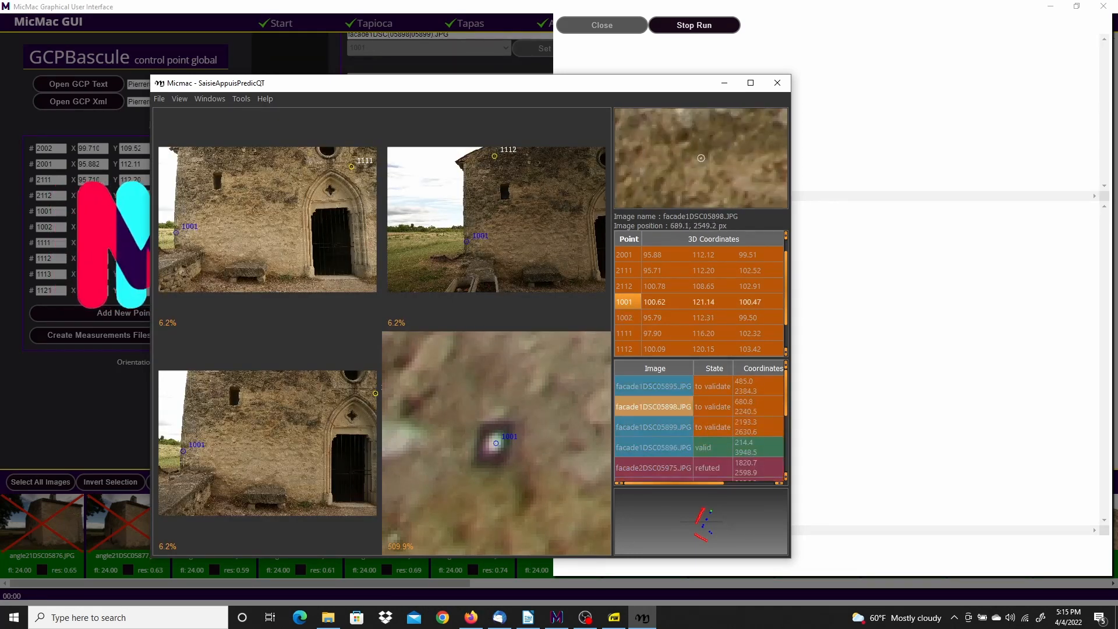
pyautogui.scroll(2, 175, 460)
pyautogui.scroll(8, 245, 420)
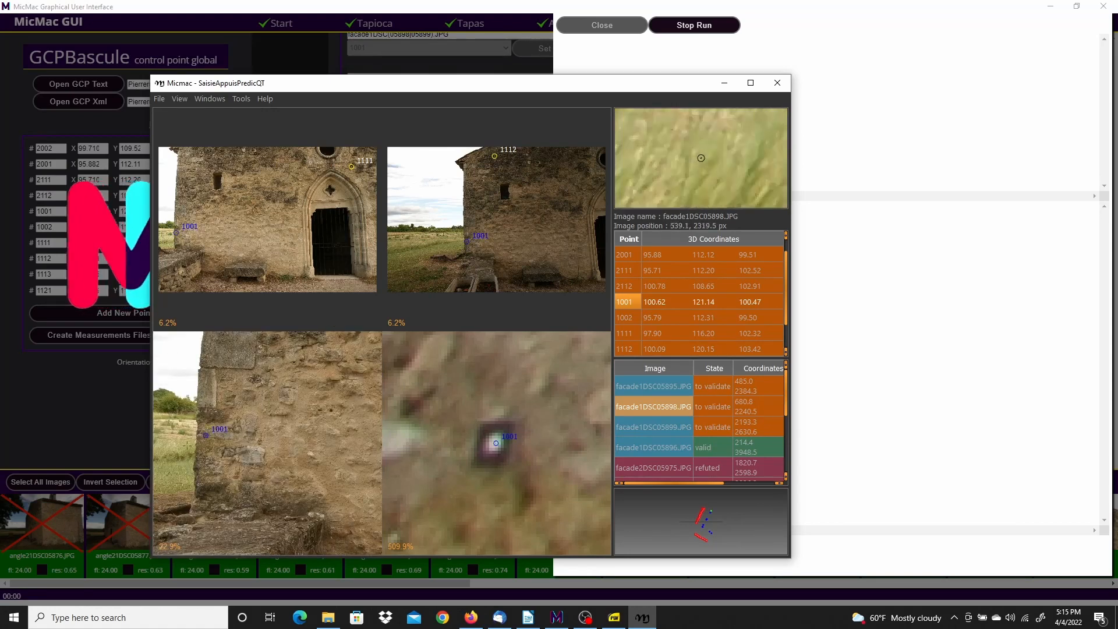
pyautogui.scroll(4, 245, 421)
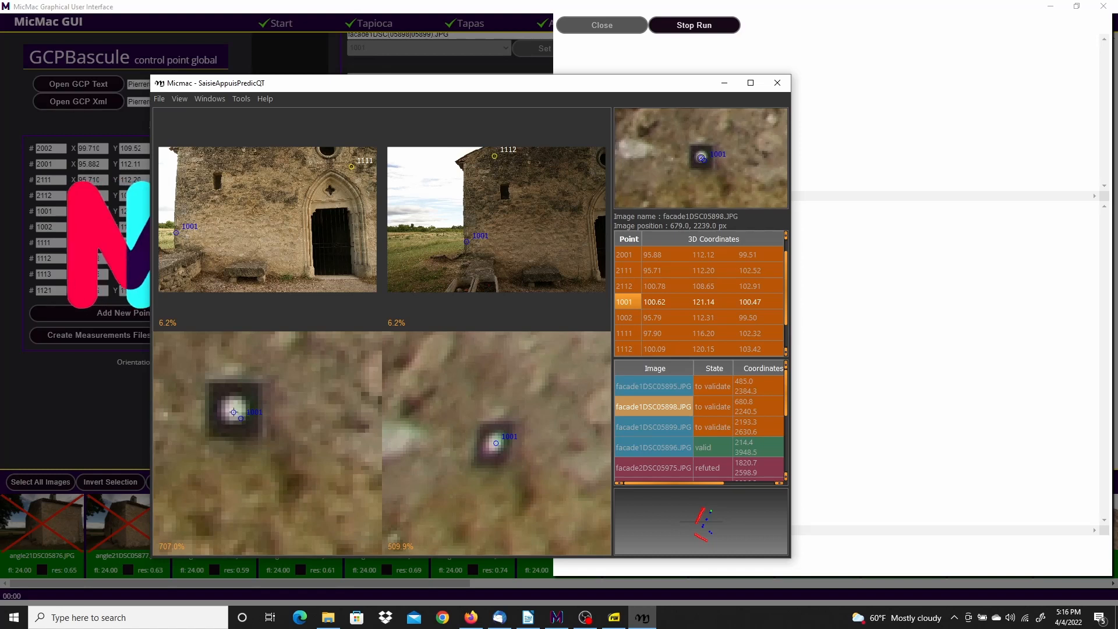
pyautogui.rightClick(234, 410)
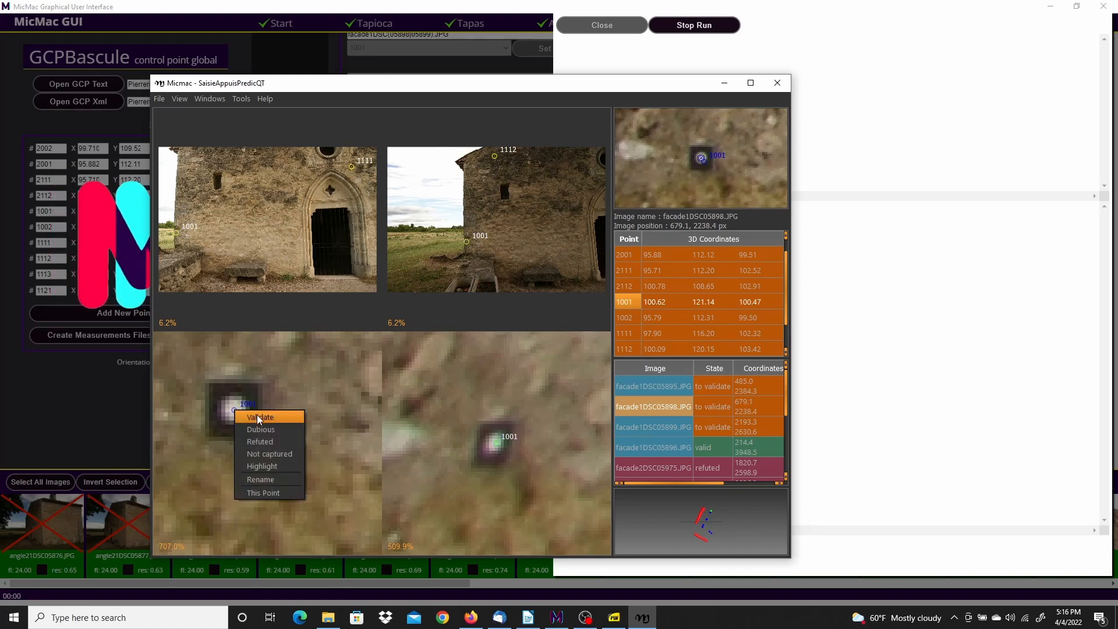
pyautogui.click(258, 417)
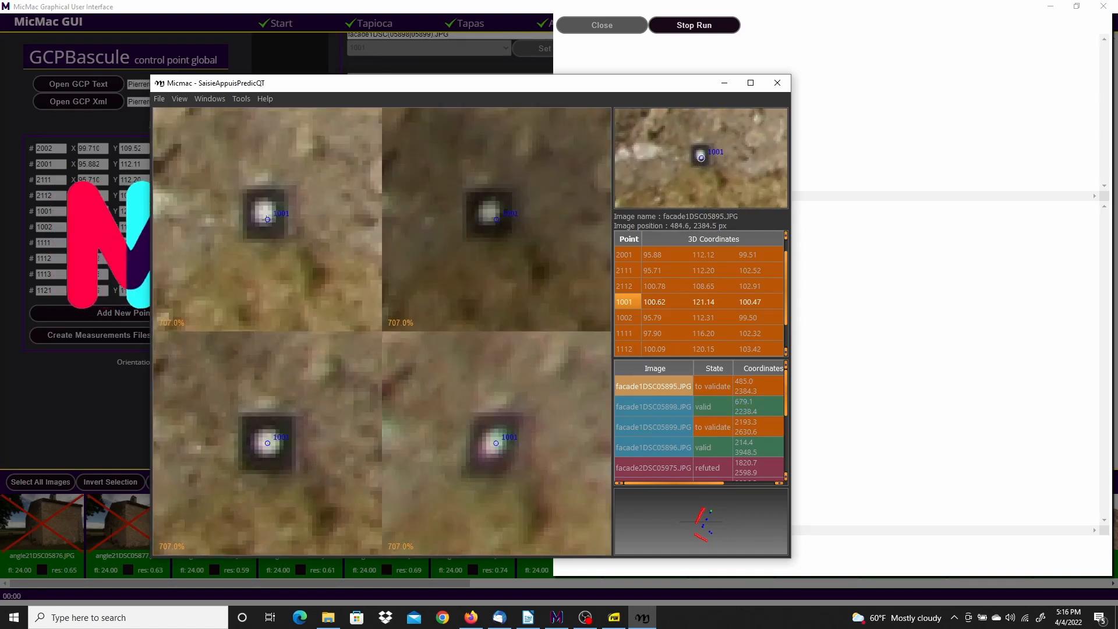
pyautogui.rightClick(263, 210)
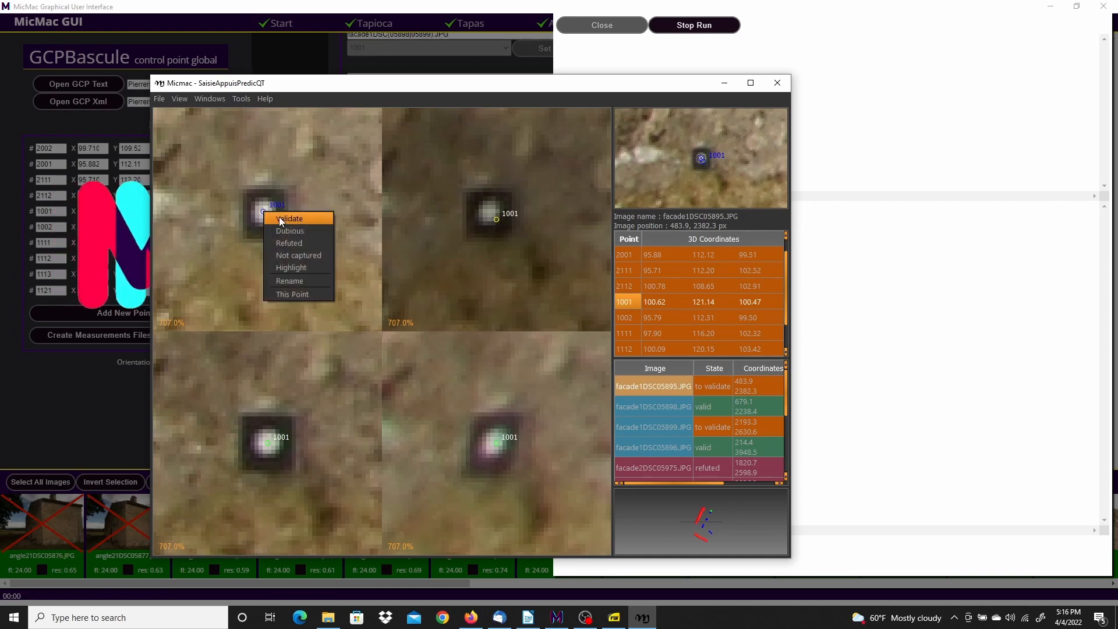
pyautogui.click(294, 225)
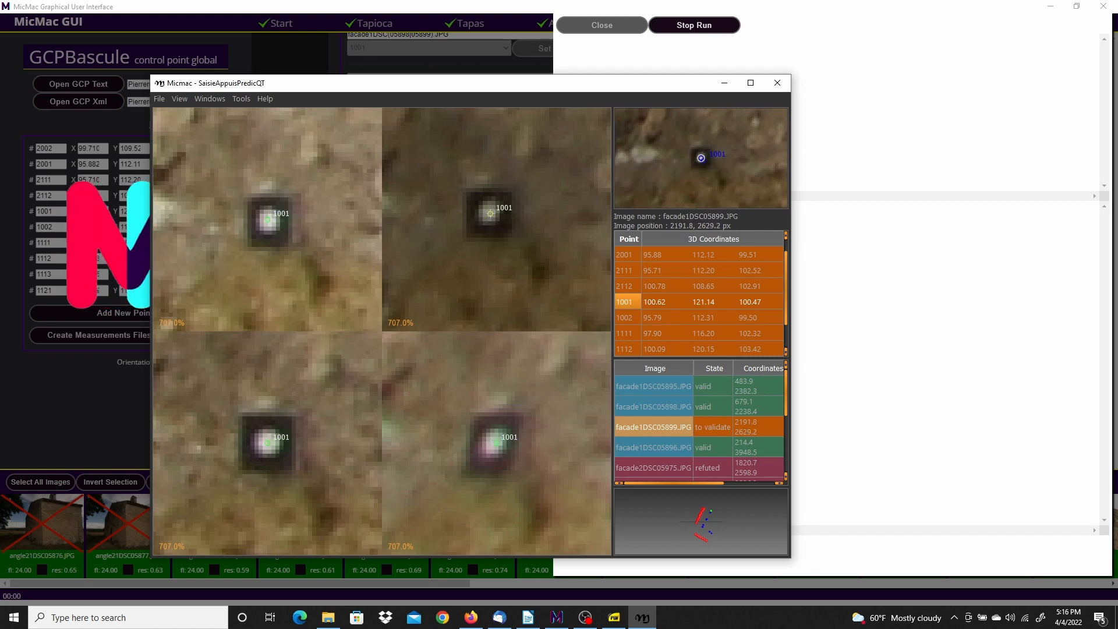
pyautogui.rightClick(490, 213)
pyautogui.click(509, 221)
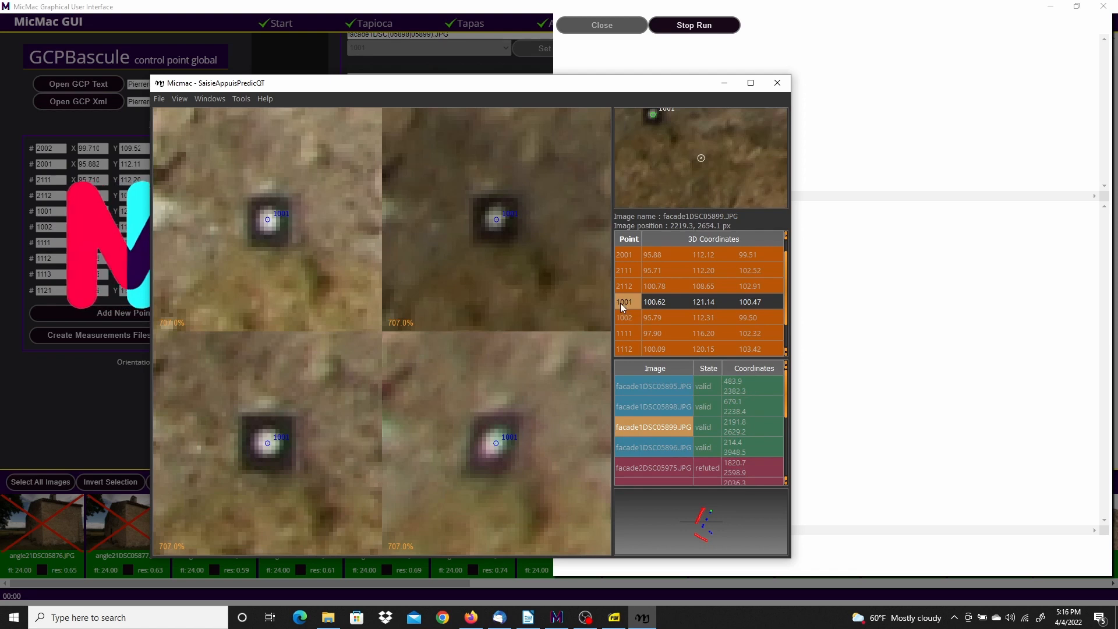
pyautogui.click(640, 303)
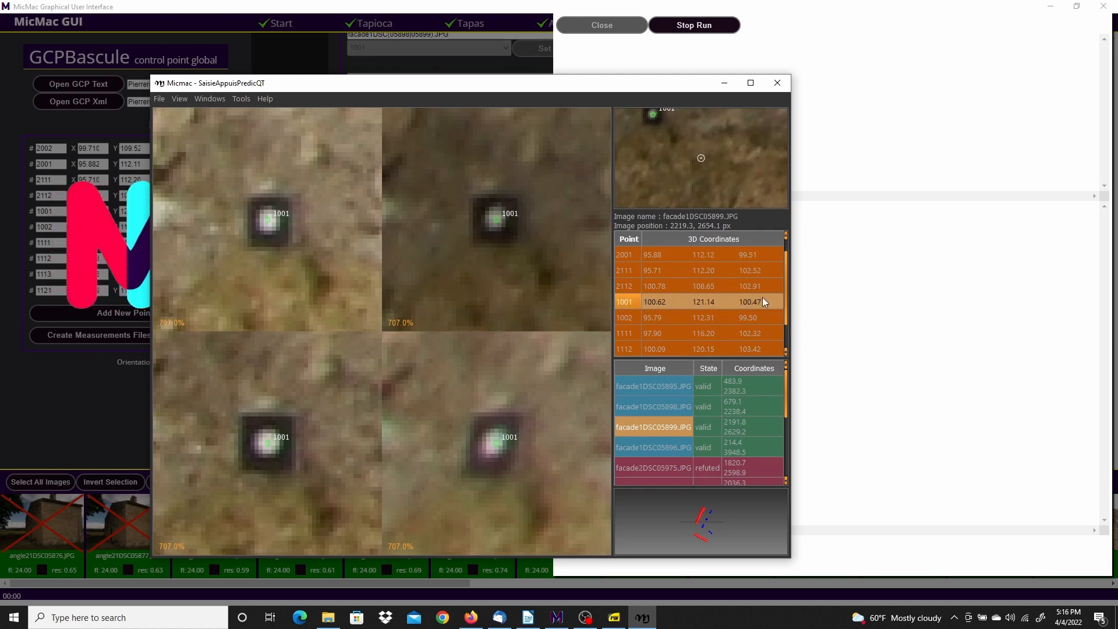
pyautogui.click(748, 300)
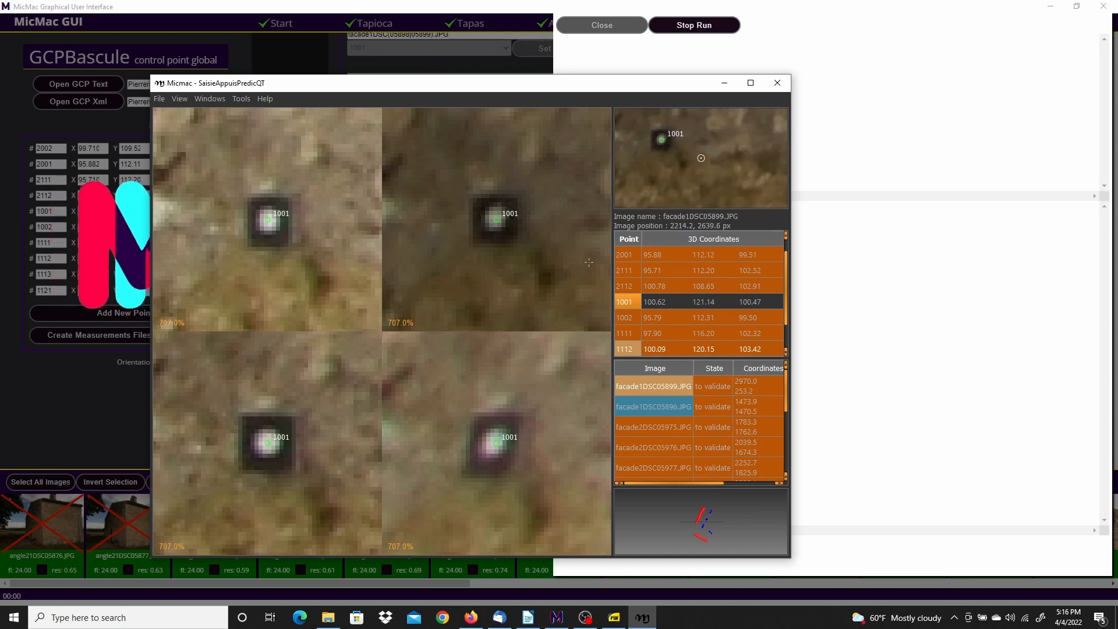
# Load point 1002's images and refute it in facade2DSC05977, 05975, 05976 and 05979
pyautogui.rightClick(627, 317)
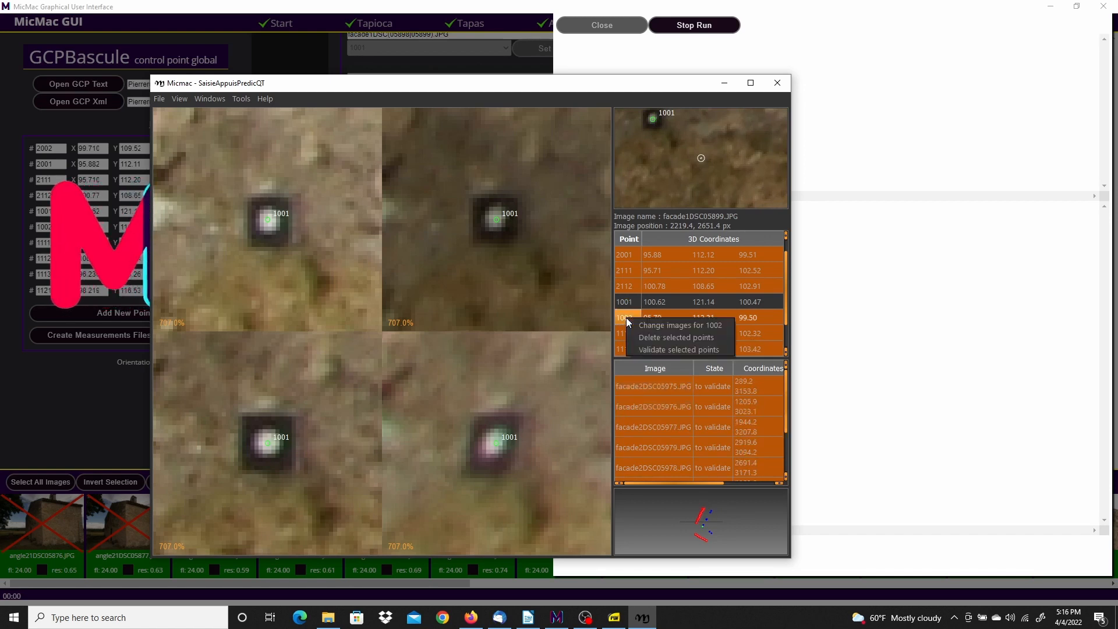
pyautogui.click(666, 327)
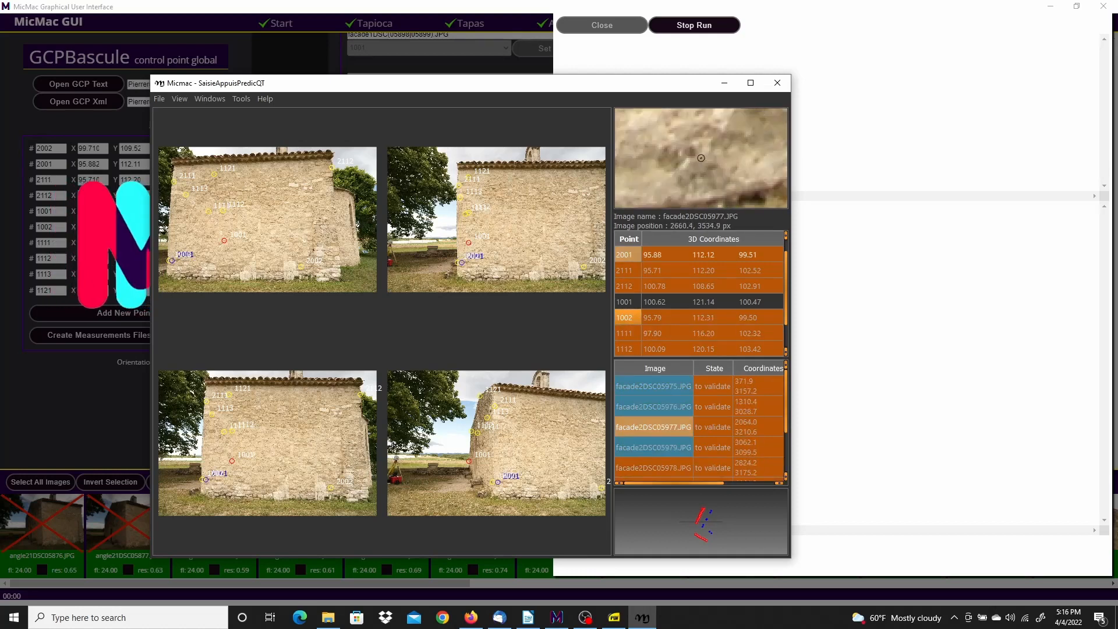
pyautogui.scroll(8, 462, 265)
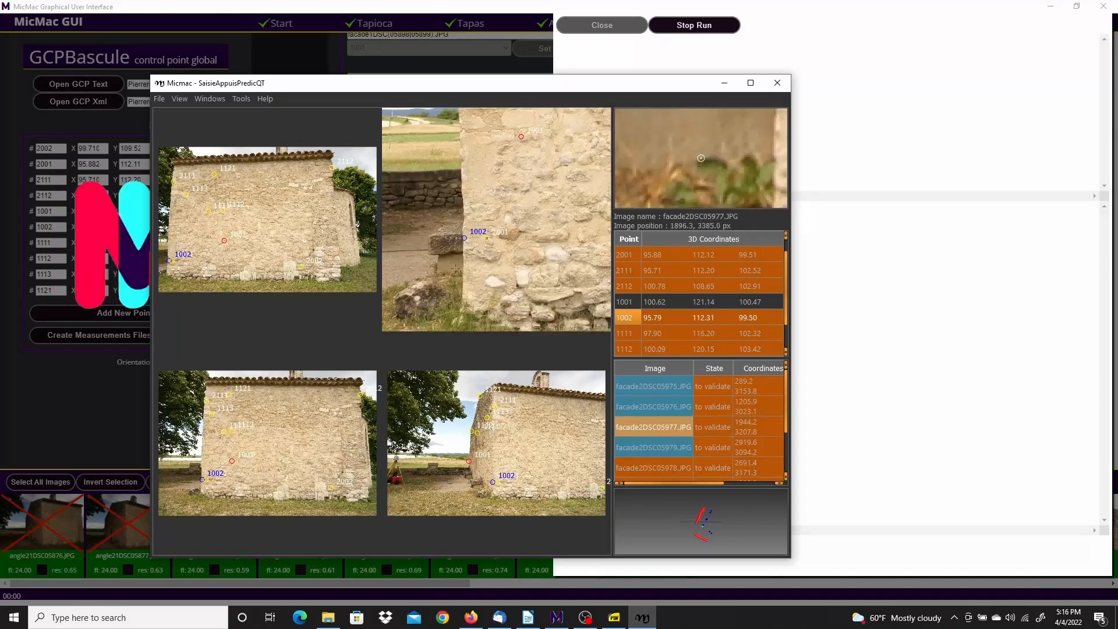
pyautogui.rightClick(466, 266)
pyautogui.click(490, 299)
pyautogui.rightClick(272, 221)
pyautogui.click(297, 253)
pyautogui.rightClick(270, 445)
pyautogui.click(296, 477)
pyautogui.rightClick(499, 447)
pyautogui.click(525, 478)
# Validate 1002 in facade1DSC05885, 05883 and 05887, refute it in facade2DSC05978, then load point 1111
pyautogui.rightClick(622, 321)
pyautogui.click(661, 331)
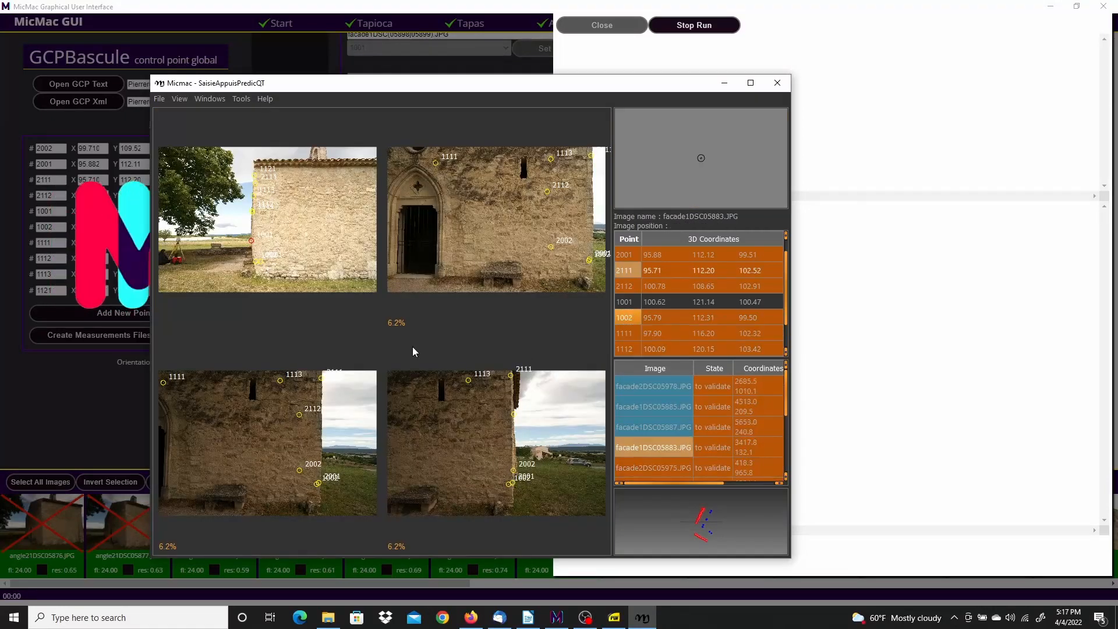
pyautogui.scroll(11, 317, 486)
pyautogui.rightClick(308, 485)
pyautogui.click(328, 493)
pyautogui.rightClick(511, 433)
pyautogui.click(531, 441)
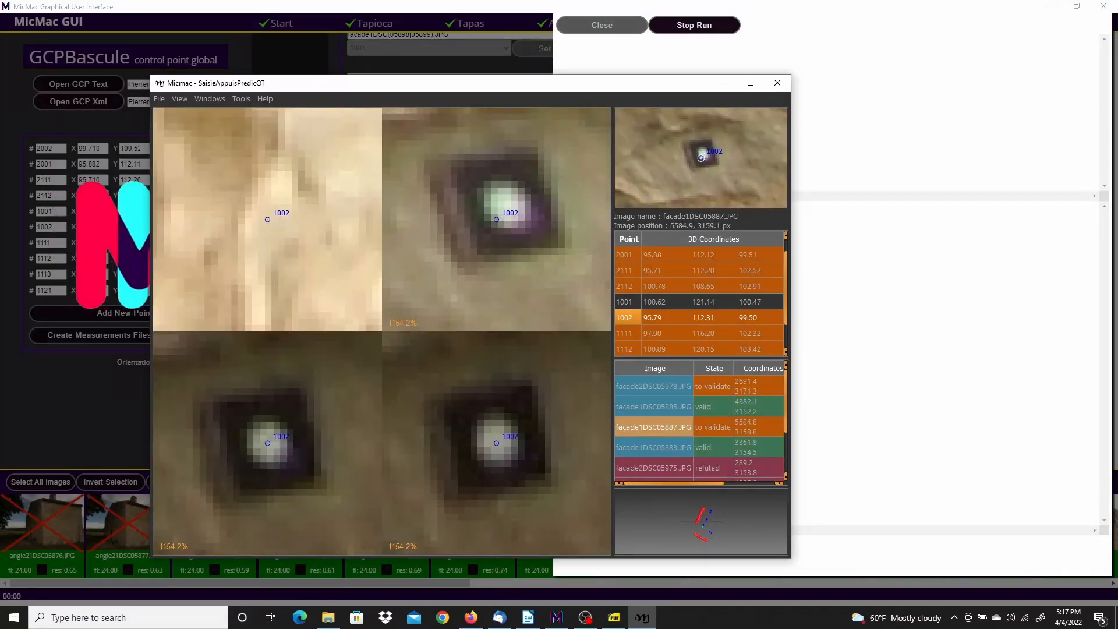
pyautogui.rightClick(507, 206)
pyautogui.click(528, 214)
pyautogui.rightClick(268, 219)
pyautogui.click(292, 251)
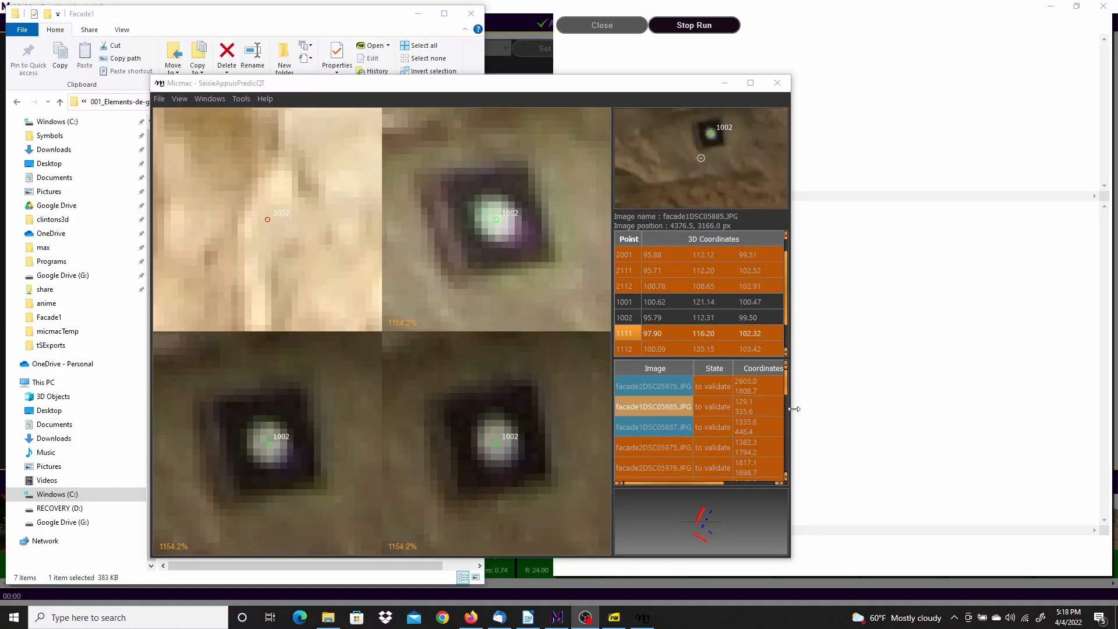
pyautogui.rightClick(625, 332)
pyautogui.click(664, 342)
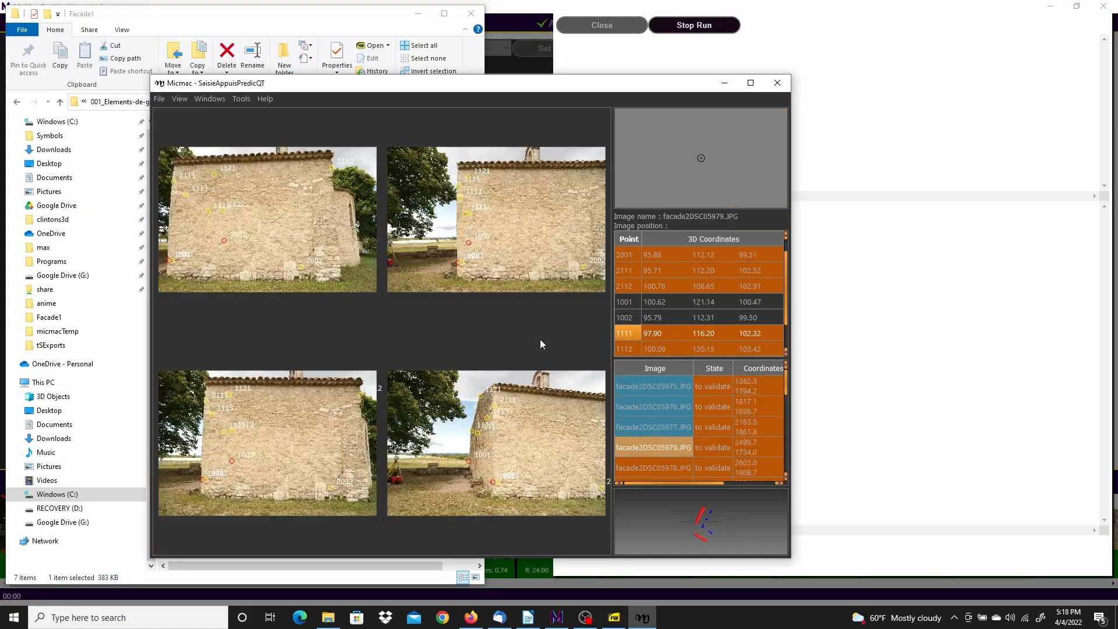
# Refute point 1111 in five facade2 images
pyautogui.scroll(8, 224, 216)
pyautogui.rightClick(218, 180)
pyautogui.click(243, 212)
pyautogui.rightClick(497, 217)
pyautogui.click(532, 250)
pyautogui.rightClick(498, 445)
pyautogui.click(523, 476)
pyautogui.rightClick(268, 445)
pyautogui.click(293, 476)
pyautogui.rightClick(623, 332)
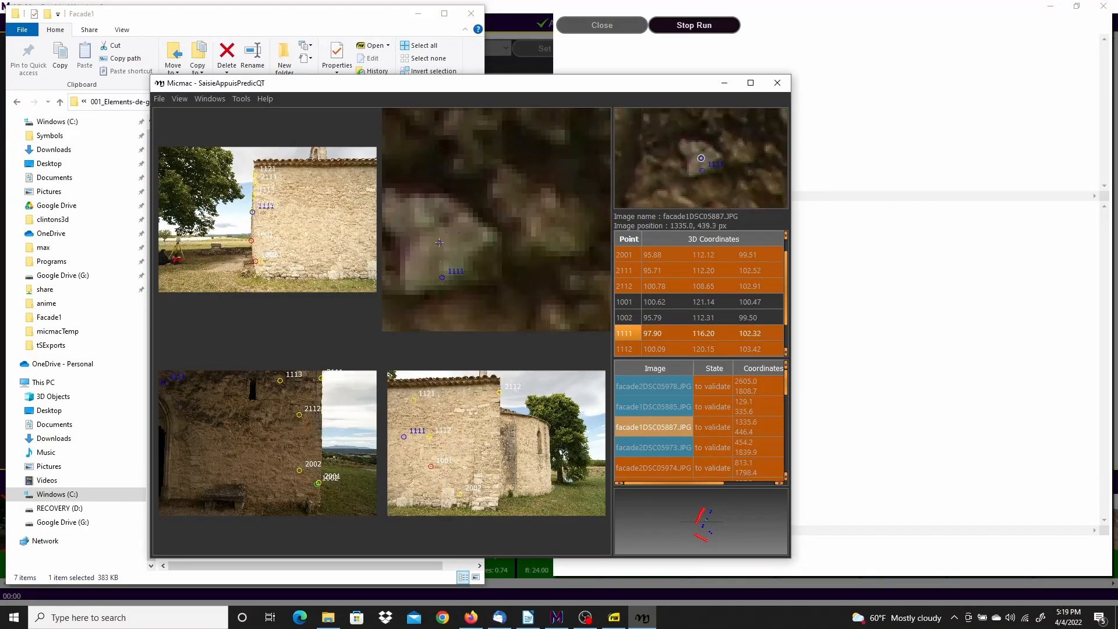
pyautogui.rightClick(269, 220)
pyautogui.click(298, 252)
# Load another image set for 1111, drag it onto its target in four views and validate
pyautogui.rightClick(623, 333)
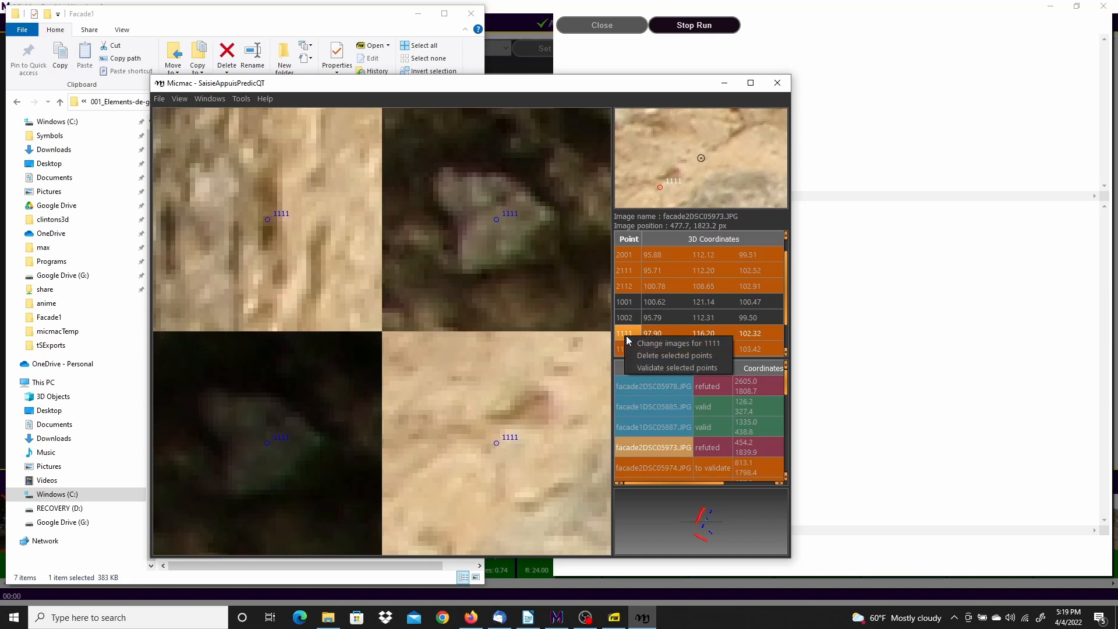
pyautogui.click(664, 342)
pyautogui.scroll(10, 461, 232)
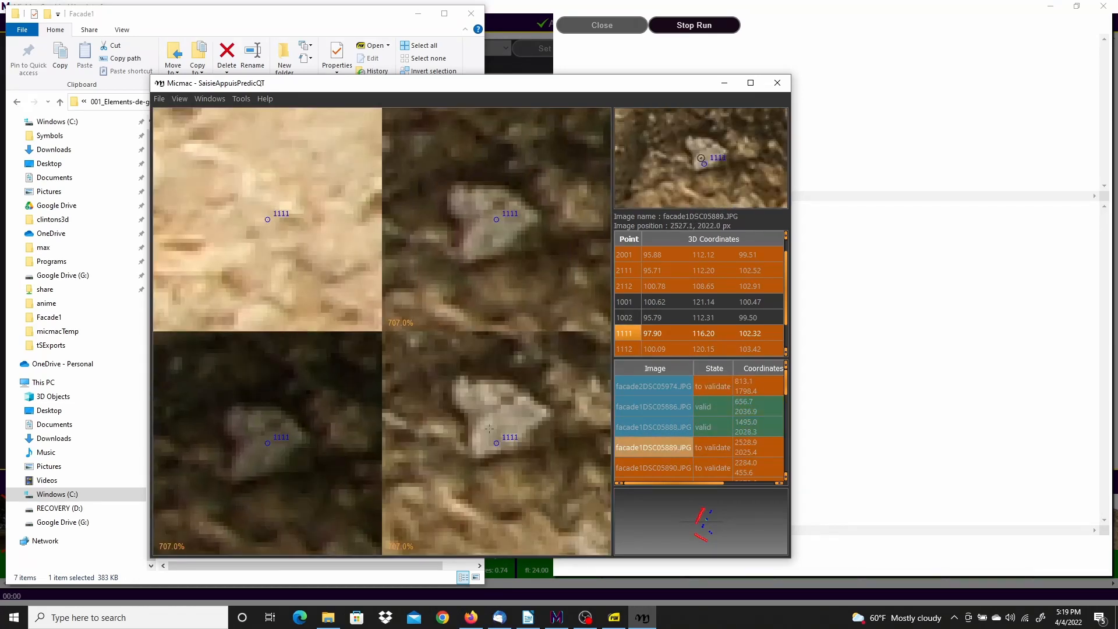
pyautogui.click(634, 332)
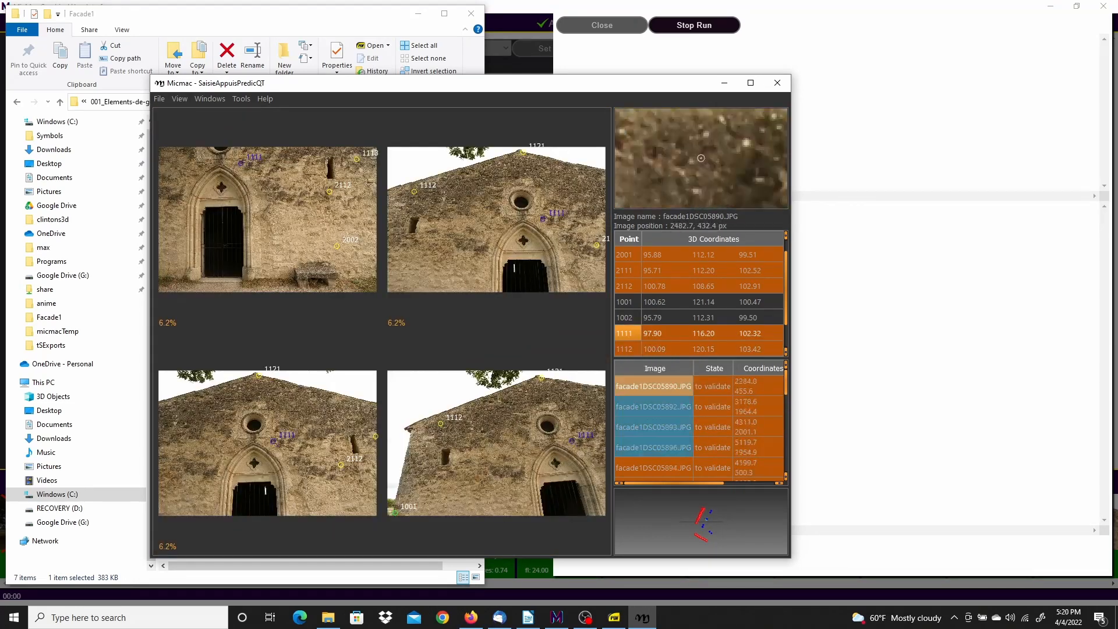
pyautogui.scroll(10, 240, 163)
pyautogui.moveTo(226, 176); pyautogui.dragTo(245, 153)
pyautogui.moveTo(497, 219); pyautogui.dragTo(517, 189)
pyautogui.moveTo(497, 443); pyautogui.dragTo(513, 412)
pyautogui.moveTo(268, 443); pyautogui.dragTo(280, 413)
pyautogui.click(622, 334)
# Fine-tune point 1111's position in the four displayed facade1 views
pyautogui.scroll(8, 312, 163)
pyautogui.moveTo(234, 235); pyautogui.dragTo(244, 219)
pyautogui.moveTo(497, 220); pyautogui.dragTo(512, 206)
pyautogui.moveTo(497, 443); pyautogui.dragTo(516, 426)
pyautogui.moveTo(268, 444); pyautogui.dragTo(275, 429)
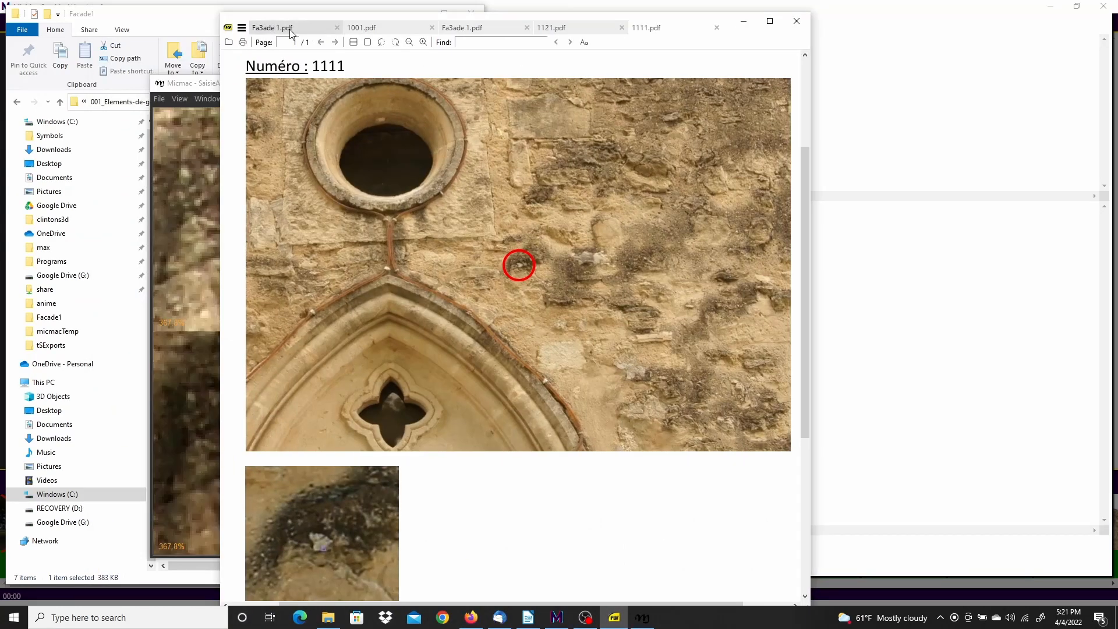
# Open the 1112.pdf reference sheet beside the point review window
pyautogui.click(478, 28)
pyautogui.click(180, 18)
pyautogui.doubleClick(196, 177)
pyautogui.keyDown('ctrl'); pyautogui.scroll(3, 611, 275); pyautogui.keyUp('ctrl')
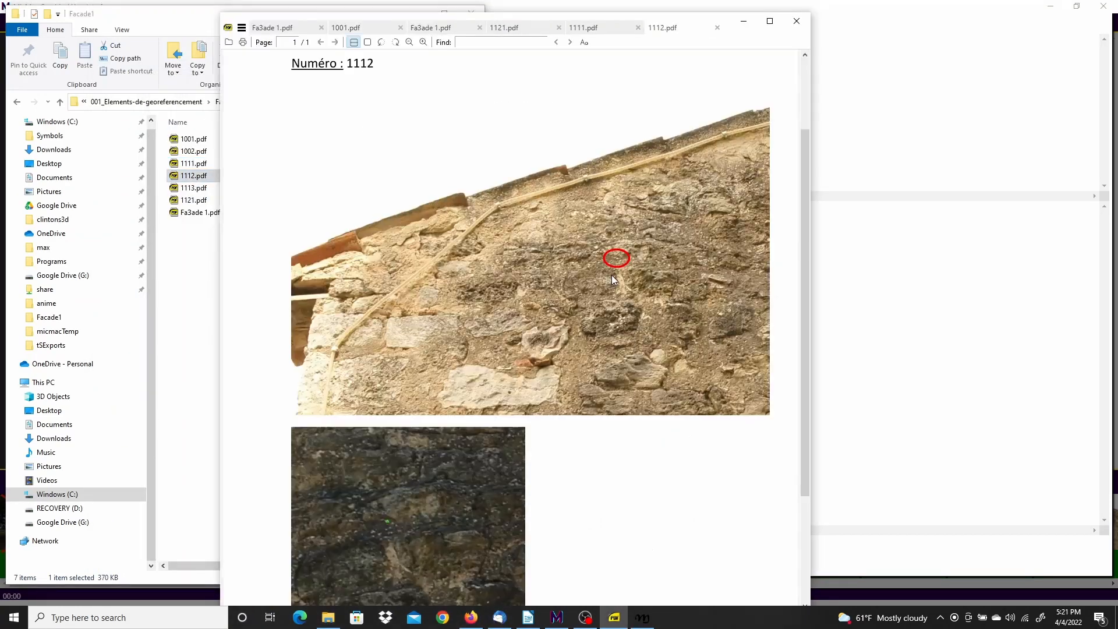
pyautogui.moveTo(695, 21); pyautogui.dragTo(662, 22)
pyautogui.click(711, 24)
# Mark point 1112 as dubious in the first image checked
pyautogui.click(697, 86)
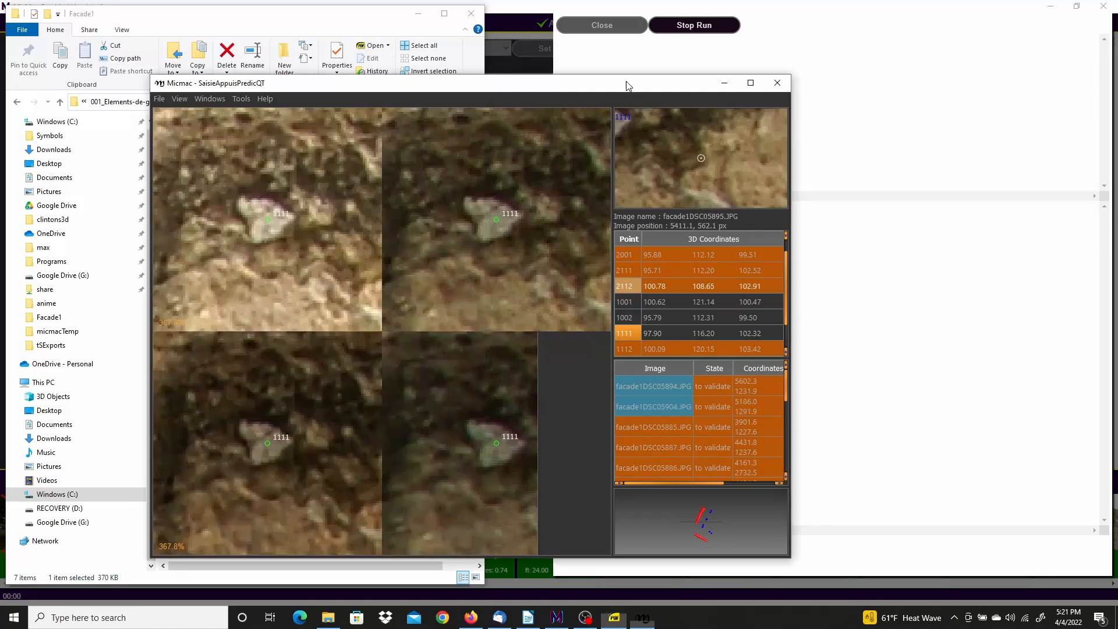
pyautogui.click(625, 351)
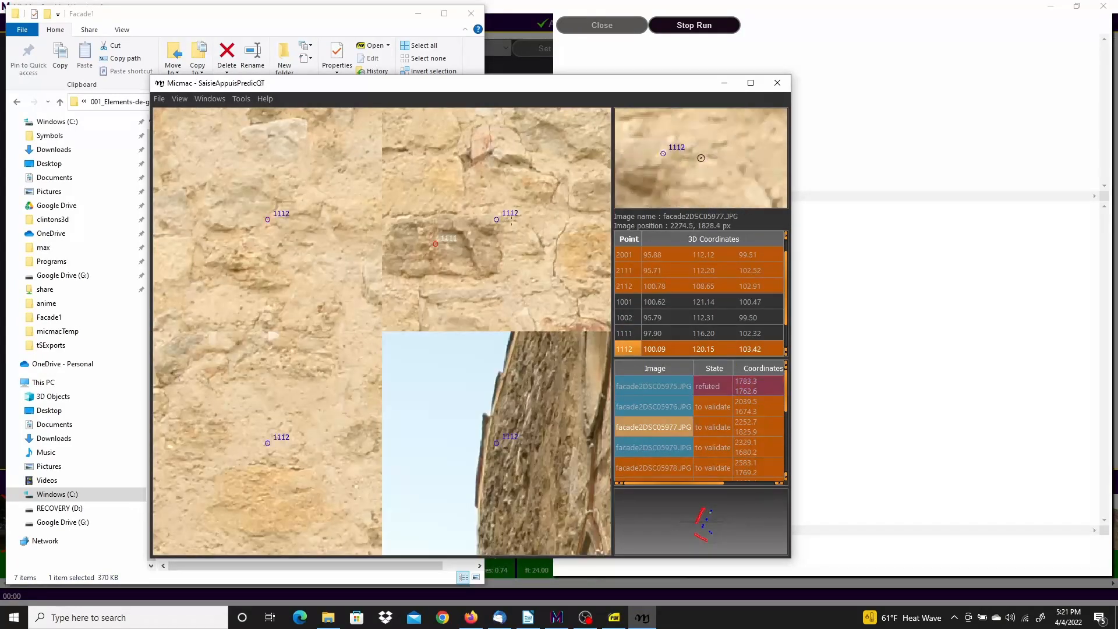
pyautogui.rightClick(268, 443)
pyautogui.click(290, 463)
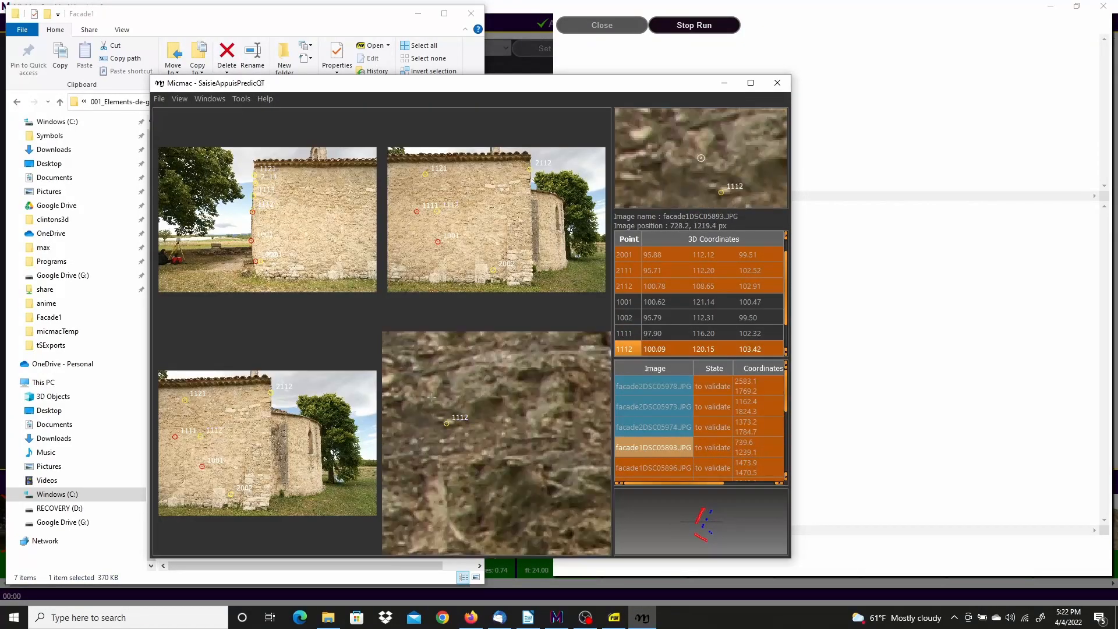
pyautogui.scroll(-3, 479, 453)
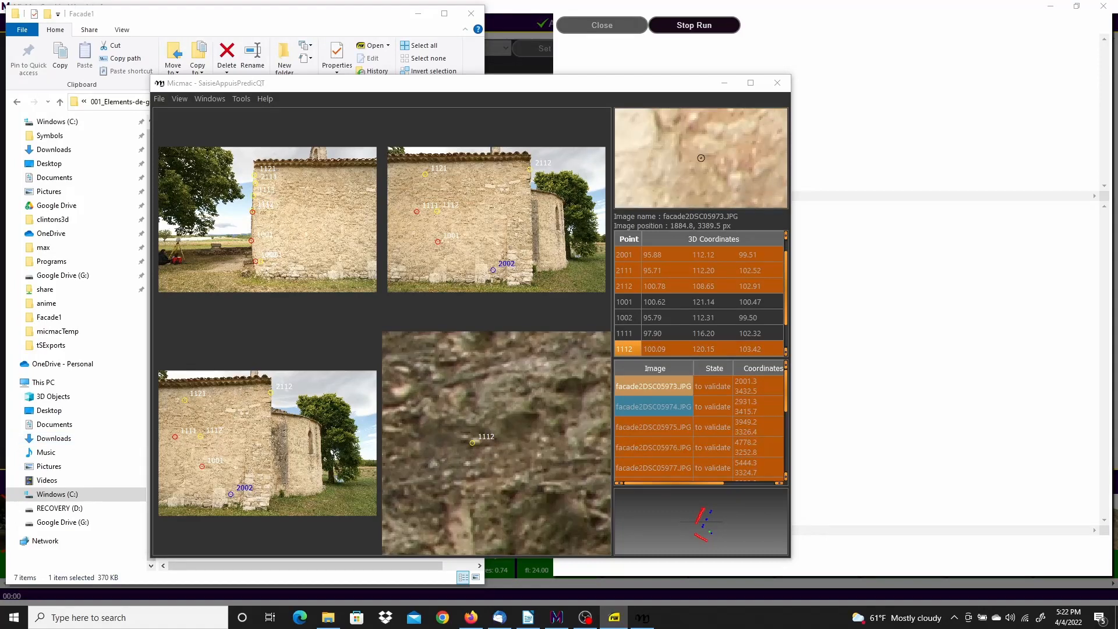
pyautogui.scroll(3, 443, 467)
pyautogui.scroll(-3, 510, 466)
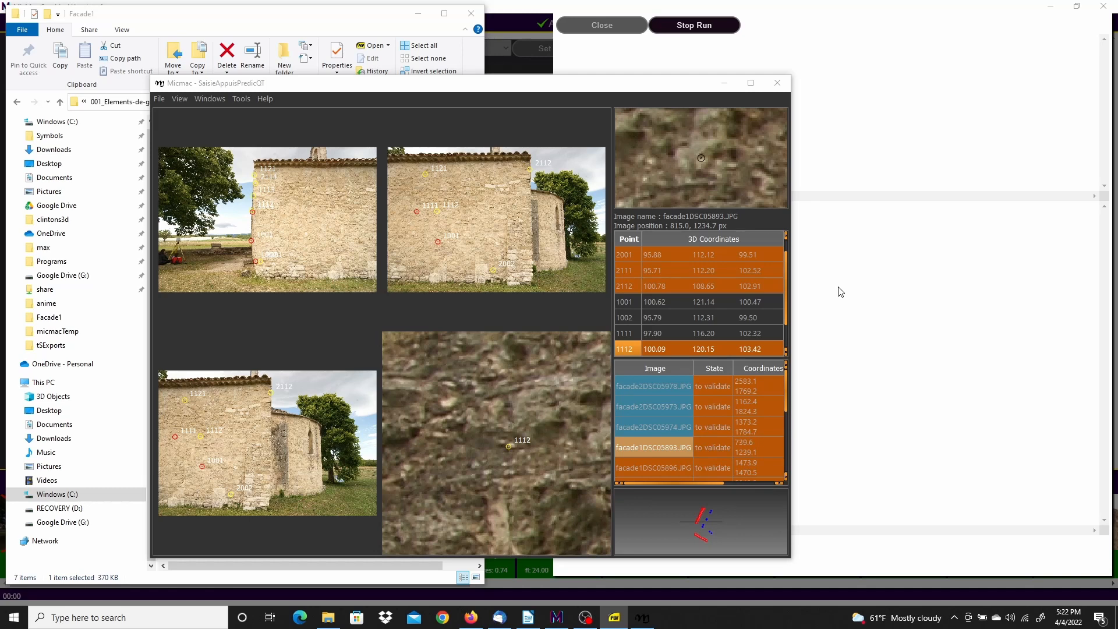
pyautogui.moveTo(787, 277); pyautogui.dragTo(785, 299)
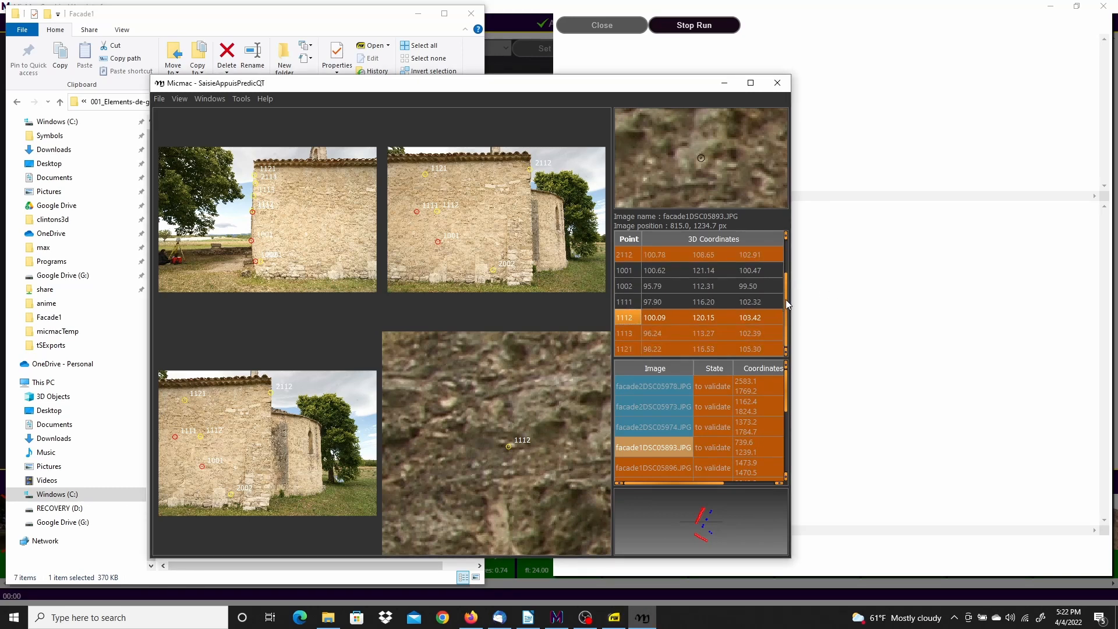
# Load a different image set for 1113, then reload other images for point 1112
pyautogui.click(624, 334)
pyautogui.rightClick(624, 333)
pyautogui.click(670, 340)
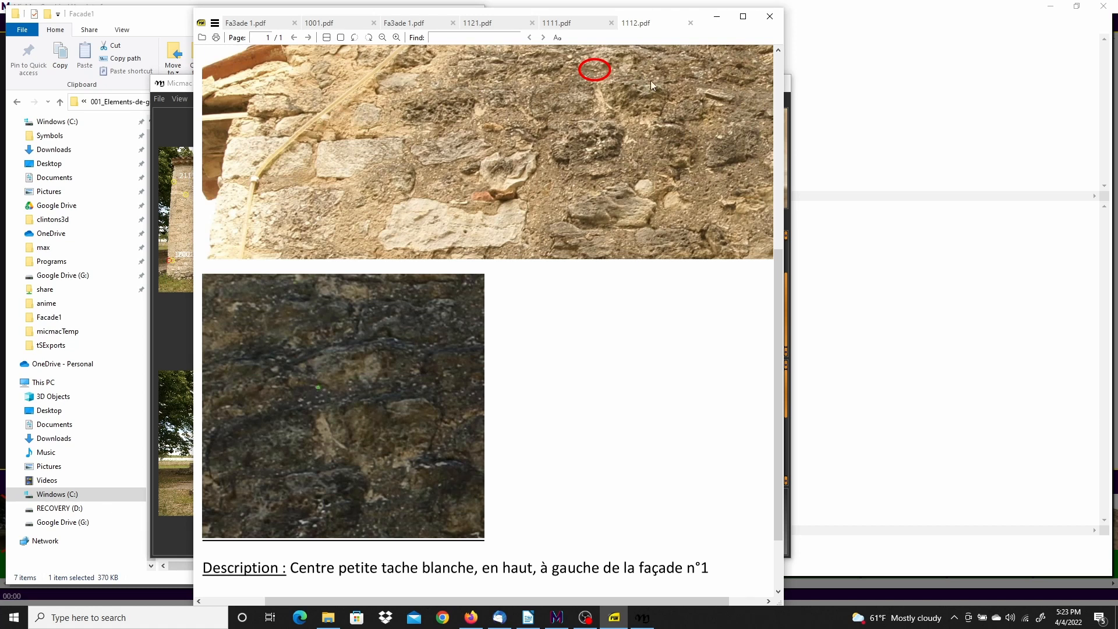
pyautogui.click(717, 17)
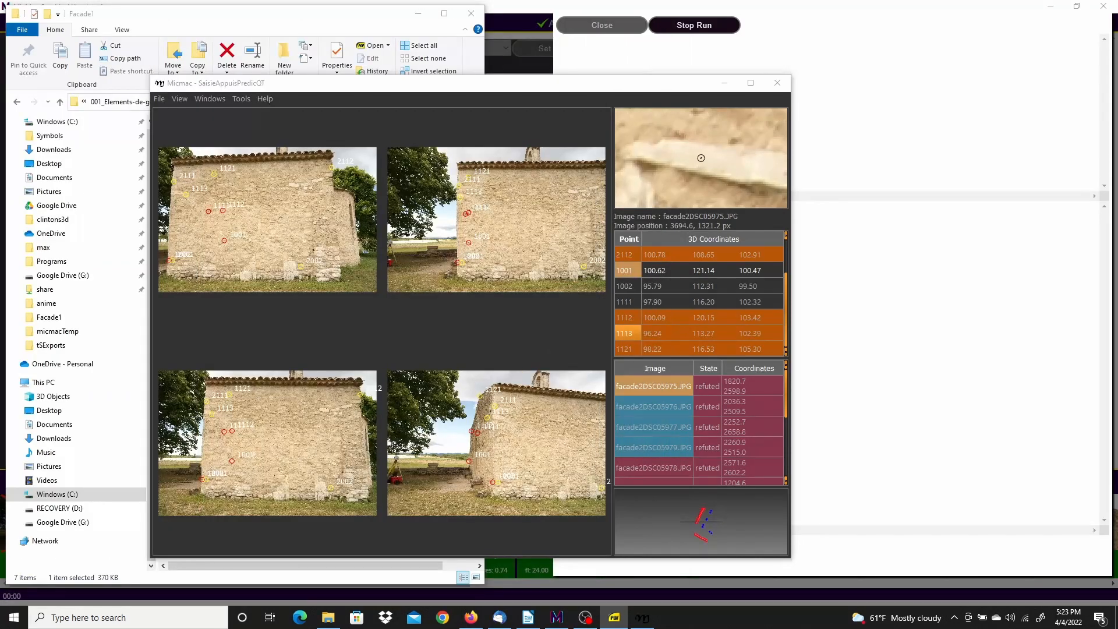
pyautogui.click(627, 319)
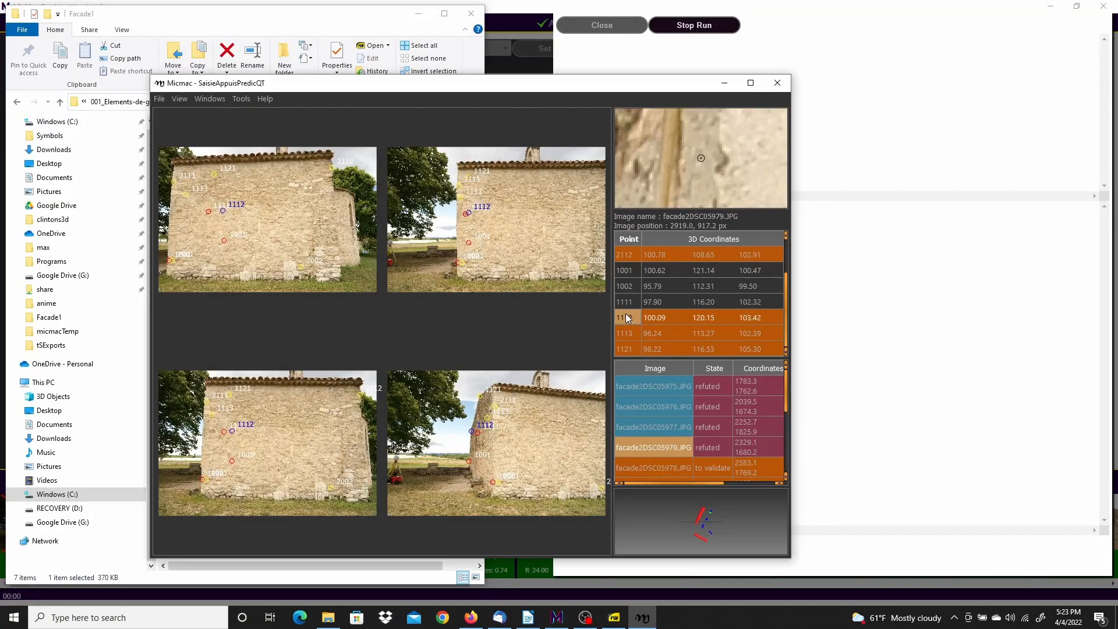
pyautogui.rightClick(626, 317)
pyautogui.click(647, 321)
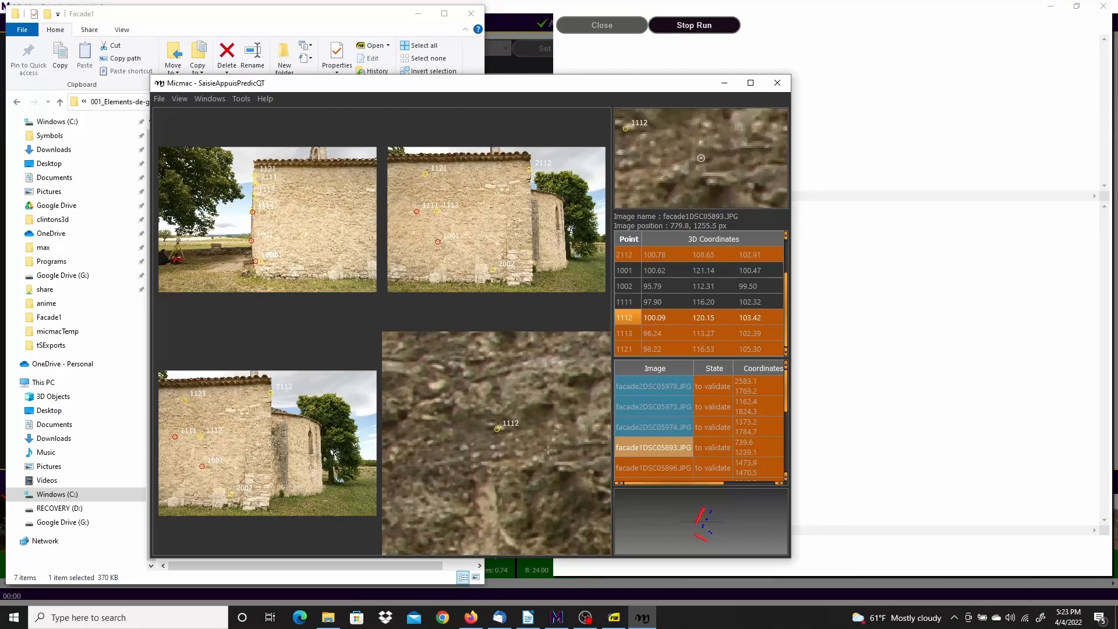
pyautogui.scroll(1, 523, 462)
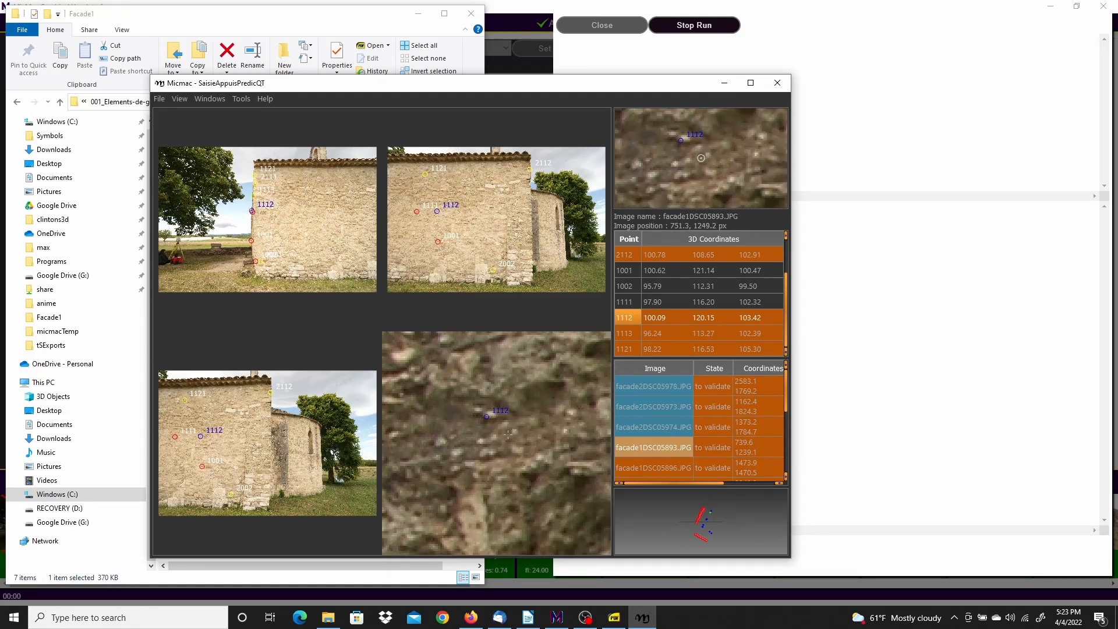
pyautogui.scroll(2, 488, 420)
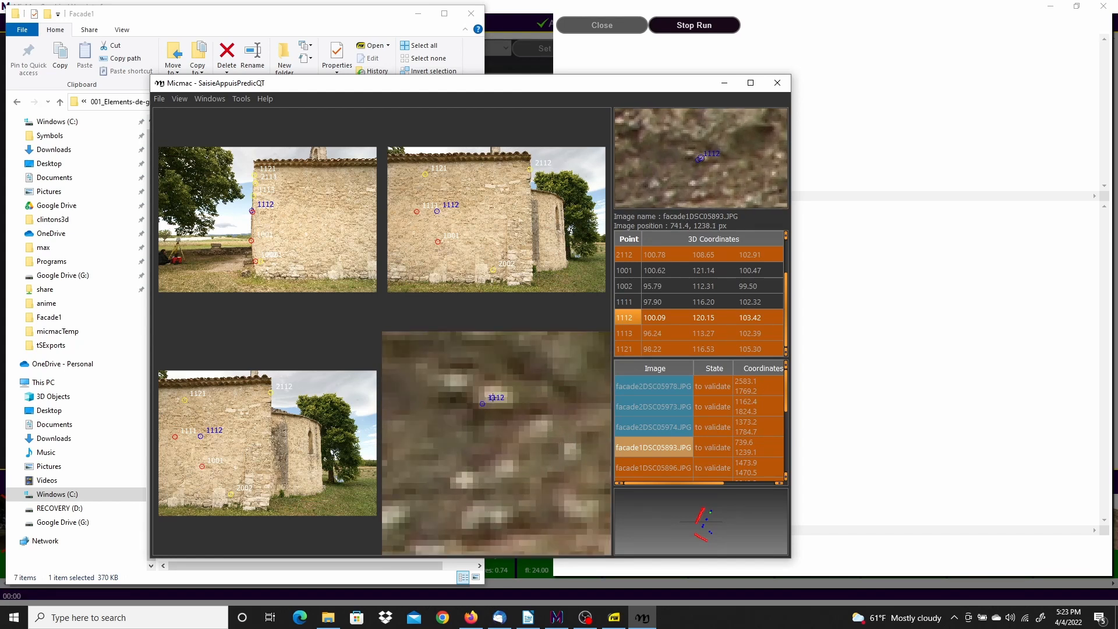
# Validate point 1112 in facade1DSC05893 and refute it in four other images
pyautogui.rightClick(493, 397)
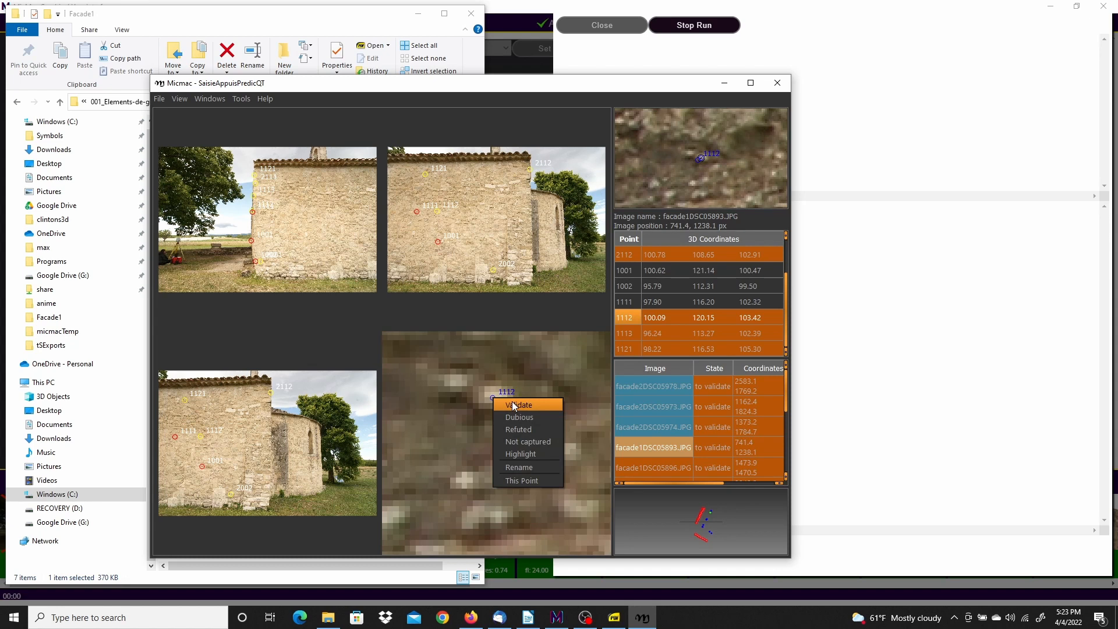
pyautogui.click(515, 406)
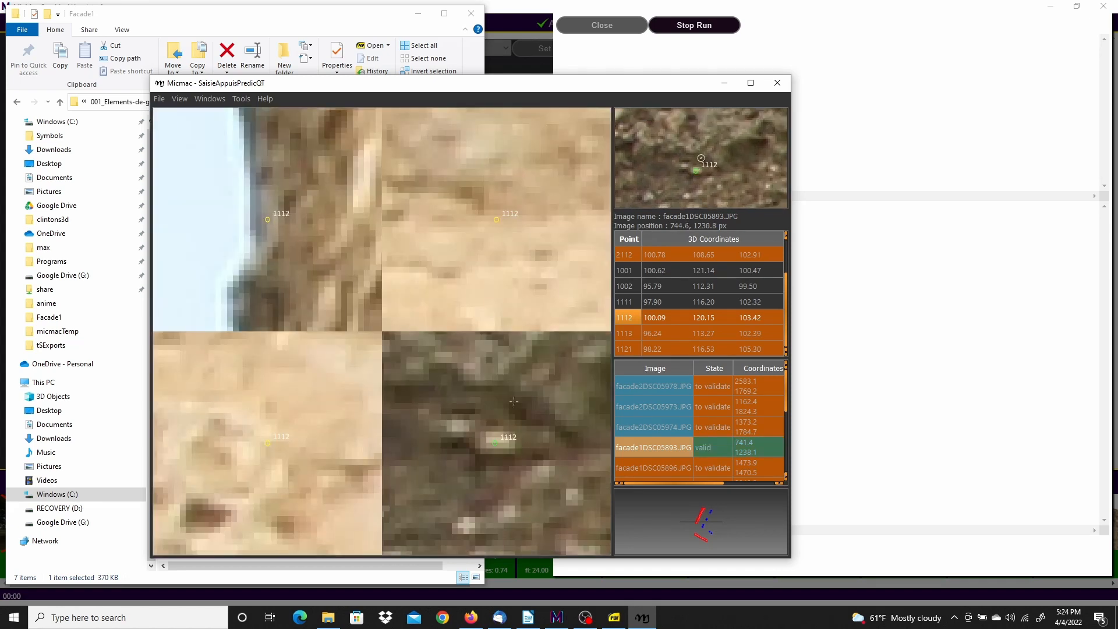
pyautogui.rightClick(497, 221)
pyautogui.click(520, 249)
pyautogui.rightClick(271, 218)
pyautogui.click(296, 245)
pyautogui.rightClick(272, 439)
pyautogui.click(296, 468)
pyautogui.rightClick(618, 318)
pyautogui.click(646, 325)
# Nudge 1112 onto the matching spot in four views, then select point 1113
pyautogui.moveTo(280, 234); pyautogui.dragTo(288, 232)
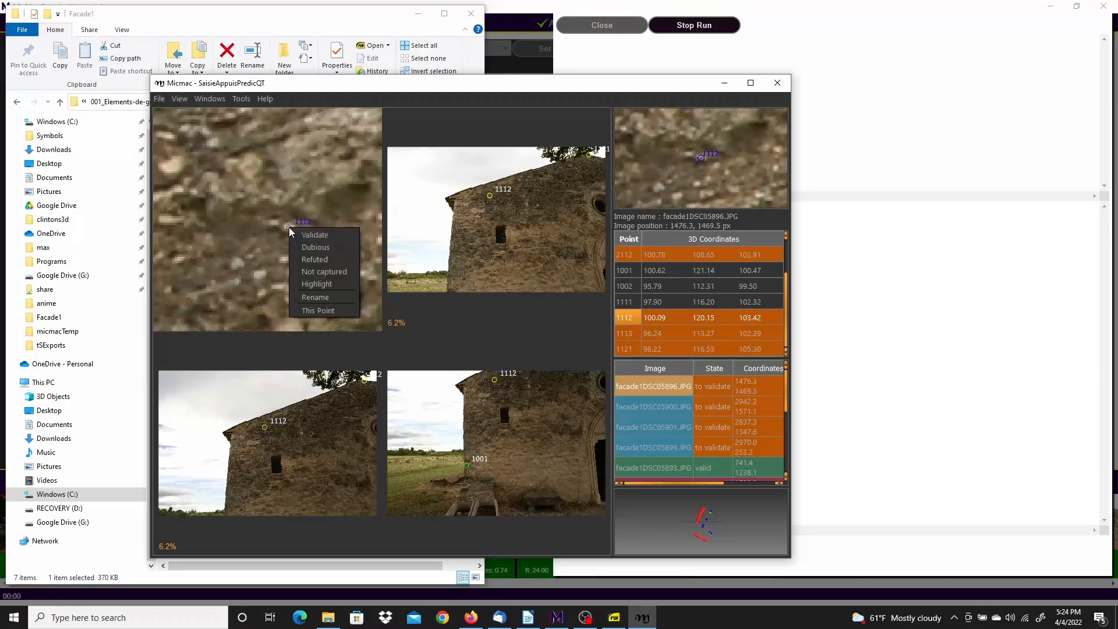
pyautogui.moveTo(496, 219); pyautogui.dragTo(500, 217)
pyautogui.moveTo(496, 444); pyautogui.dragTo(501, 439)
pyautogui.moveTo(268, 443); pyautogui.dragTo(272, 439)
pyautogui.rightClick(628, 330)
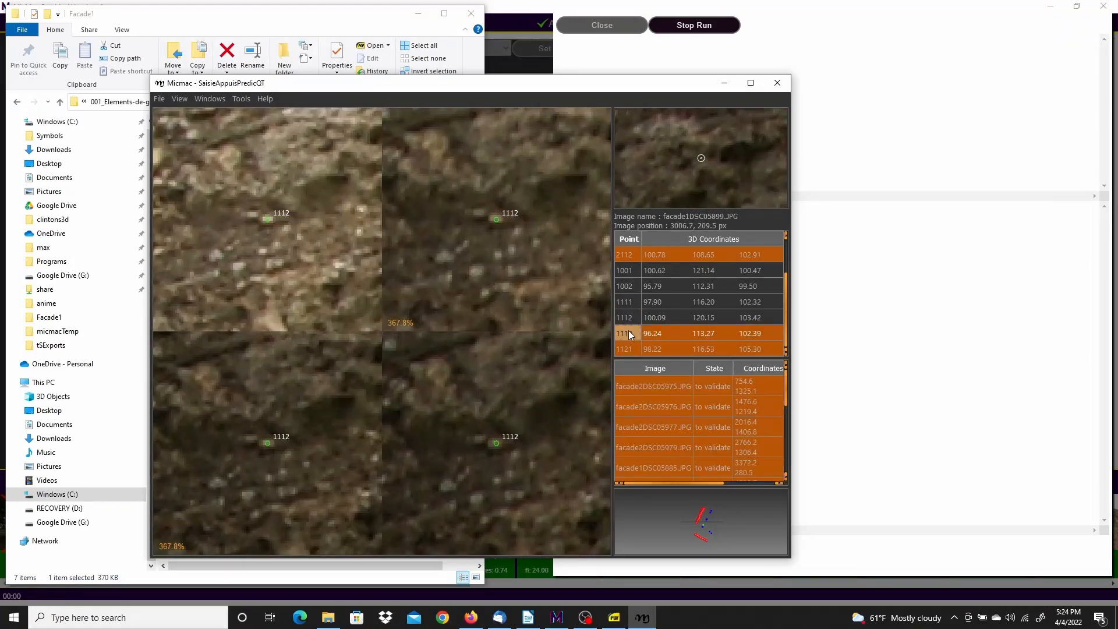
pyautogui.click(653, 338)
pyautogui.click(614, 617)
# Open the 1113.pdf reference sheet, compare it with the facade overview, then hide the viewers
pyautogui.click(328, 617)
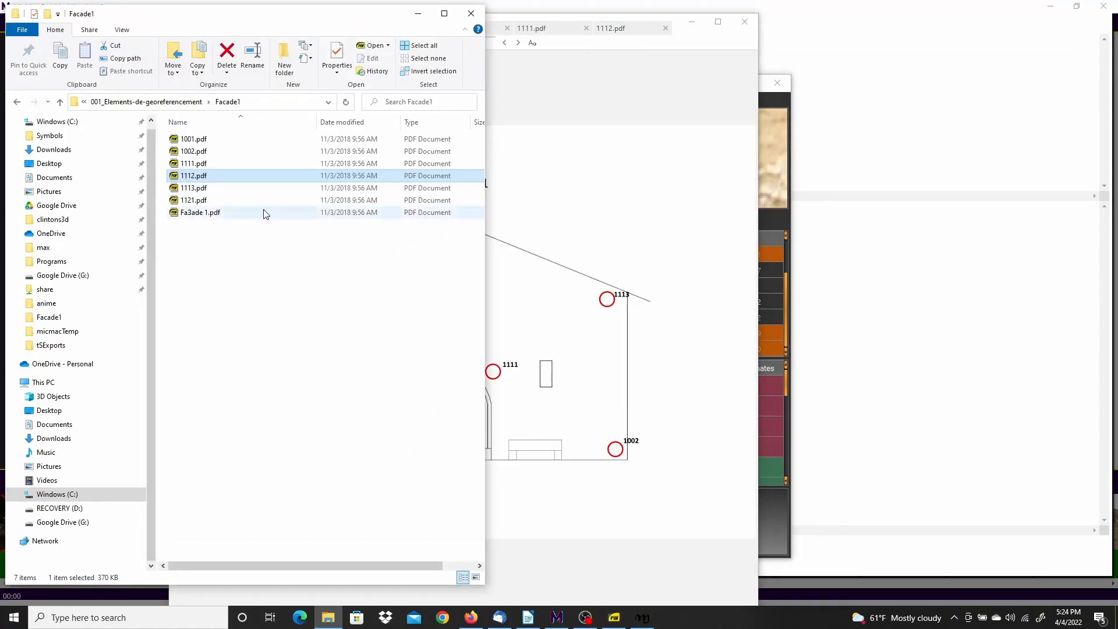
pyautogui.doubleClick(194, 188)
pyautogui.keyDown('ctrl'); pyautogui.scroll(5, 519, 270); pyautogui.keyUp('ctrl')
pyautogui.click(352, 31)
pyautogui.click(692, 22)
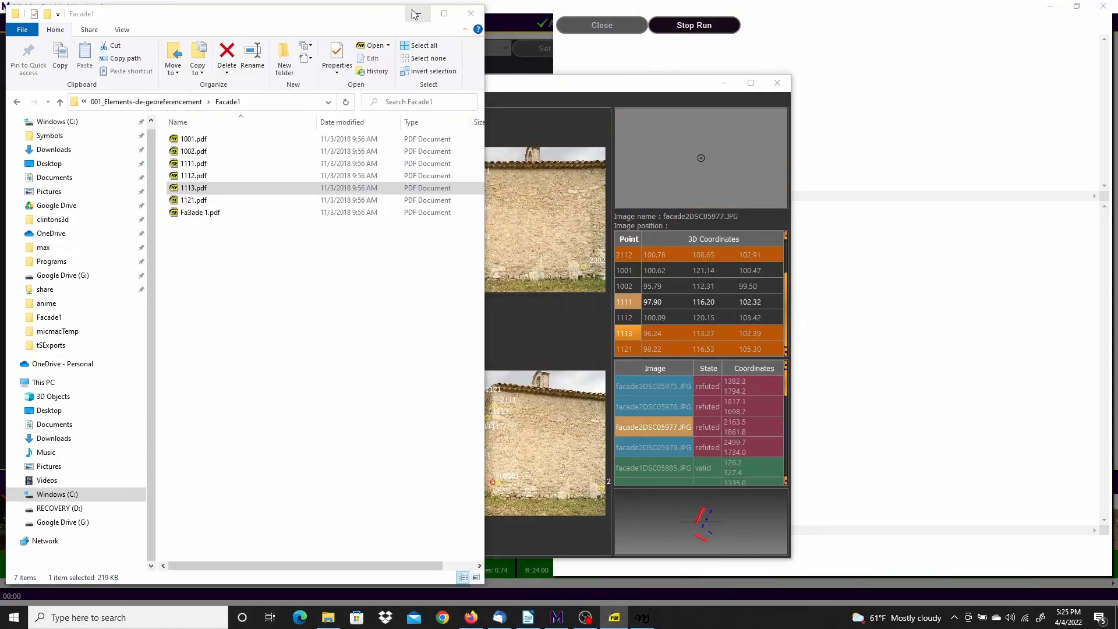
pyautogui.click(418, 13)
pyautogui.scroll(5, 462, 195)
# Refute point 1113 in several facade2 images and mark it dubious in facade2DSC05979
pyautogui.rightClick(461, 196)
pyautogui.click(486, 231)
pyautogui.click(628, 333)
pyautogui.rightClick(267, 221)
pyautogui.click(290, 254)
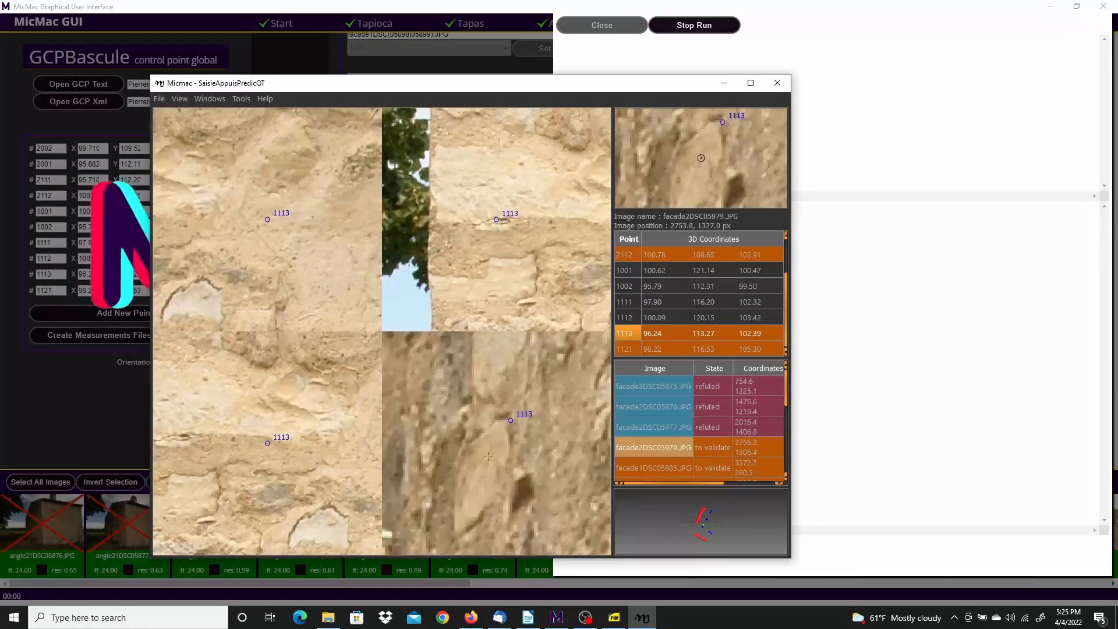
pyautogui.rightClick(505, 431)
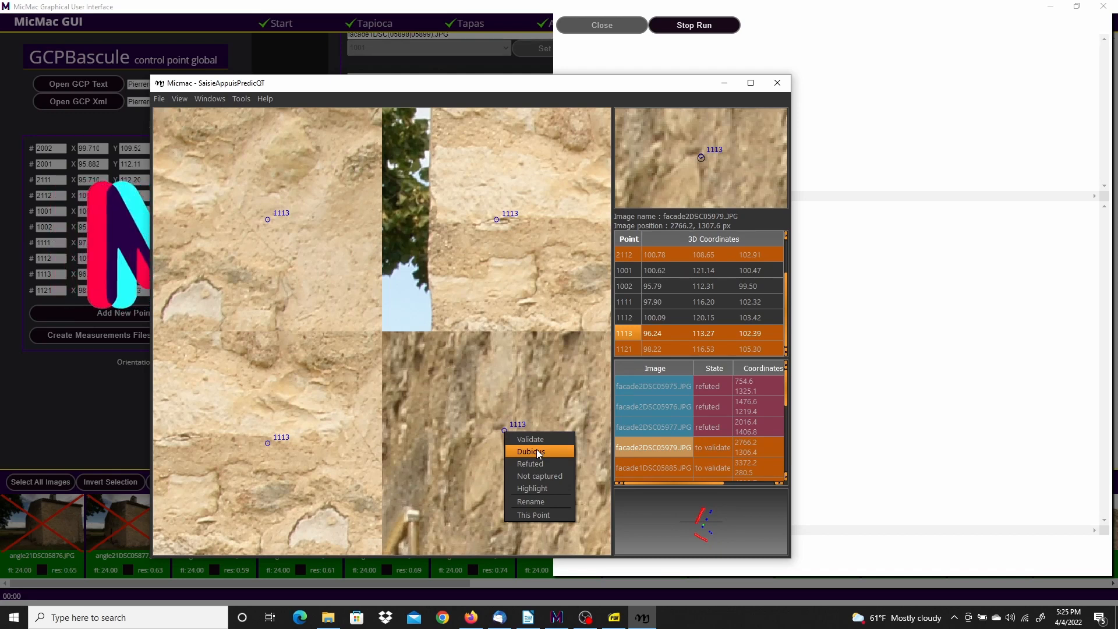
pyautogui.click(537, 453)
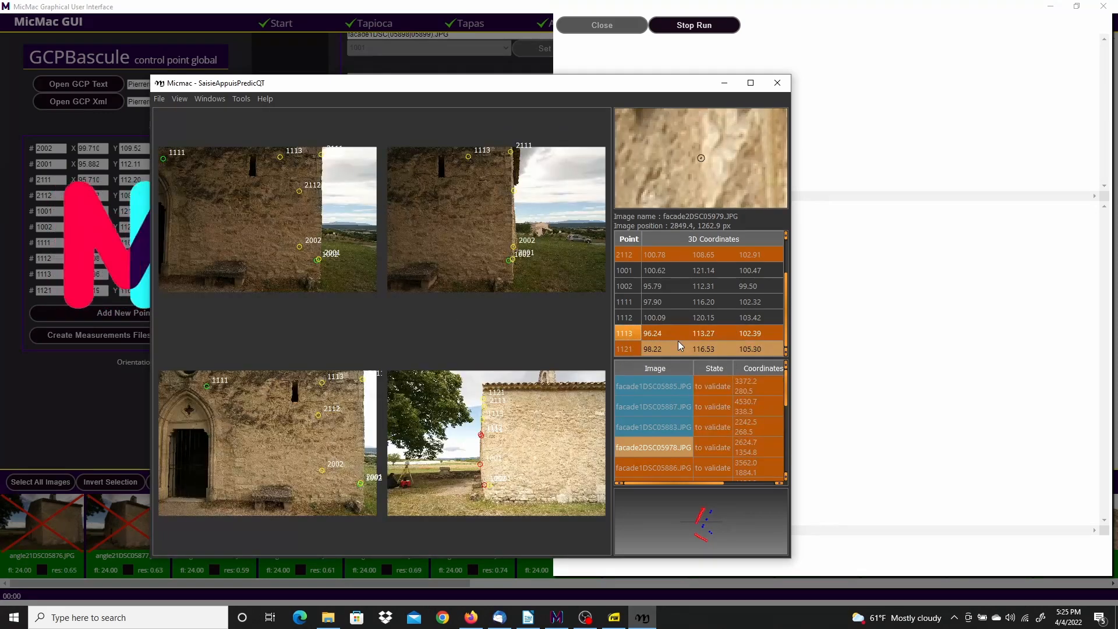
# Validate point 1113 in the first facade1 images (05884, 05885, 05887)
pyautogui.scroll(8, 322, 383)
pyautogui.rightClick(297, 402)
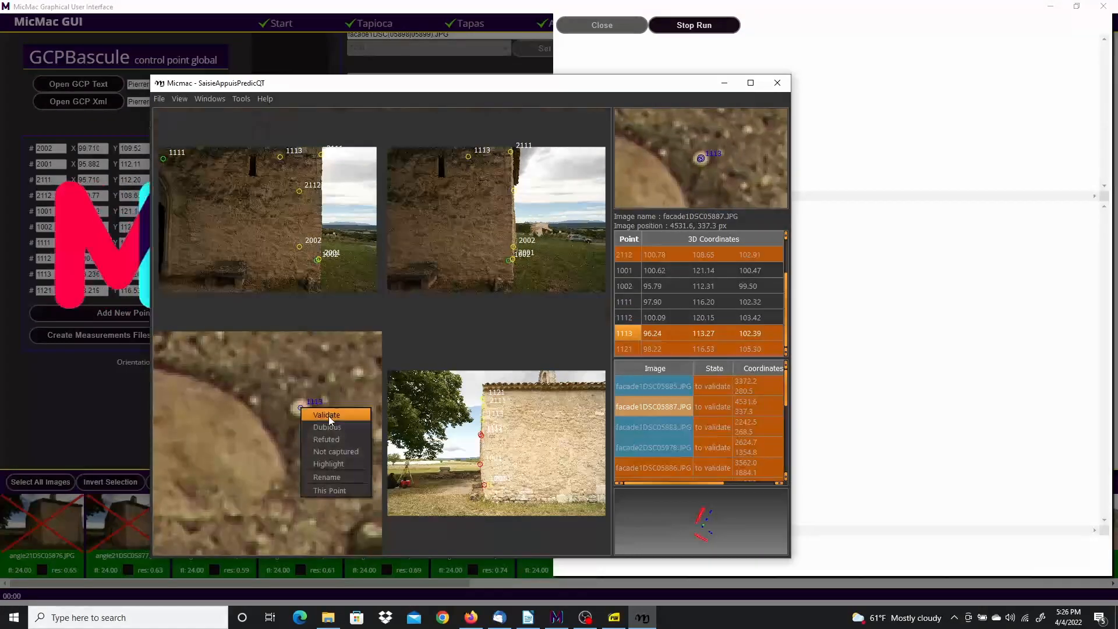
pyautogui.click(317, 415)
pyautogui.click(626, 334)
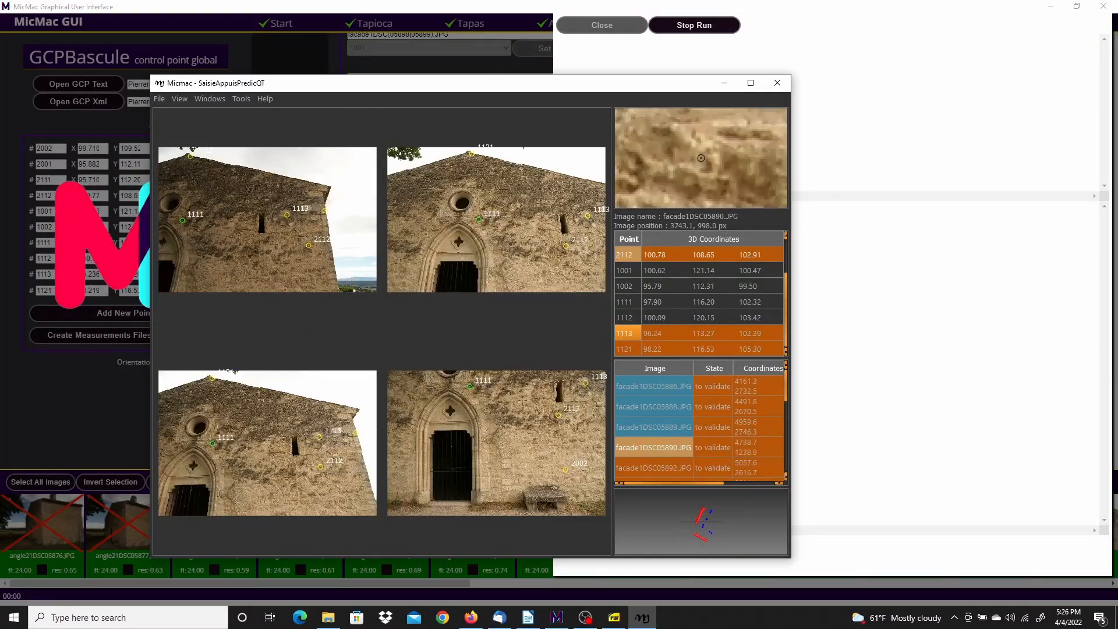
pyautogui.scroll(5, 588, 399)
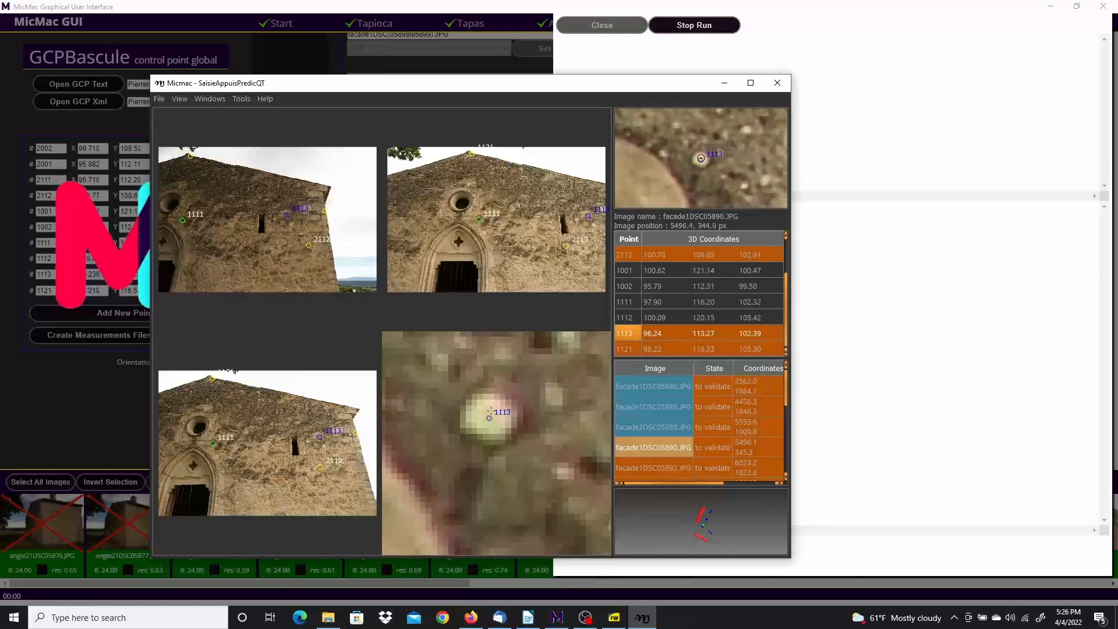
pyautogui.rightClick(269, 217)
pyautogui.click(292, 223)
pyautogui.rightClick(270, 440)
pyautogui.click(294, 446)
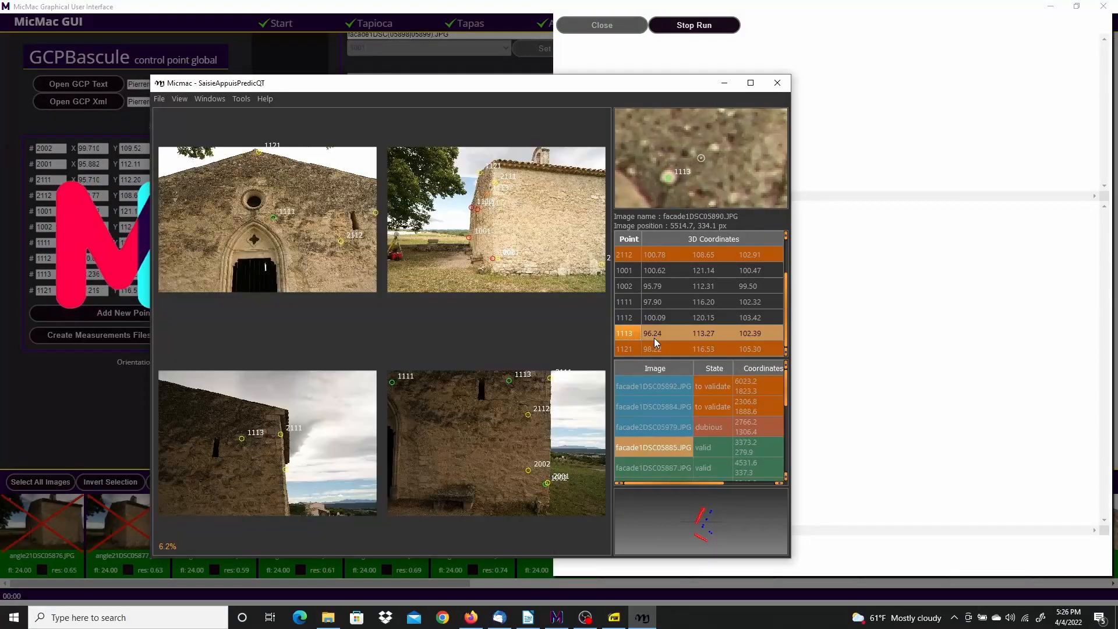
# Validate point 1113 in facade1DSC05892 and close the reference sheet
pyautogui.scroll(5, 289, 396)
pyautogui.rightClick(269, 217)
pyautogui.click(291, 224)
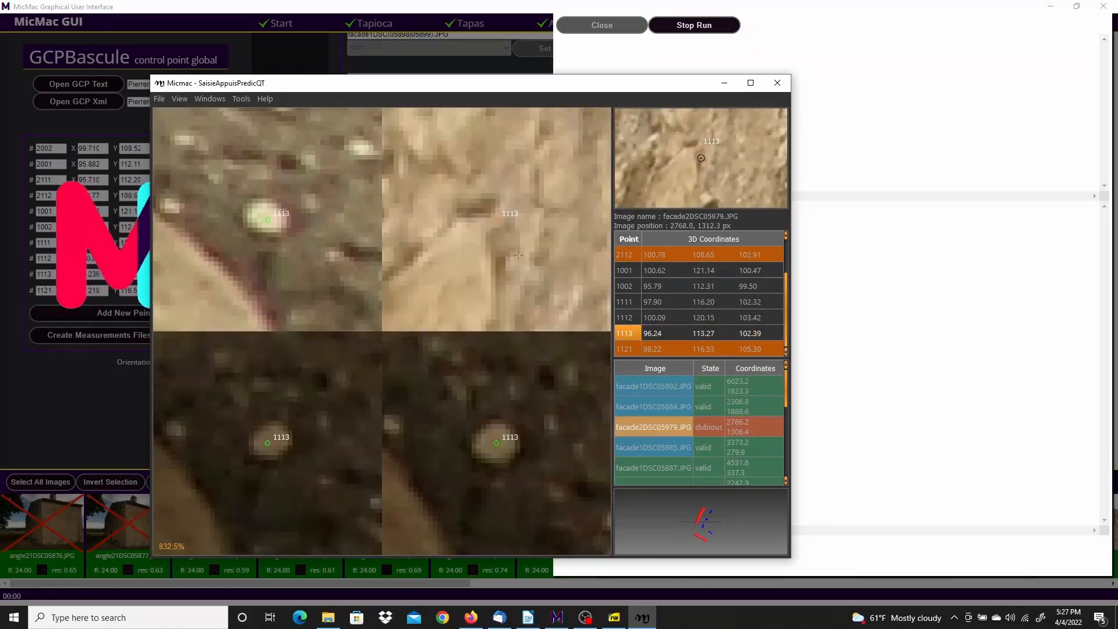
pyautogui.scroll(-5, 521, 257)
pyautogui.scroll(-3, 513, 245)
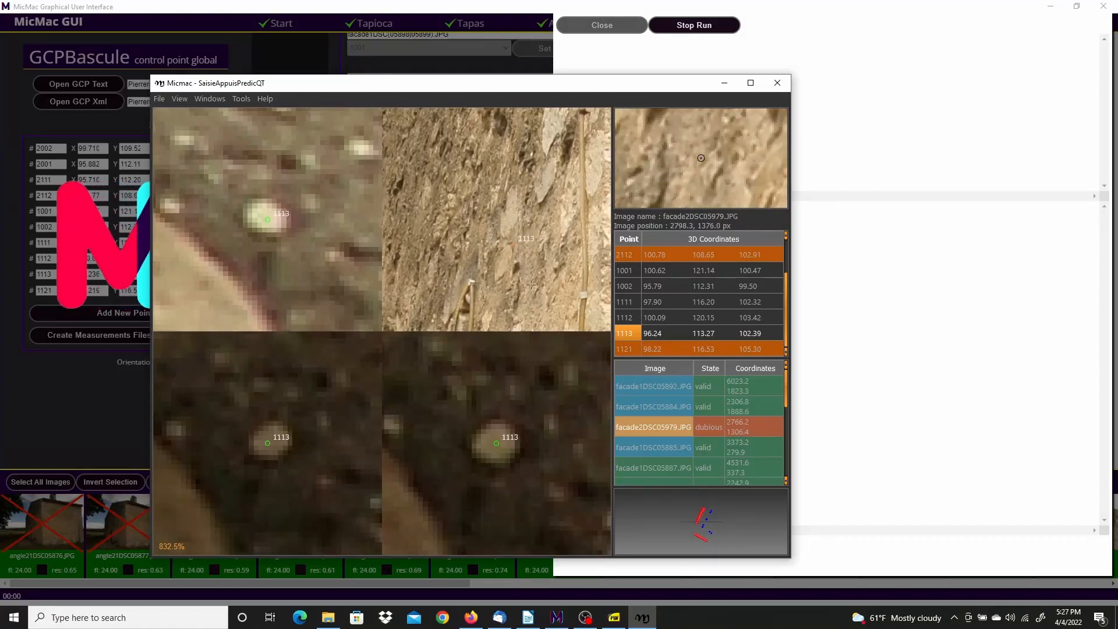
pyautogui.scroll(-5, 531, 285)
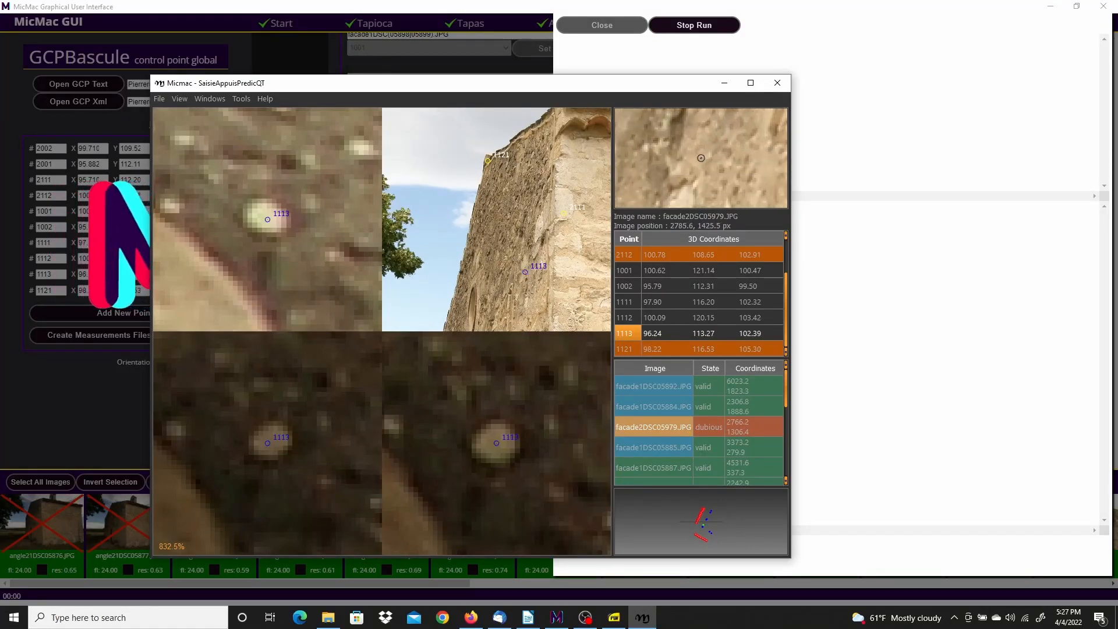
pyautogui.scroll(10, 502, 211)
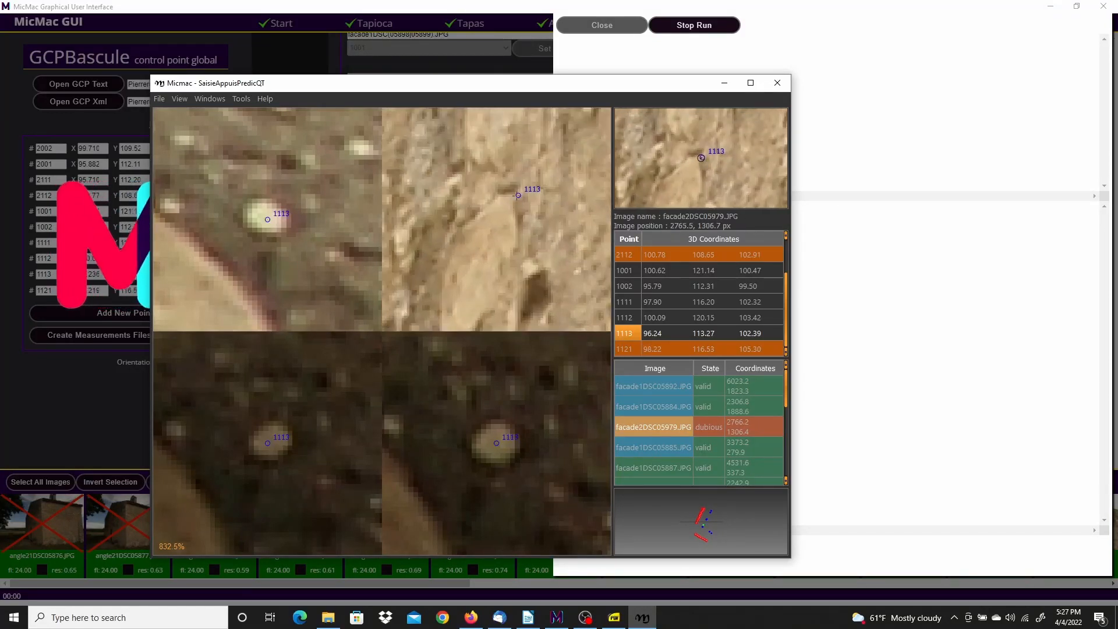
pyautogui.rightClick(518, 196)
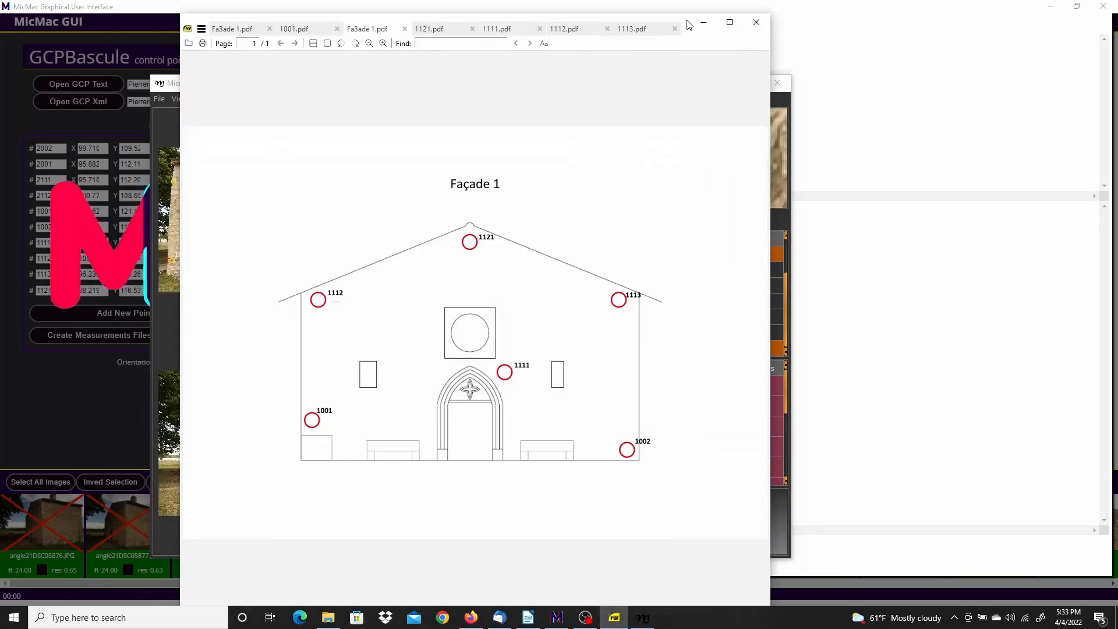
pyautogui.click(704, 22)
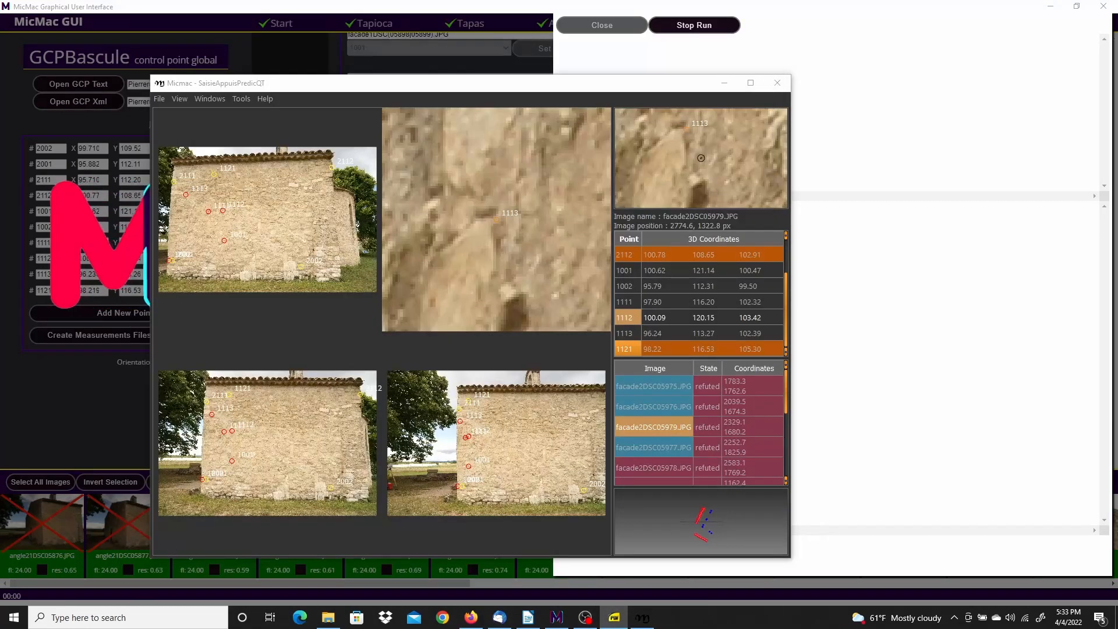
# Refute point 1121 in two images and mark it dubious in facade2DSC05979
pyautogui.rightClick(494, 371)
pyautogui.click(513, 403)
pyautogui.rightClick(268, 445)
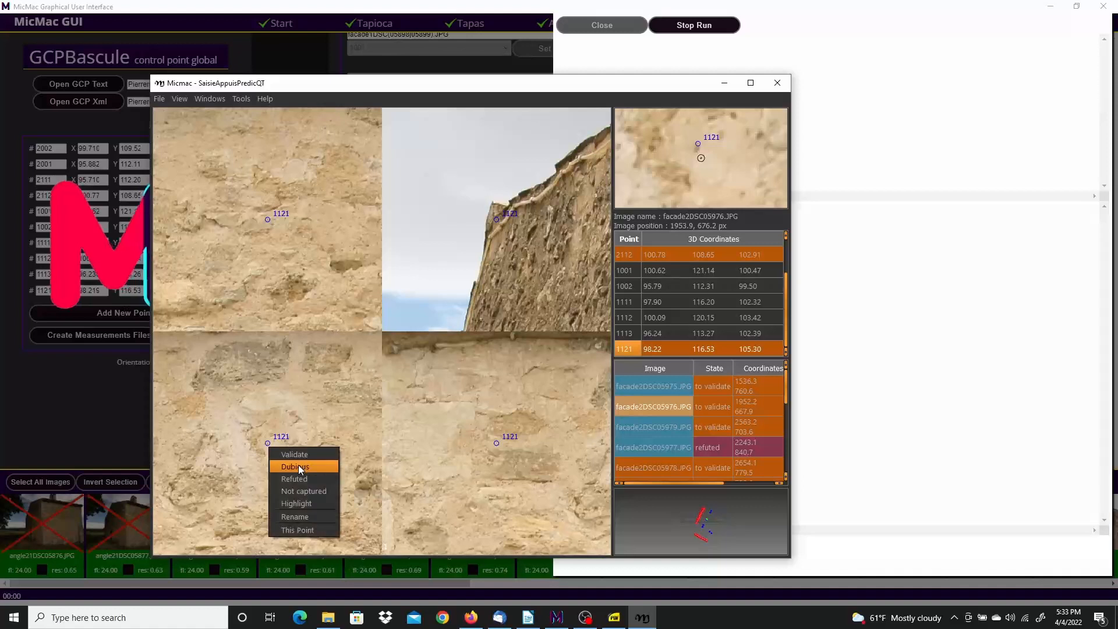
pyautogui.click(289, 479)
pyautogui.rightClick(268, 220)
pyautogui.click(289, 254)
pyautogui.rightClick(497, 219)
pyautogui.click(517, 240)
# In the next images, refute point 1121 twice and validate it in facade1DSC05886
pyautogui.click(644, 354)
pyautogui.scroll(10, 475, 416)
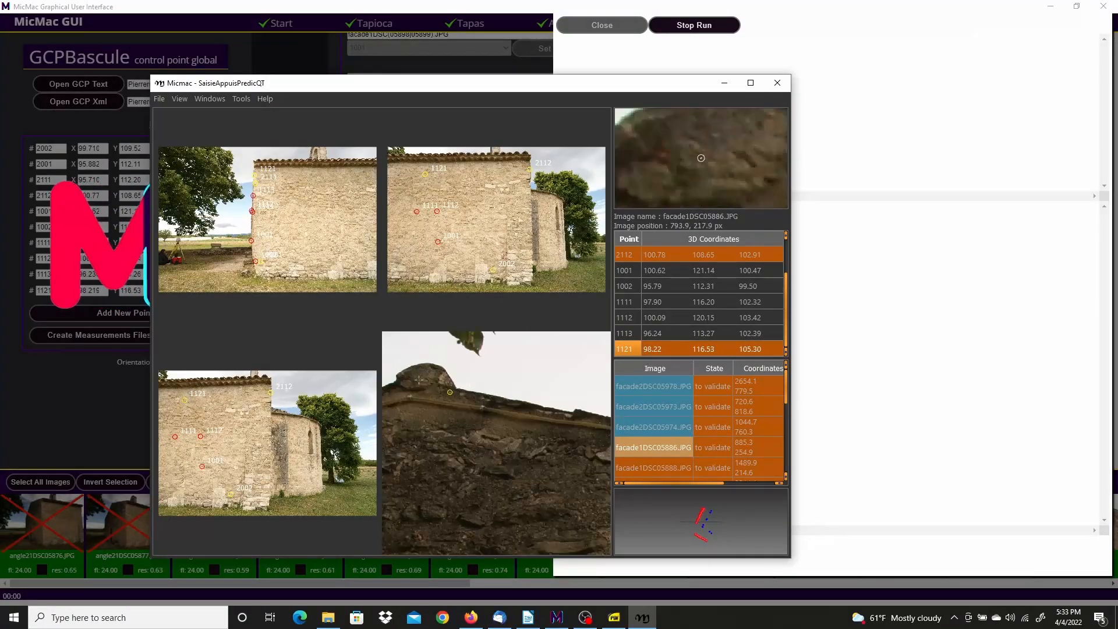
pyautogui.rightClick(467, 419)
pyautogui.click(488, 427)
pyautogui.click(628, 350)
pyautogui.rightClick(268, 444)
pyautogui.click(289, 477)
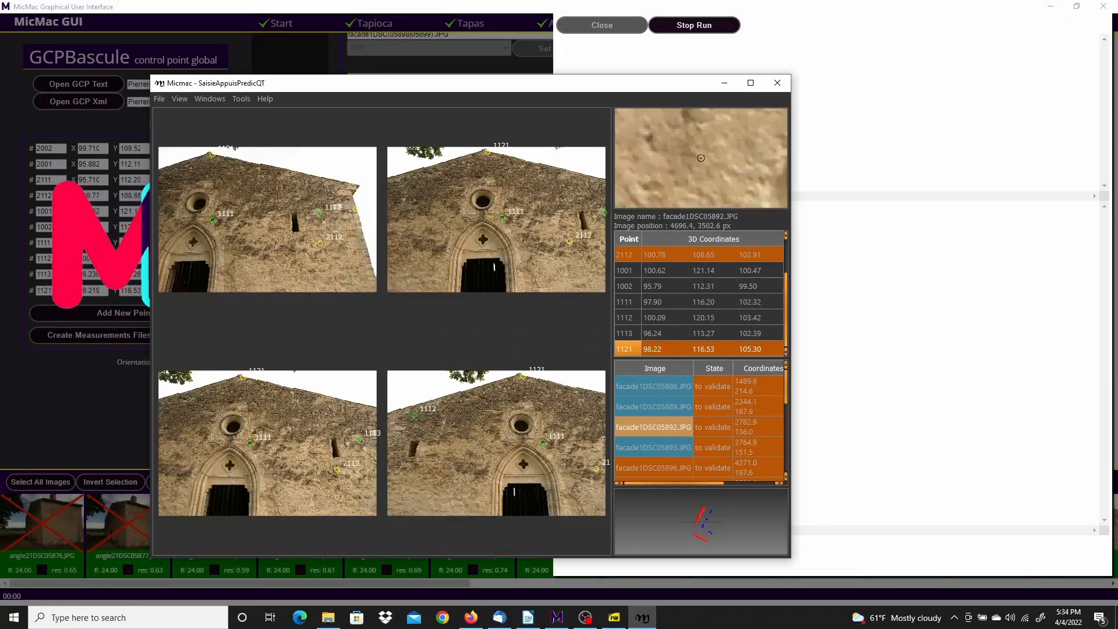
# Validate point 1121 in four more images, including facade1DSC05893
pyautogui.scroll(6, 506, 210)
pyautogui.rightClick(500, 201)
pyautogui.click(520, 210)
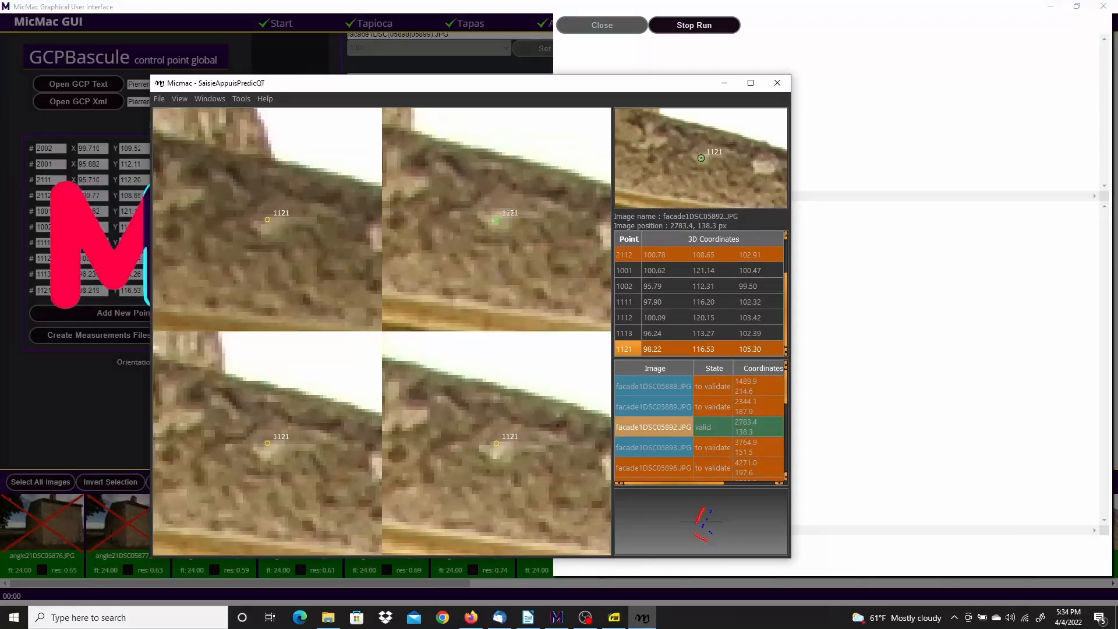
pyautogui.rightClick(496, 444)
pyautogui.click(517, 451)
pyautogui.rightClick(268, 449)
pyautogui.click(289, 456)
pyautogui.rightClick(267, 227)
pyautogui.click(273, 235)
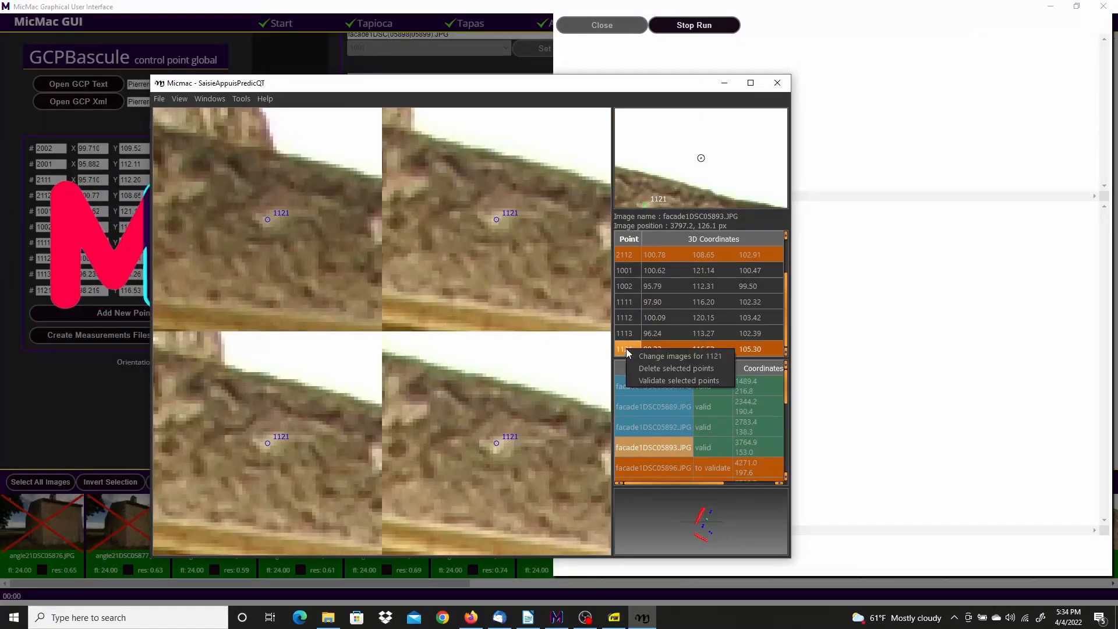
pyautogui.click(627, 349)
# Drag point 1121 onto its targets and mark it dubious in facade1DSC05901
pyautogui.scroll(6, 265, 230)
pyautogui.moveTo(268, 217); pyautogui.dragTo(269, 222)
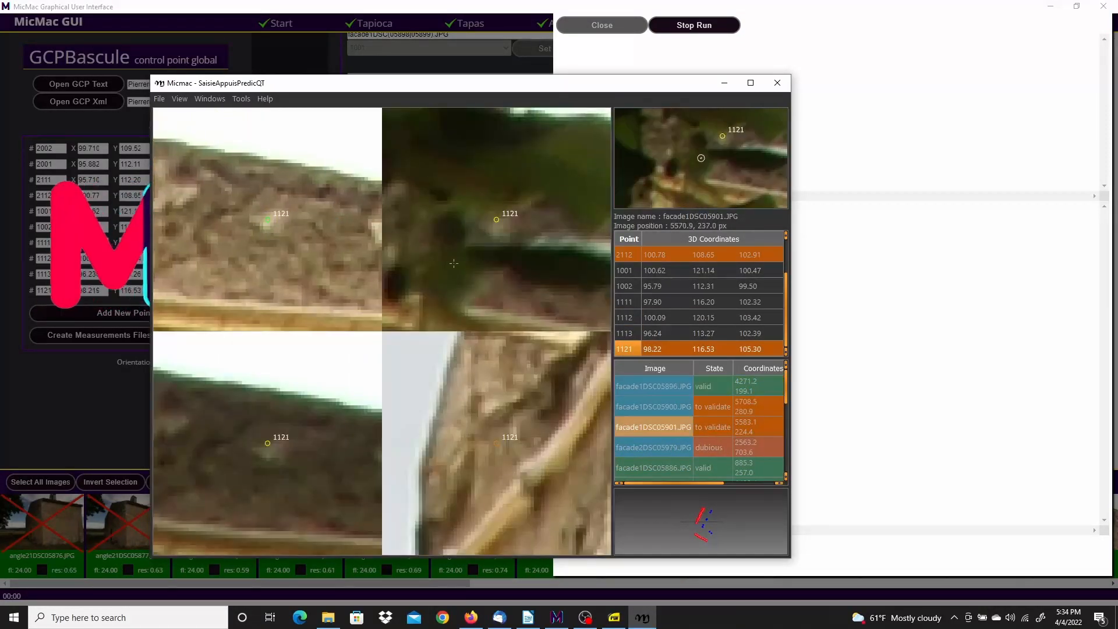
pyautogui.scroll(-4, 501, 226)
pyautogui.rightClick(501, 227)
pyautogui.click(521, 248)
pyautogui.scroll(4, 268, 447)
pyautogui.moveTo(268, 443); pyautogui.dragTo(270, 453)
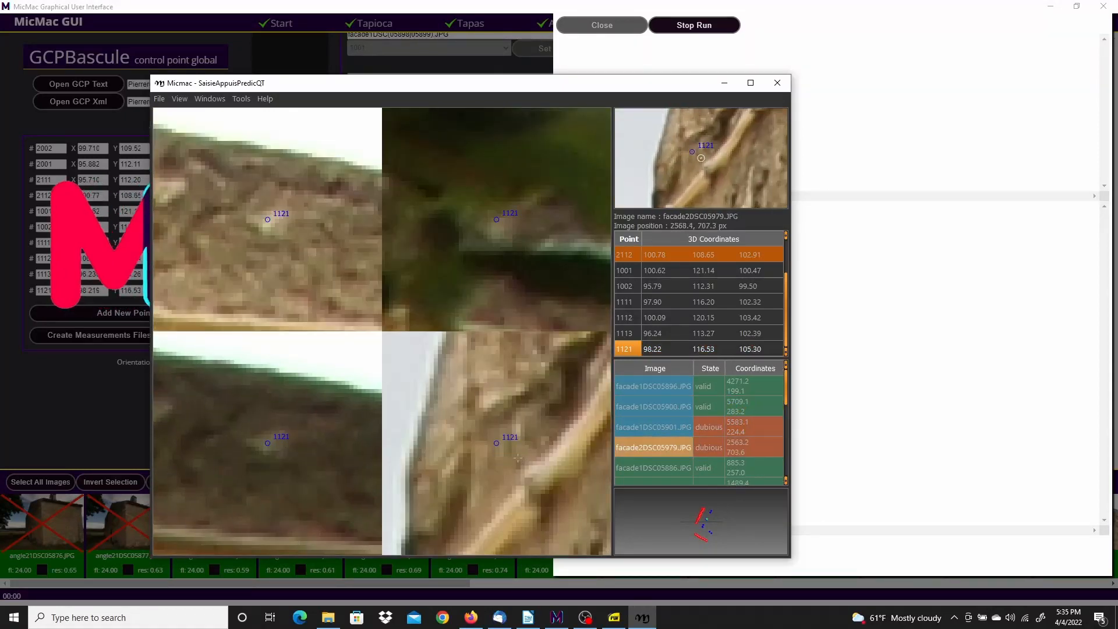
pyautogui.moveTo(783, 300); pyautogui.dragTo(789, 236)
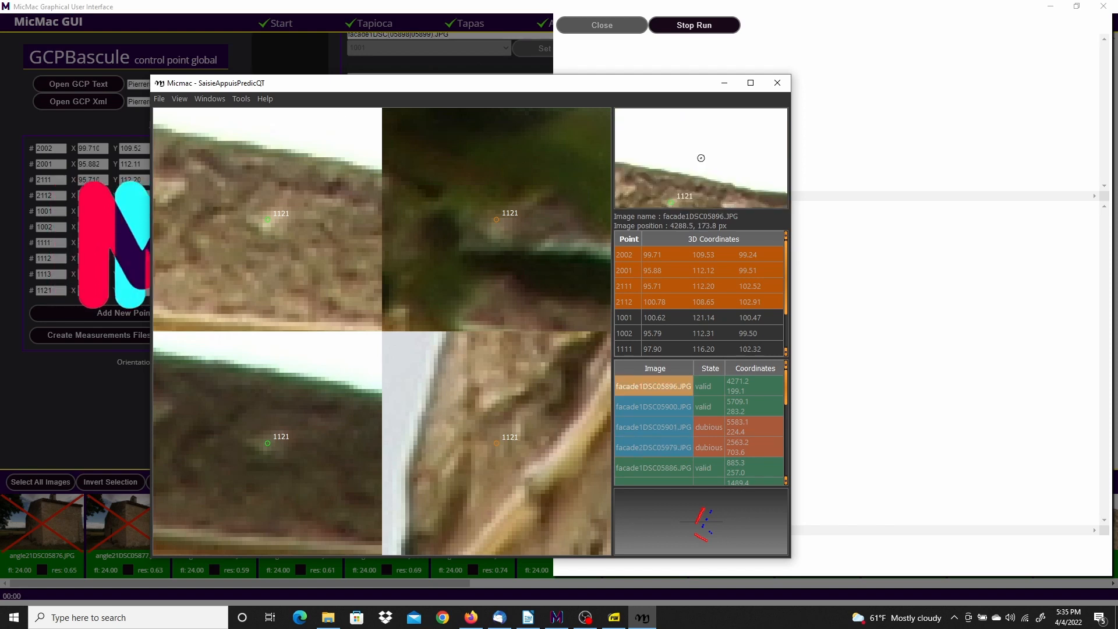
# Go to the Facade2 folder, open the Façade 2.pdf overview sheet, and move the viewer aside
pyautogui.moveTo(0, 157); pyautogui.dragTo(644, 25)
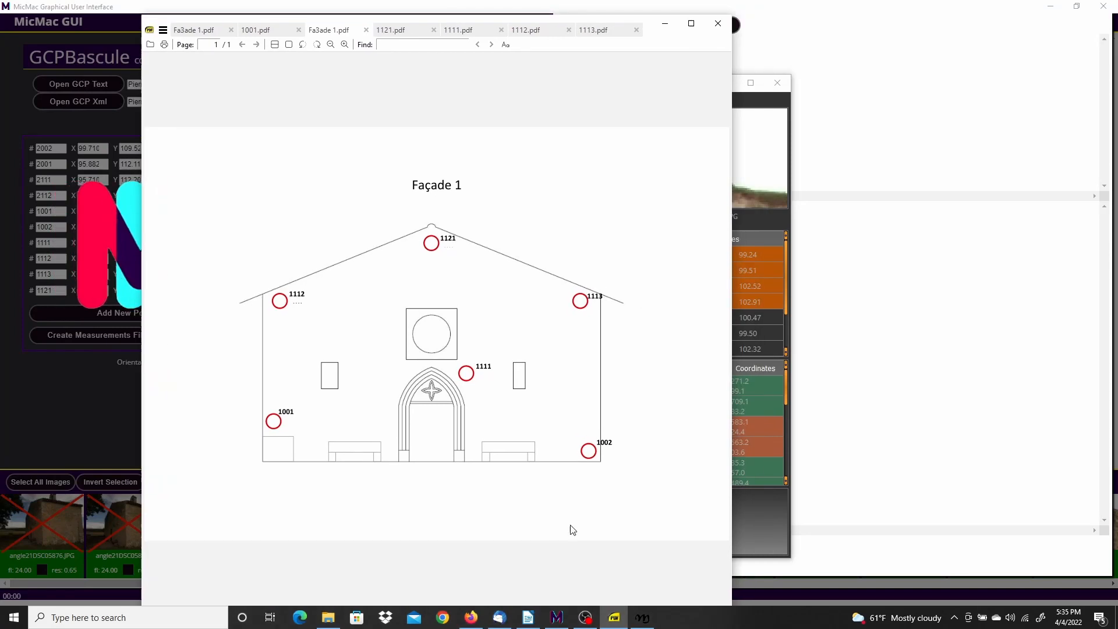
pyautogui.click(329, 618)
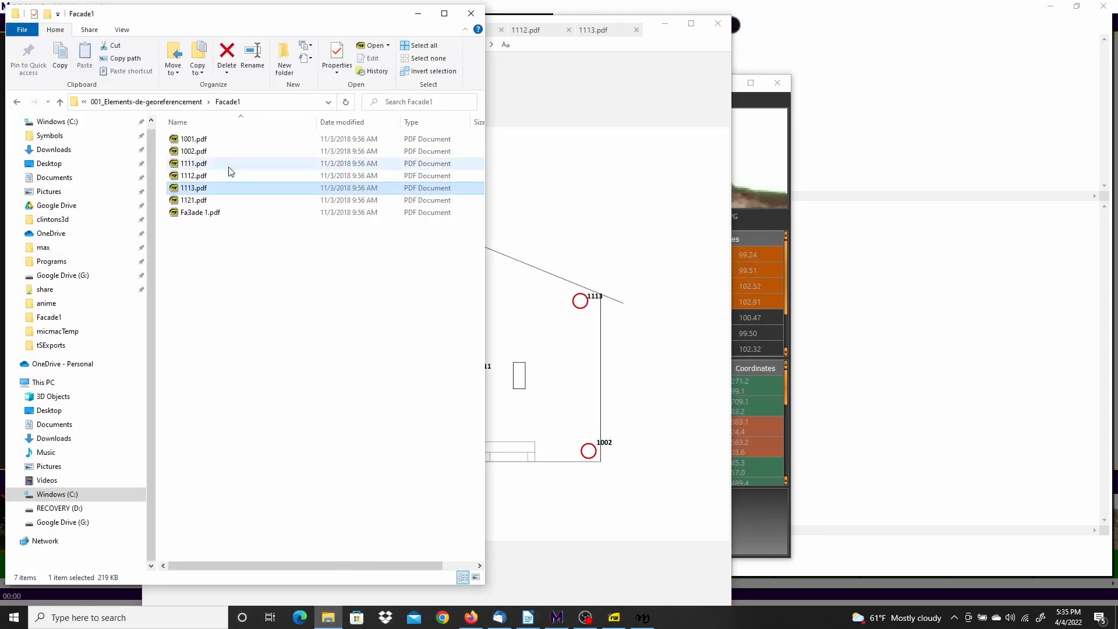
pyautogui.click(184, 102)
pyautogui.click(192, 152)
pyautogui.doubleClick(192, 152)
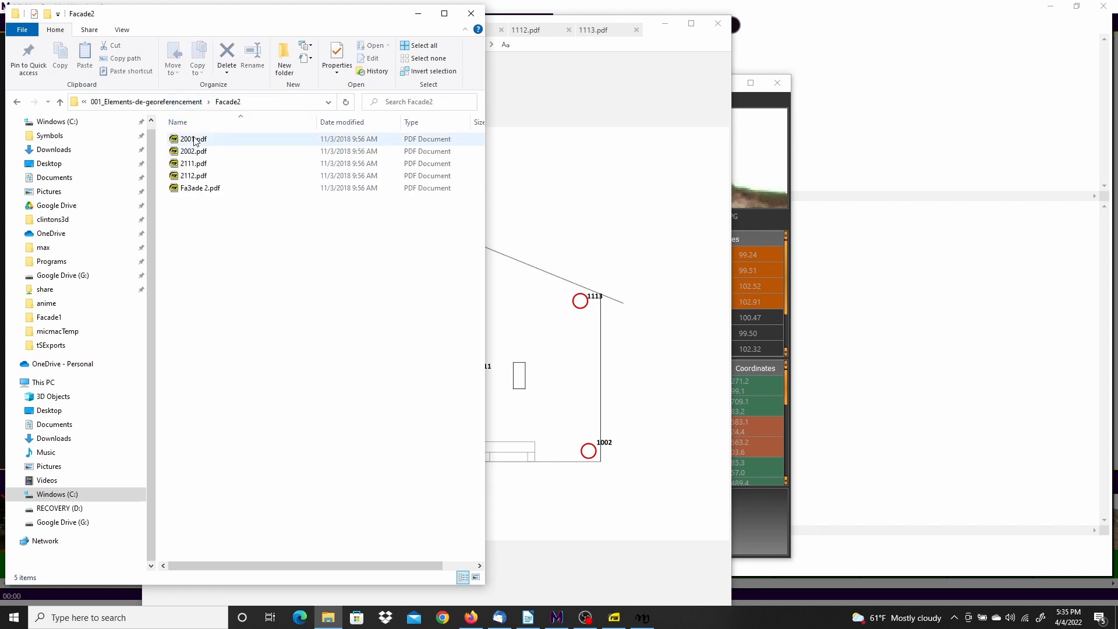
pyautogui.click(198, 191)
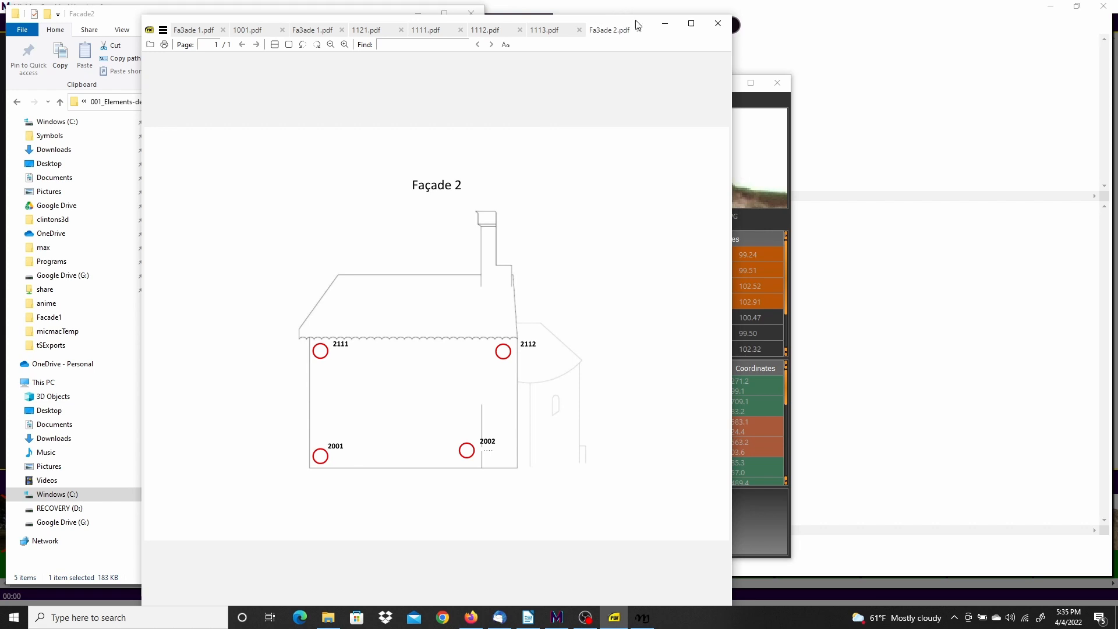
pyautogui.moveTo(633, 21); pyautogui.dragTo(0, 5)
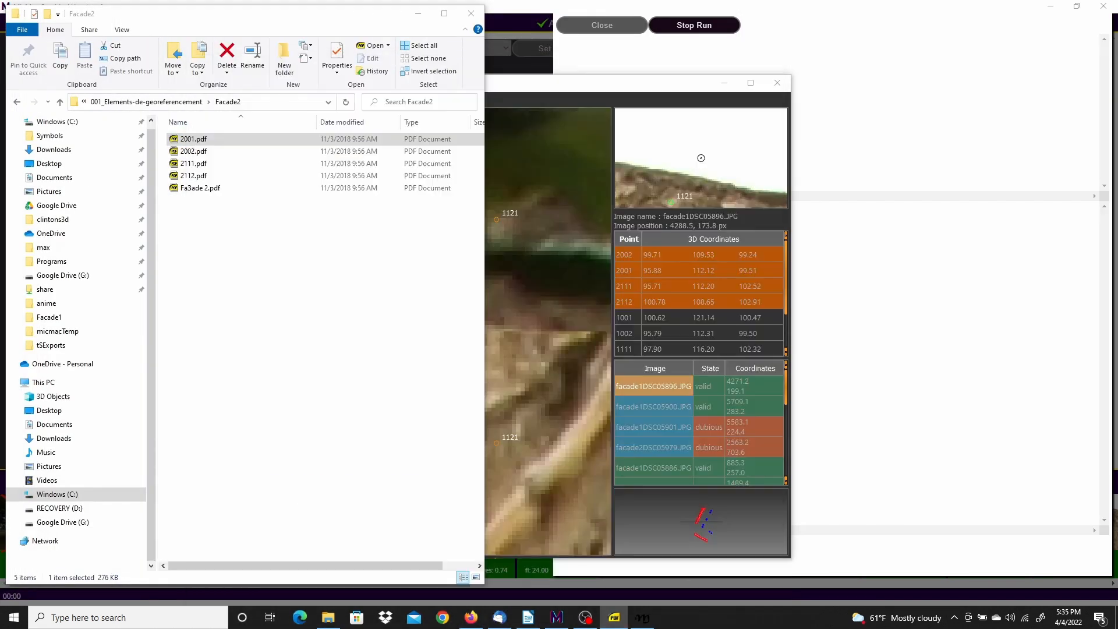
# Validate point 2001 in facade2DSC05976 and 05975 and refute it in facade1DSC05885
pyautogui.click(718, 305)
pyautogui.click(649, 271)
pyautogui.scroll(5, 277, 423)
pyautogui.rightClick(277, 423)
pyautogui.click(293, 432)
pyautogui.moveTo(267, 220); pyautogui.dragTo(286, 209)
pyautogui.rightClick(287, 210)
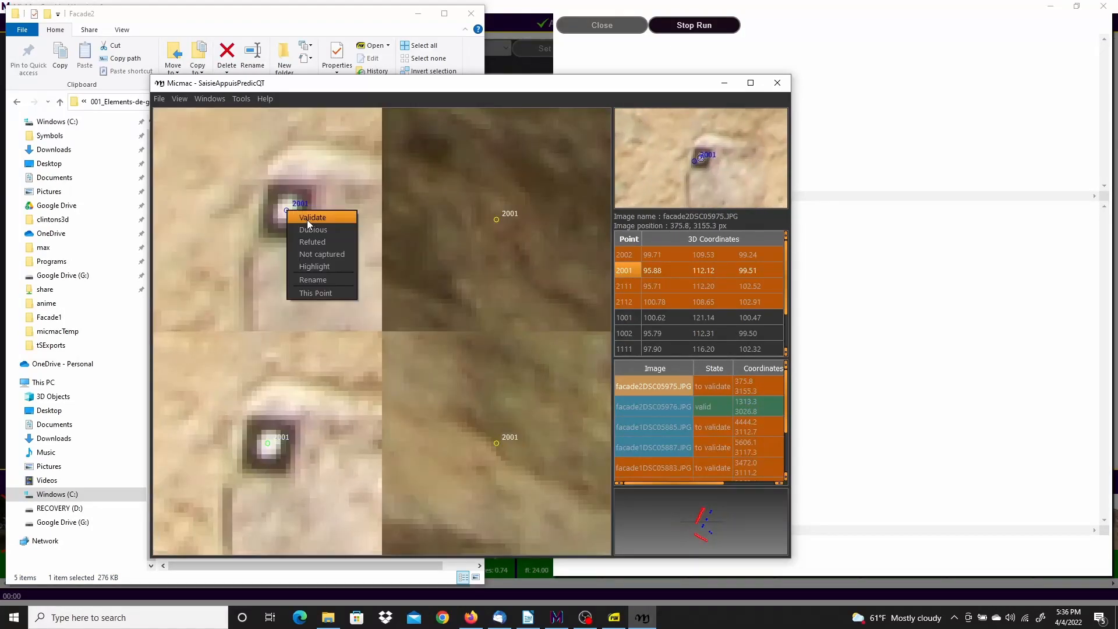
pyautogui.click(302, 217)
pyautogui.rightClick(495, 219)
pyautogui.click(494, 169)
pyautogui.scroll(-5, 507, 259)
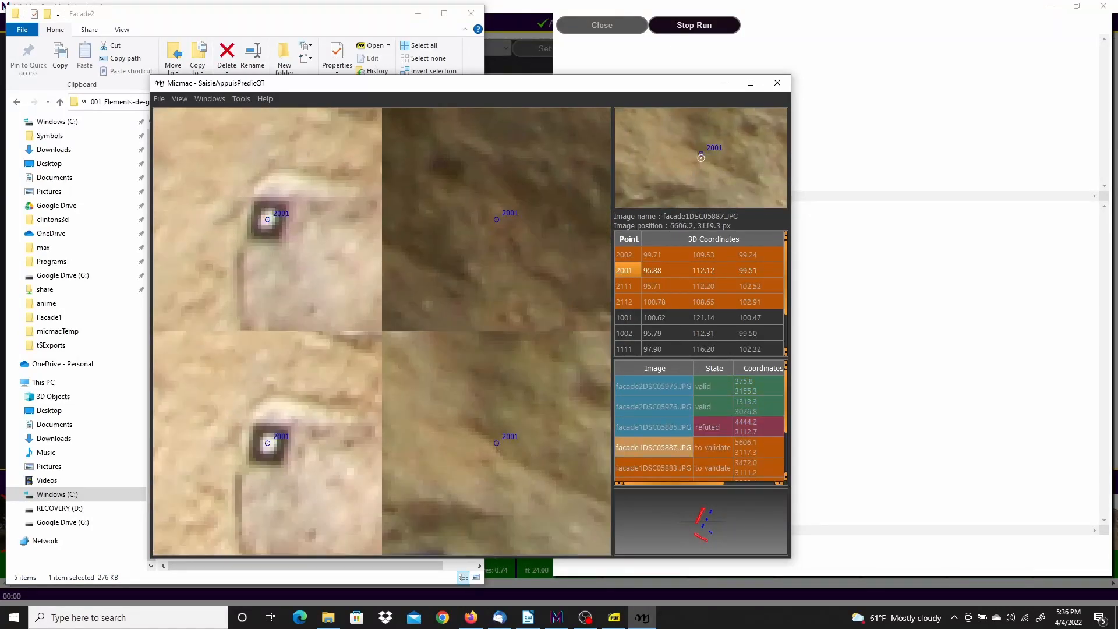
# Centre point 2001 in facade2 images 05977–05979, set its state in 05883, and check the Façade 2 sheet
pyautogui.click(624, 270)
pyautogui.scroll(3, 261, 432)
pyautogui.moveTo(232, 437); pyautogui.dragTo(250, 426)
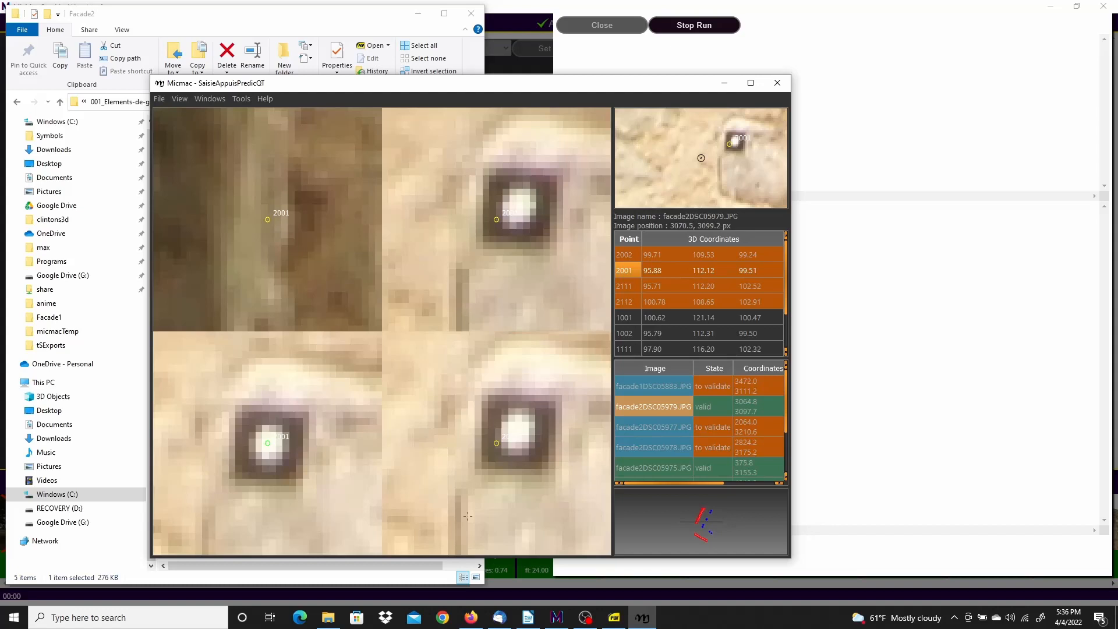
pyautogui.moveTo(497, 444); pyautogui.dragTo(514, 434)
pyautogui.moveTo(496, 220); pyautogui.dragTo(517, 208)
pyautogui.rightClick(266, 212)
pyautogui.click(284, 244)
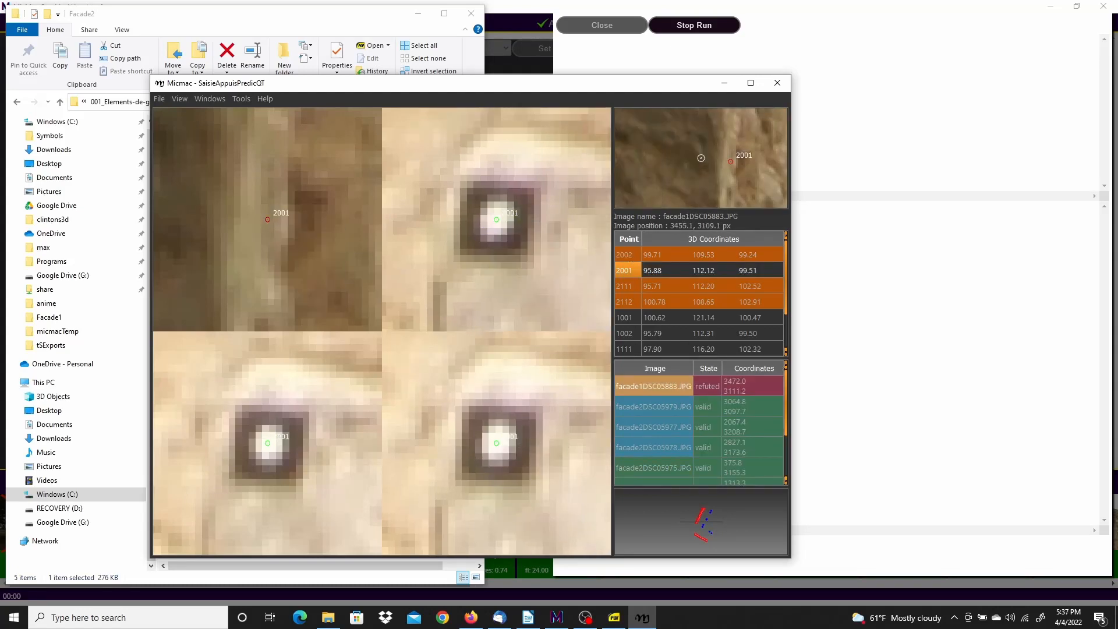
pyautogui.click(614, 617)
pyautogui.click(547, 37)
pyautogui.click(655, 30)
# Place point 2002 precisely on its target in the facade2 images
pyautogui.click(628, 255)
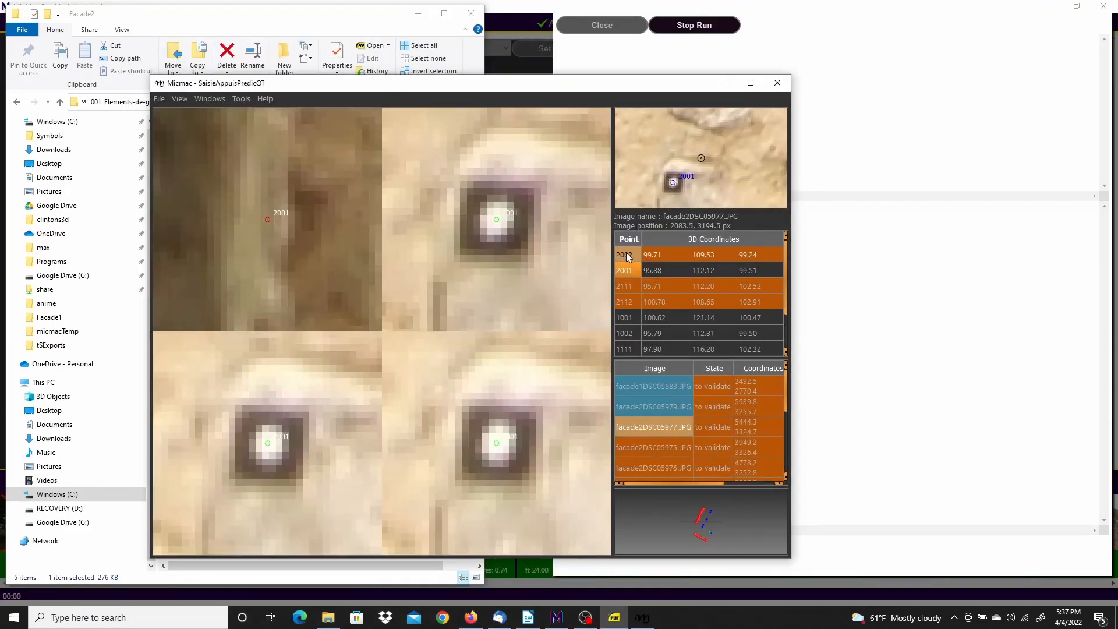
pyautogui.scroll(10, 300, 265)
pyautogui.moveTo(263, 233); pyautogui.dragTo(273, 213)
pyautogui.moveTo(267, 443); pyautogui.dragTo(280, 424)
pyautogui.click(627, 254)
pyautogui.scroll(3, 499, 496)
pyautogui.scroll(5, 506, 452)
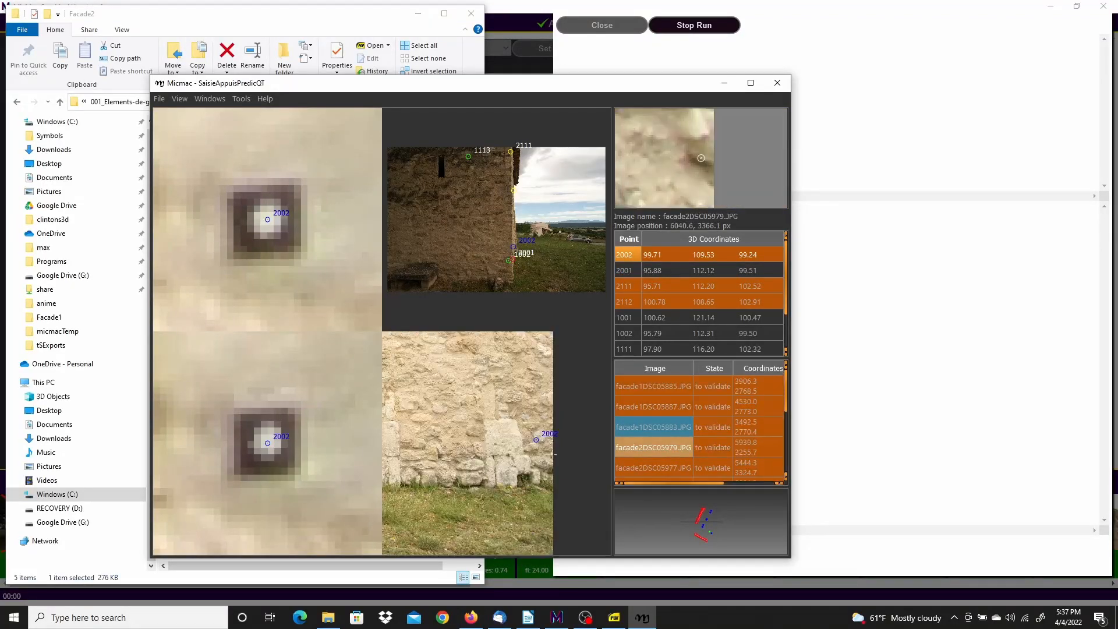
pyautogui.scroll(8, 528, 244)
pyautogui.click(652, 258)
pyautogui.scroll(10, 533, 235)
pyautogui.moveTo(529, 237); pyautogui.dragTo(534, 222)
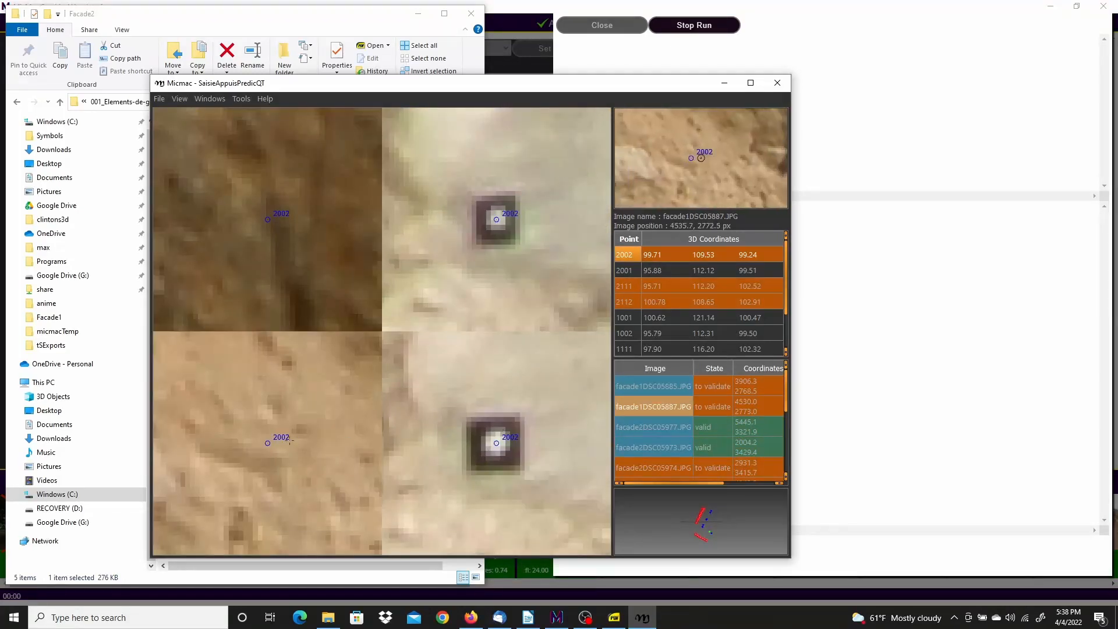
# Refute point 2002 in four facade1 images, including facade1DSC05904
pyautogui.rightClick(669, 256)
pyautogui.click(674, 263)
pyautogui.scroll(10, 263, 257)
pyautogui.rightClick(258, 200)
pyautogui.click(274, 206)
pyautogui.rightClick(267, 445)
pyautogui.click(295, 478)
pyautogui.rightClick(498, 446)
pyautogui.click(526, 478)
pyautogui.rightClick(499, 221)
pyautogui.click(527, 252)
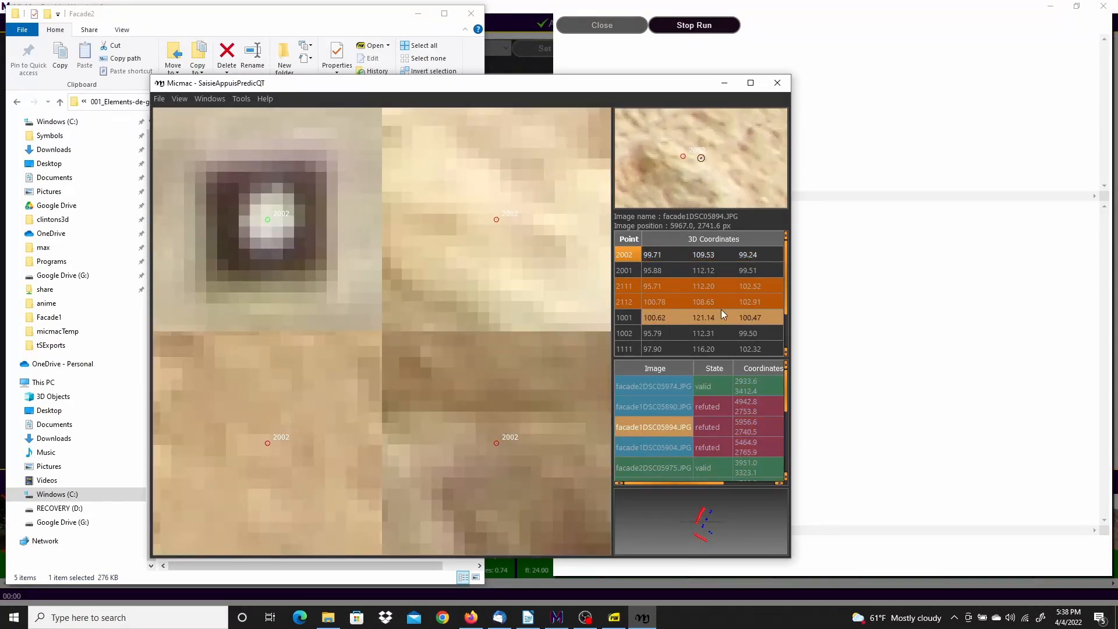
# Open the 2111 reference sheet from the Facade2 folder
pyautogui.click(673, 271)
pyautogui.click(614, 618)
pyautogui.click(328, 618)
pyautogui.doubleClick(193, 165)
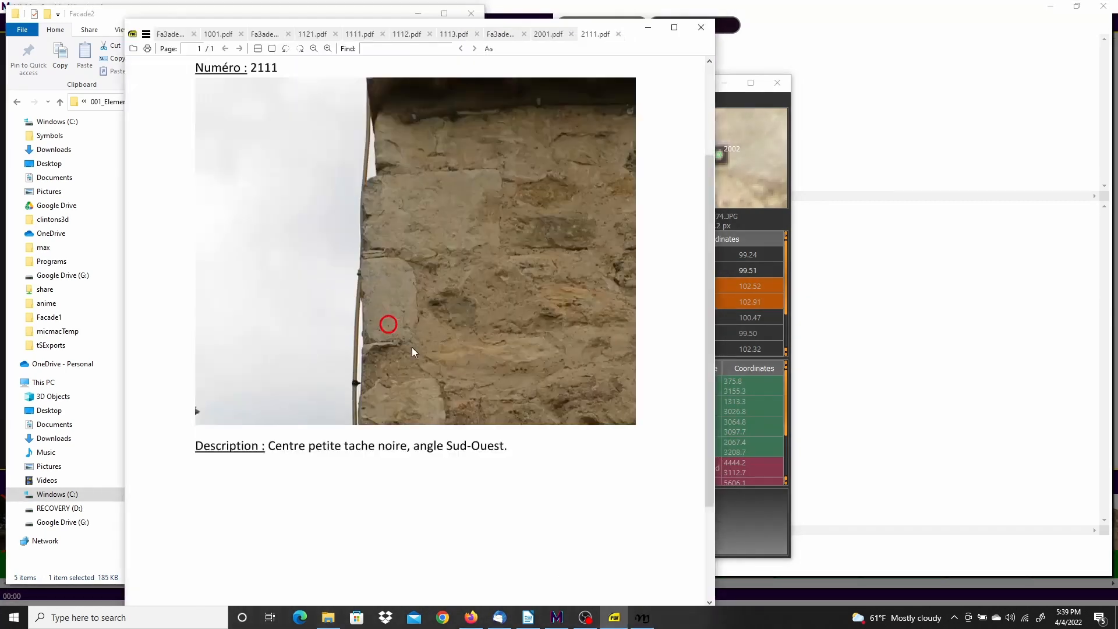
# Set the reference viewers aside and load the images showing point 2111
pyautogui.keyDown('ctrl'); pyautogui.scroll(5, 348, 337); pyautogui.keyUp('ctrl')
pyautogui.click(648, 27)
pyautogui.click(418, 14)
pyautogui.click(628, 286)
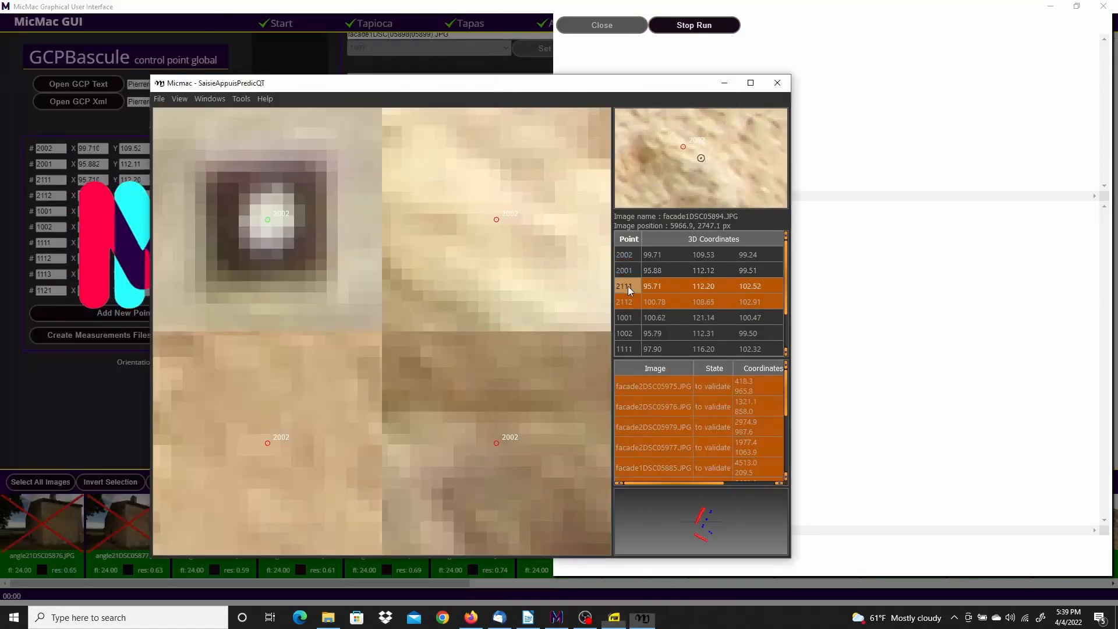
pyautogui.rightClick(628, 286)
pyautogui.click(657, 294)
pyautogui.scroll(10, 205, 402)
# Nudge 2111 onto its target in 05976 and 05975, and refute it in both right images
pyautogui.moveTo(249, 414); pyautogui.dragTo(253, 414)
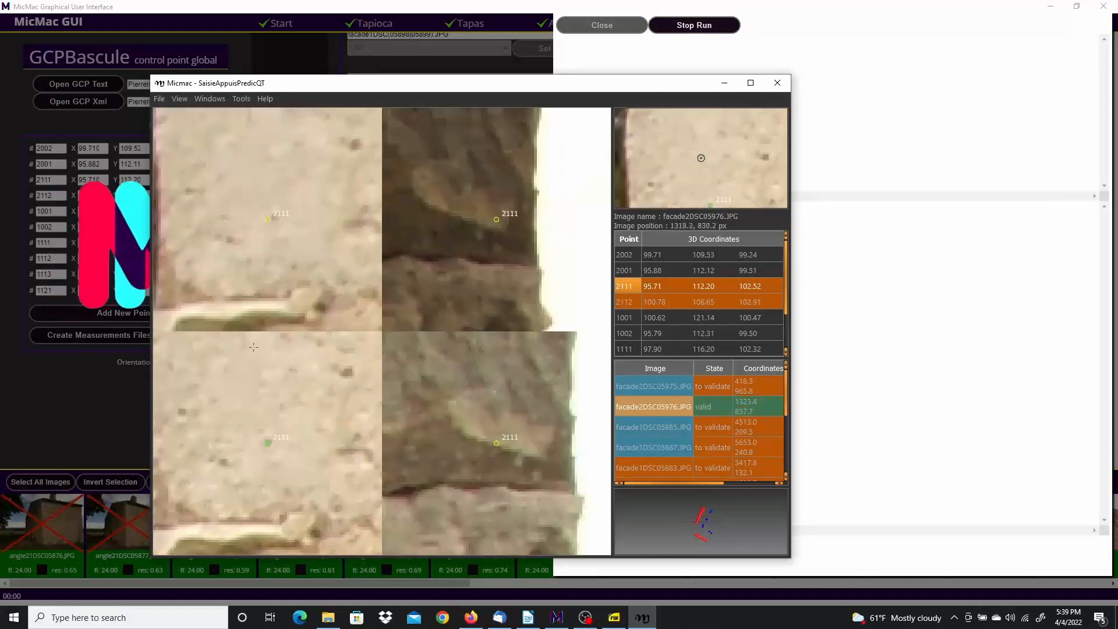
pyautogui.moveTo(268, 219); pyautogui.dragTo(273, 218)
pyautogui.rightClick(494, 219)
pyautogui.click(533, 251)
pyautogui.rightClick(498, 443)
pyautogui.click(540, 474)
# On the next images, refute point 2111 in facade1DSC05883 and the two other views
pyautogui.rightClick(637, 285)
pyautogui.click(666, 290)
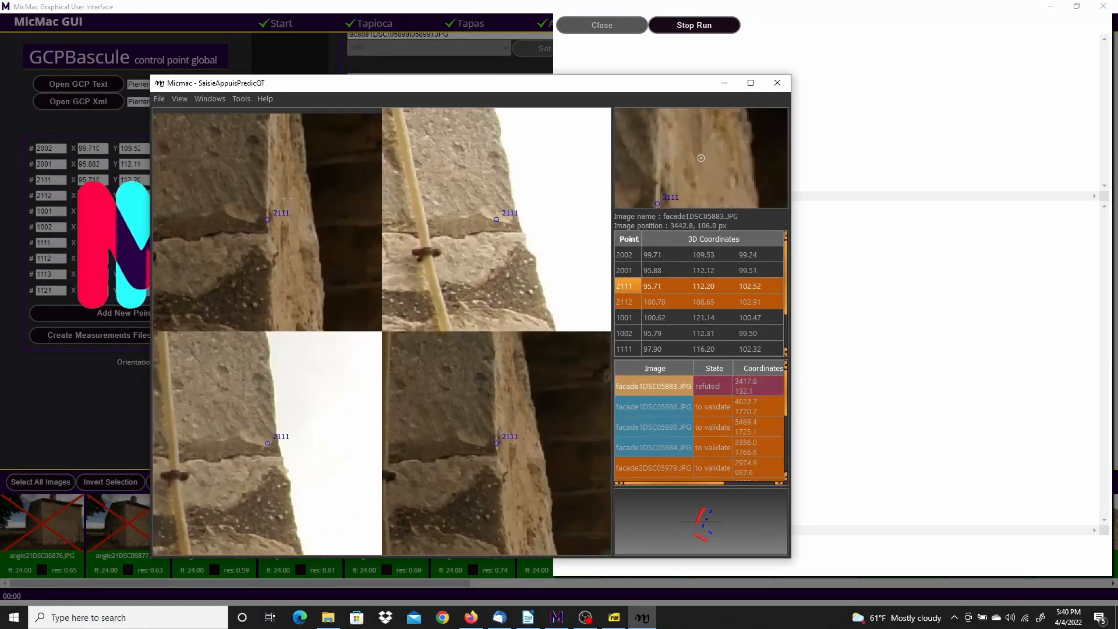
pyautogui.rightClick(271, 441)
pyautogui.click(297, 501)
pyautogui.rightClick(488, 223)
pyautogui.click(514, 282)
pyautogui.rightClick(497, 449)
pyautogui.click(523, 508)
# Validate 2111 in facade2DSC05978 and centre it on its target in 05979 and 05977
pyautogui.click(660, 288)
pyautogui.click(620, 287)
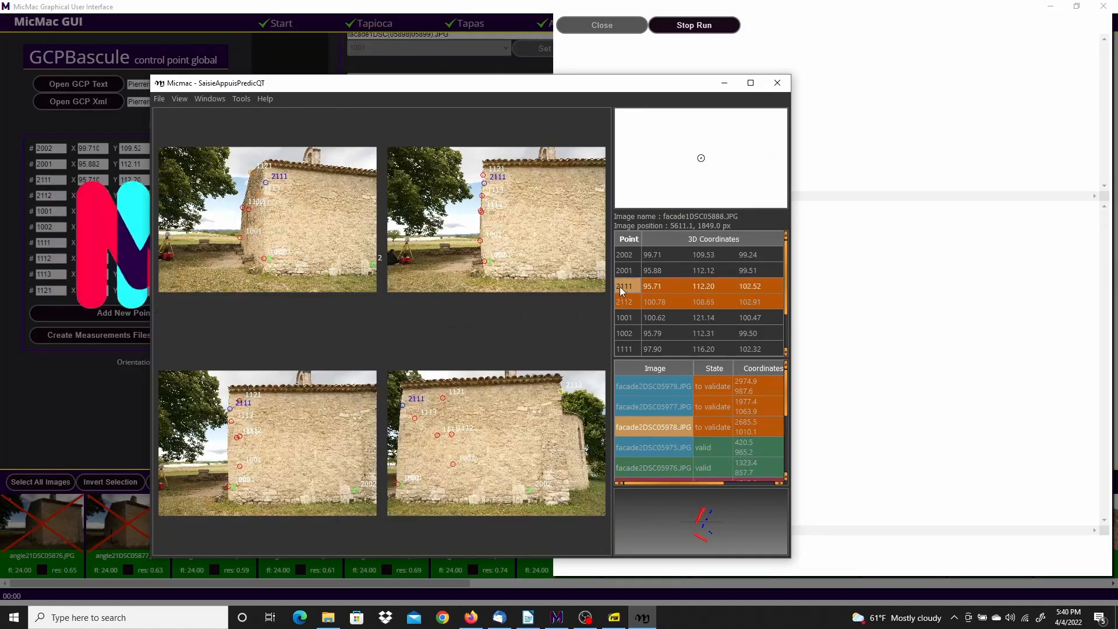
pyautogui.scroll(10, 484, 183)
pyautogui.moveTo(497, 207); pyautogui.dragTo(500, 206)
pyautogui.moveTo(268, 219); pyautogui.dragTo(270, 219)
pyautogui.scroll(3, 273, 446)
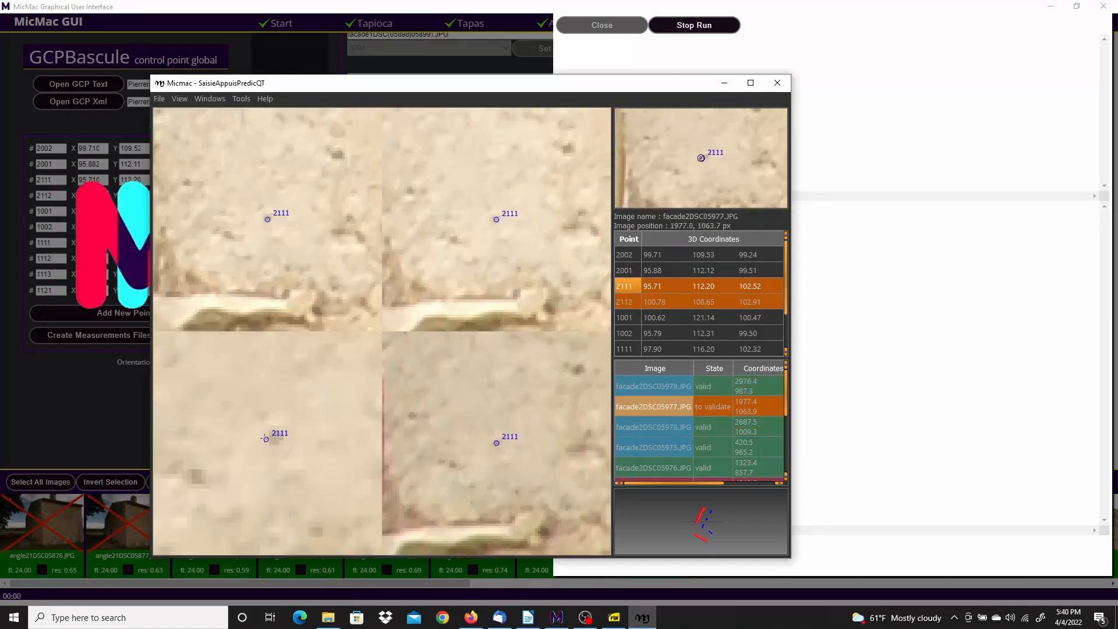
pyautogui.moveTo(266, 441); pyautogui.dragTo(270, 441)
pyautogui.scroll(-3, 489, 495)
pyautogui.click(494, 464)
# Reselect point 2111 and show the Façade 2 overview sheet in the PDF viewer
pyautogui.click(718, 303)
pyautogui.moveTo(787, 288)
pyautogui.mouseDown()
pyautogui.moveTo(792, 325)
pyautogui.moveTo(786, 280)
pyautogui.mouseUp()
pyautogui.click(711, 287)
pyautogui.click(614, 618)
pyautogui.moveTo(305, 51); pyautogui.dragTo(704, 22)
pyautogui.click(572, 31)
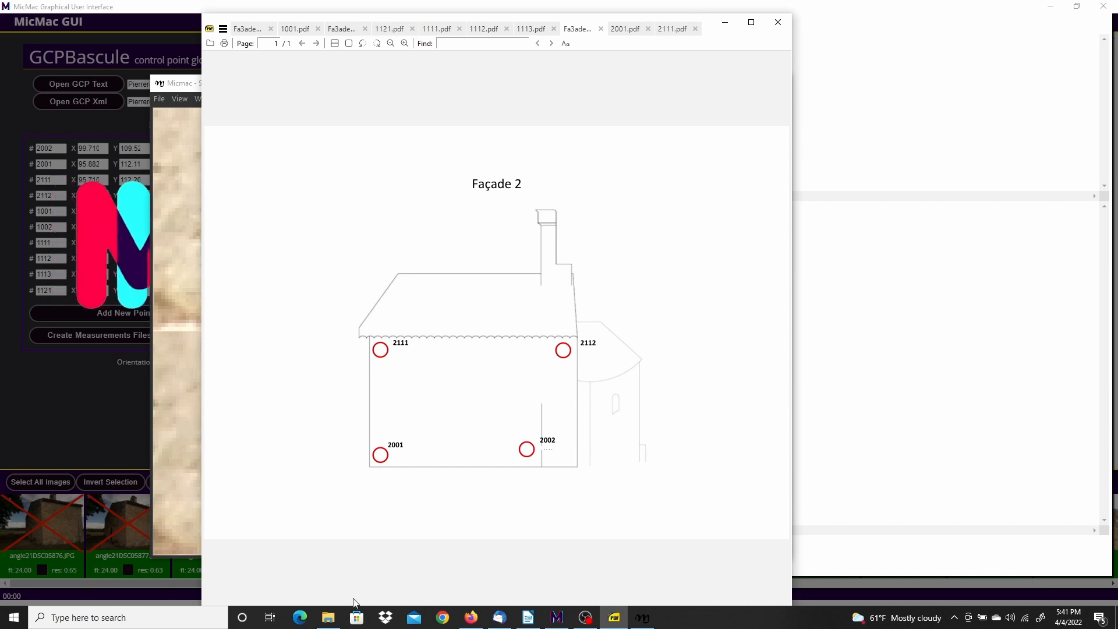
# Open 2112.pdf from the Facade2 folder, zoom to the circled bottom tip, then minimise SumatraPDF
pyautogui.click(329, 617)
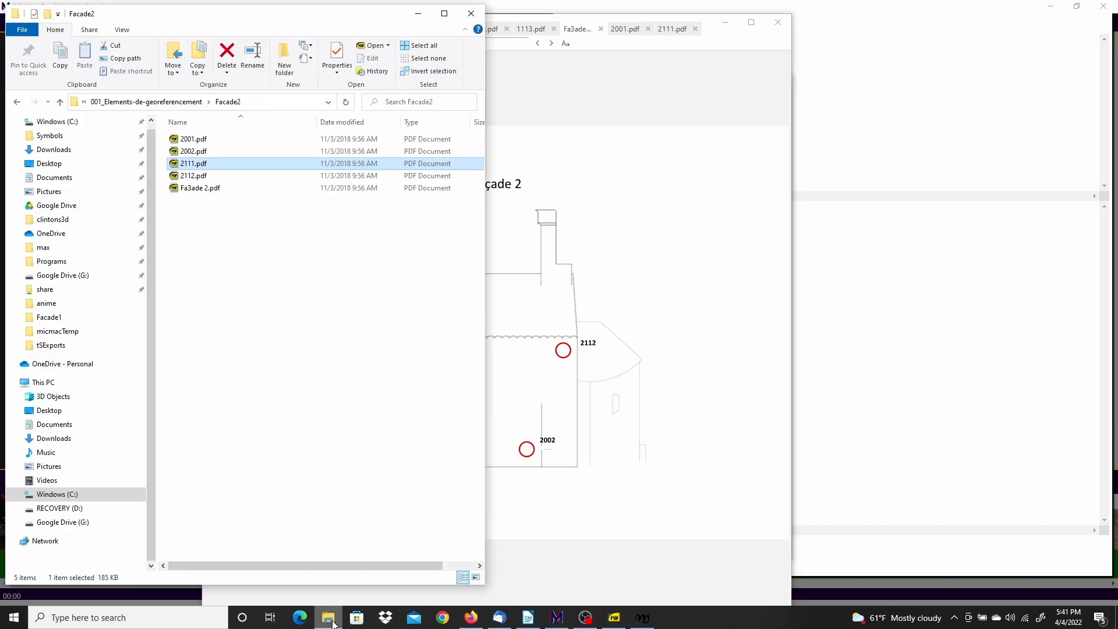
pyautogui.click(195, 176)
pyautogui.doubleClick(188, 176)
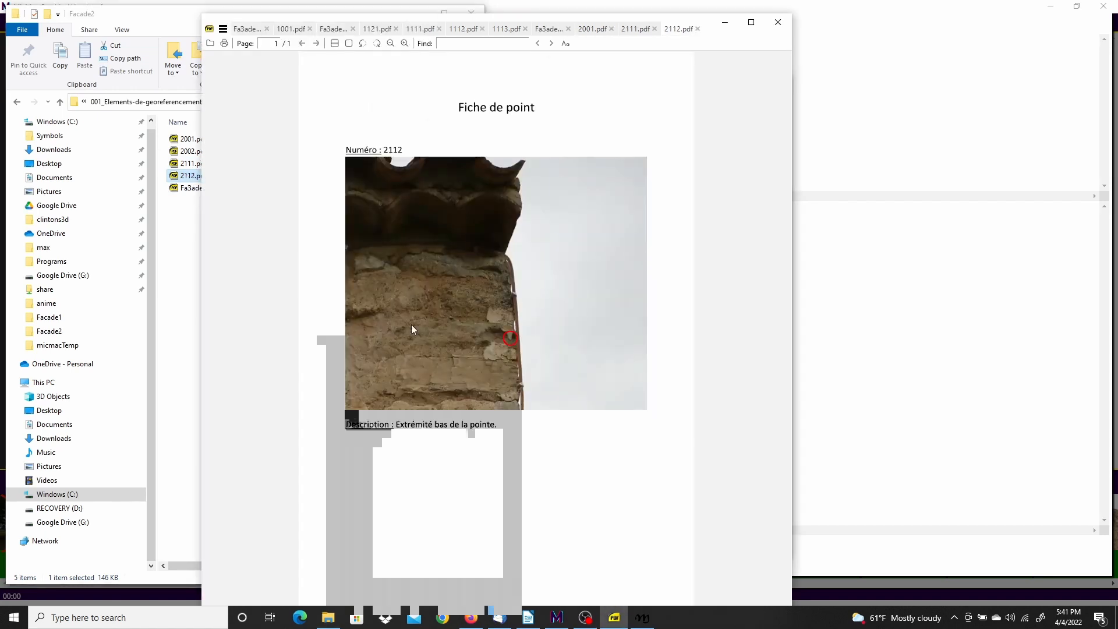
pyautogui.keyDown('ctrl'); pyautogui.scroll(5, 512, 341); pyautogui.keyUp('ctrl')
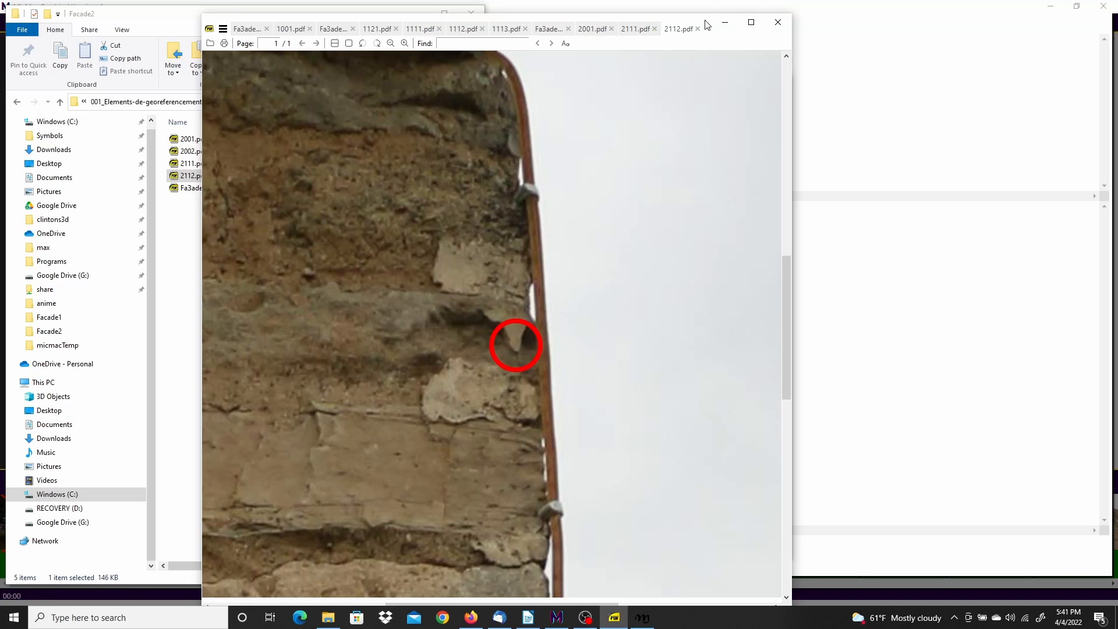
pyautogui.click(725, 22)
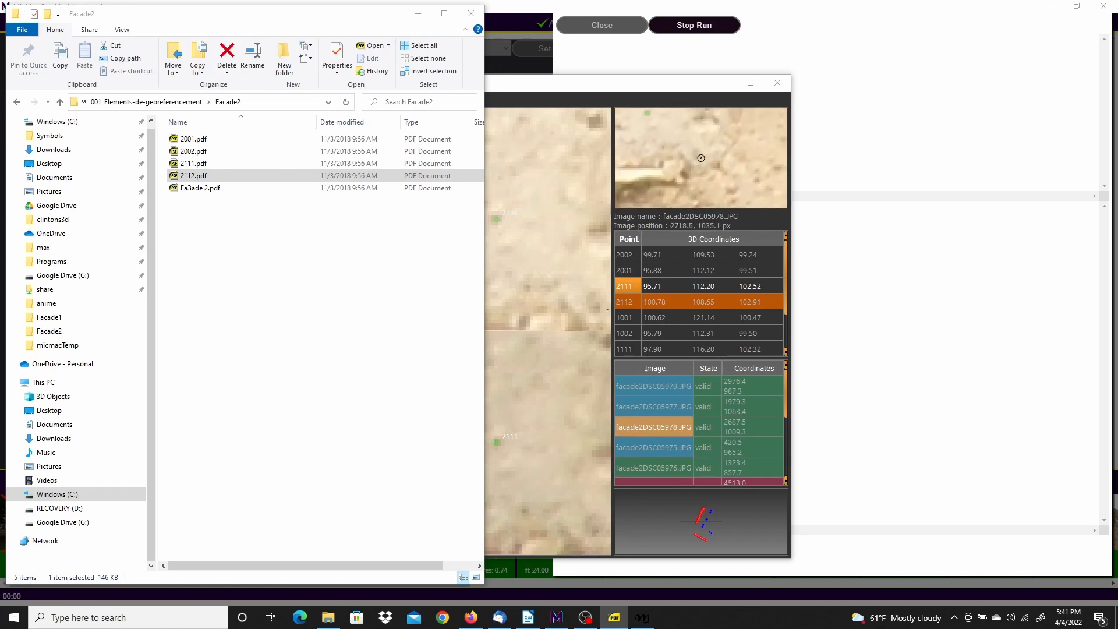
# Load point 2112's images in MicMac and set its state in the first view
pyautogui.click(418, 13)
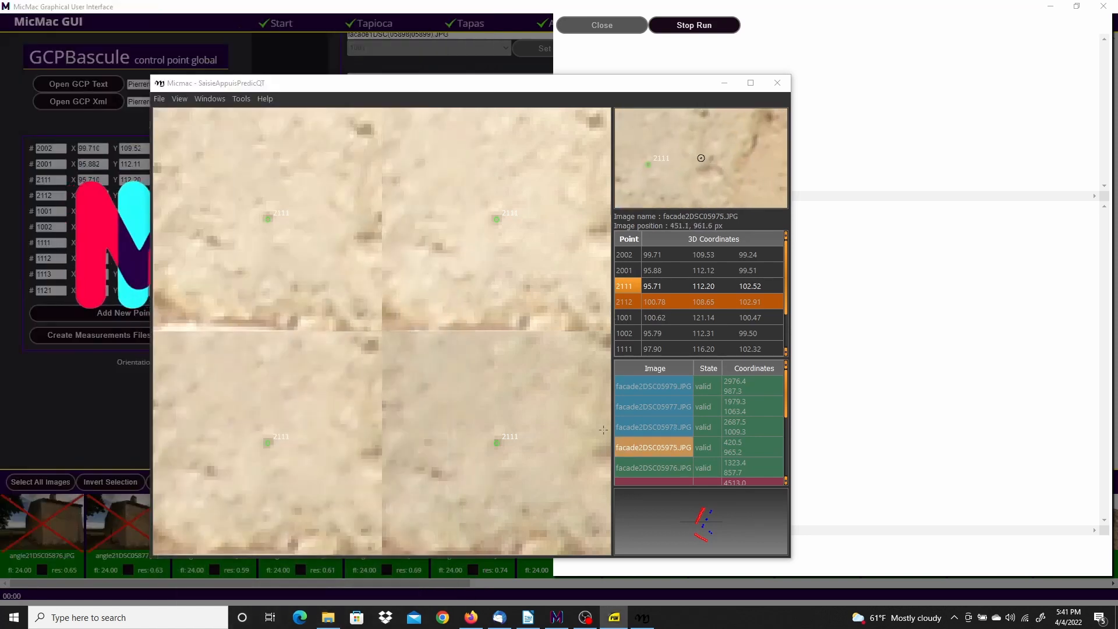
pyautogui.click(666, 303)
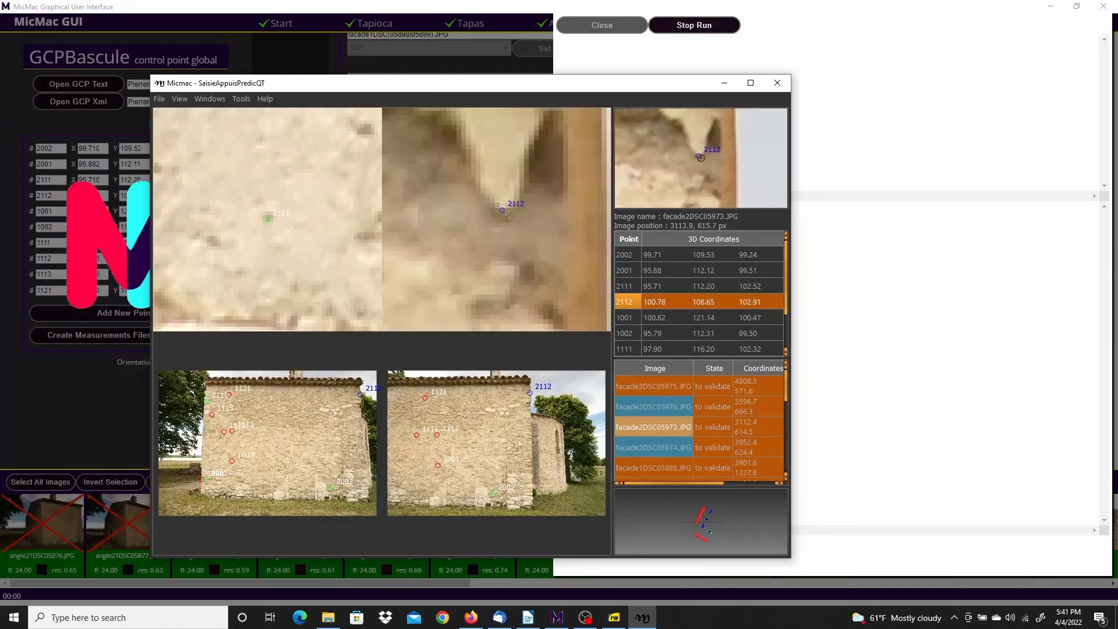
pyautogui.rightClick(497, 443)
pyautogui.click(512, 462)
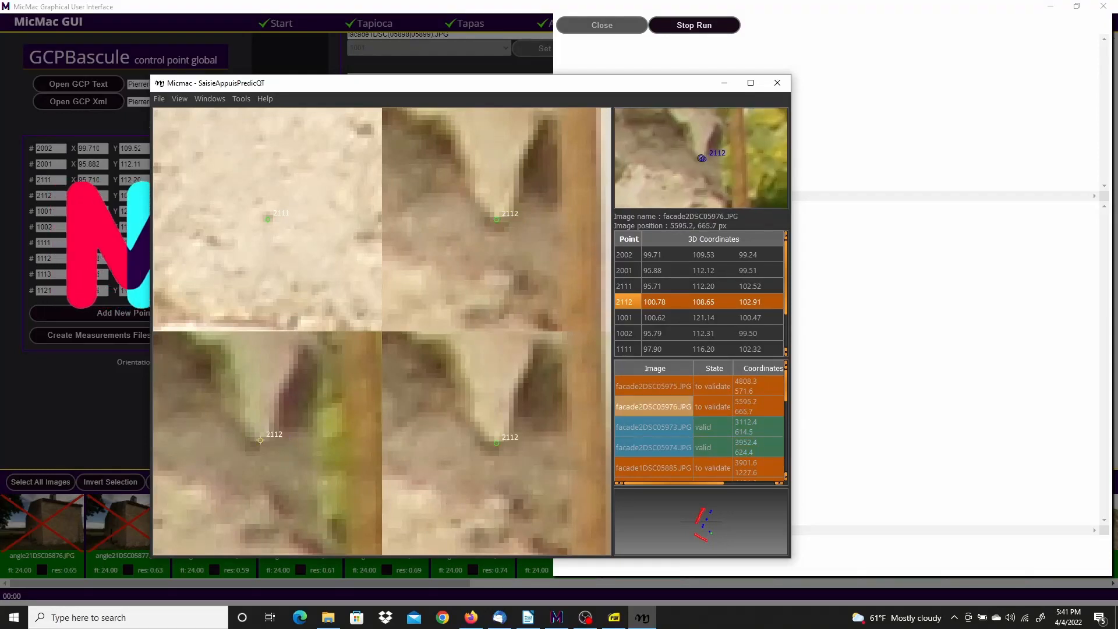
pyautogui.click(671, 303)
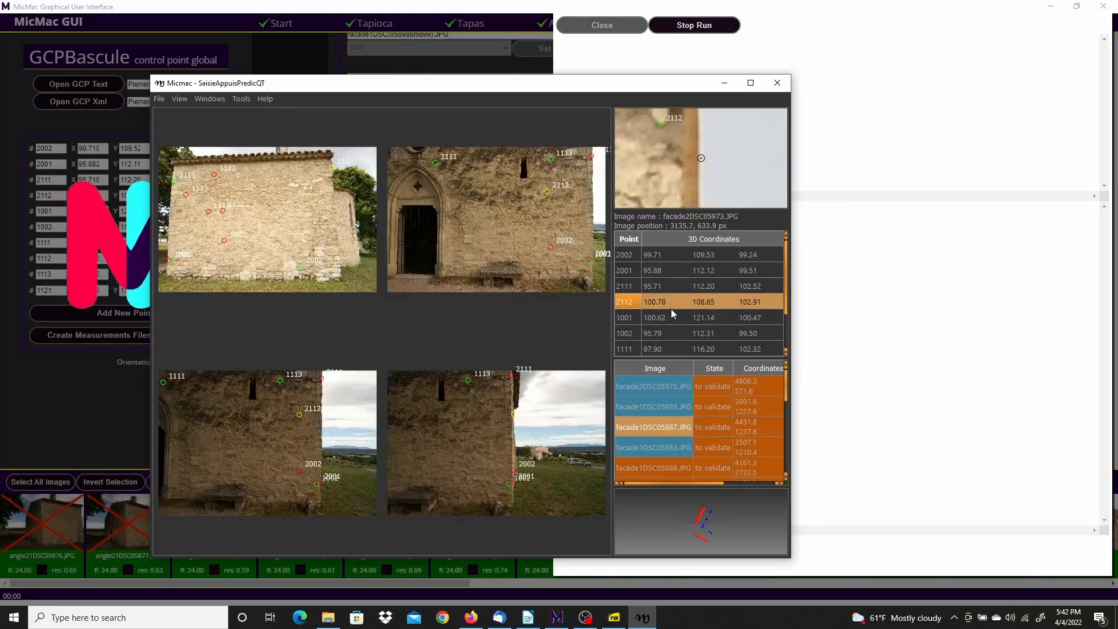
pyautogui.rightClick(322, 299)
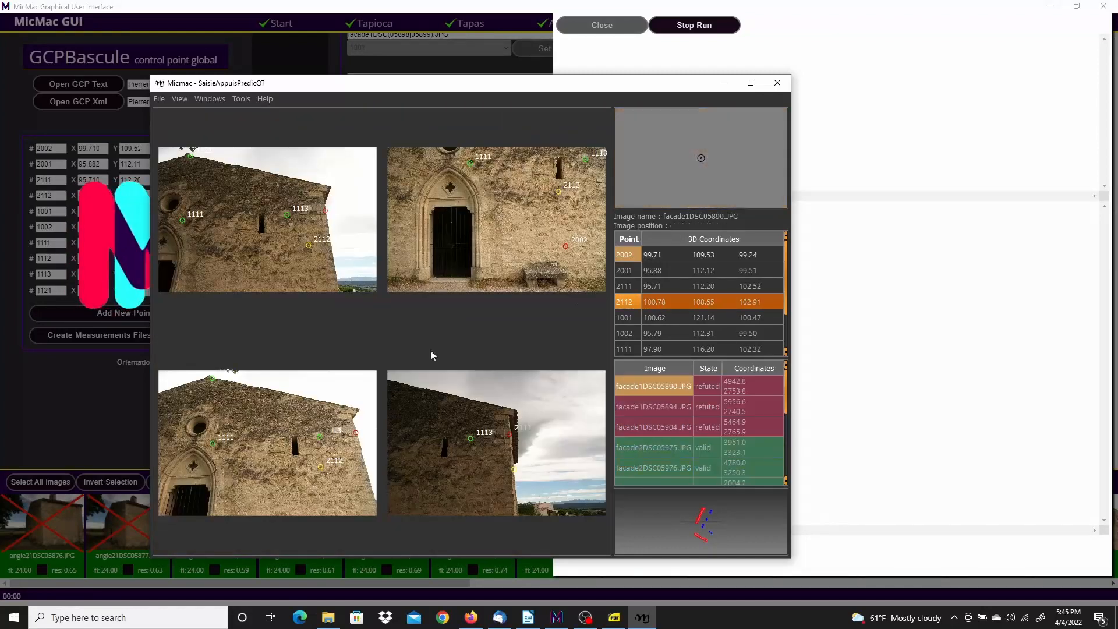
pyautogui.click(623, 302)
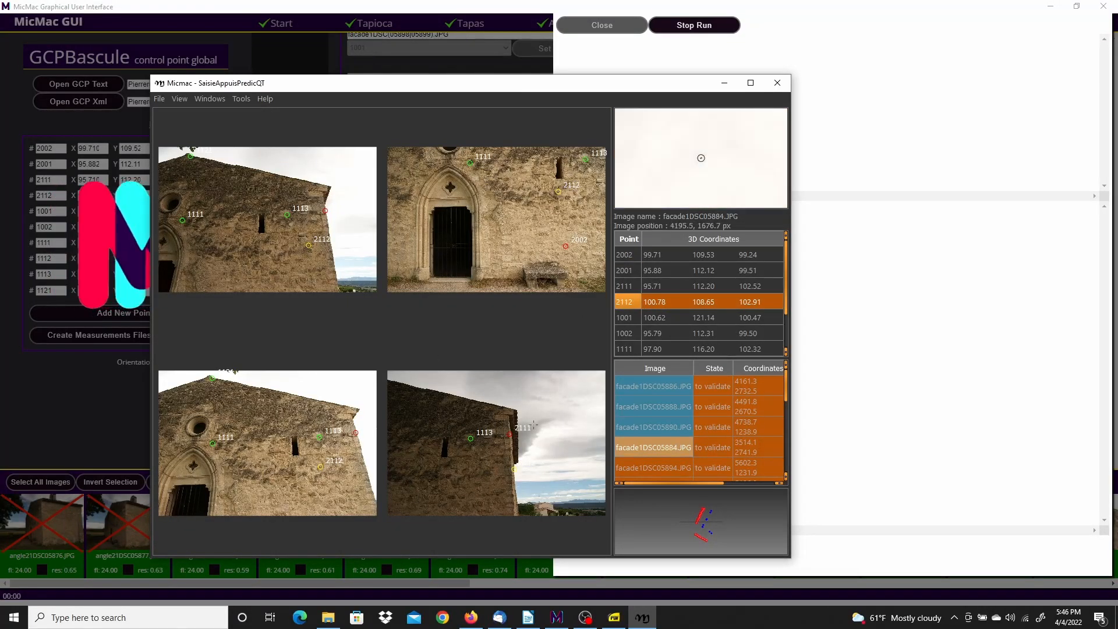
pyautogui.scroll(5, 314, 250)
pyautogui.scroll(5, 513, 465)
# Mark 2112 dubious in facade1DSC05884 and refuted in facade1DSC05888, 05886 and 05890
pyautogui.rightClick(517, 480)
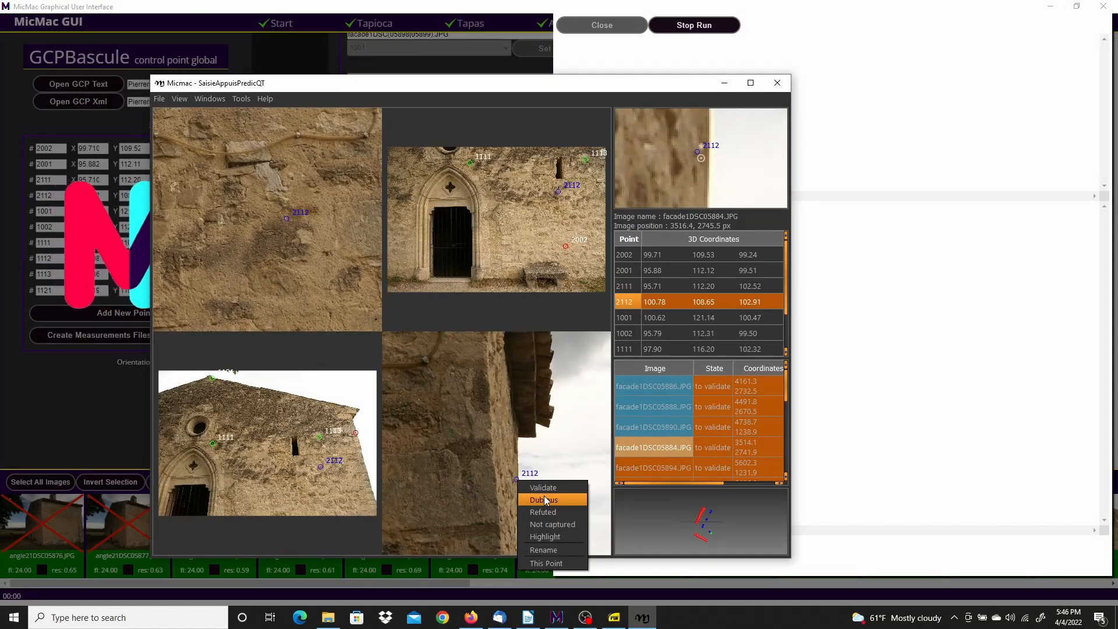
pyautogui.click(544, 499)
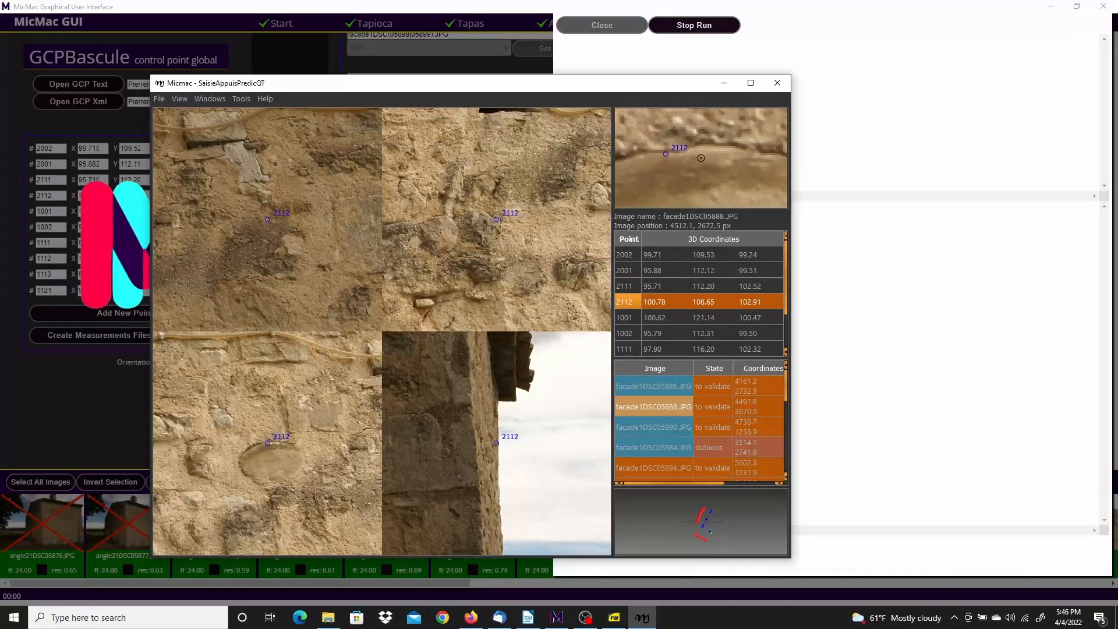
pyautogui.rightClick(268, 444)
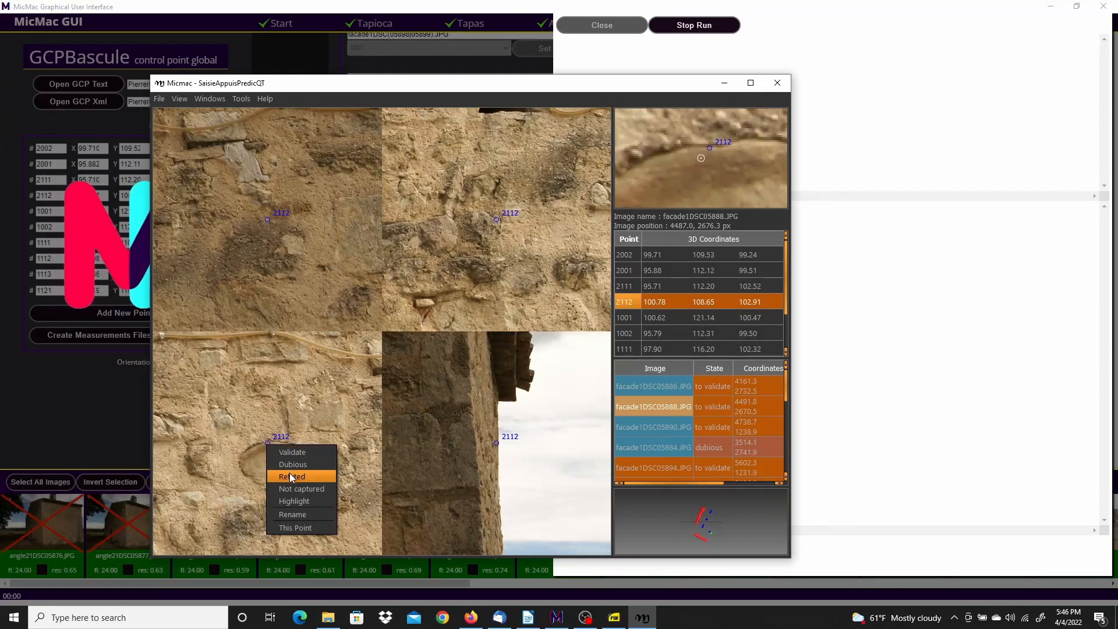
pyautogui.click(289, 476)
pyautogui.rightClick(268, 222)
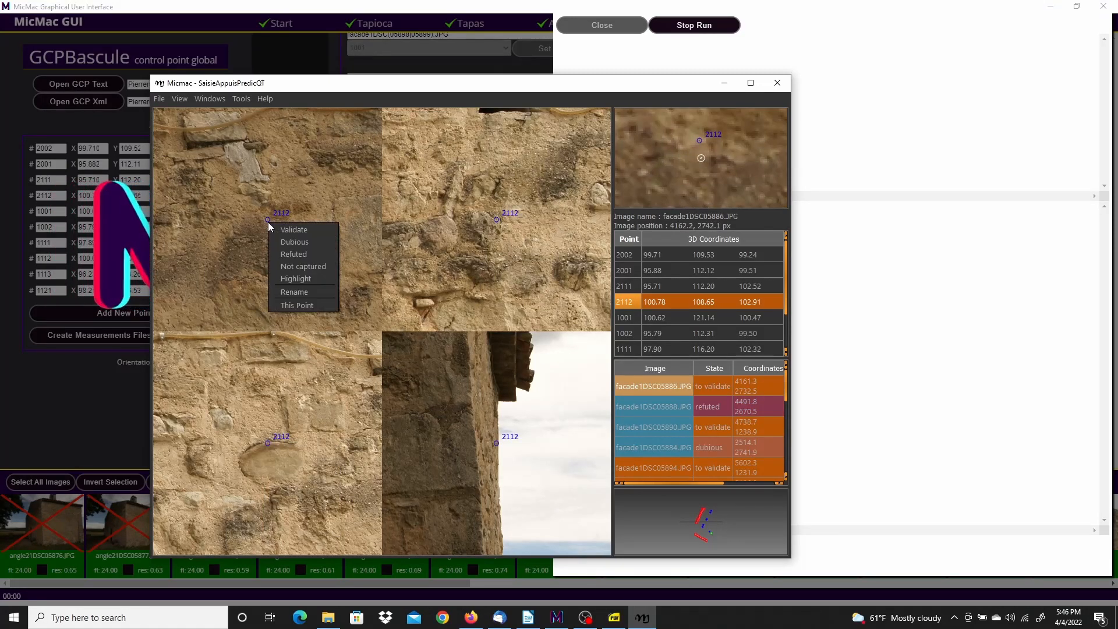
pyautogui.click(296, 252)
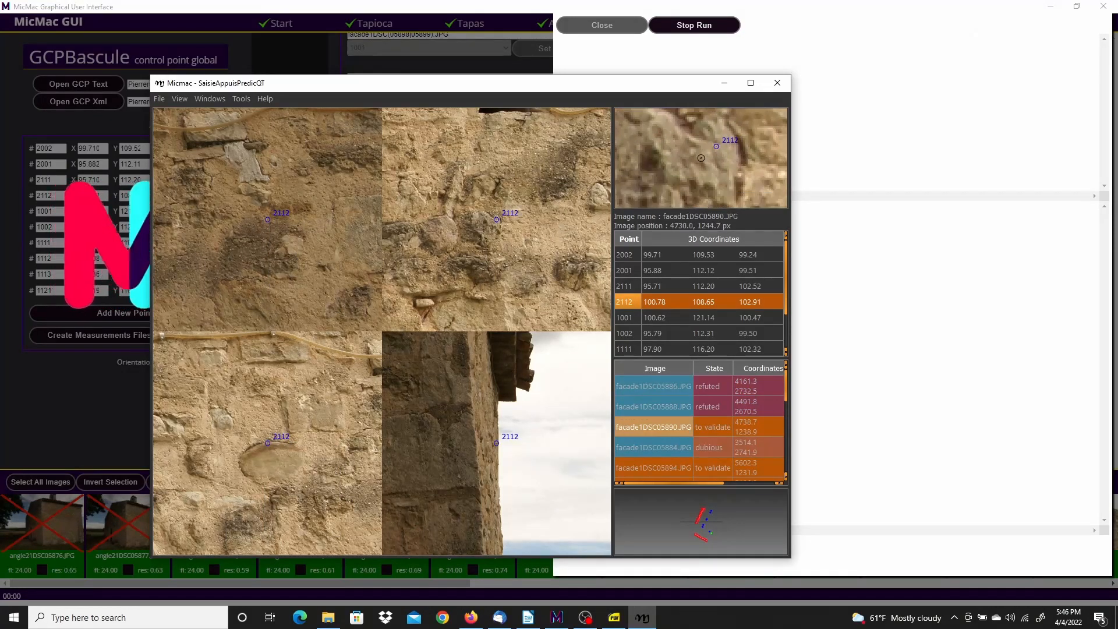
pyautogui.rightClick(496, 222)
pyautogui.click(519, 252)
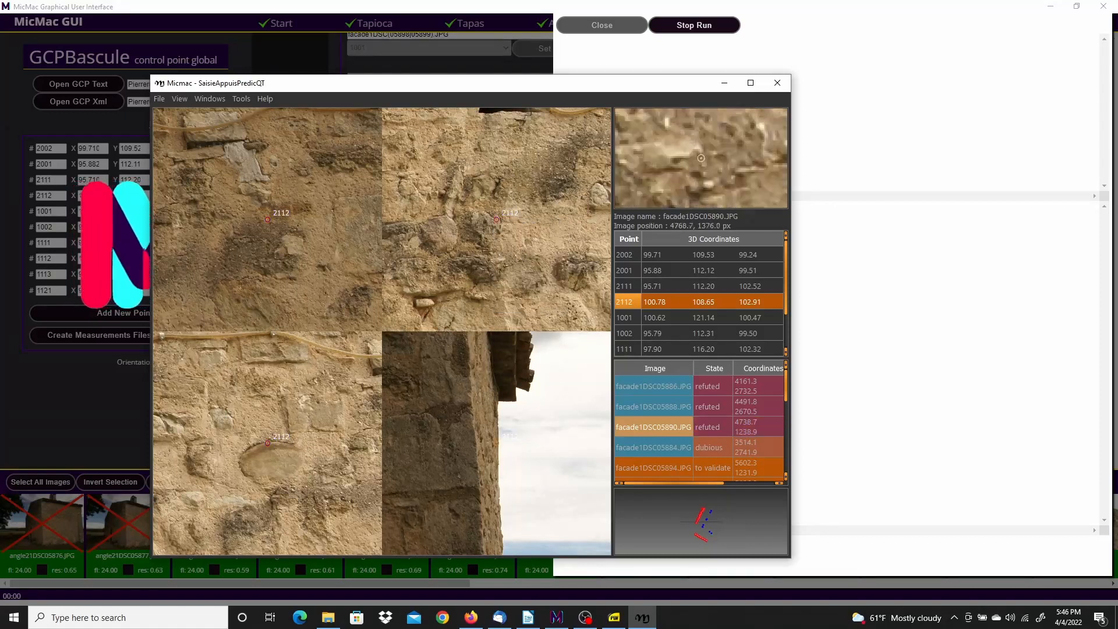
# Load the next images of 2112 and refute it in facade1DSC05894
pyautogui.rightClick(624, 303)
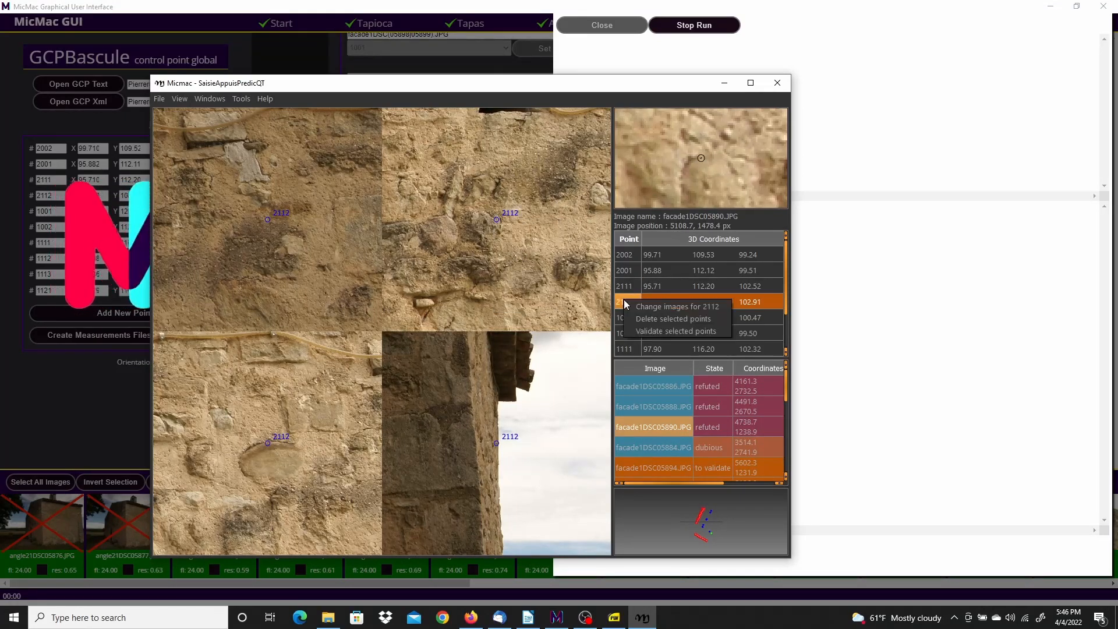
pyautogui.click(656, 307)
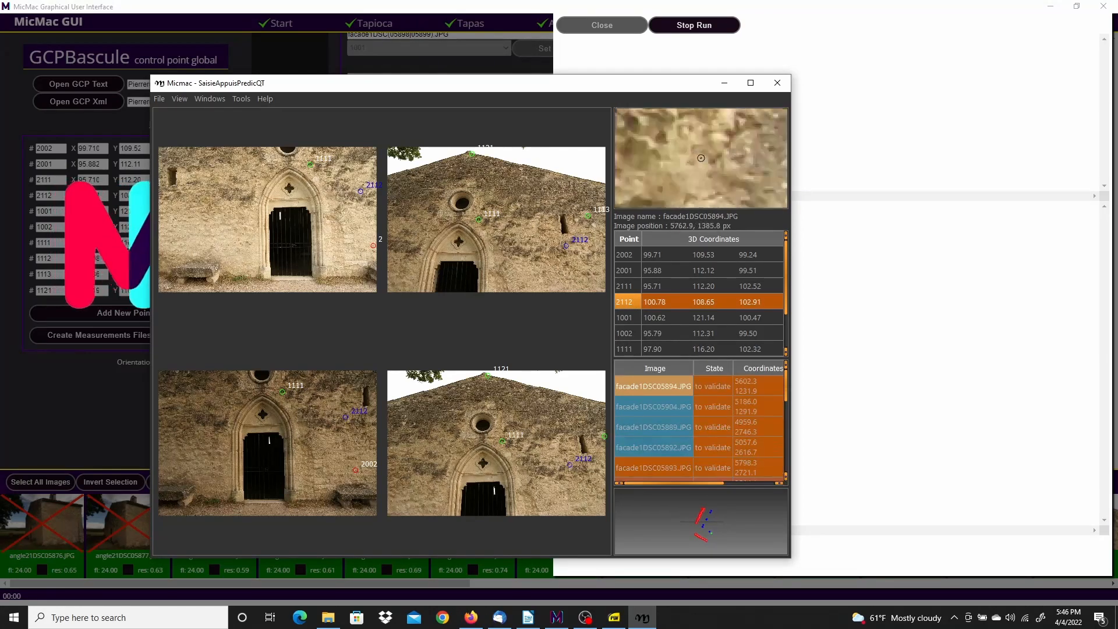
pyautogui.scroll(6, 362, 194)
pyautogui.scroll(2, 362, 194)
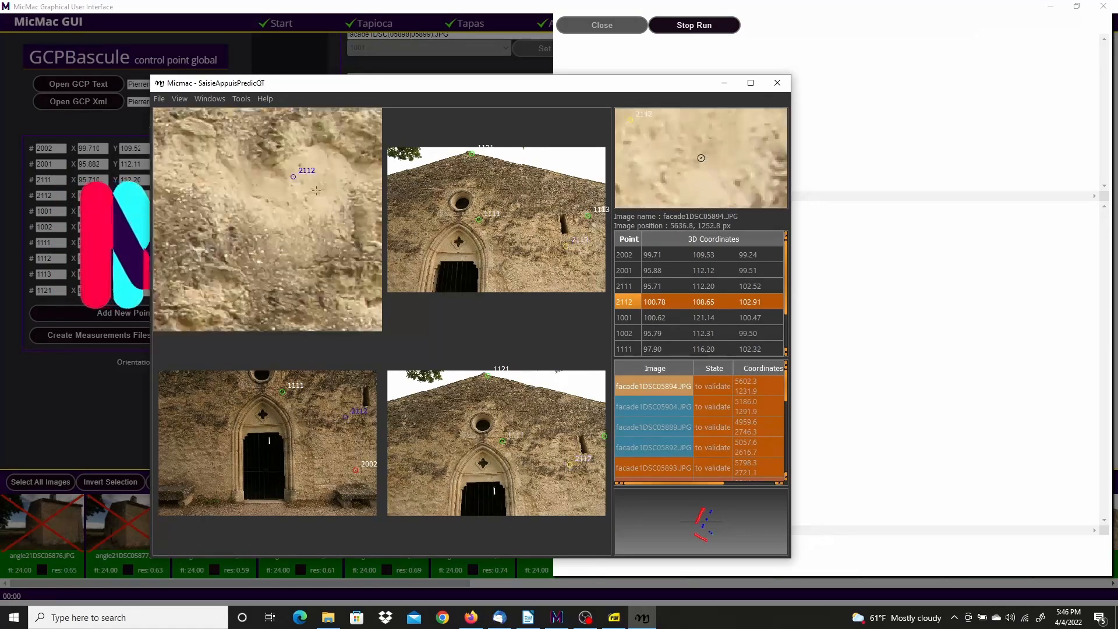
pyautogui.rightClick(291, 176)
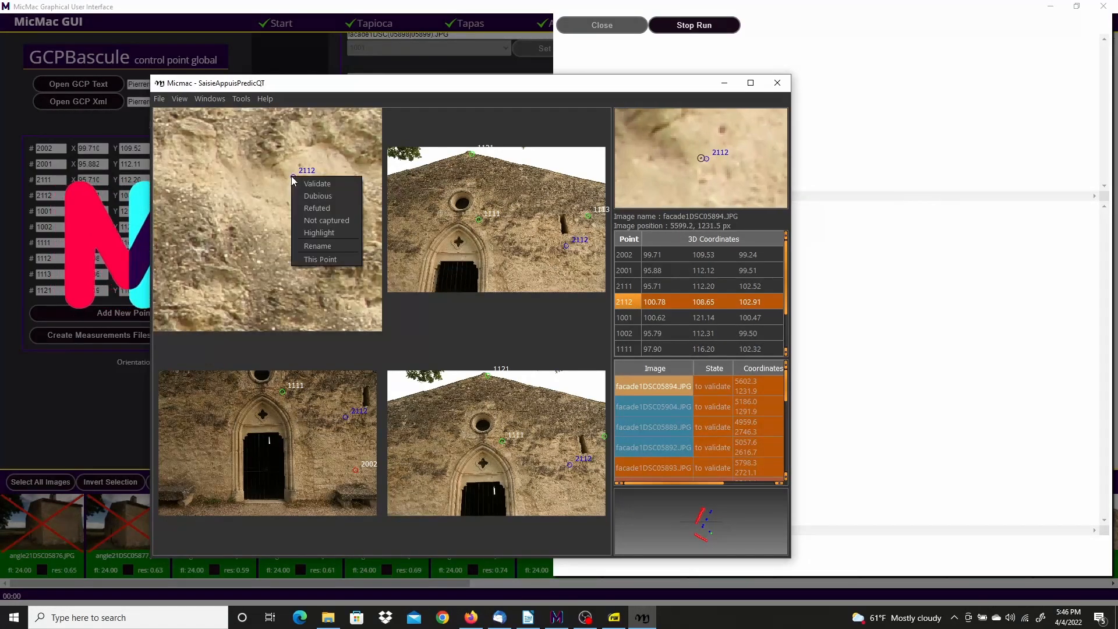
pyautogui.click(320, 204)
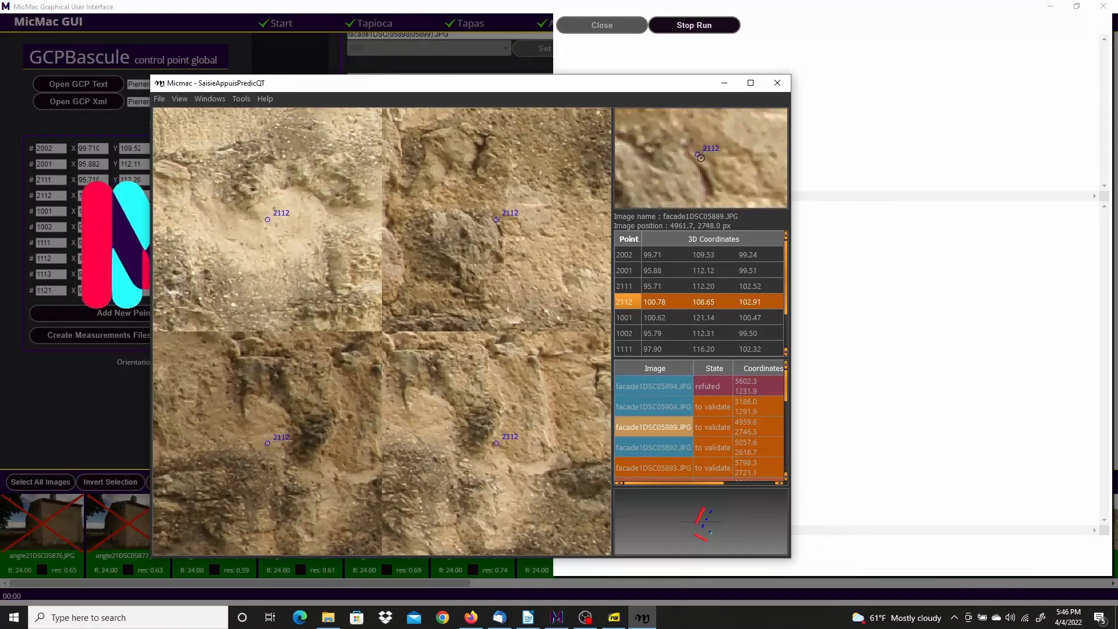
# Refute 2112 in facade1DSC05889, 05892 and 05904, then cycle to its next images
pyautogui.rightClick(496, 220)
pyautogui.click(534, 248)
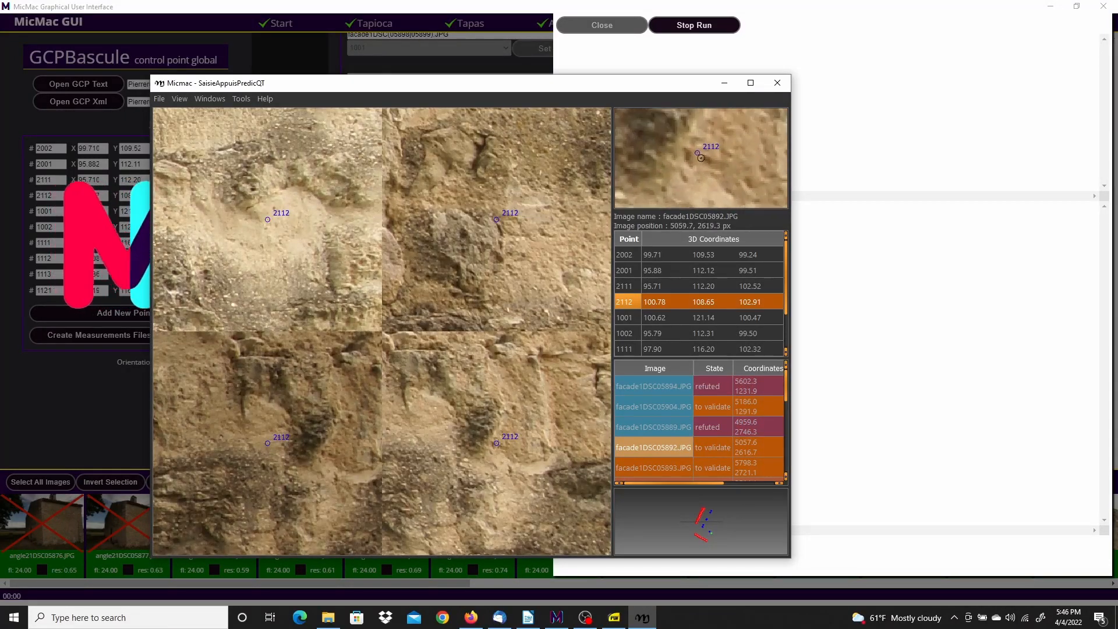
pyautogui.rightClick(496, 443)
pyautogui.click(530, 474)
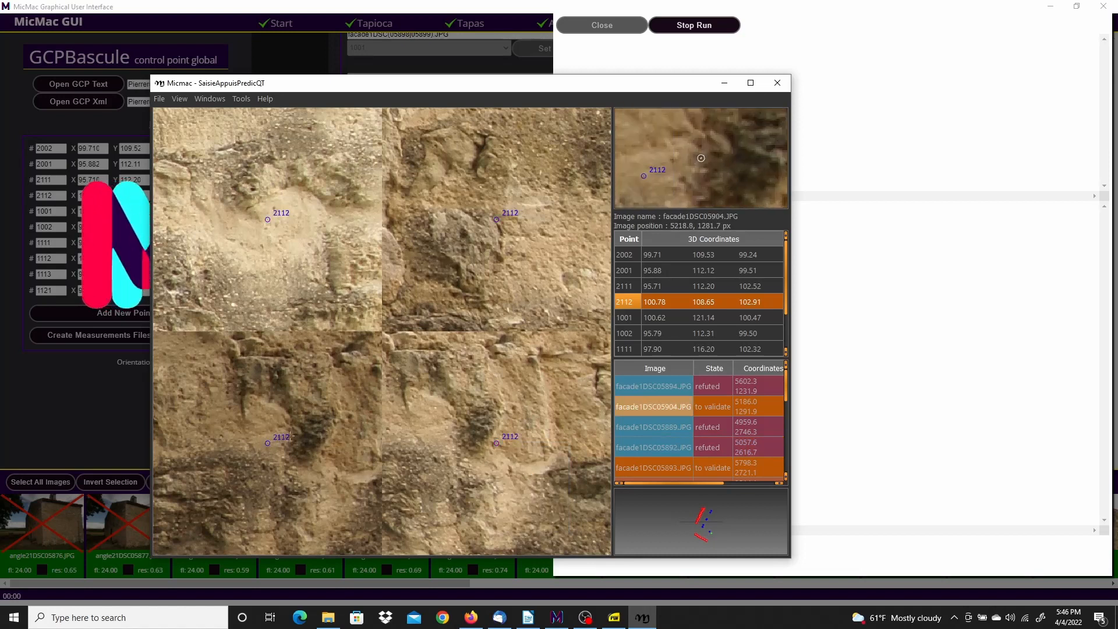
pyautogui.rightClick(268, 443)
pyautogui.click(291, 474)
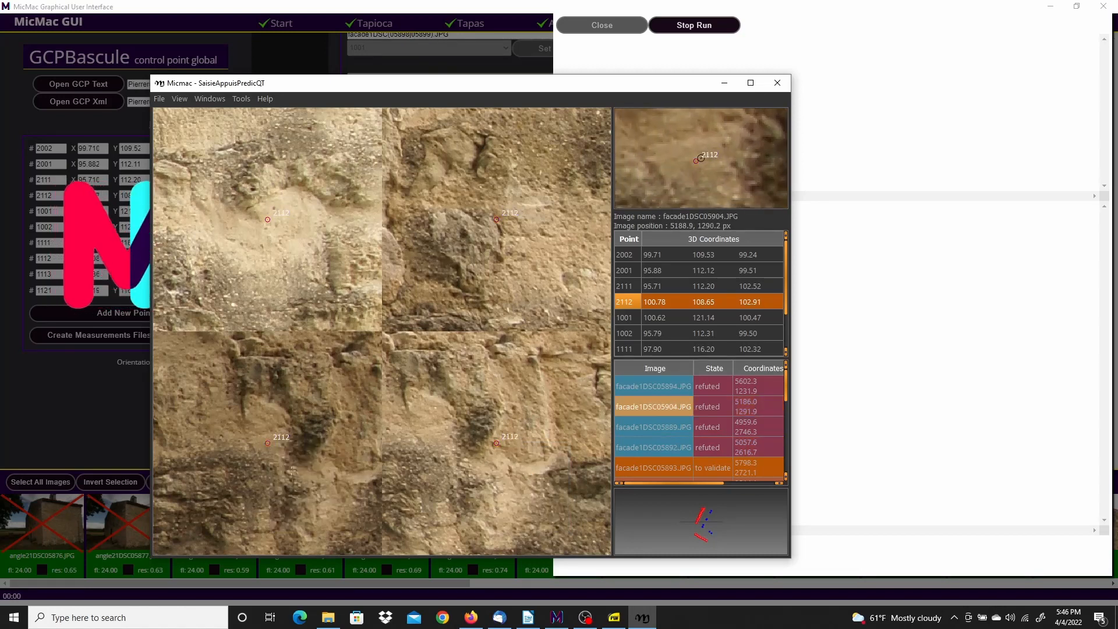
pyautogui.rightClick(631, 300)
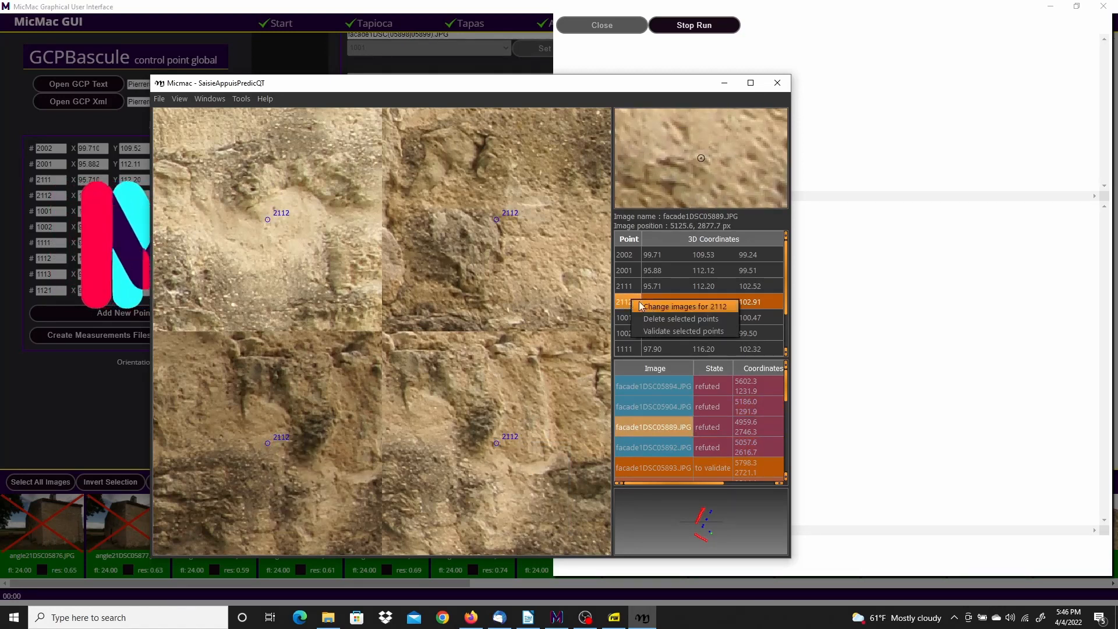
pyautogui.click(653, 305)
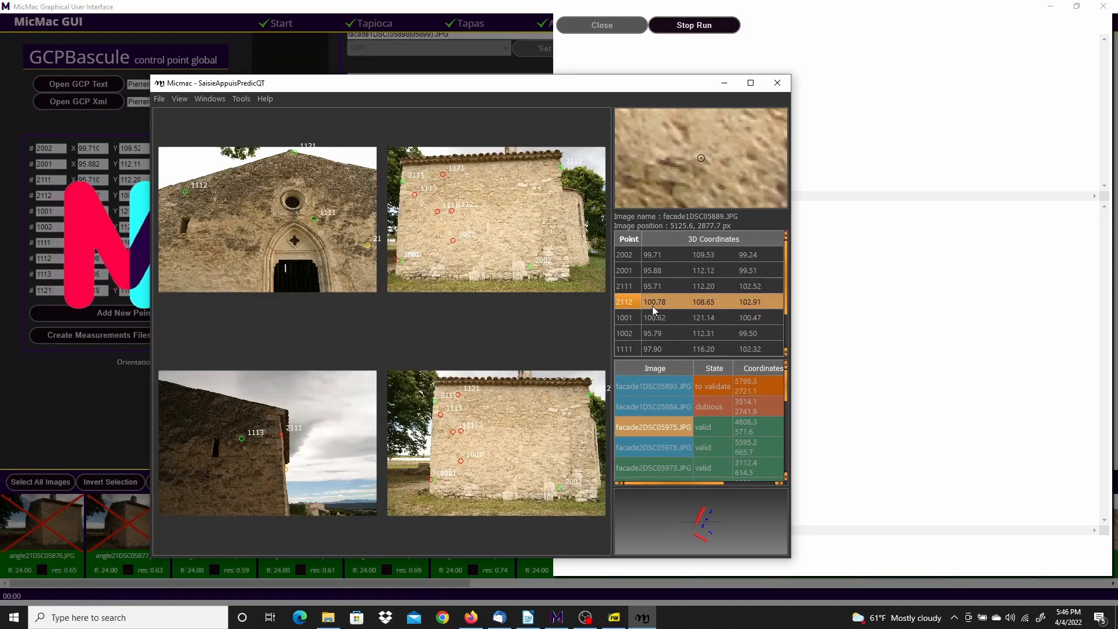
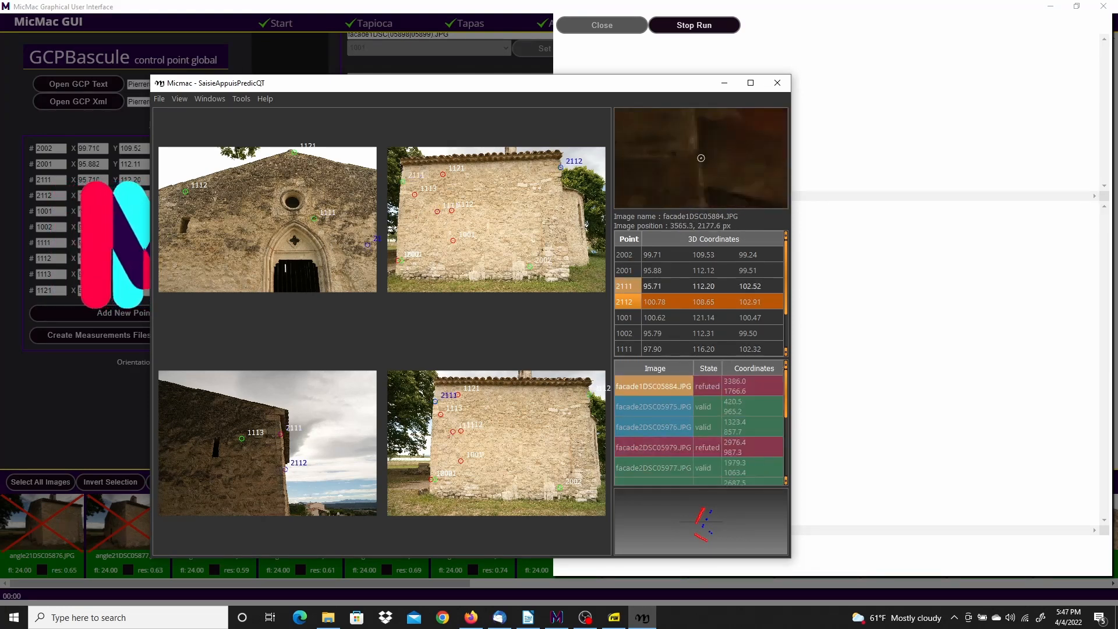
# Refute control point 2112 in facade1DSC05893.JPG
pyautogui.scroll(2, 293, 497)
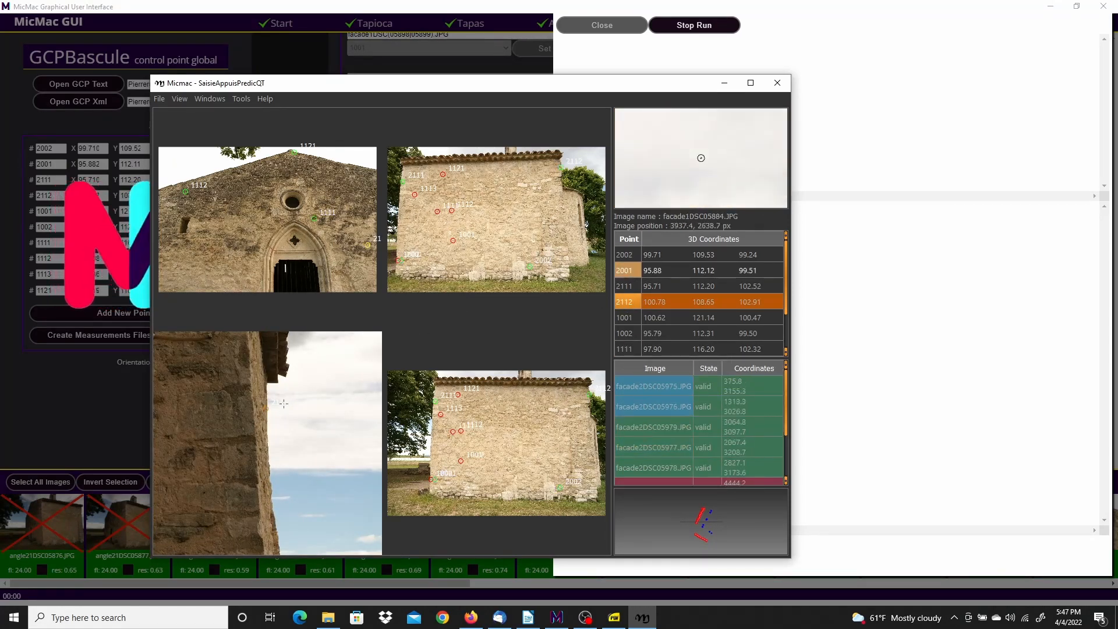
pyautogui.scroll(-3, 259, 406)
pyautogui.scroll(-2, 277, 227)
pyautogui.scroll(2, 272, 223)
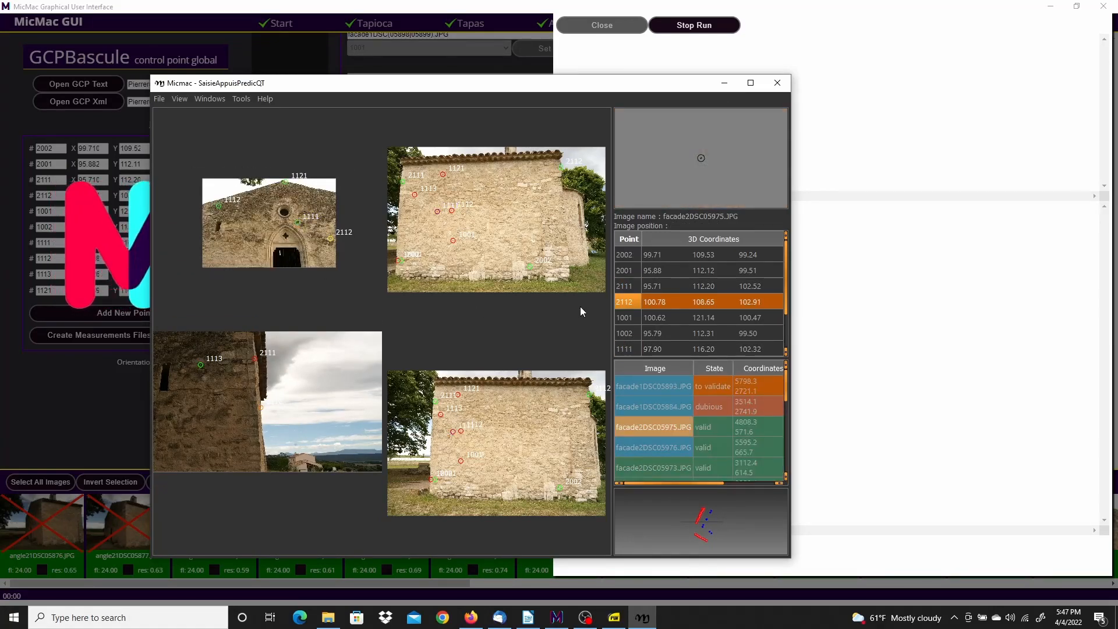
pyautogui.click(627, 301)
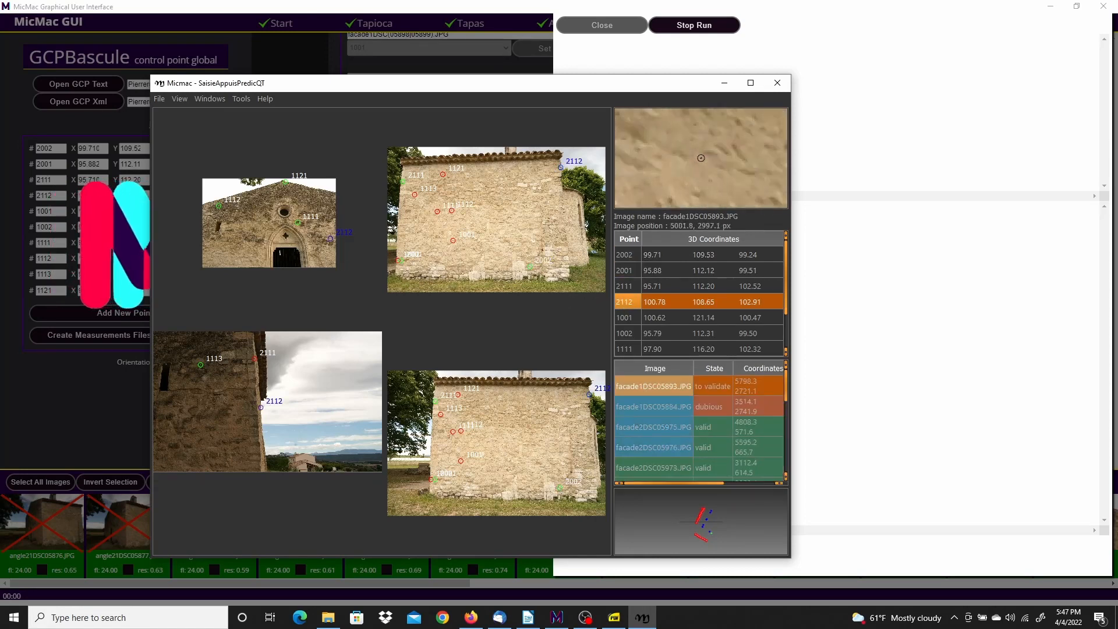
pyautogui.scroll(6, 331, 245)
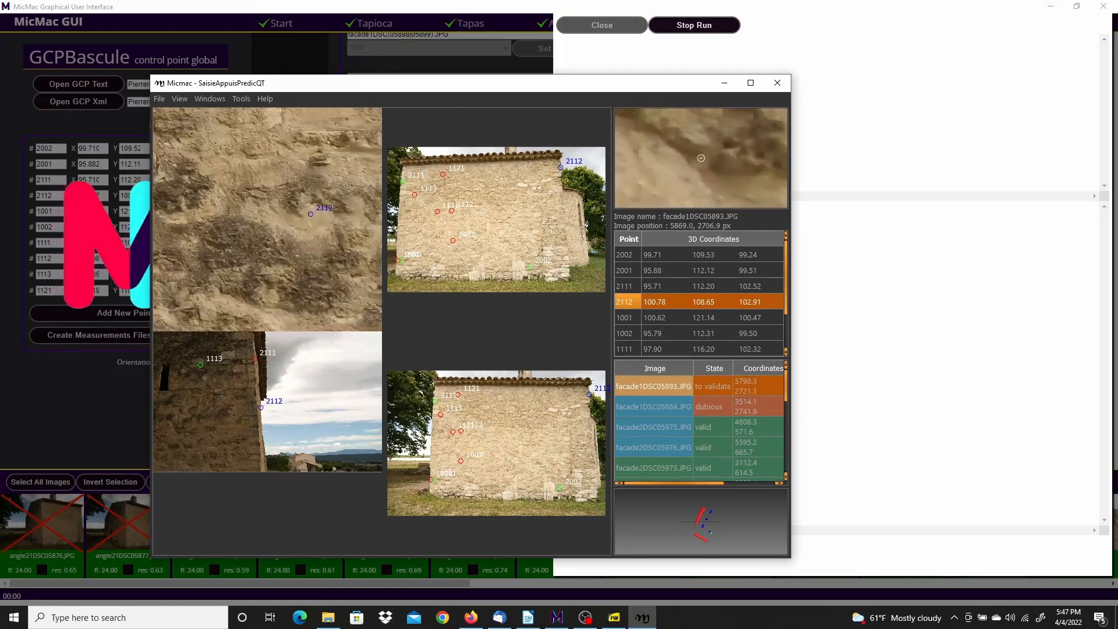
pyautogui.rightClick(304, 215)
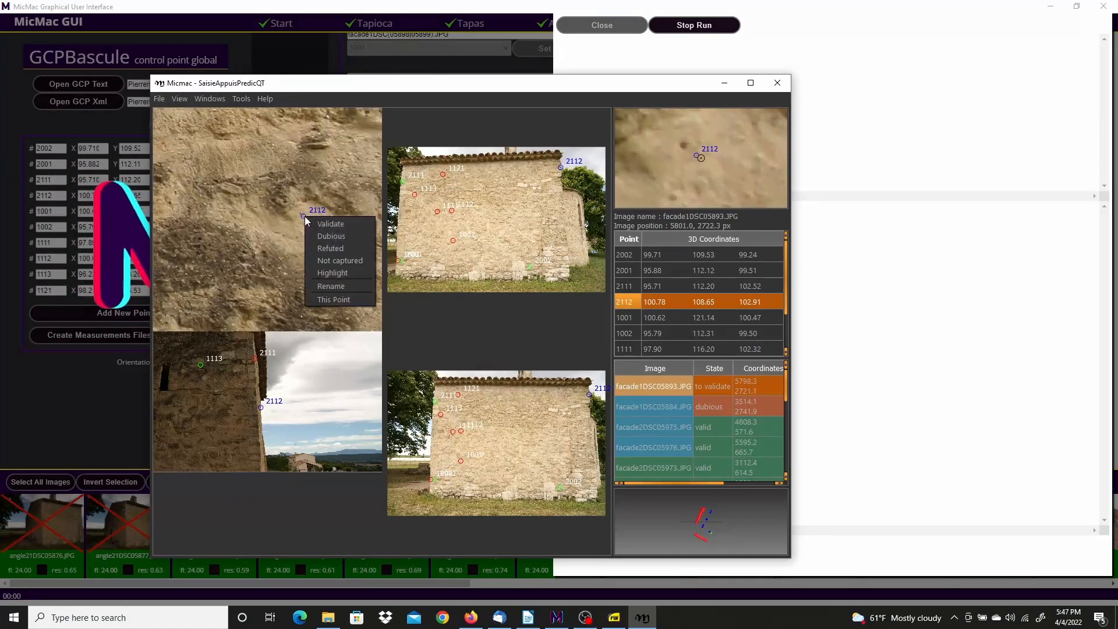
pyautogui.click(339, 248)
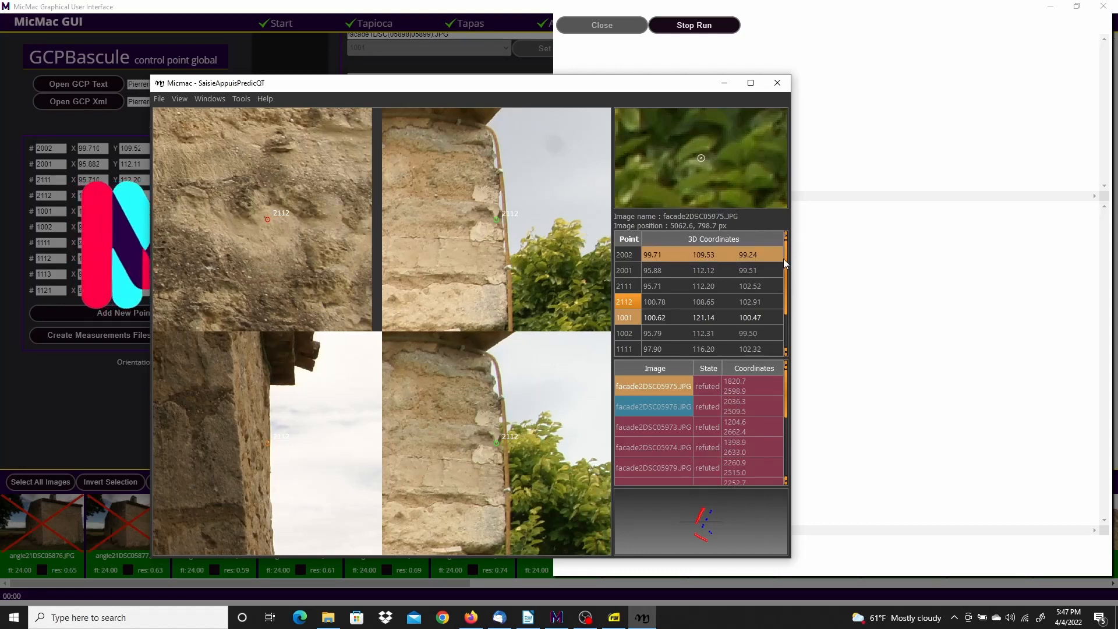
# Exit SaisieAppuisPredicQT to return to the GCPBascule page
pyautogui.moveTo(785, 261)
pyautogui.mouseDown()
pyautogui.moveTo(789, 317)
pyautogui.moveTo(787, 256)
pyautogui.mouseUp()
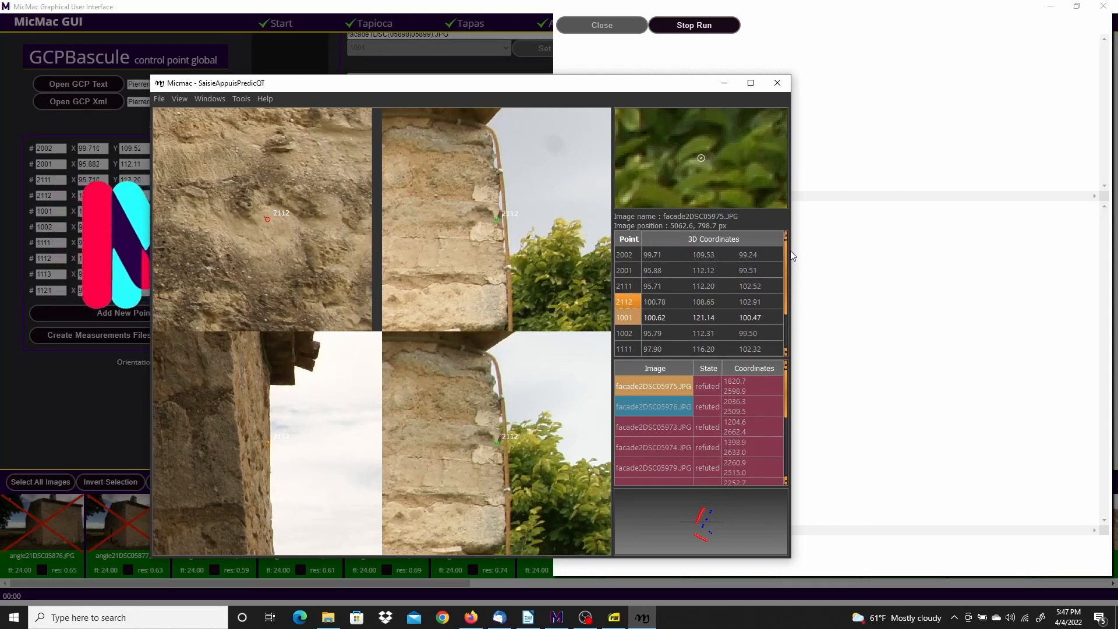
pyautogui.click(159, 99)
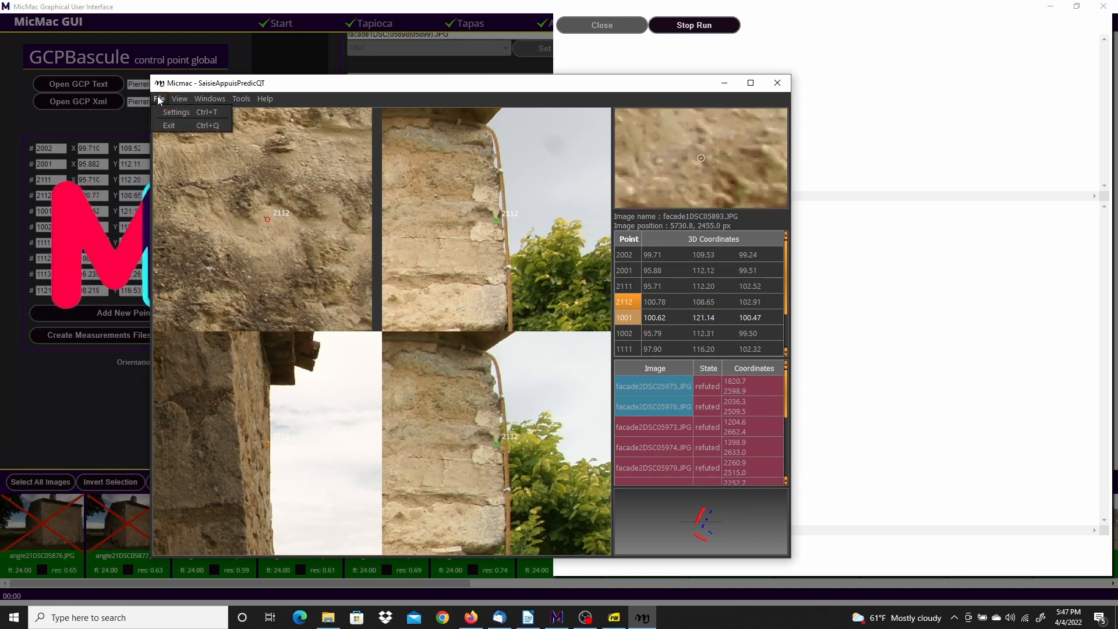
pyautogui.click(167, 126)
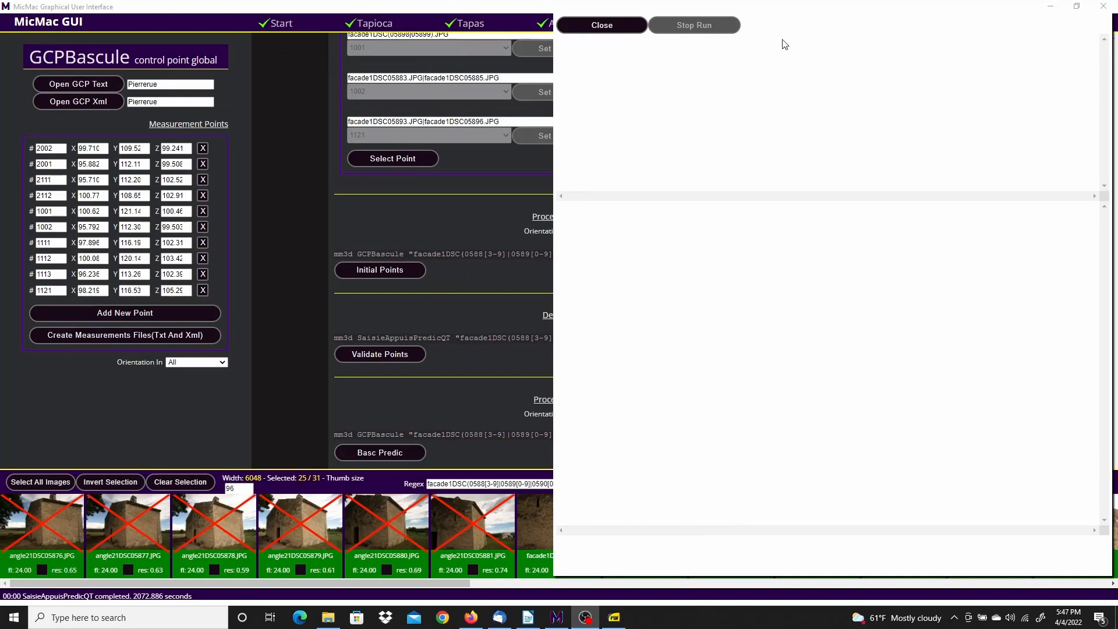
# Select all 31 images and run the final GCPBascule into GCPBascPredicOut
pyautogui.click(619, 25)
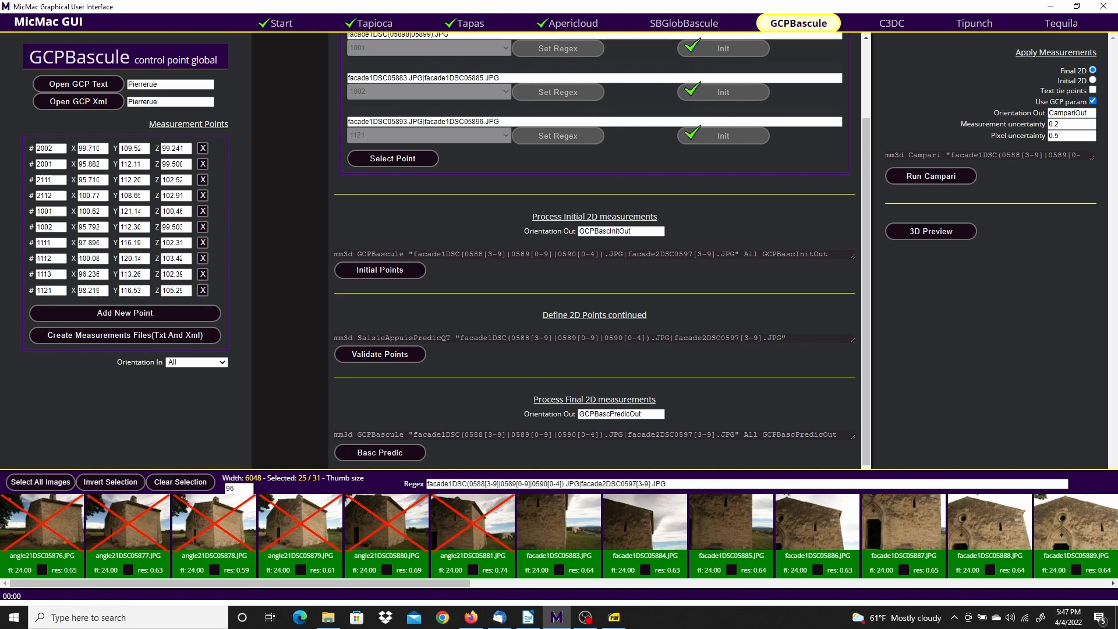
pyautogui.click(31, 483)
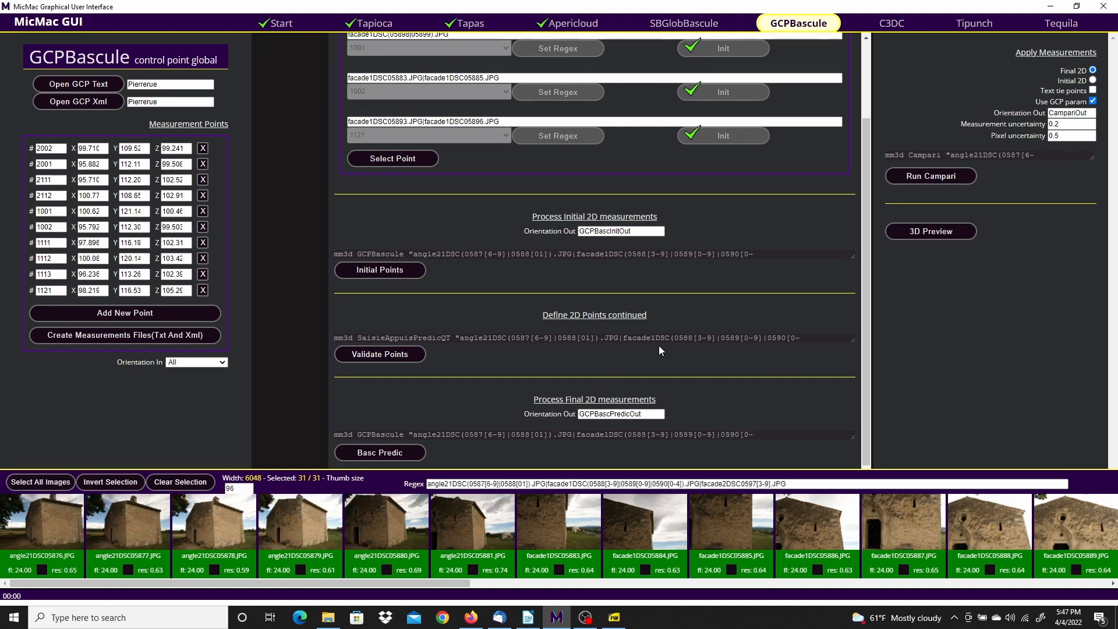
pyautogui.click(393, 453)
pyautogui.click(386, 453)
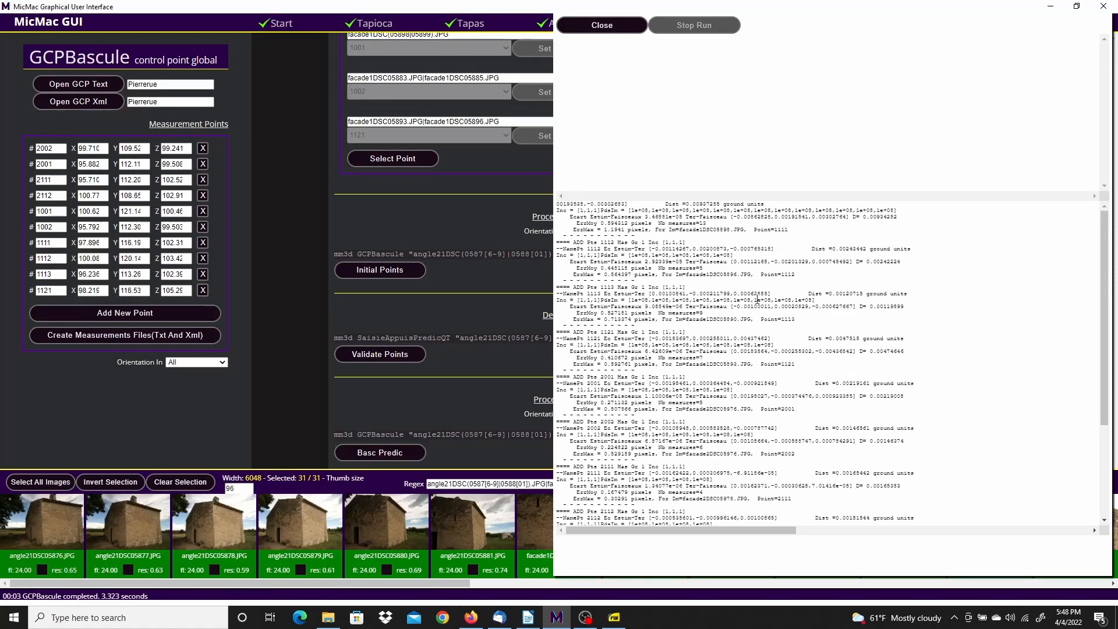
pyautogui.click(620, 25)
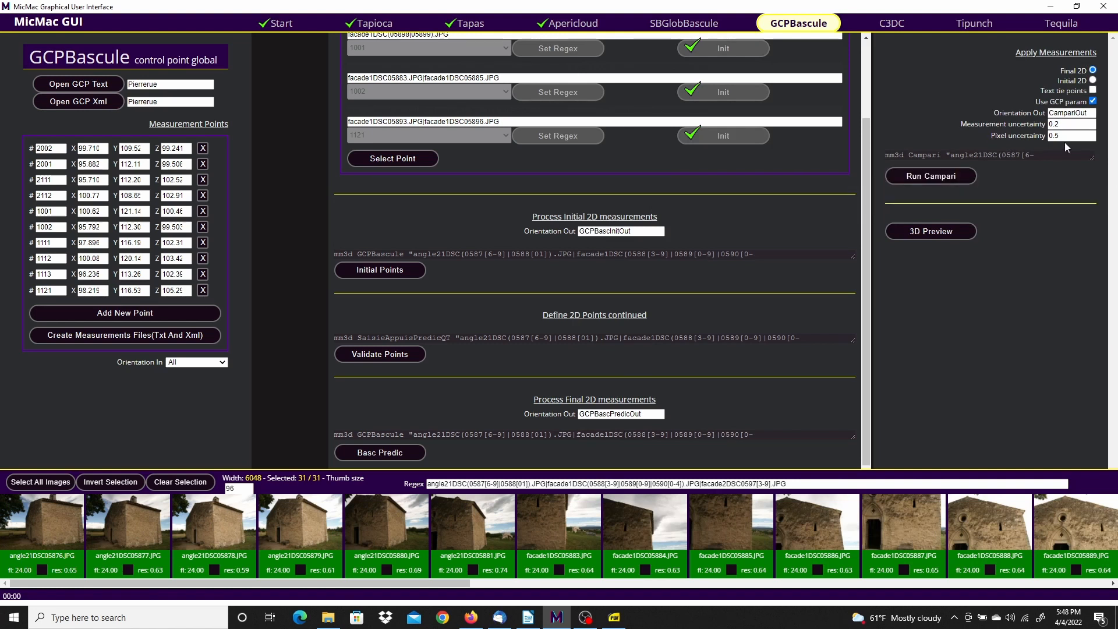
# Set measurement uncertainty to 0.02 and run Campari into CampariOut
pyautogui.click(1066, 124)
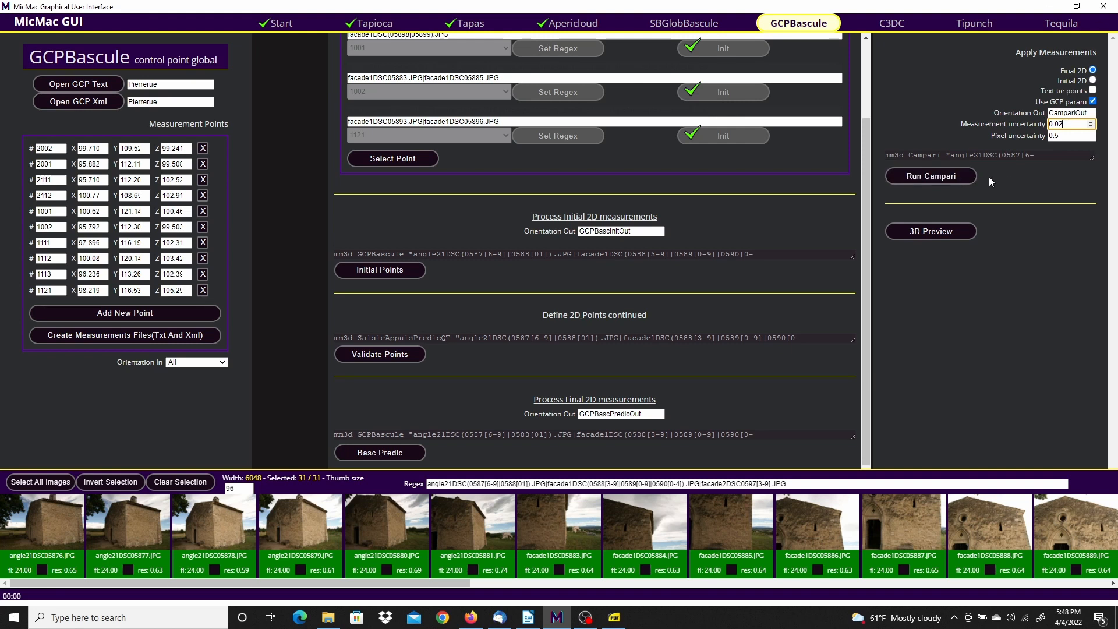
pyautogui.click(958, 176)
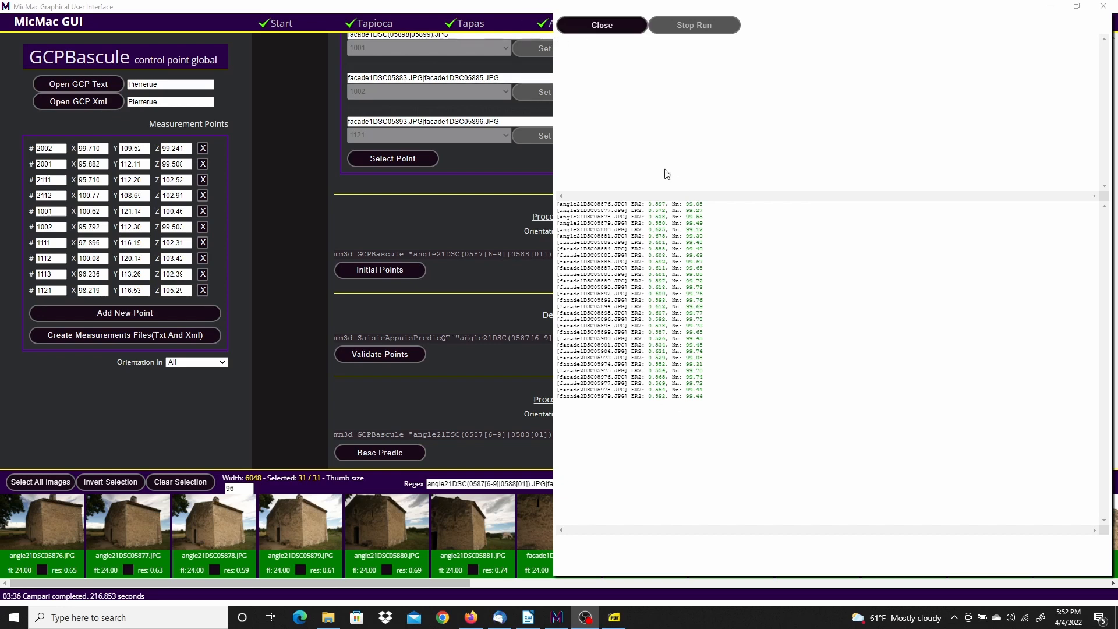
pyautogui.click(603, 27)
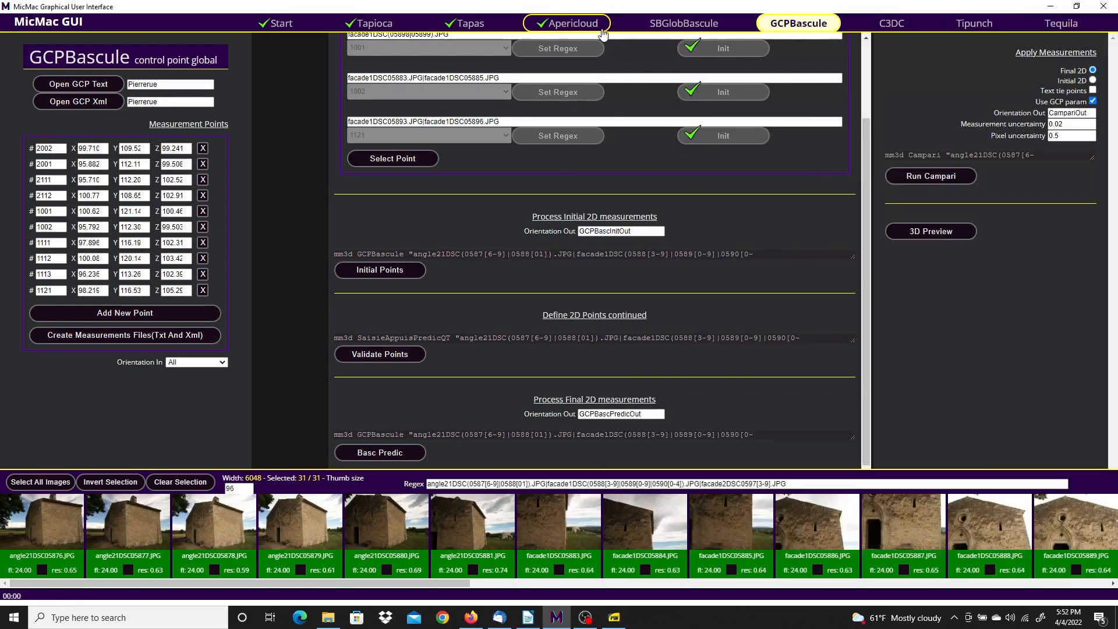
# Build the CampariOut sparse cloud with Apericloud's 3D Preview
pyautogui.click(932, 232)
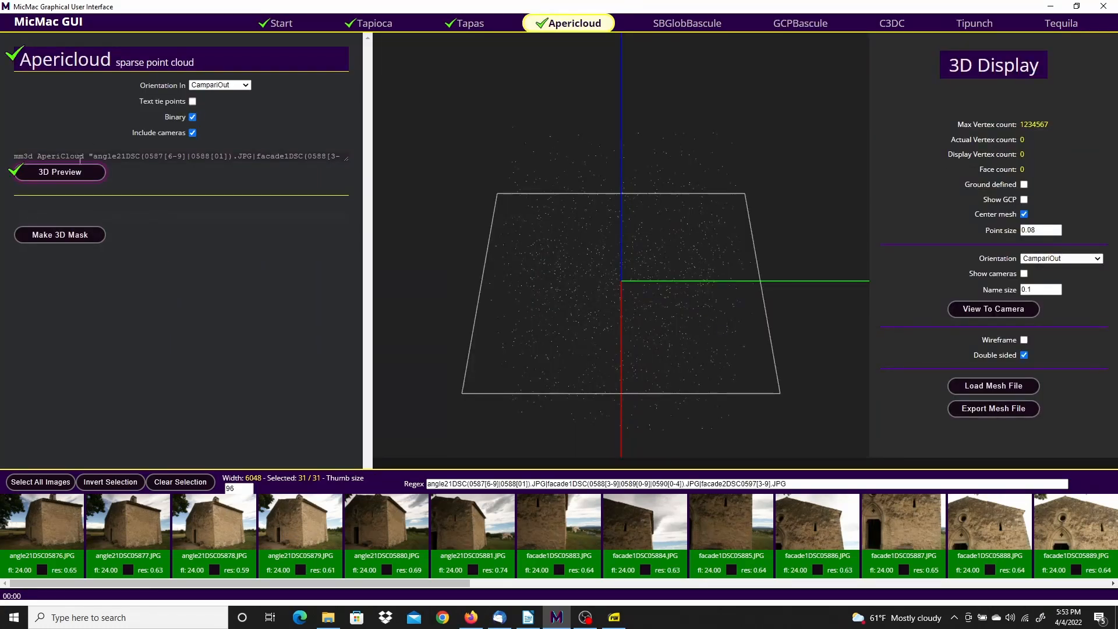
pyautogui.click(69, 172)
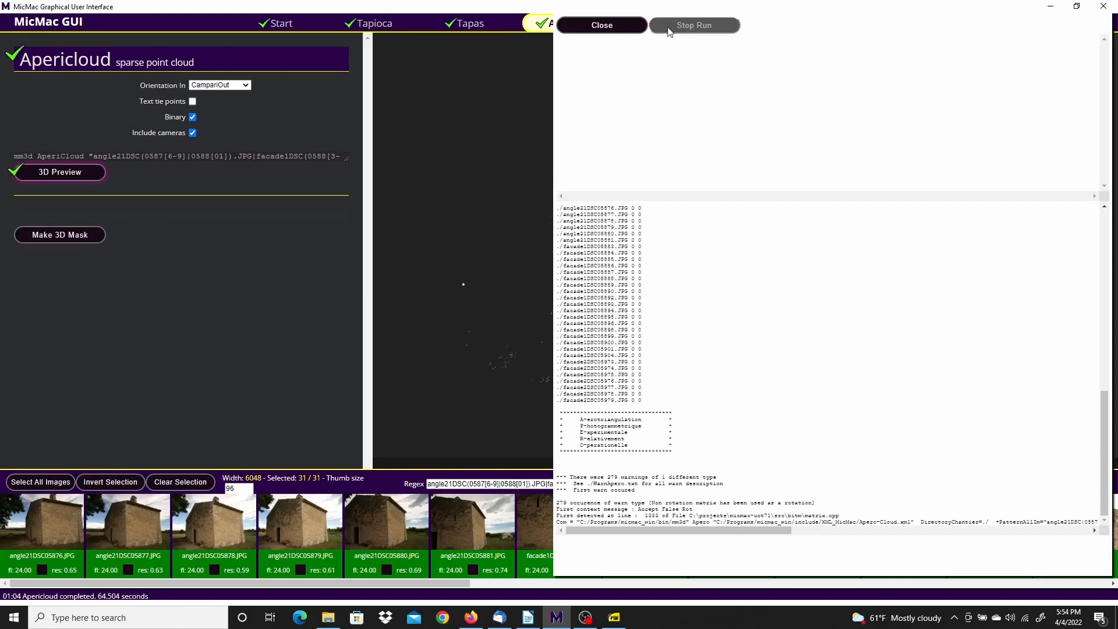
pyautogui.click(606, 32)
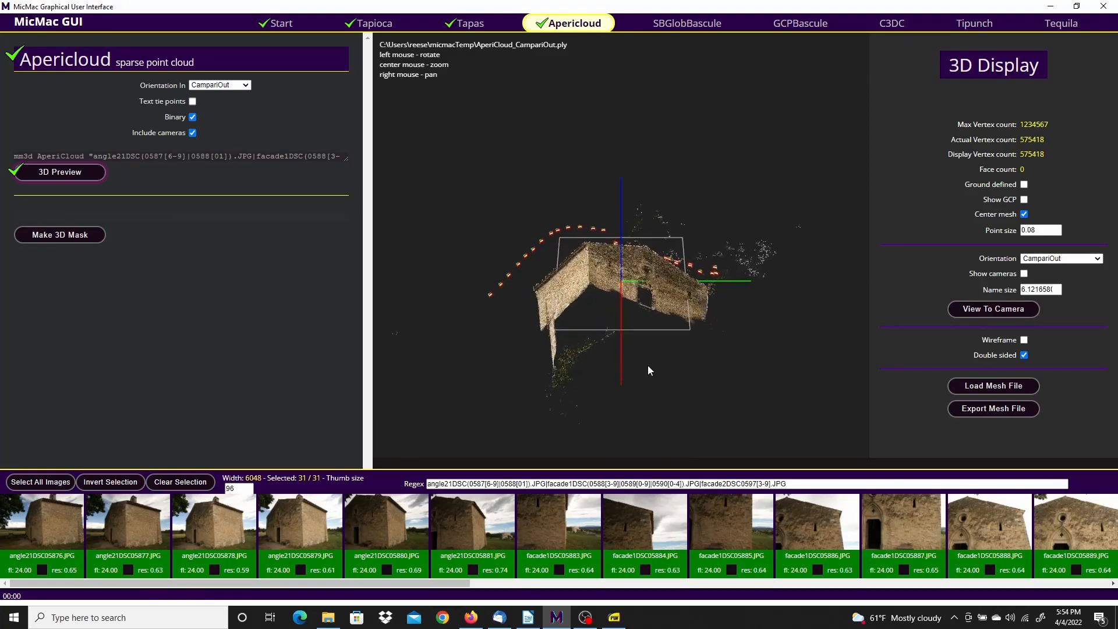
# Orbit the sparse cloud to a frontal facade view and open it for 3D masking
pyautogui.moveTo(659, 368); pyautogui.dragTo(681, 236)
pyautogui.moveTo(743, 341); pyautogui.dragTo(724, 241)
pyautogui.moveTo(803, 227); pyautogui.dragTo(729, 429)
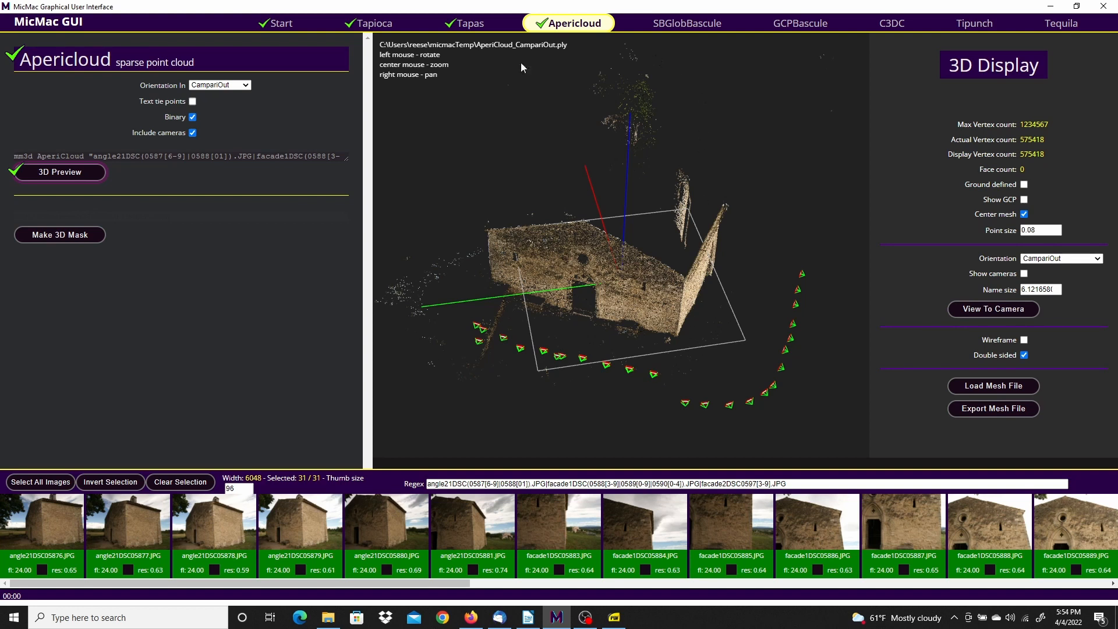
pyautogui.click(57, 235)
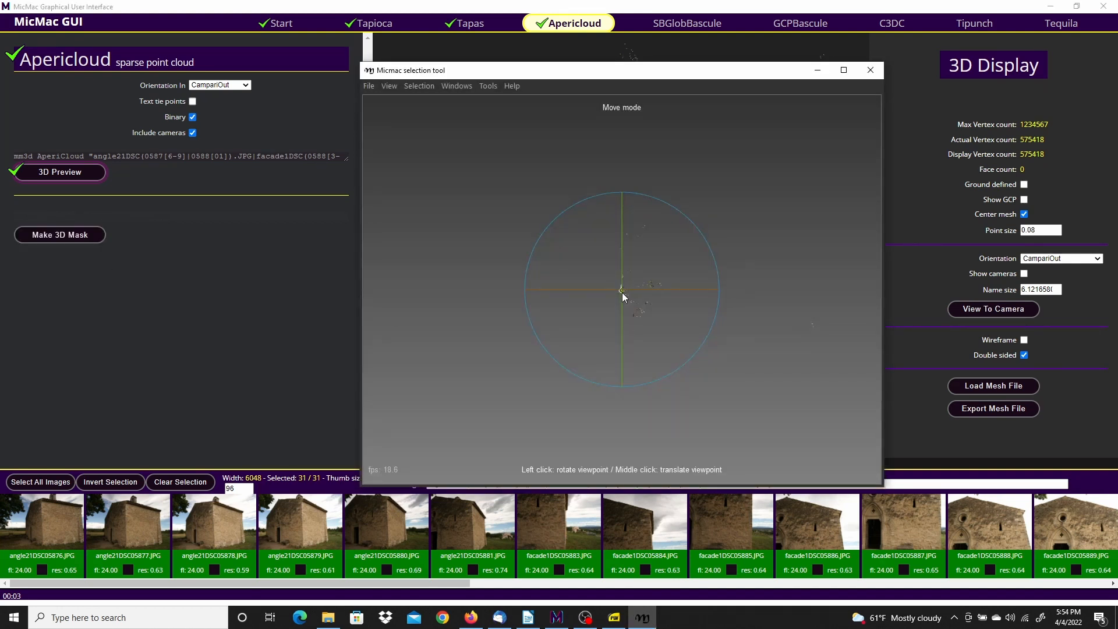
# Outline the church walls with a six-corner polygon and add the enclosed points to the mask
pyautogui.scroll(5, 622, 293)
pyautogui.scroll(2, 622, 293)
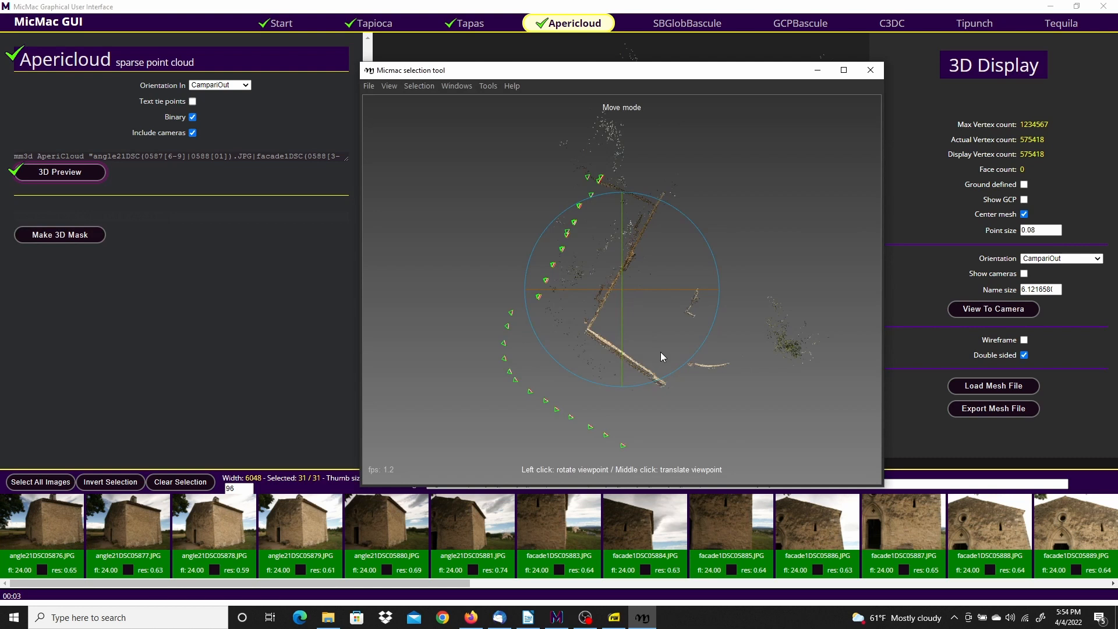
pyautogui.click(422, 87)
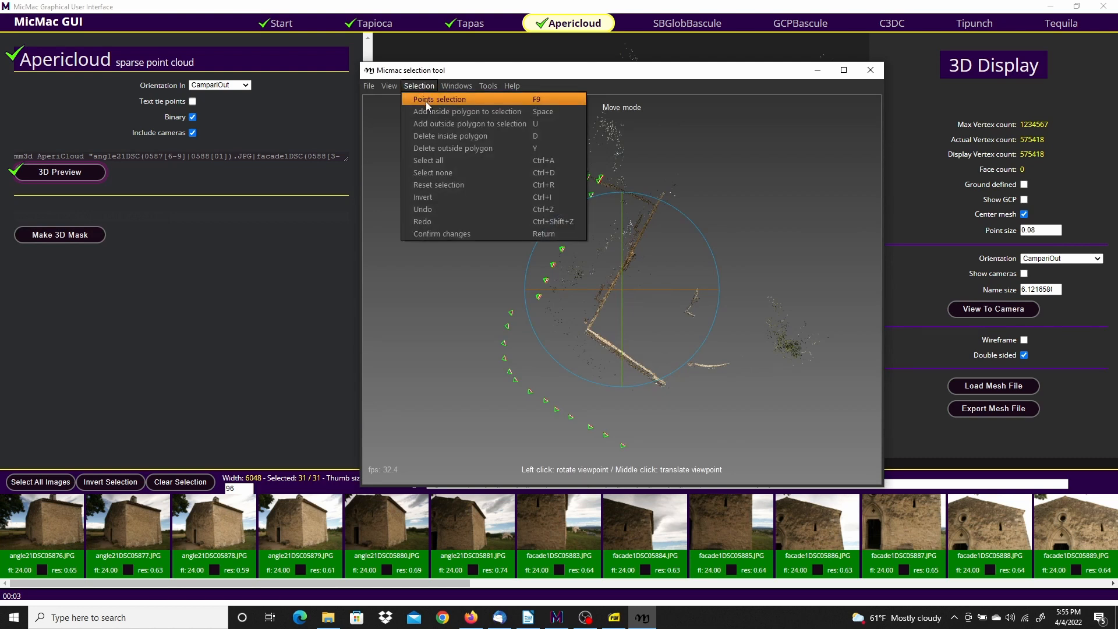
pyautogui.click(427, 104)
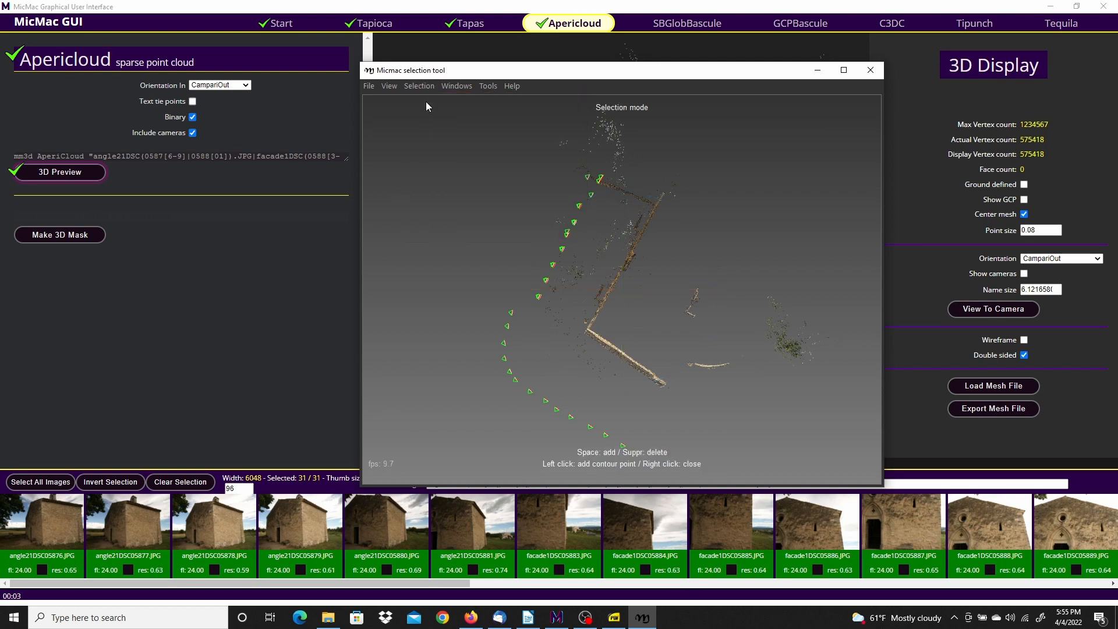
pyautogui.click(665, 408)
pyautogui.click(680, 378)
pyautogui.click(606, 322)
pyautogui.click(689, 185)
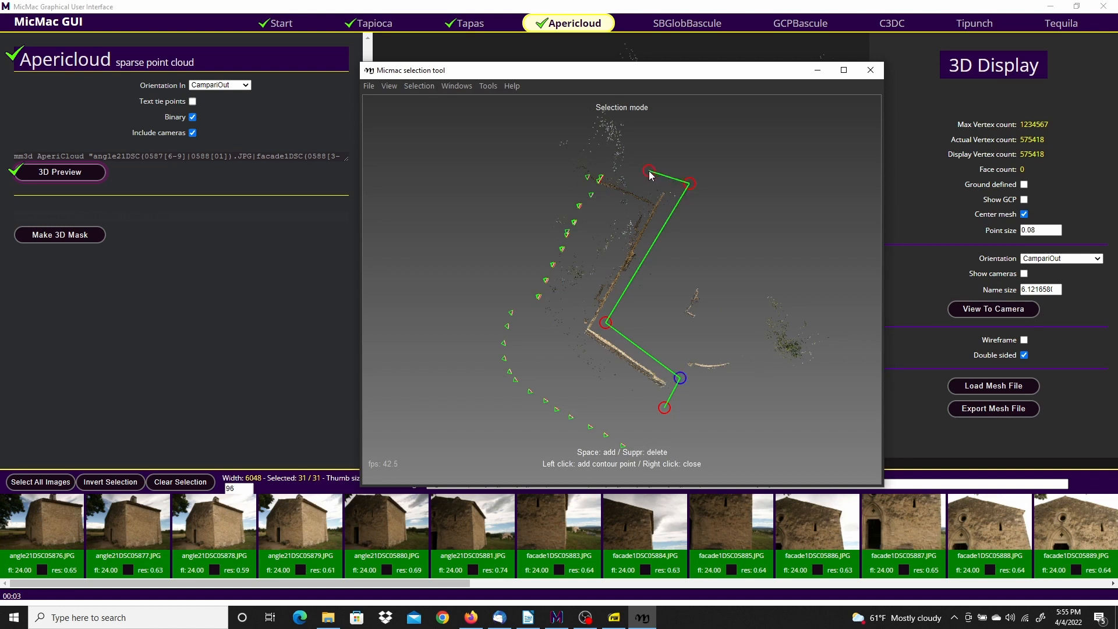
pyautogui.click(655, 175)
pyautogui.click(562, 340)
pyautogui.rightClick(627, 395)
pyautogui.press('space')
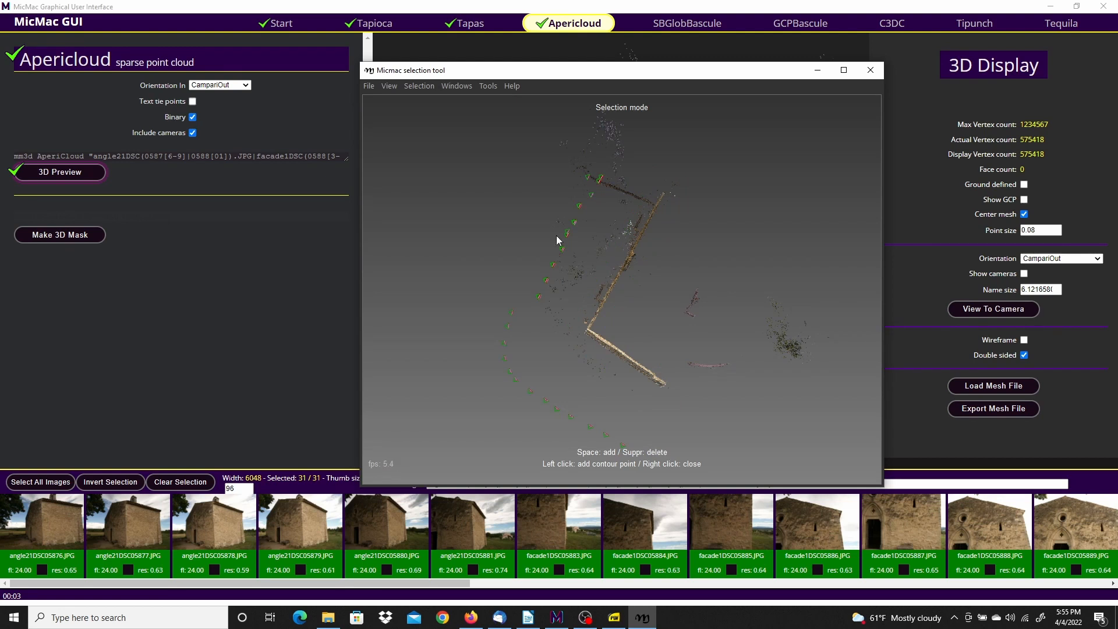
# Save the mask selection info and exit the selection tool
pyautogui.click(370, 87)
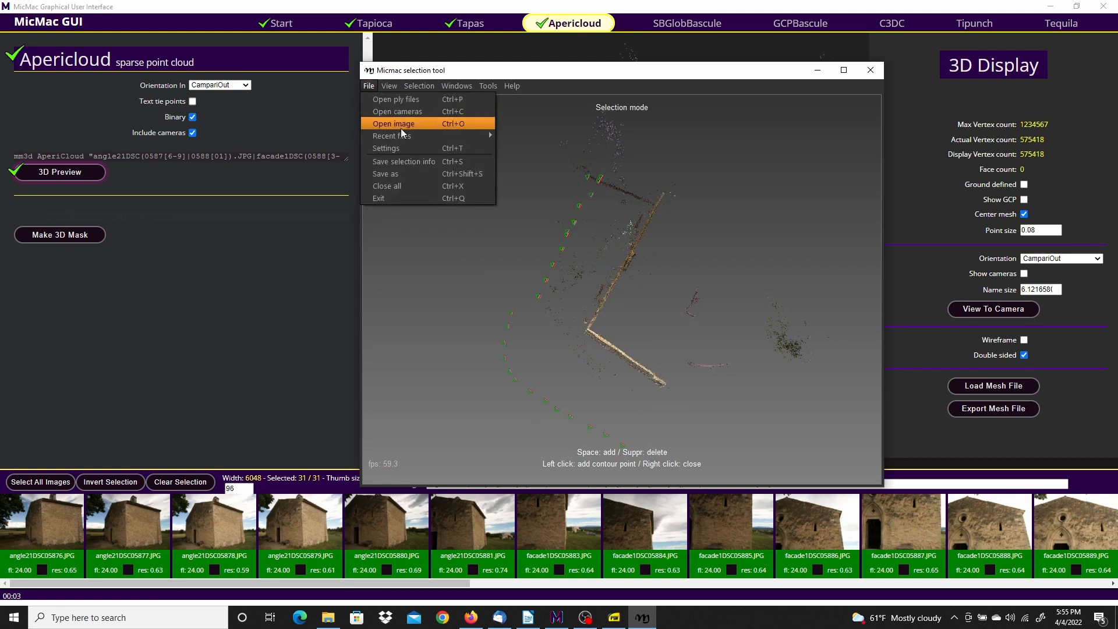
pyautogui.click(412, 167)
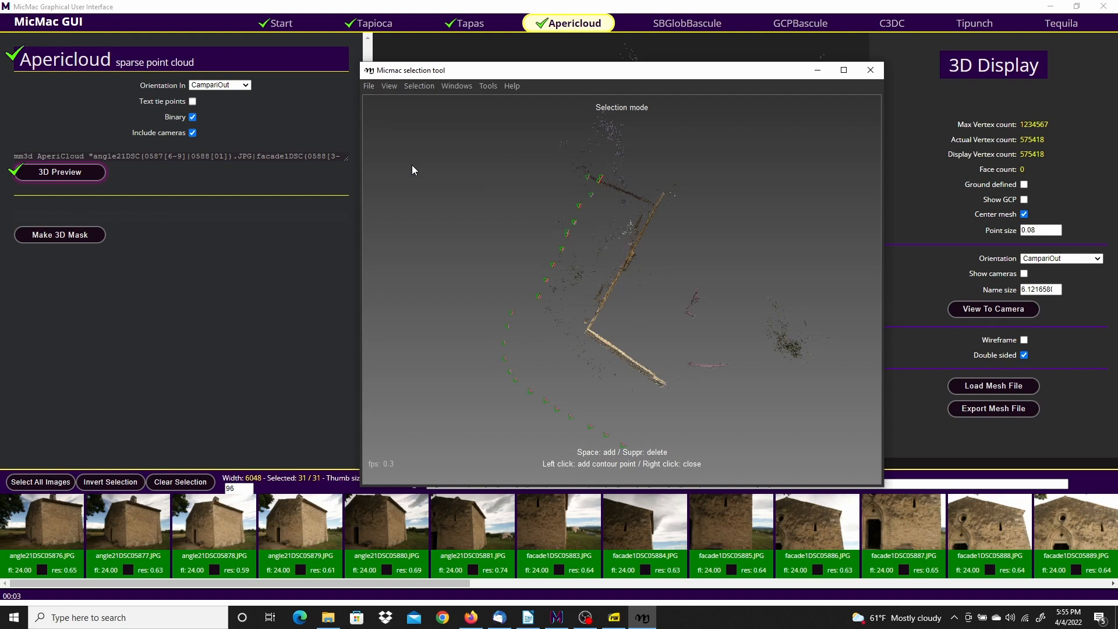
pyautogui.click(369, 87)
pyautogui.click(393, 197)
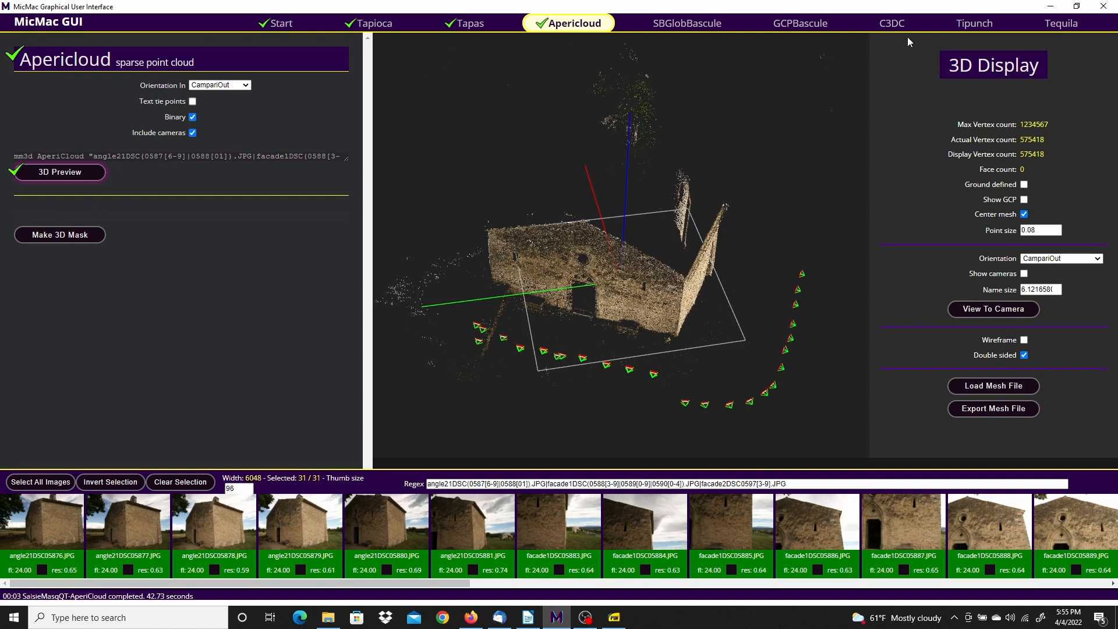
# Set the C3DC dense-cloud matching mode to MicMac
pyautogui.click(892, 23)
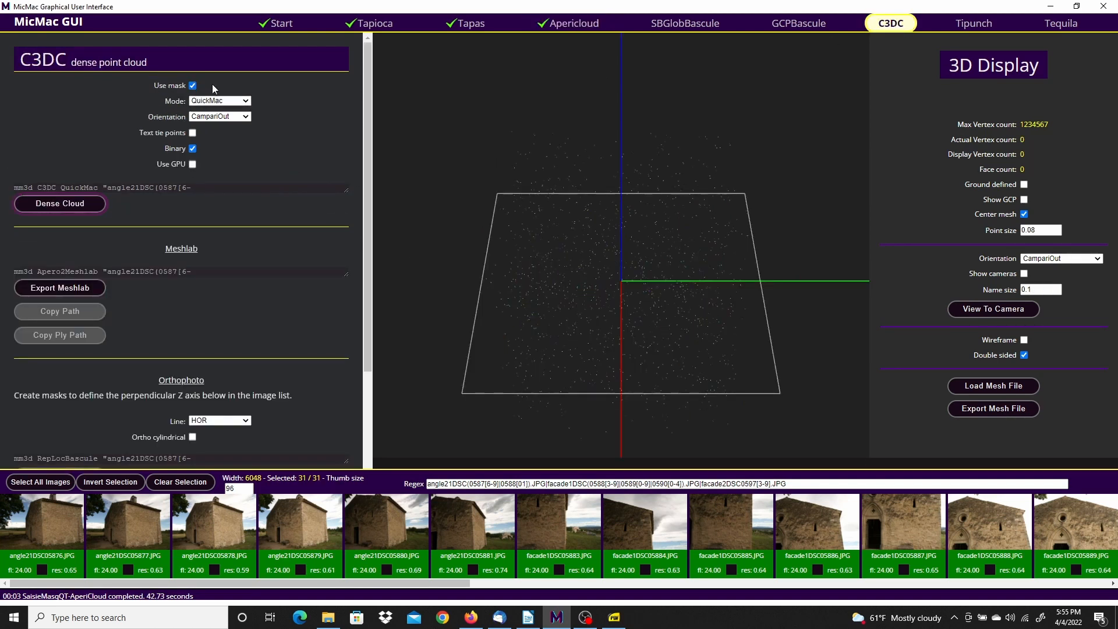
pyautogui.click(246, 101)
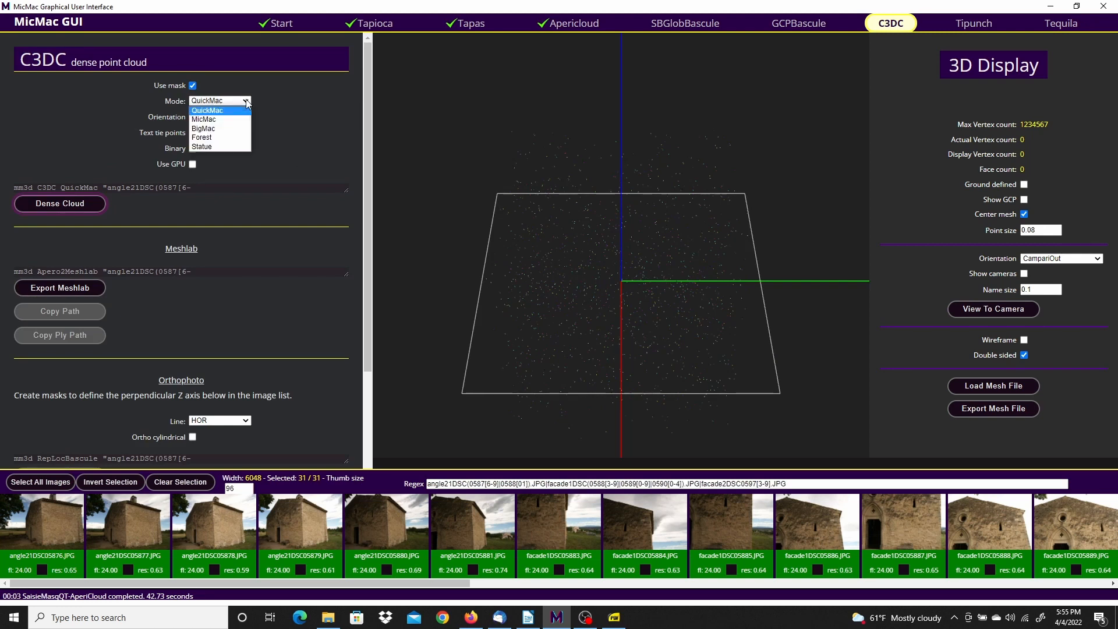
pyautogui.click(202, 120)
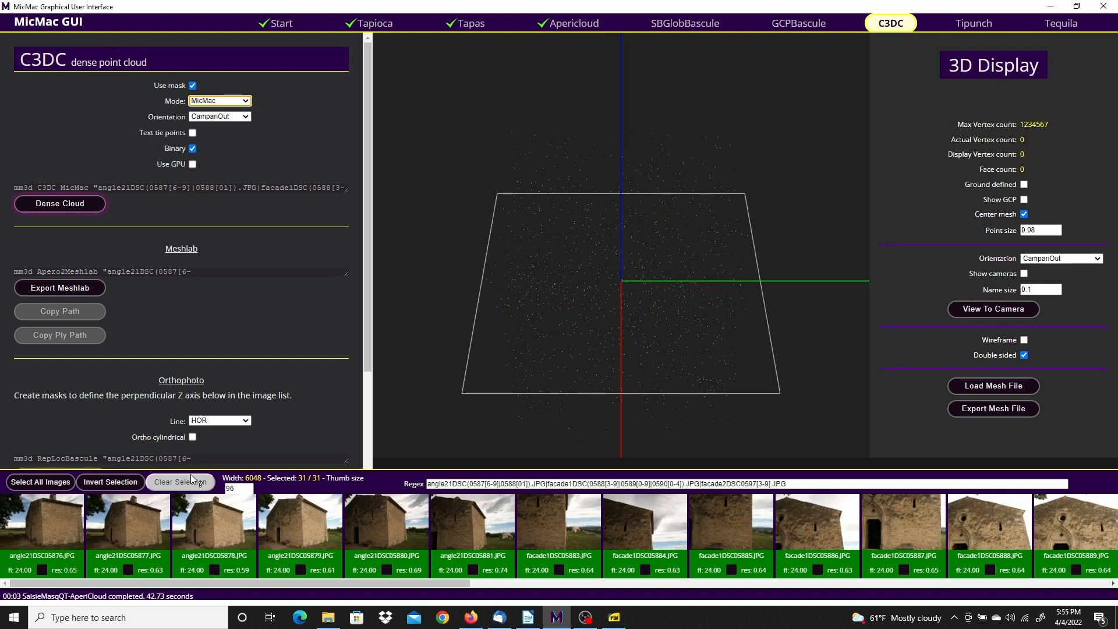
# Deselect angle21DSC05876–05881 and compute the dense cloud from the 25 remaining images
pyautogui.click(43, 527)
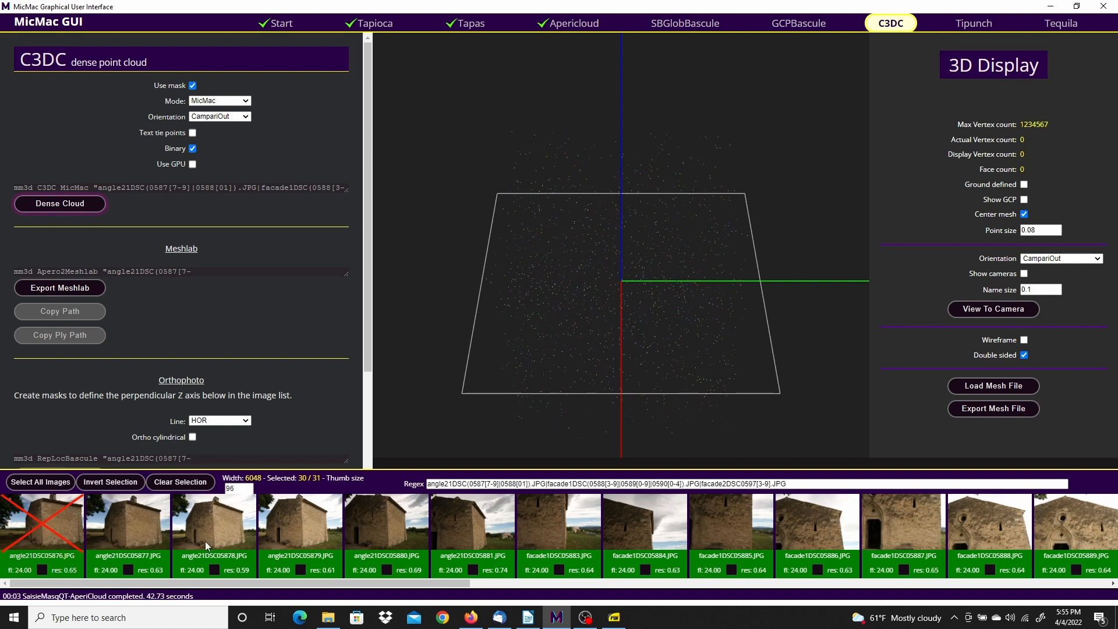
pyautogui.keyDown('shift'); pyautogui.click(481, 527); pyautogui.keyUp('shift')
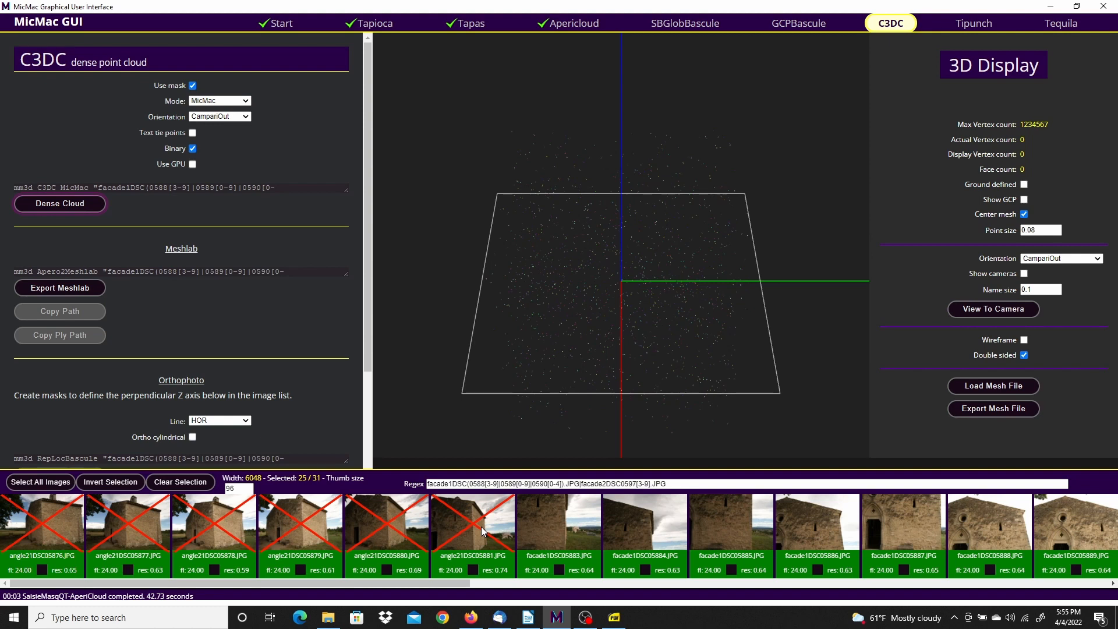
pyautogui.click(60, 203)
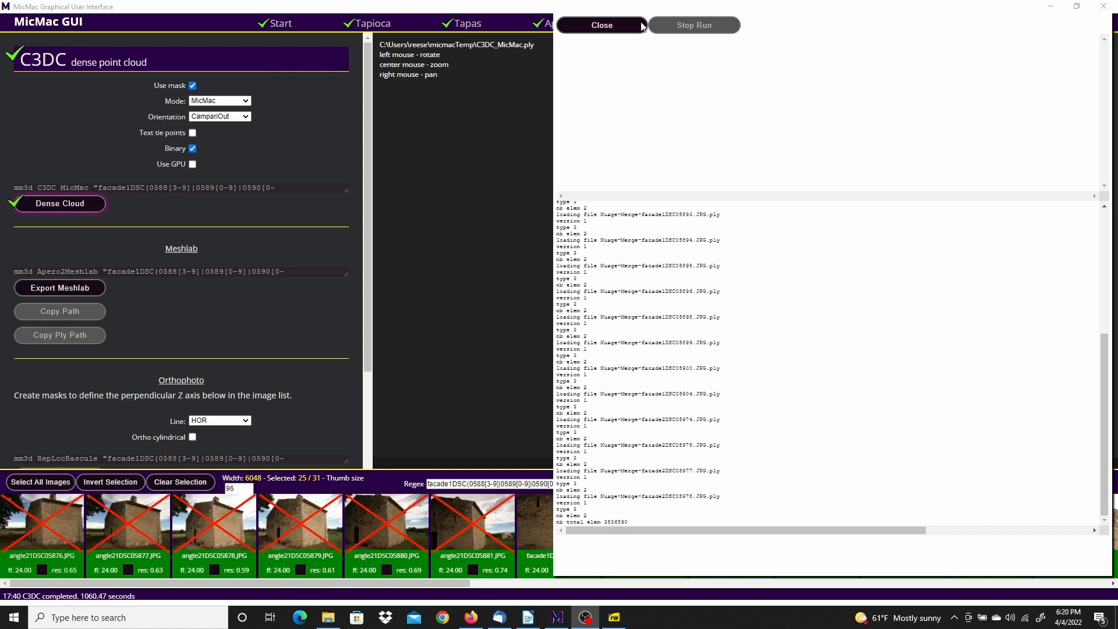
# Close the run log and orbit the dense church cloud
pyautogui.click(600, 27)
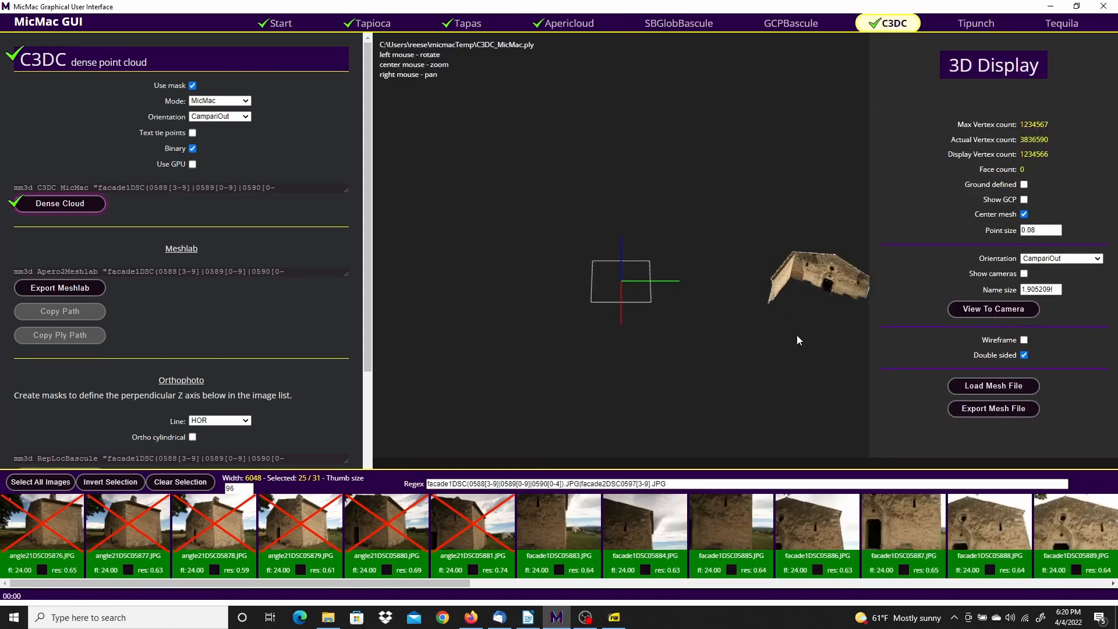
pyautogui.moveTo(792, 336); pyautogui.dragTo(967, 190)
pyautogui.scroll(5, 728, 201)
# Show GCPs loaded from the Florence_dataset control-point file in PhotogrammetrySamples
pyautogui.click(1024, 200)
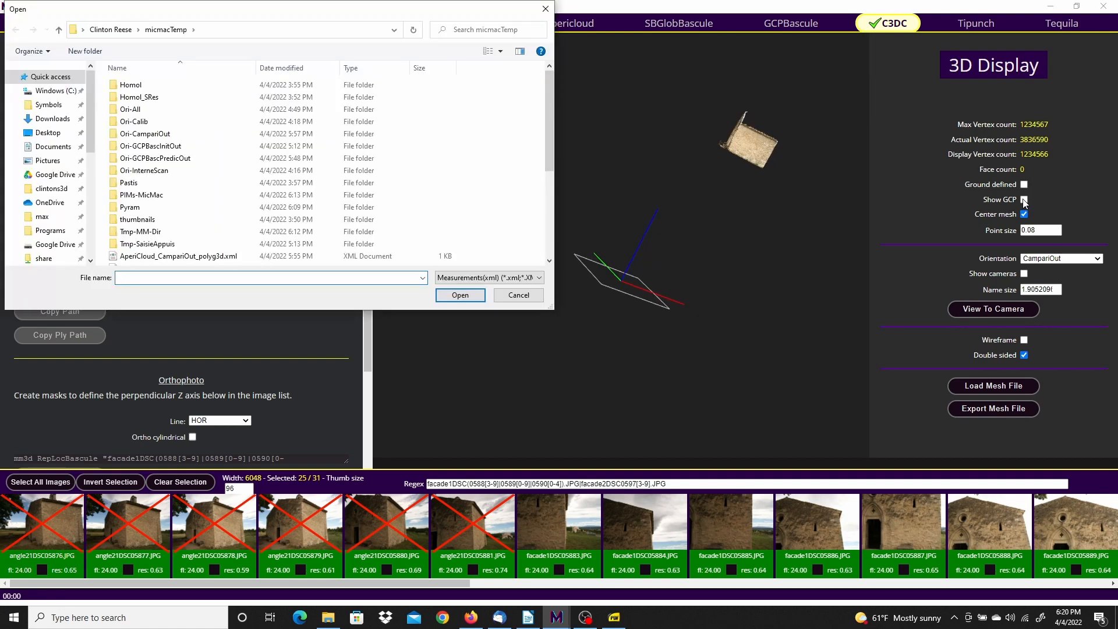
pyautogui.click(55, 90)
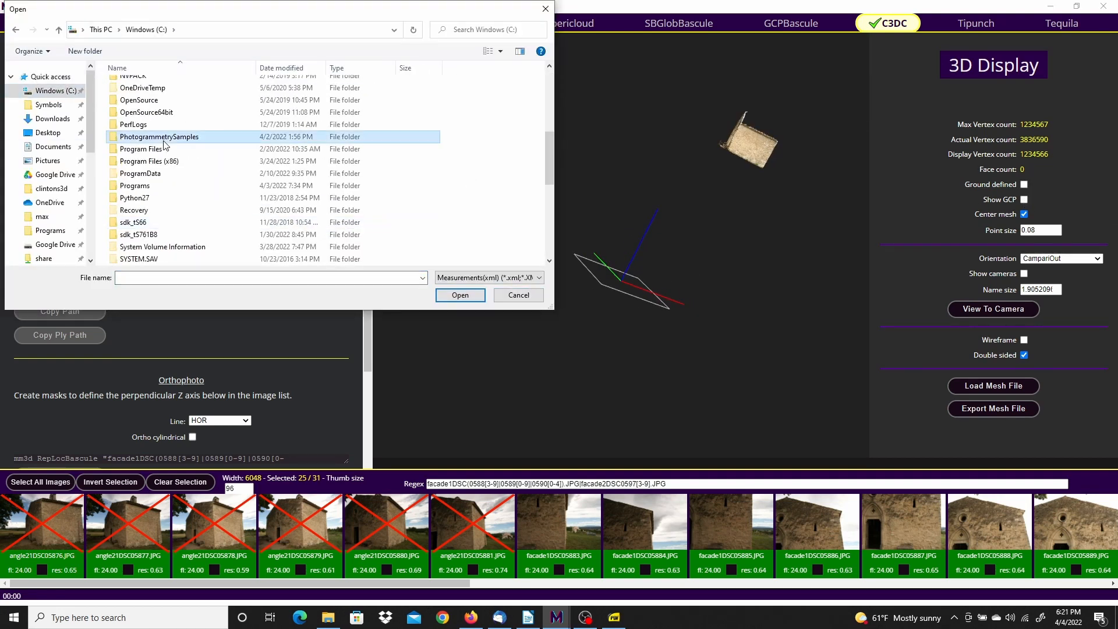
pyautogui.doubleClick(164, 141)
pyautogui.click(56, 110)
pyautogui.scroll(-8, 241, 209)
pyautogui.click(55, 259)
pyautogui.scroll(-5, 219, 173)
pyautogui.doubleClick(218, 173)
pyautogui.doubleClick(175, 199)
pyautogui.click(199, 99)
pyautogui.click(465, 295)
pyautogui.moveTo(710, 228); pyautogui.dragTo(757, 320)
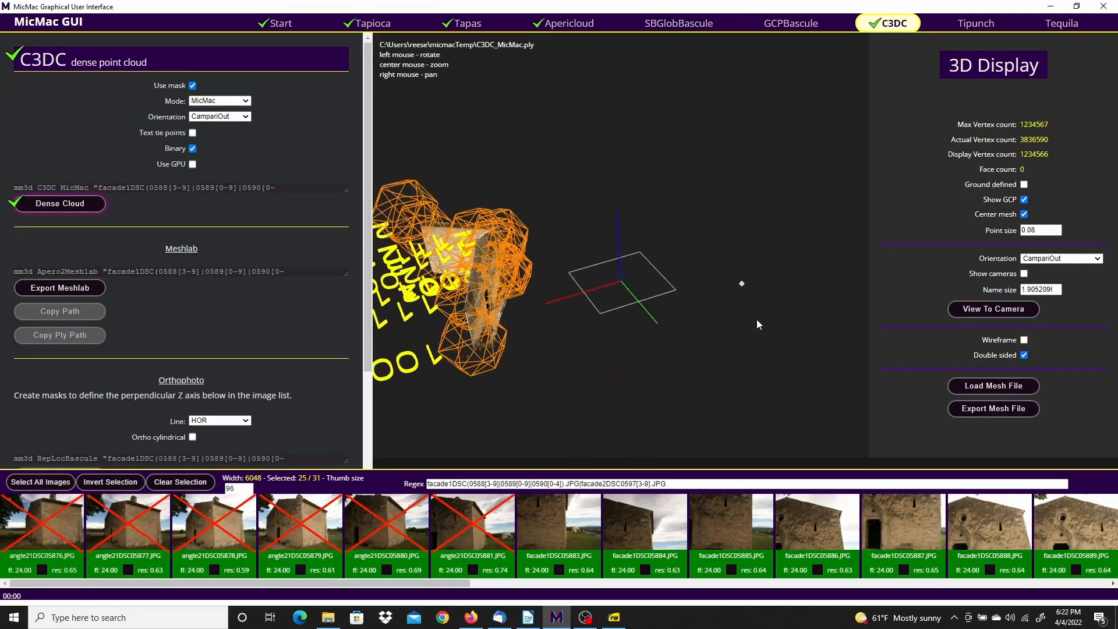
# Shrink GCP labels, set point size to 0.075, then hide GCPs and undo the ground definition
pyautogui.click(1057, 293)
pyautogui.click(1057, 233)
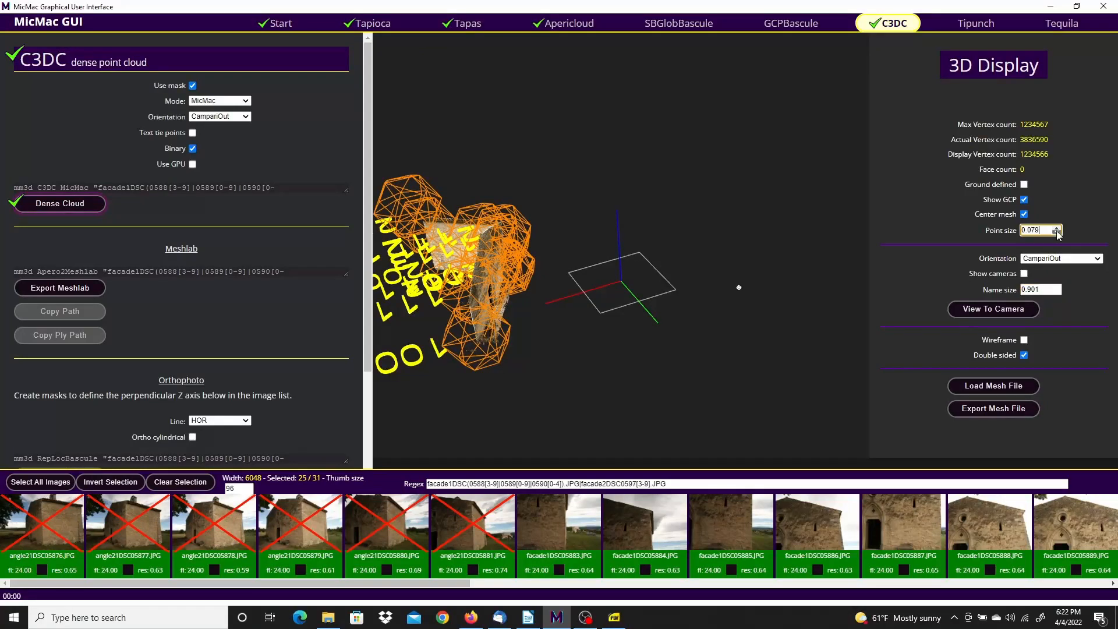
pyautogui.click(1024, 199)
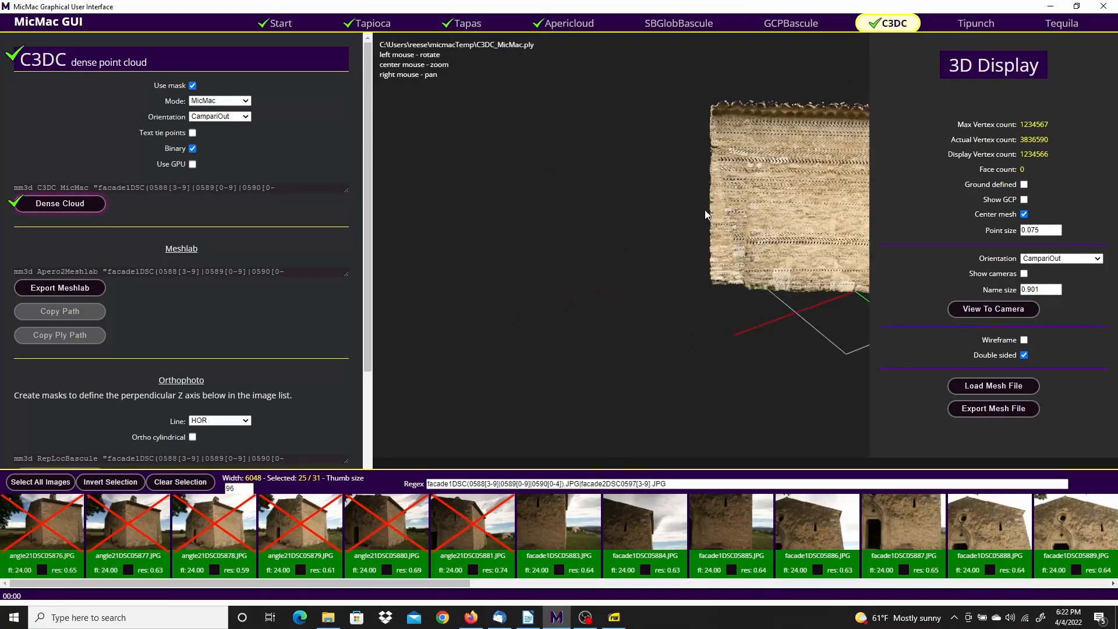
pyautogui.click(1025, 184)
pyautogui.moveTo(821, 164); pyautogui.dragTo(609, 408)
pyautogui.click(1025, 185)
pyautogui.moveTo(701, 217); pyautogui.dragTo(738, 159)
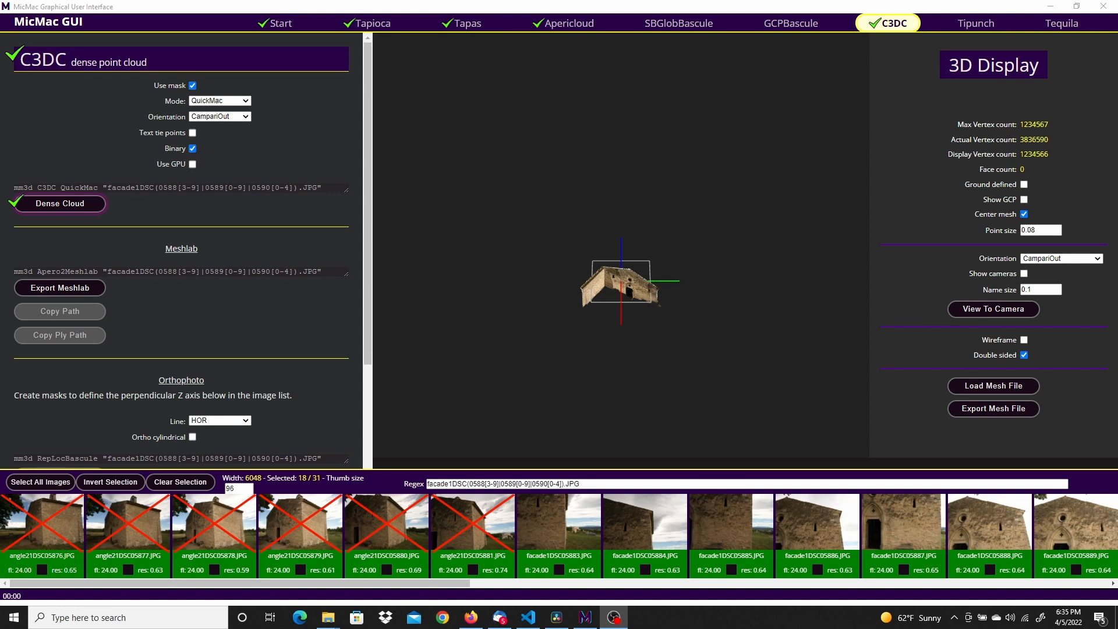
# Zoom in and orbit the church cloud to frontal and right-side views
pyautogui.scroll(2, 670, 335)
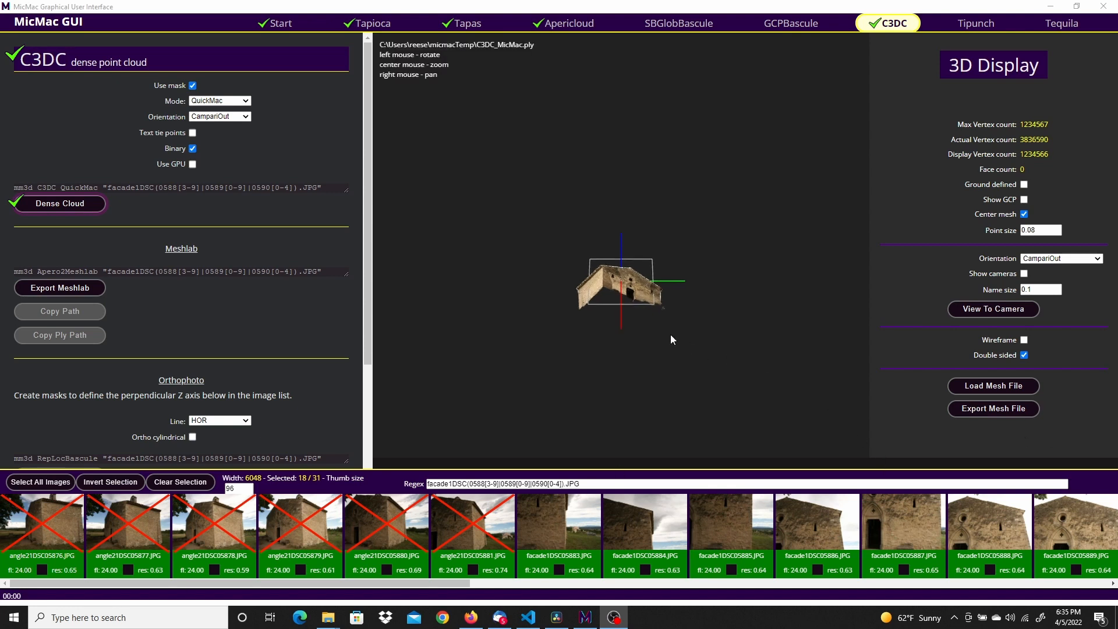
pyautogui.scroll(5, 670, 334)
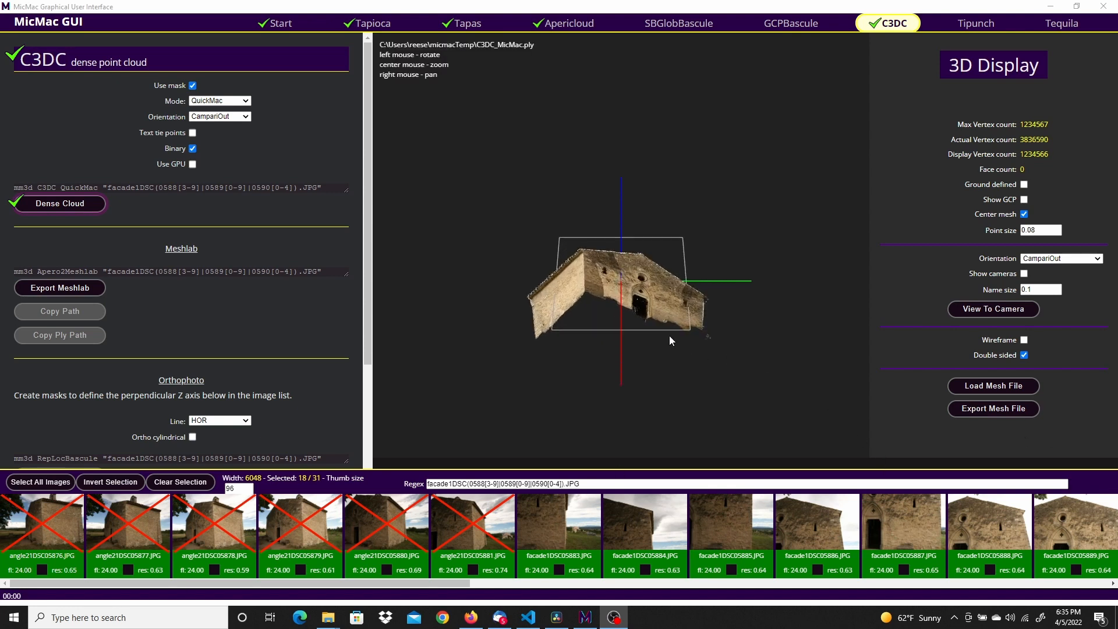
pyautogui.scroll(5, 669, 335)
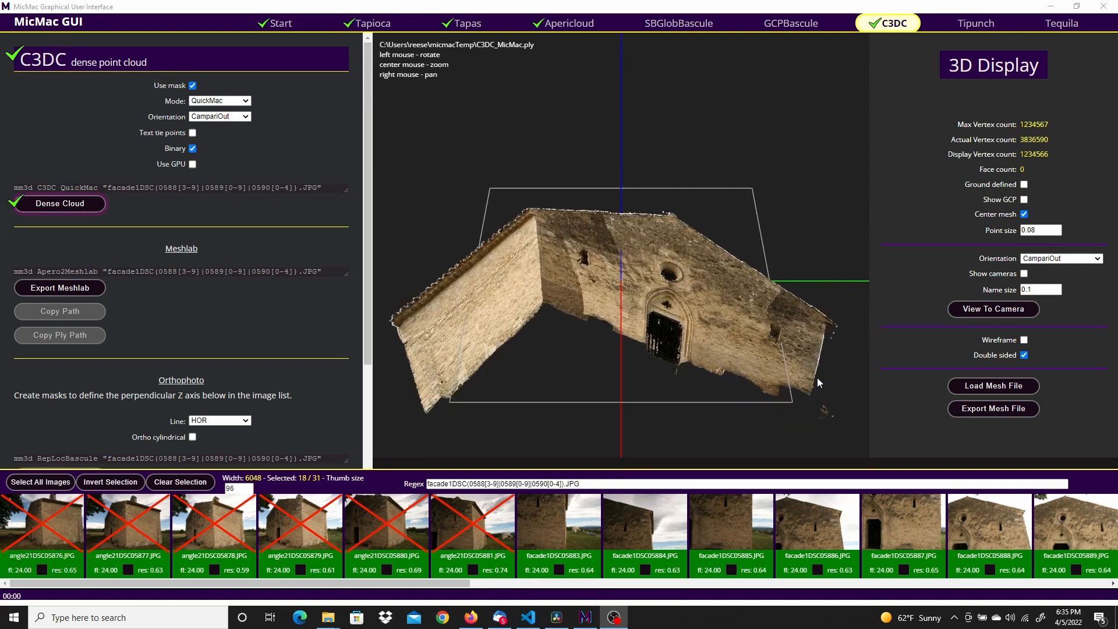
pyautogui.moveTo(838, 414); pyautogui.dragTo(577, 326)
pyautogui.moveTo(766, 126); pyautogui.dragTo(702, 147)
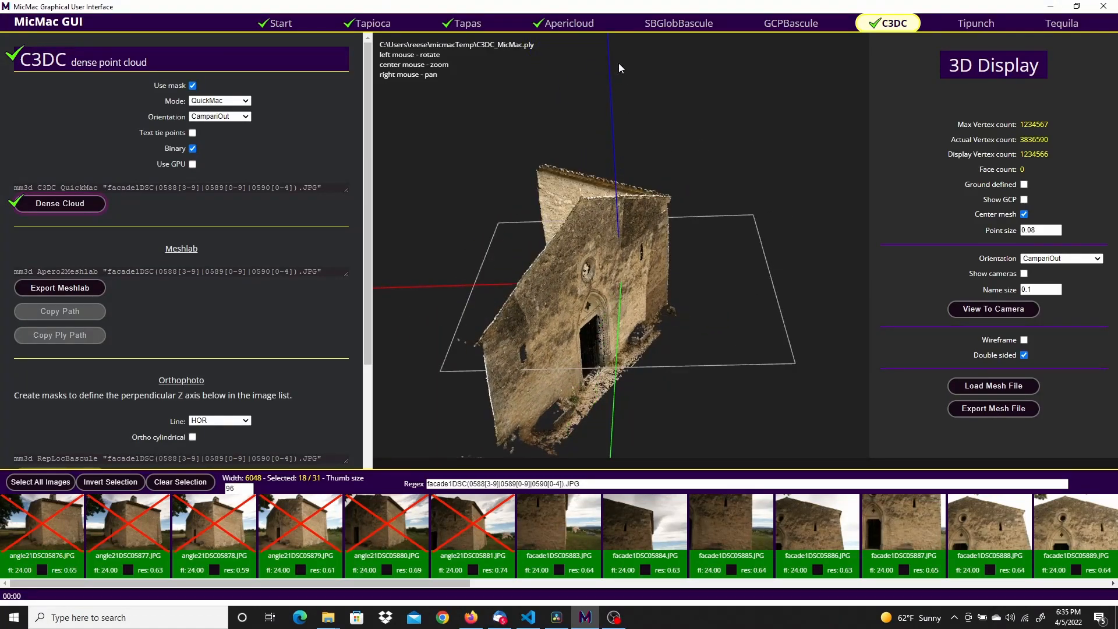
pyautogui.moveTo(691, 408); pyautogui.dragTo(531, 295)
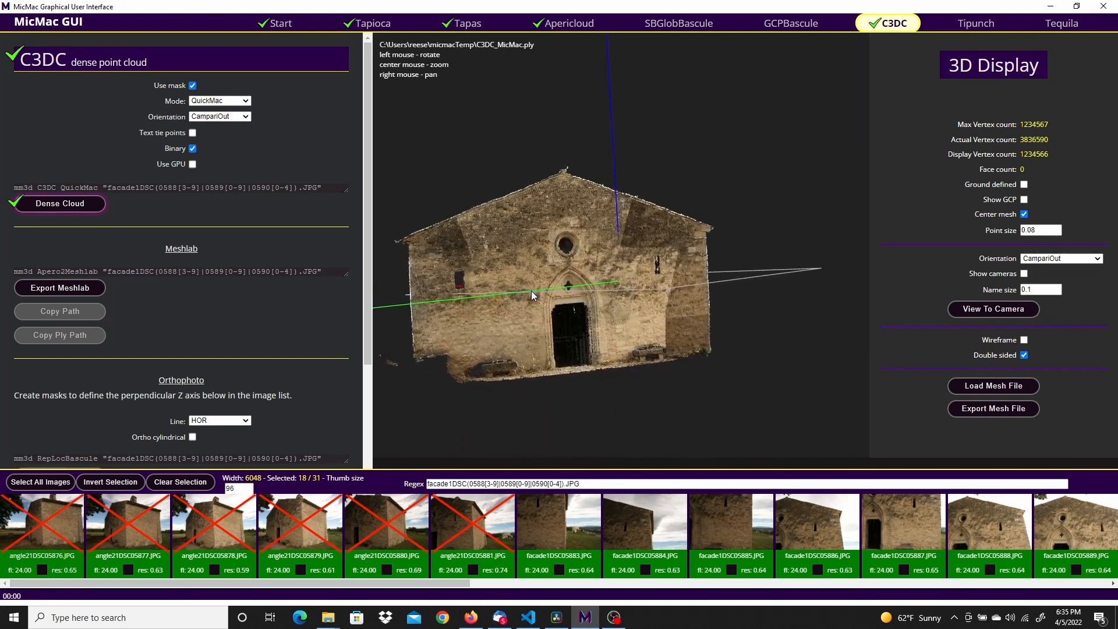
pyautogui.moveTo(793, 355); pyautogui.dragTo(589, 414)
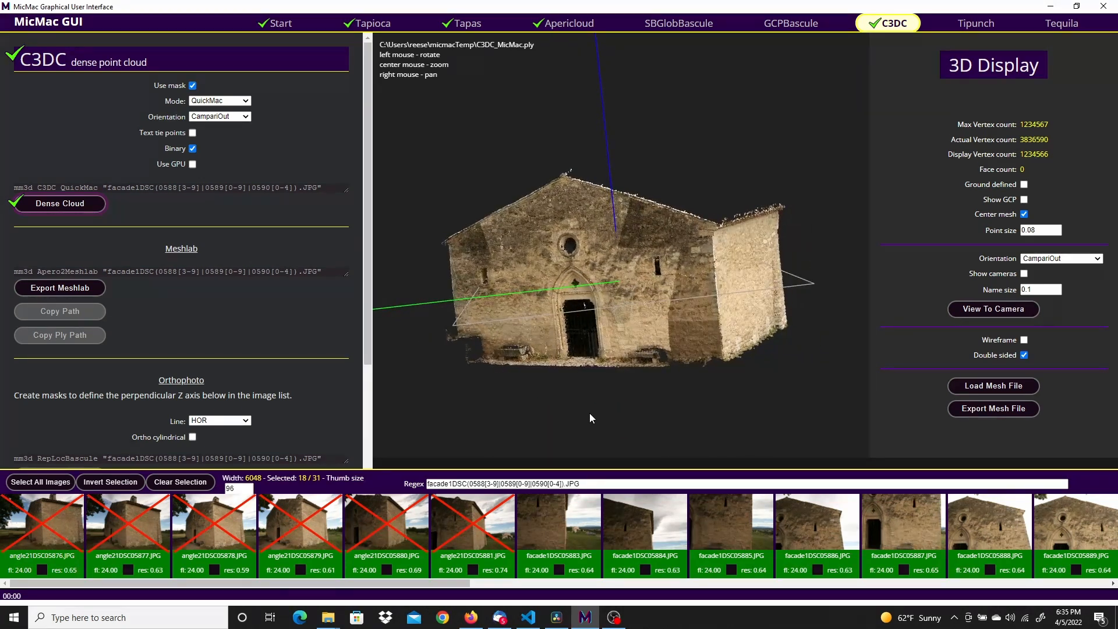
# Show ground control points from Pierrerue.xml on the church cloud
pyautogui.click(1024, 200)
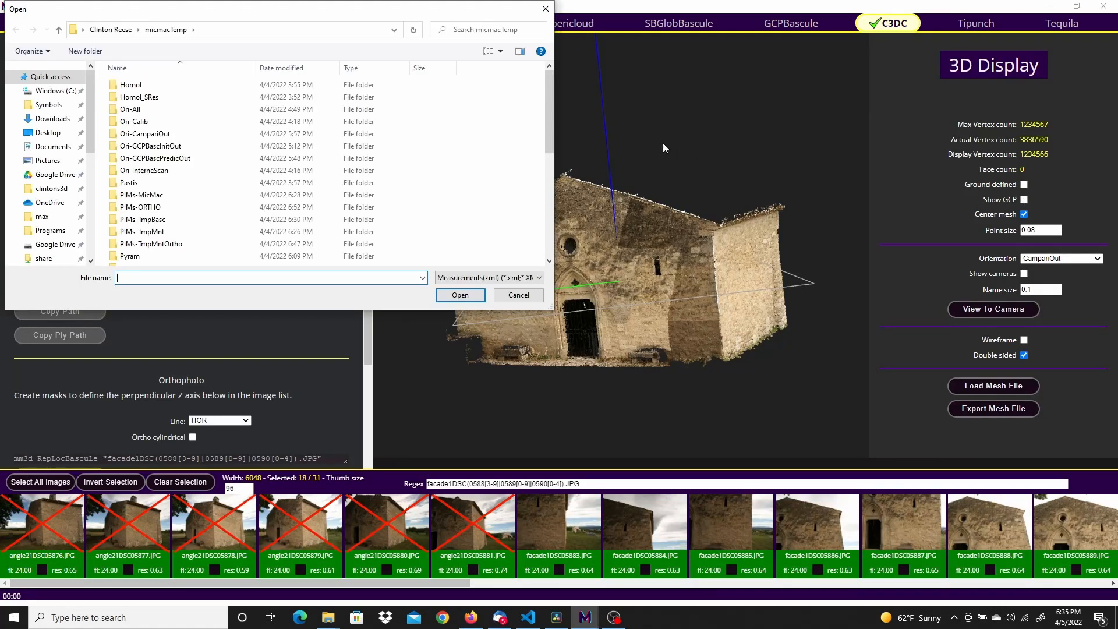
pyautogui.moveTo(550, 92); pyautogui.dragTo(547, 188)
pyautogui.click(138, 229)
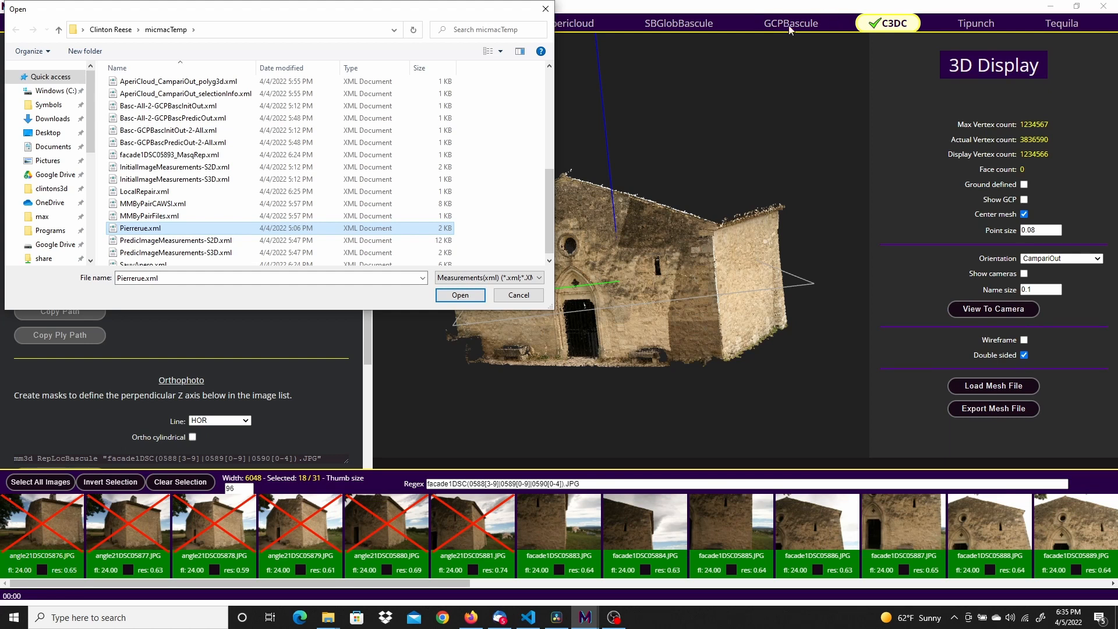
pyautogui.click(466, 295)
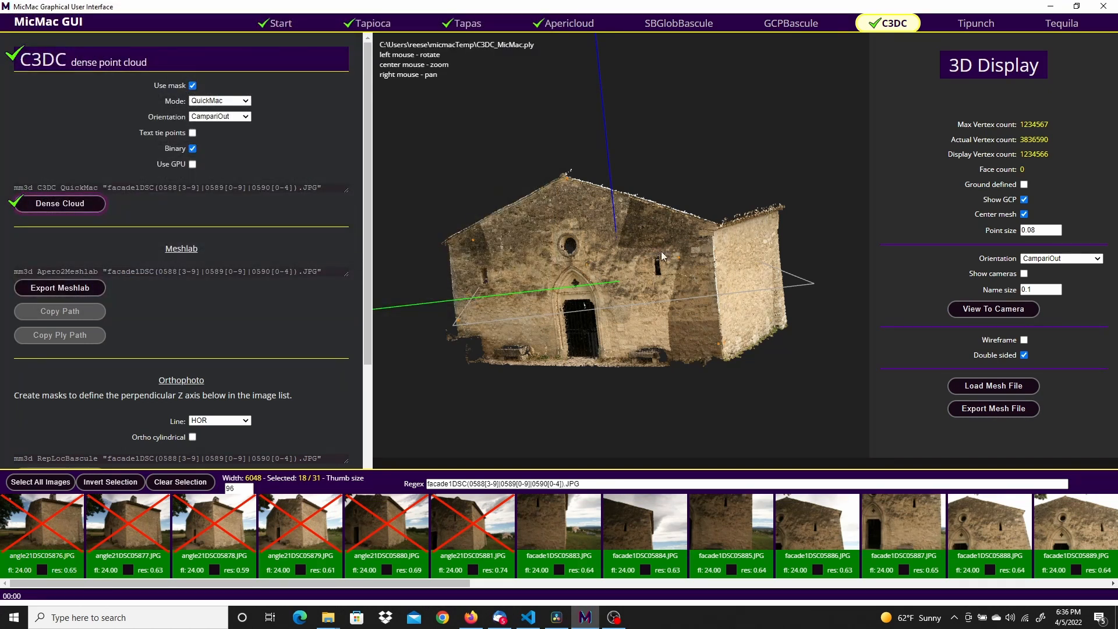
# Raise the GCP name size to 0.801 and orbit to a frontal facade view
pyautogui.click(1058, 287)
pyautogui.click(1058, 287)
pyautogui.click(1057, 287)
pyautogui.click(1058, 288)
pyautogui.click(1058, 287)
pyautogui.click(1058, 287)
pyautogui.click(1058, 287)
pyautogui.moveTo(571, 320); pyautogui.dragTo(862, 188)
pyautogui.moveTo(704, 363); pyautogui.dragTo(733, 206)
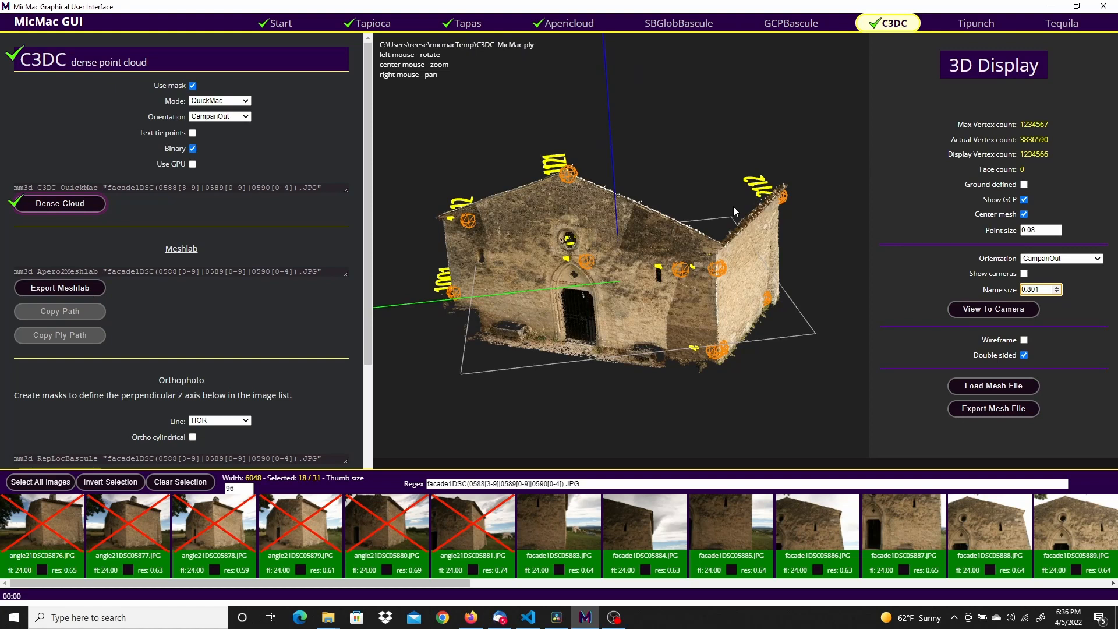
pyautogui.scroll(-3, 639, 170)
pyautogui.scroll(3, 641, 169)
pyautogui.scroll(-1, 641, 169)
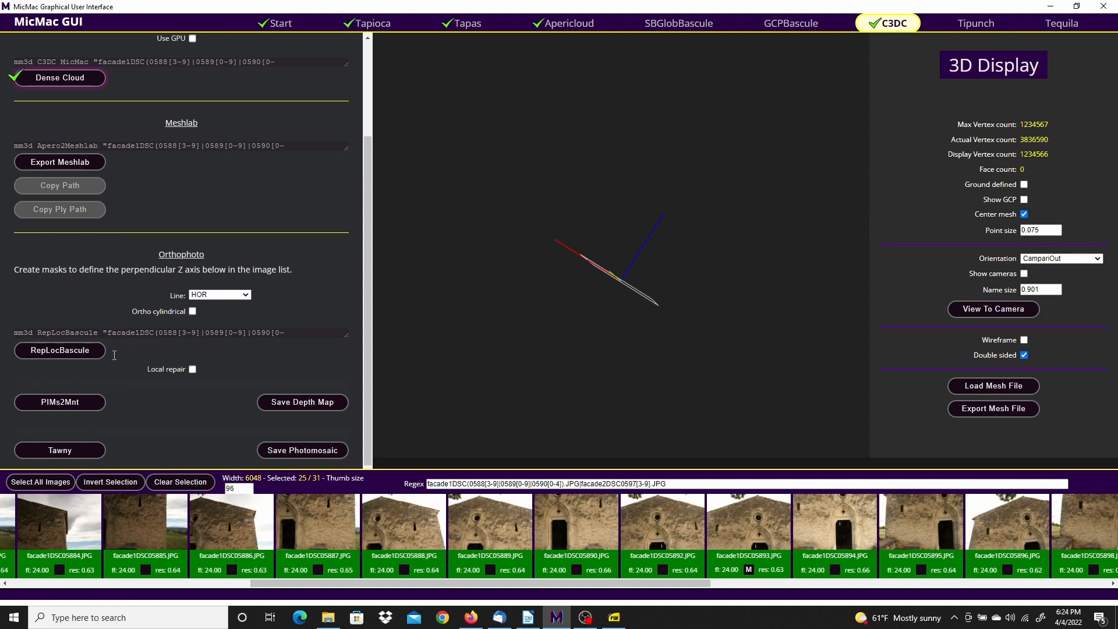
# Restrict the selection to the 18 images facade1DSC05883–05904 and run RepLocBascule
pyautogui.click(60, 349)
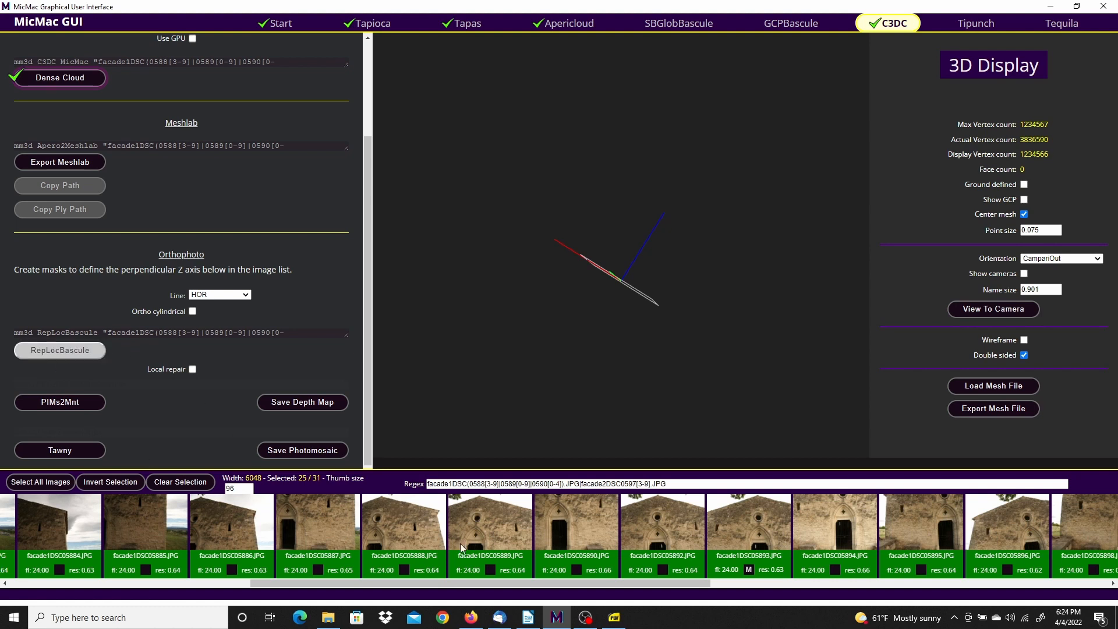
pyautogui.moveTo(518, 591); pyautogui.dragTo(277, 592)
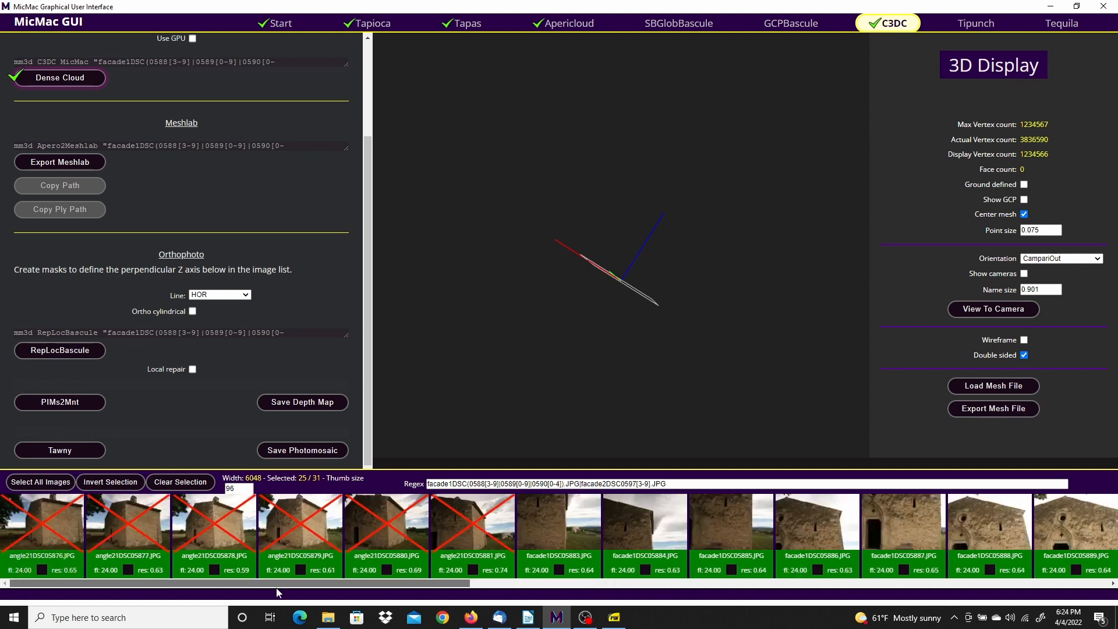
pyautogui.click(173, 483)
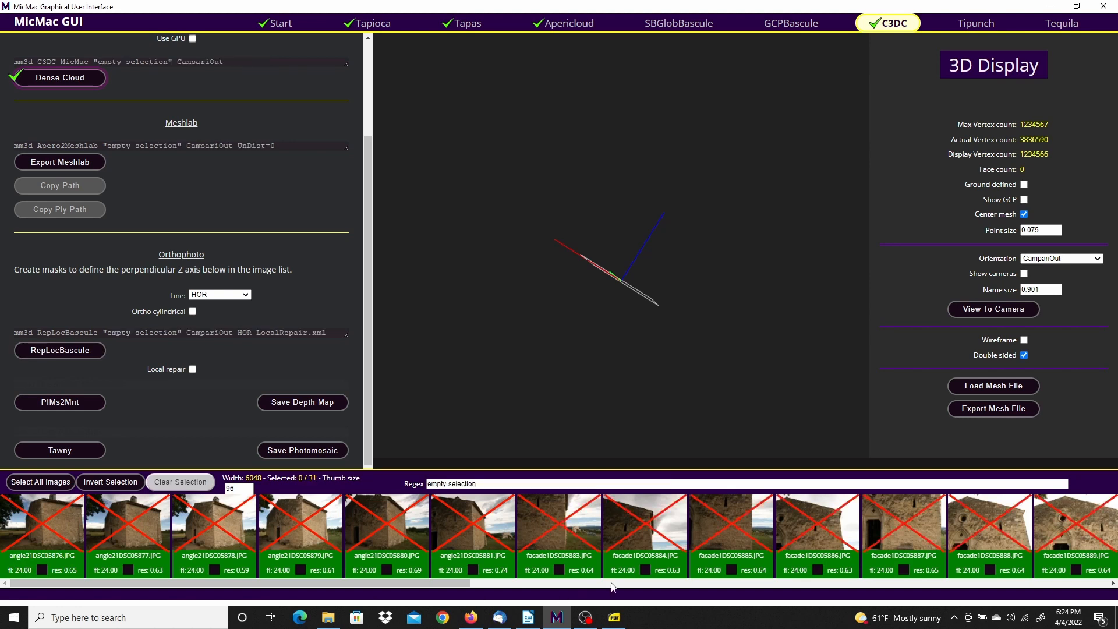
pyautogui.click(543, 516)
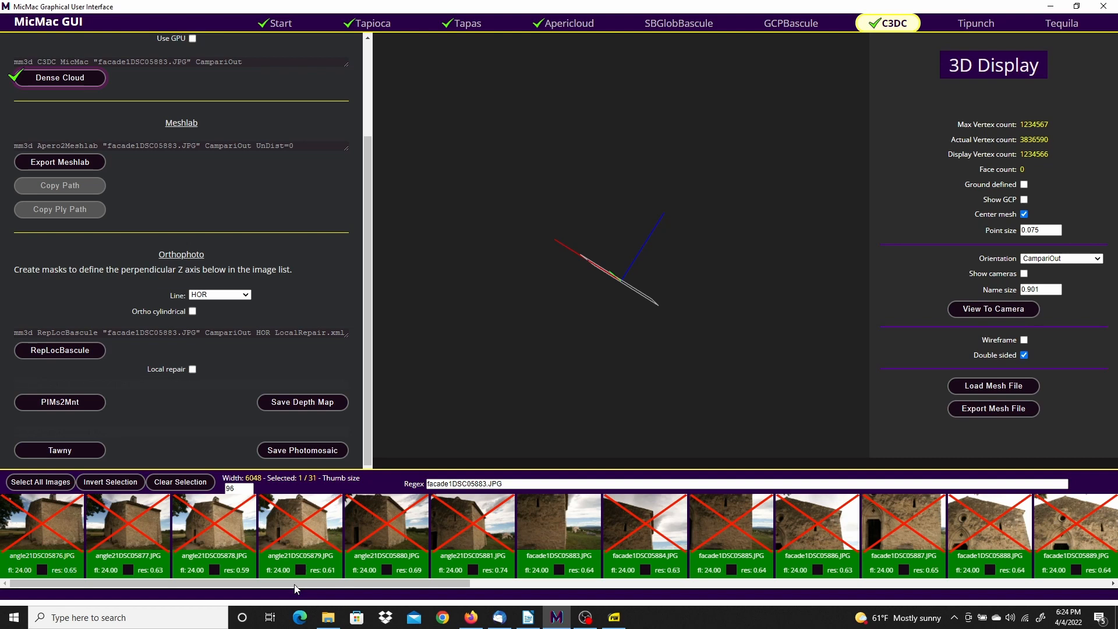
pyautogui.moveTo(417, 584); pyautogui.dragTo(890, 588)
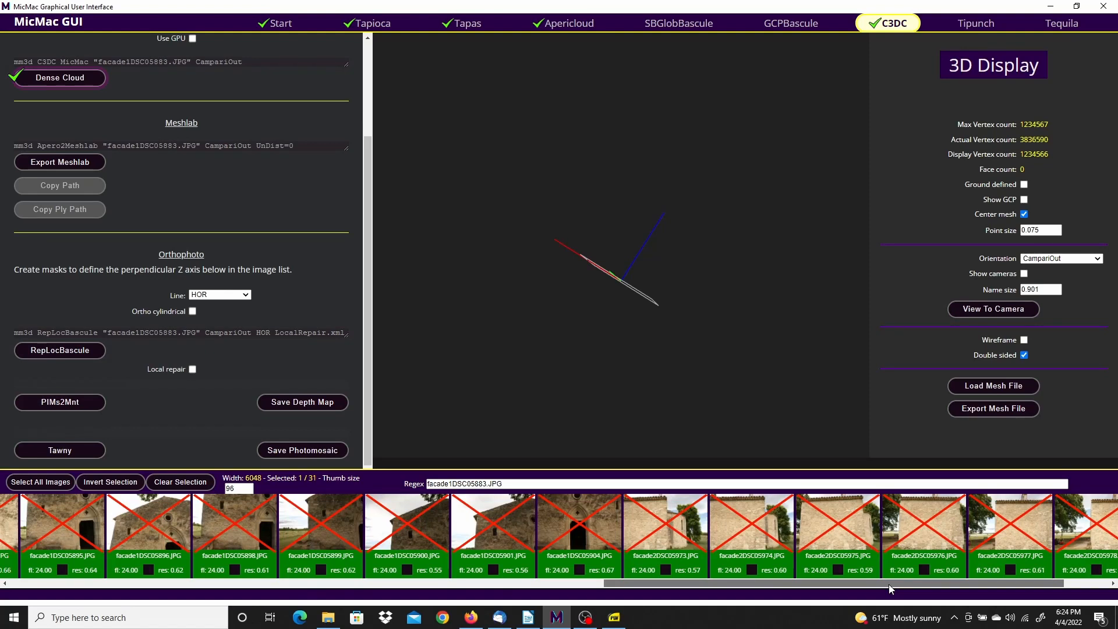
pyautogui.keyDown('shift'); pyautogui.click(577, 528); pyautogui.keyUp('shift')
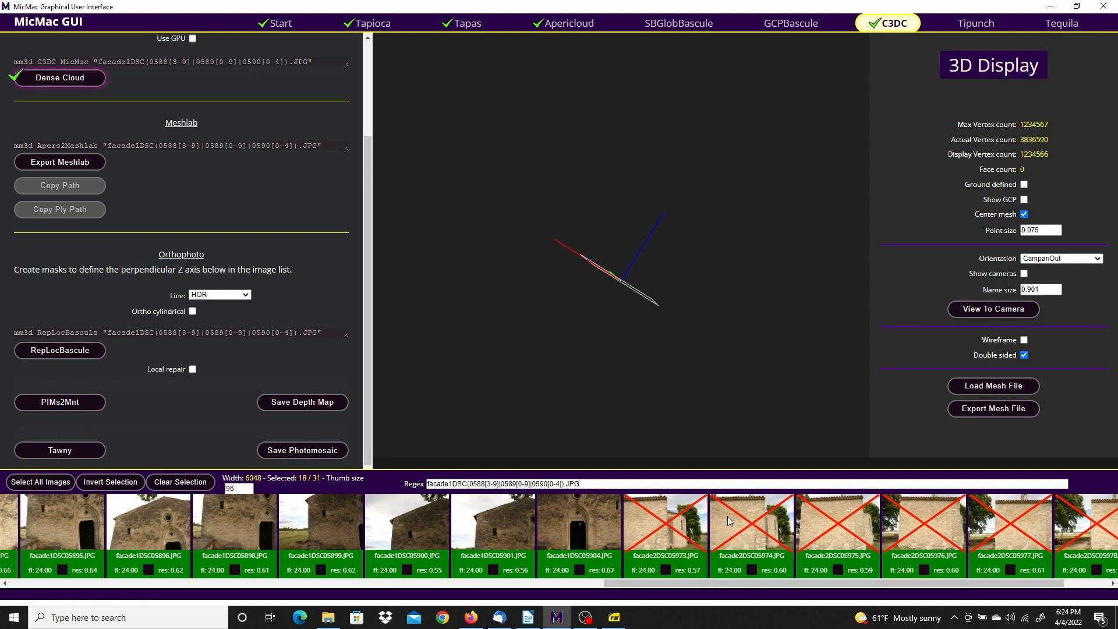
pyautogui.click(62, 351)
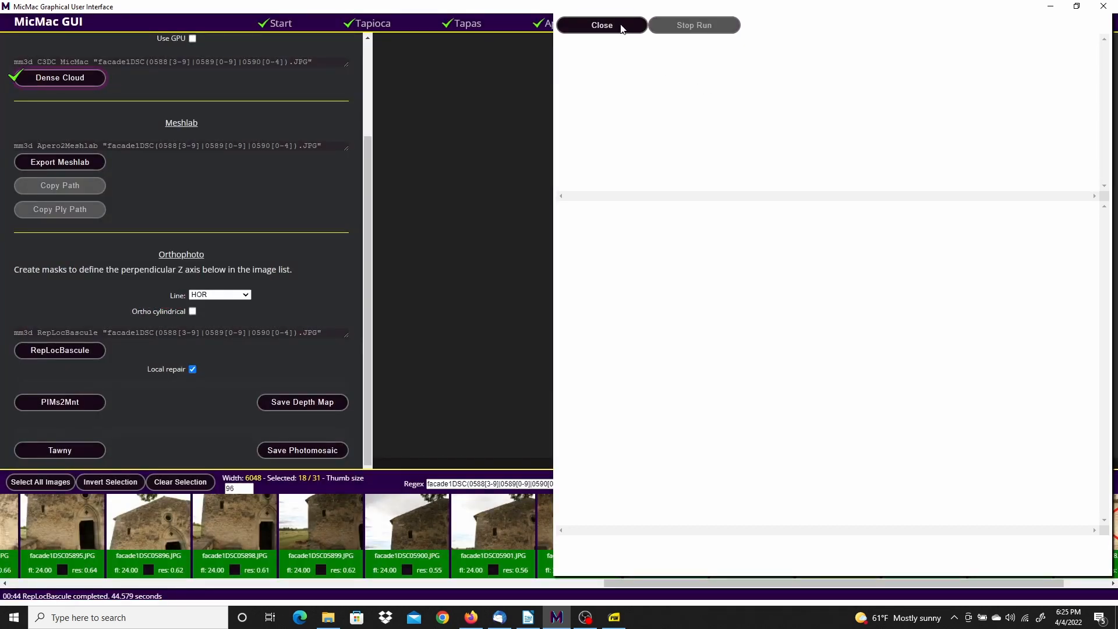
# Run the PIMs2Mnt surface model computation and close its log when finished
pyautogui.click(622, 26)
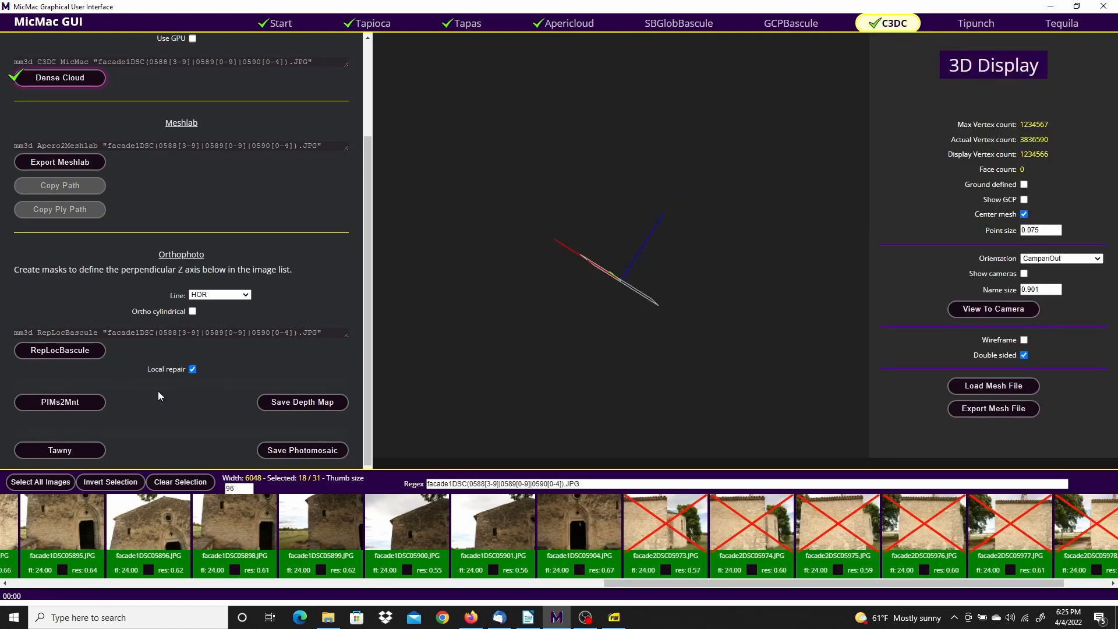
pyautogui.click(54, 402)
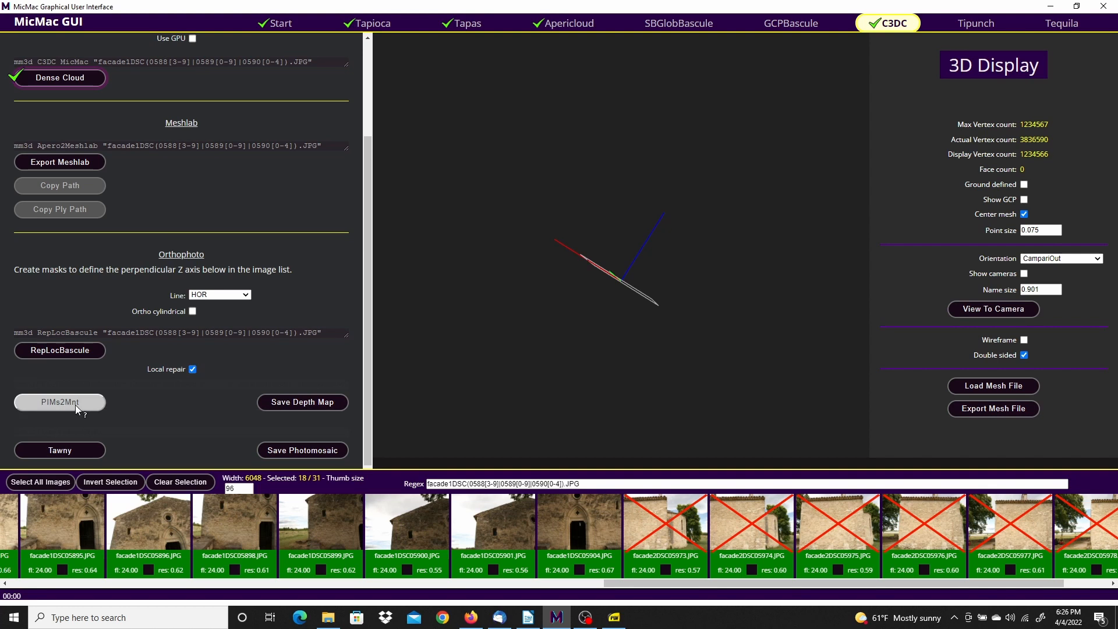
pyautogui.click(75, 402)
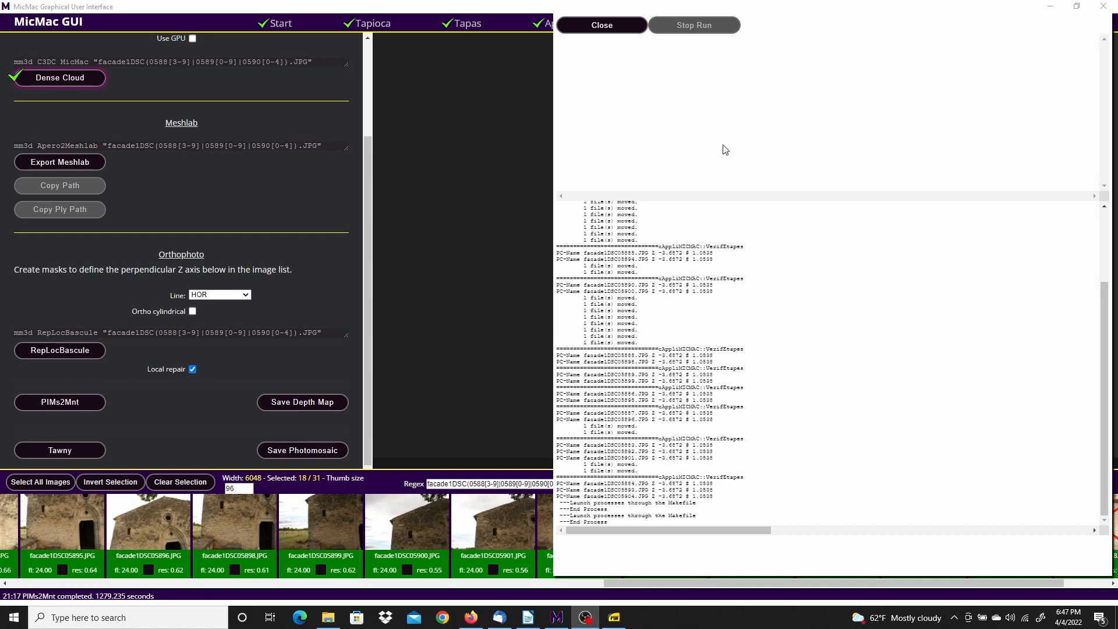
pyautogui.click(619, 28)
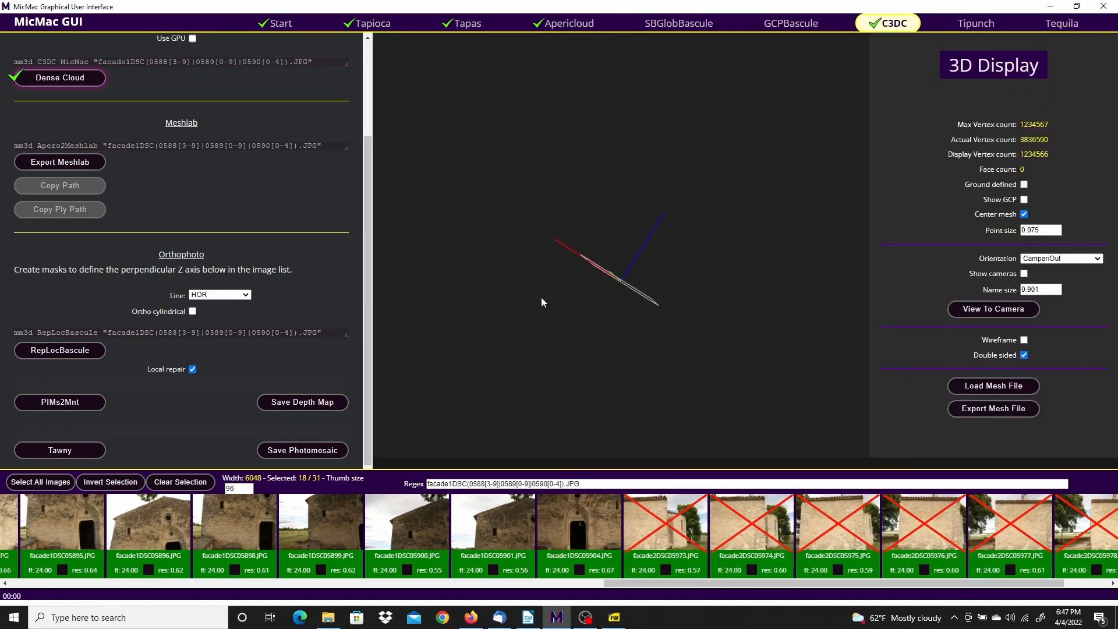
# Save the depth map to the Desktop as depthmap.tif, then minimize MicMac GUI
pyautogui.click(280, 403)
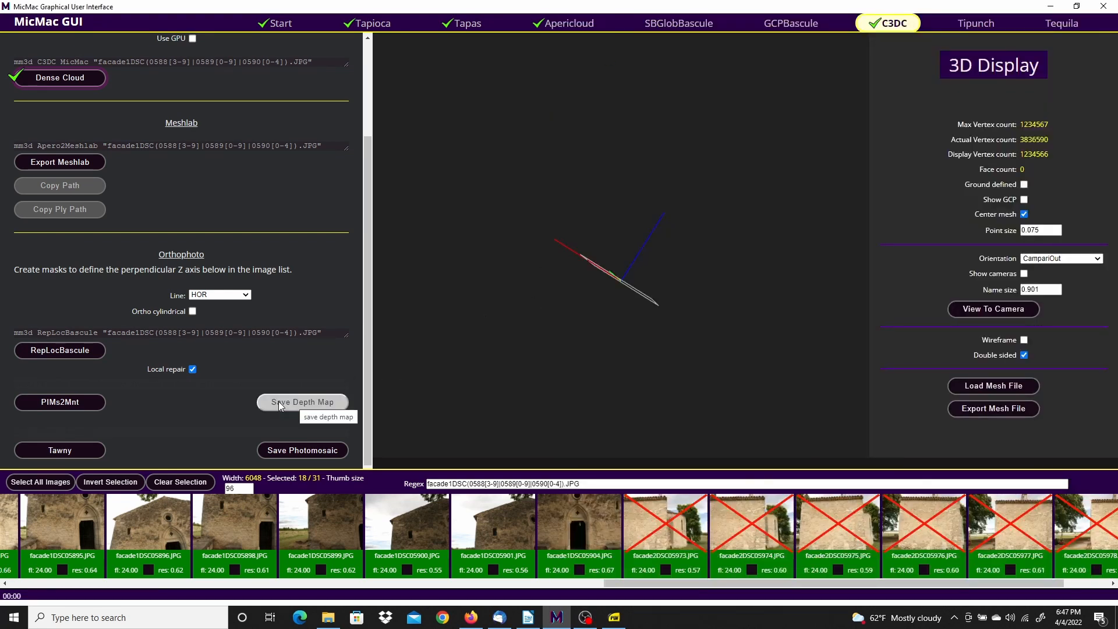
pyautogui.click(321, 405)
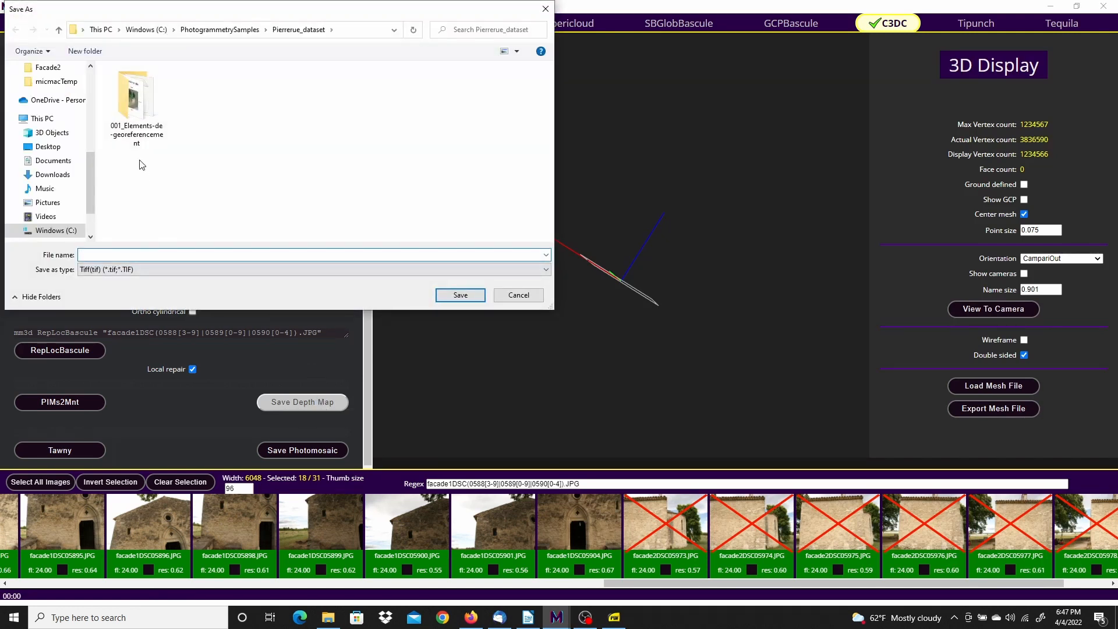
pyautogui.click(48, 146)
pyautogui.click(102, 255)
pyautogui.write('depthmap')
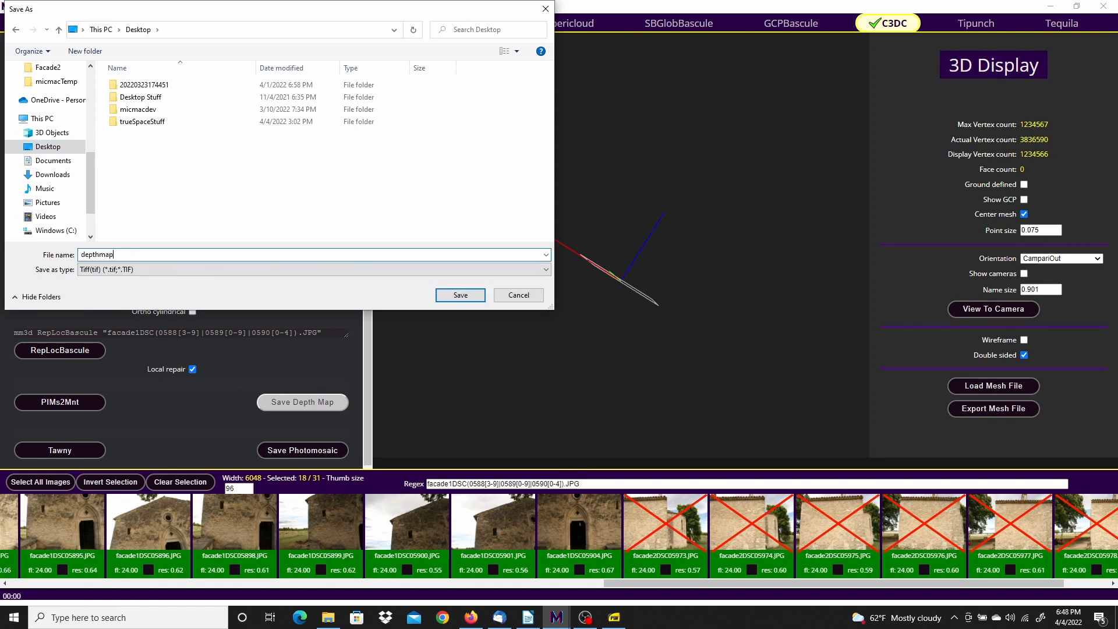
pyautogui.press('Return')
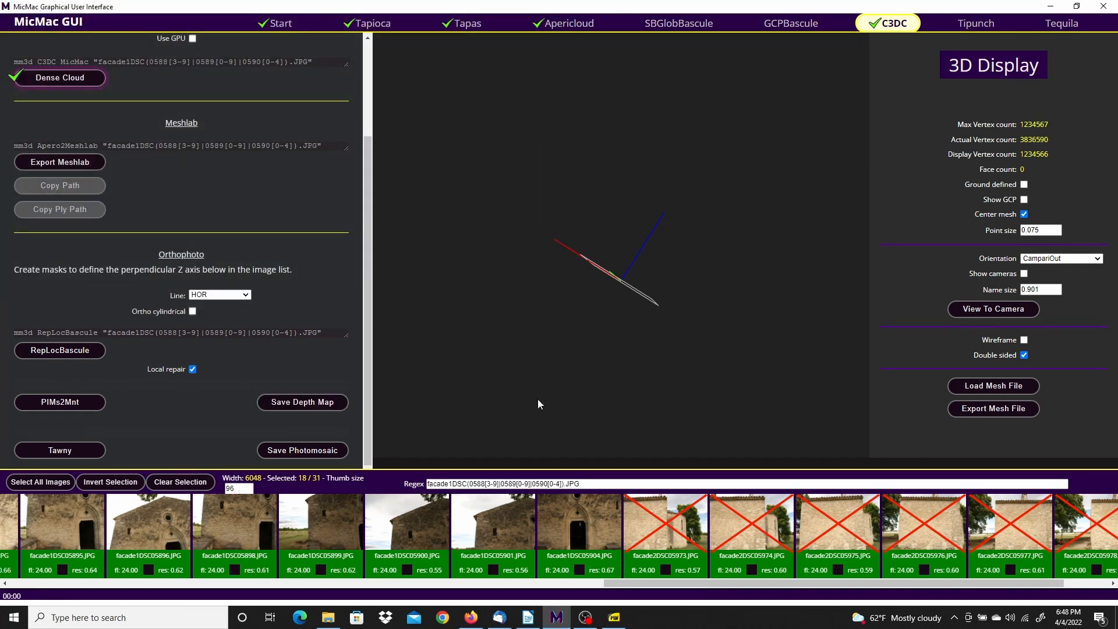
pyautogui.click(1051, 6)
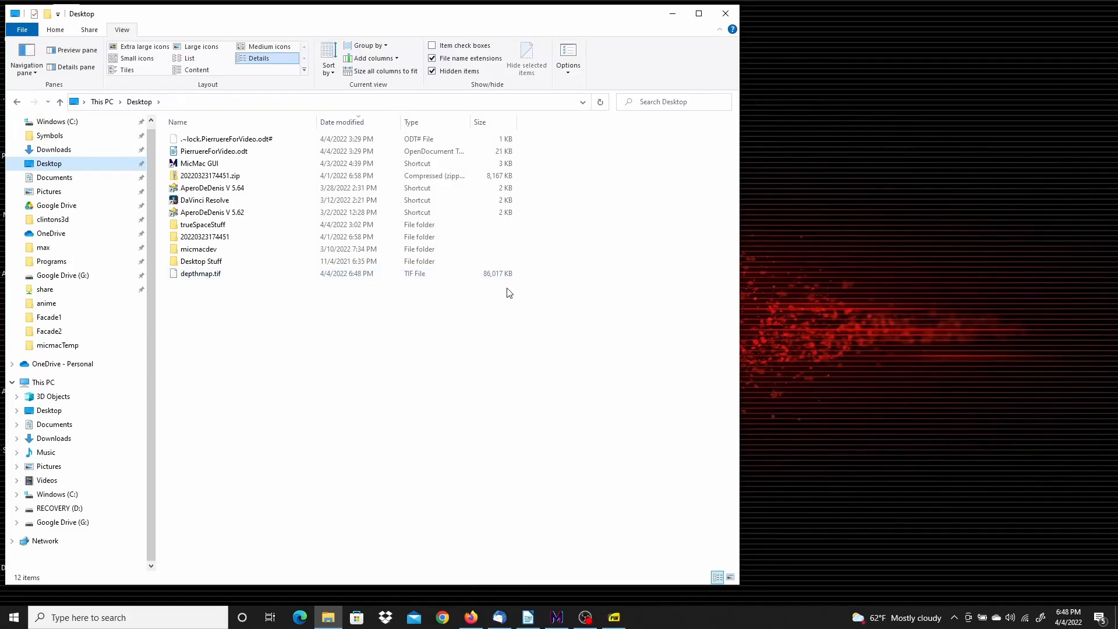
# Try opening depthmap.tif and allow MicMac GUI access to the Desktop in Avast
pyautogui.doubleClick(198, 278)
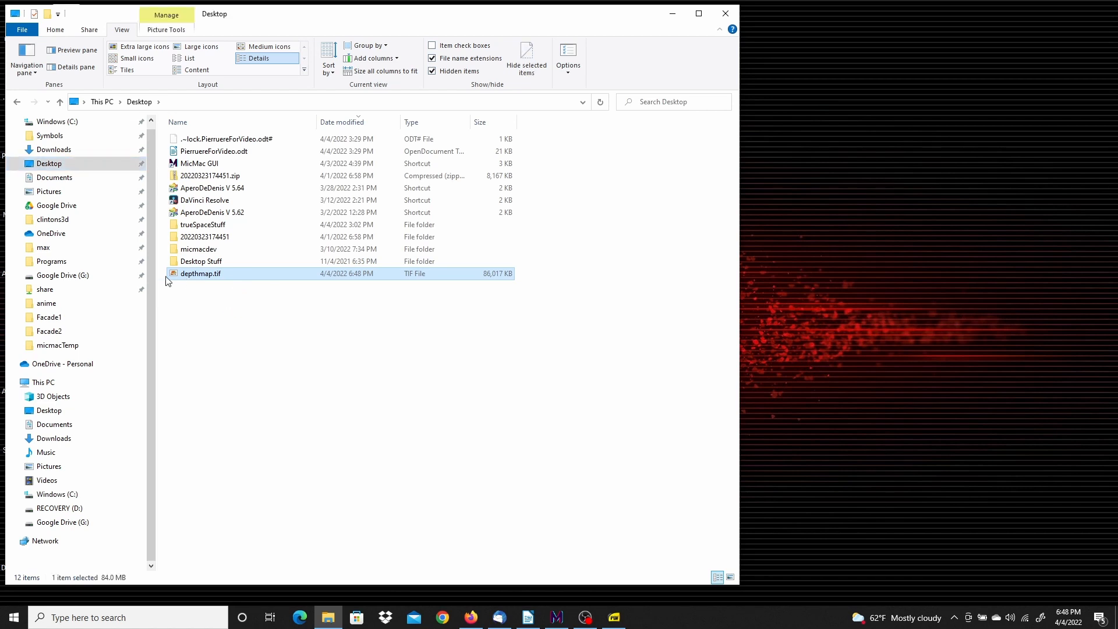
pyautogui.moveTo(300, 21); pyautogui.dragTo(323, 24)
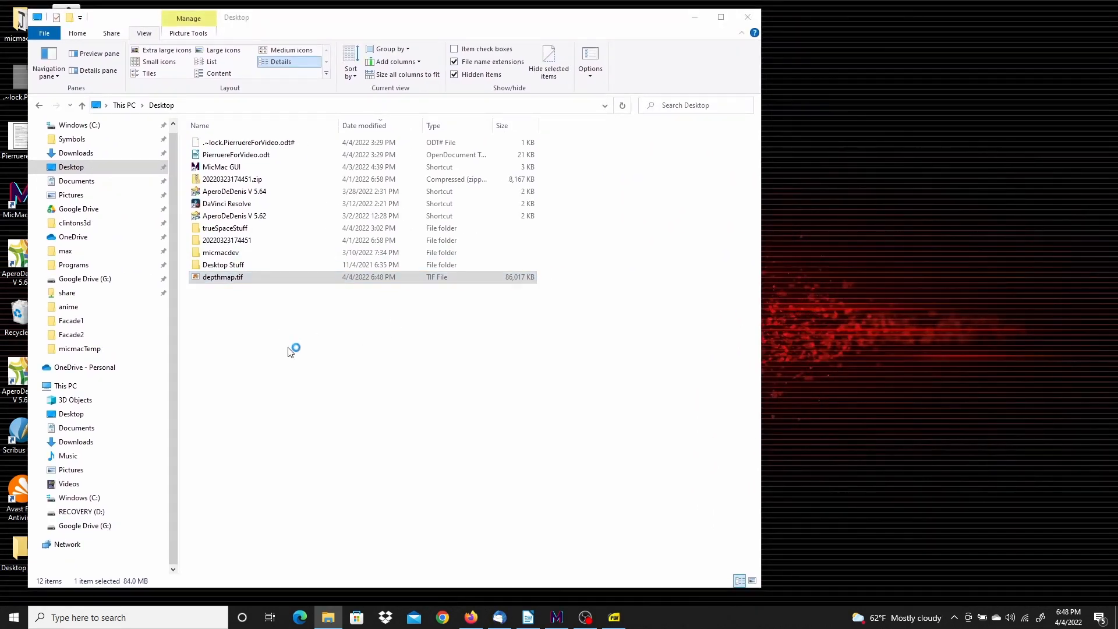
pyautogui.click(242, 279)
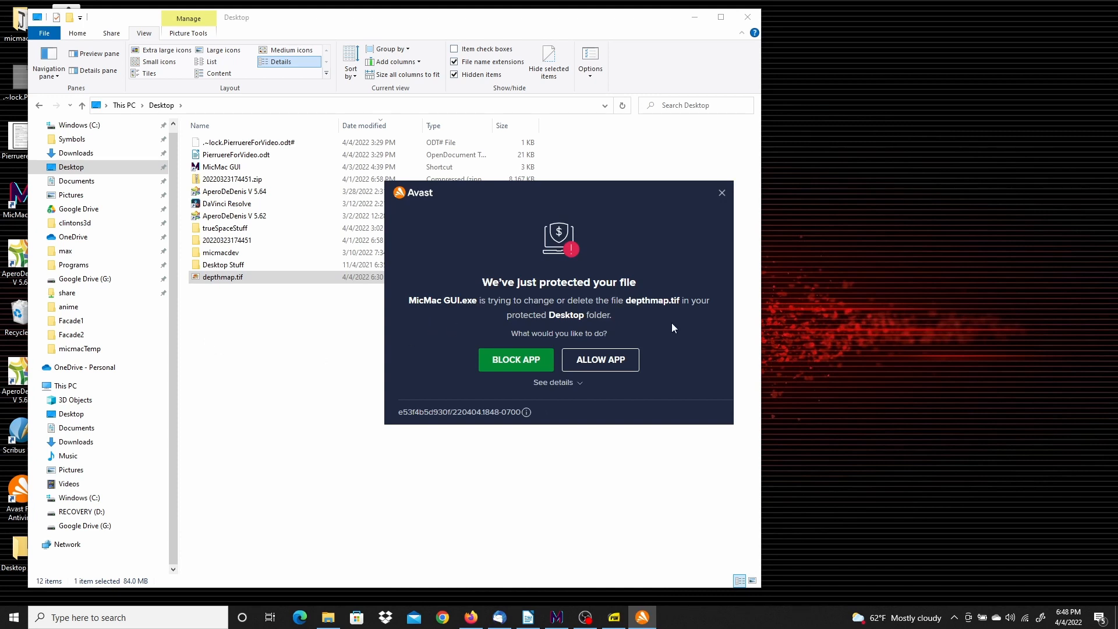
pyautogui.click(622, 362)
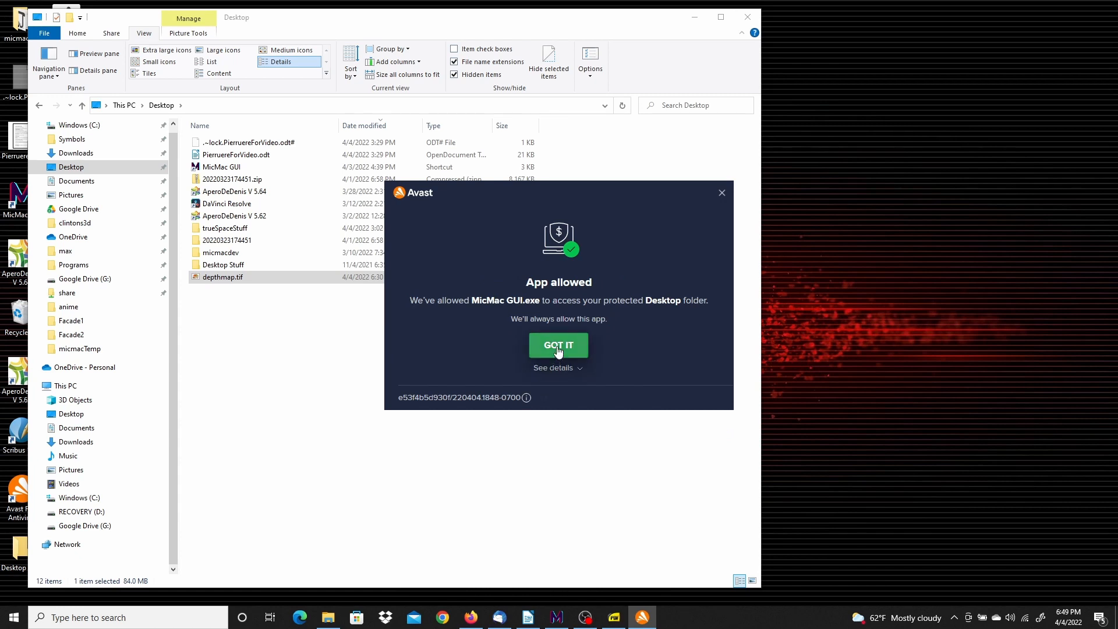
pyautogui.click(558, 348)
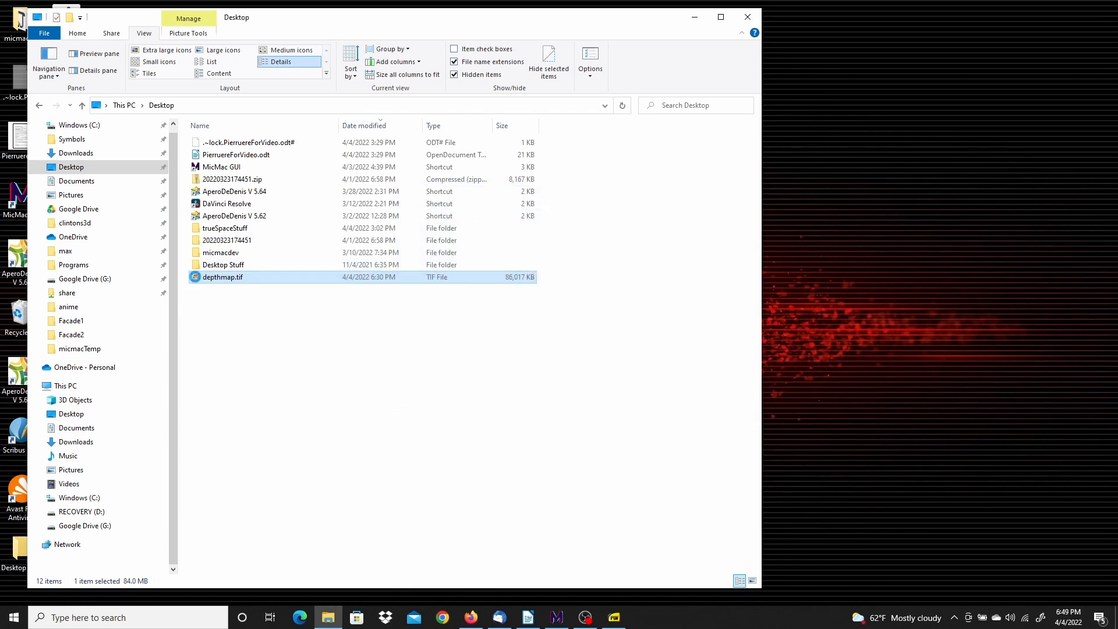
# Open depthmap.tif with Adobe Photoshop CS5
pyautogui.rightClick(208, 278)
pyautogui.rightClick(217, 279)
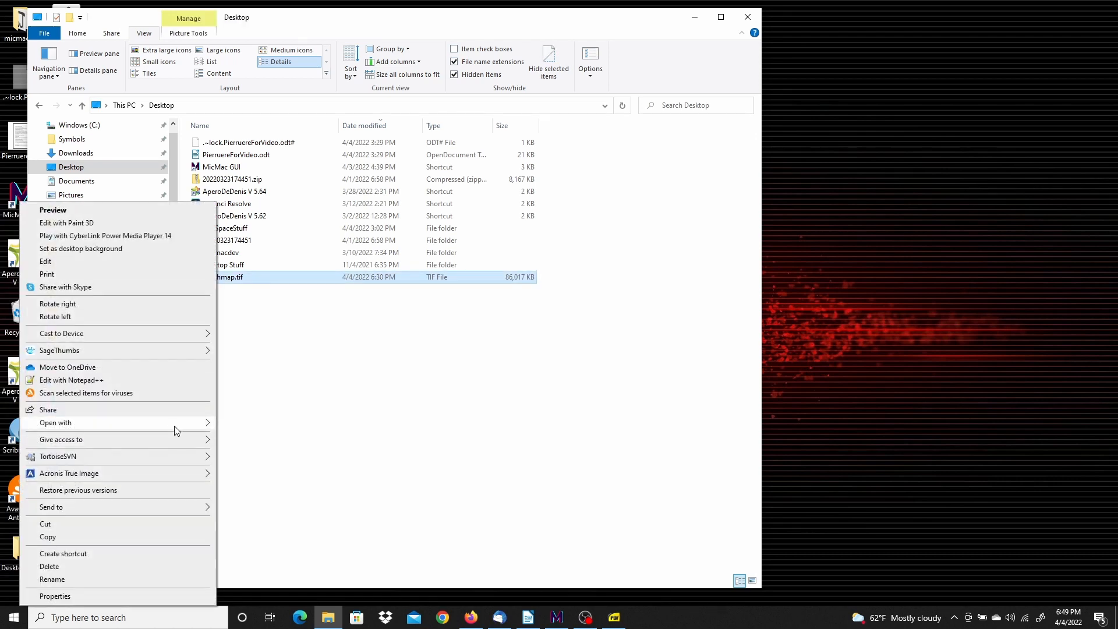
pyautogui.moveTo(177, 430)
pyautogui.click(252, 427)
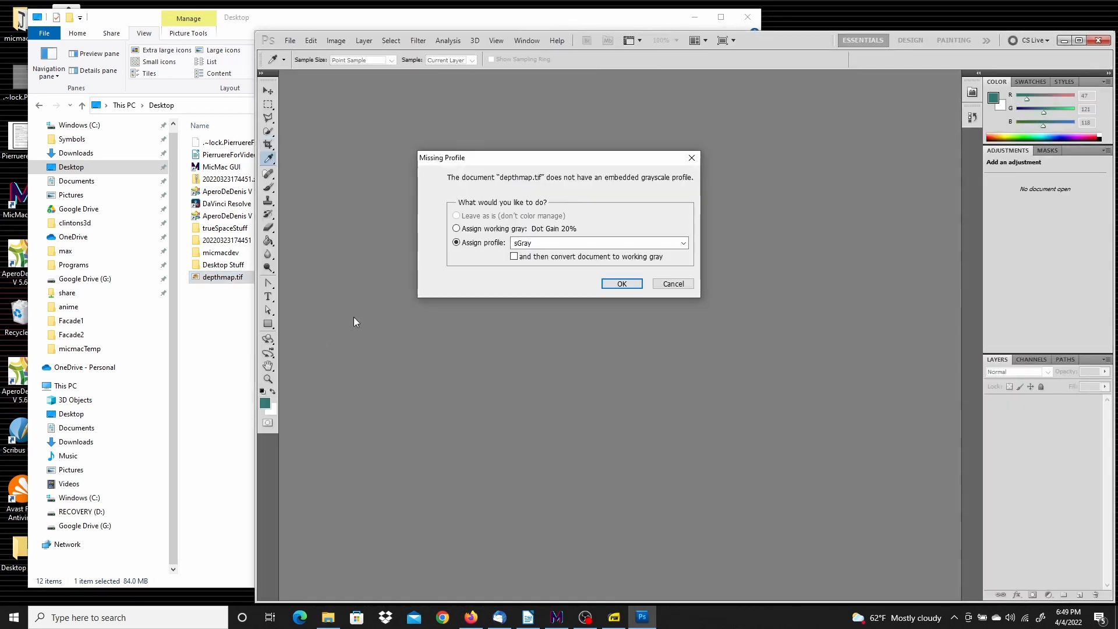
# Accept the Missing Profile dialog and open the depth map
pyautogui.click(622, 283)
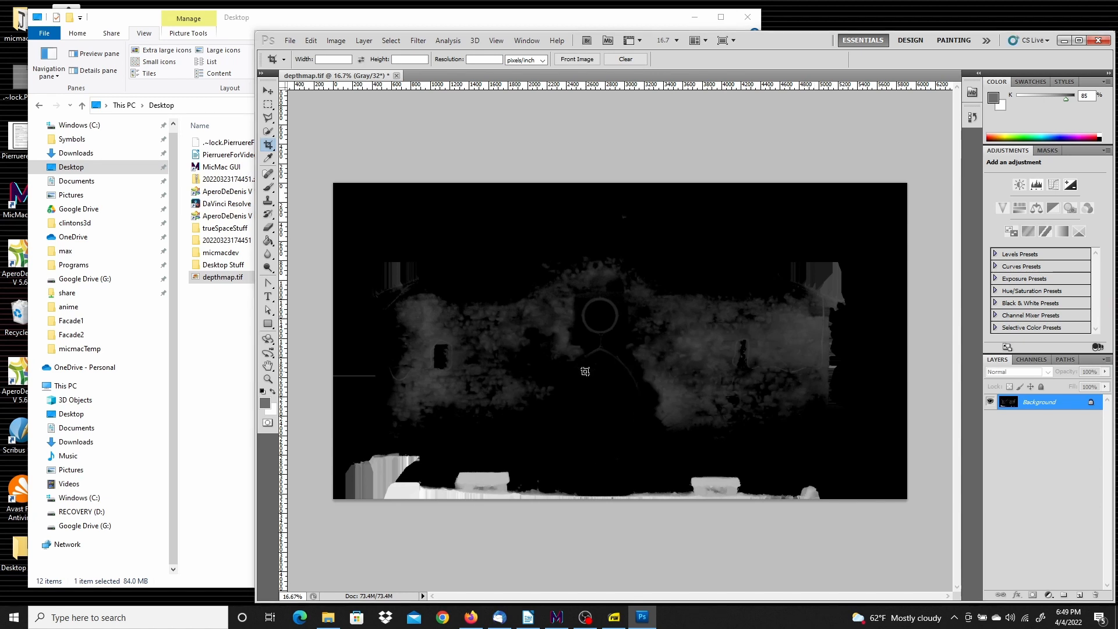
pyautogui.keyDown('alt'); pyautogui.scroll(2, 586, 371); pyautogui.keyUp('alt')
pyautogui.keyDown('alt'); pyautogui.scroll(-2, 585, 371); pyautogui.keyUp('alt')
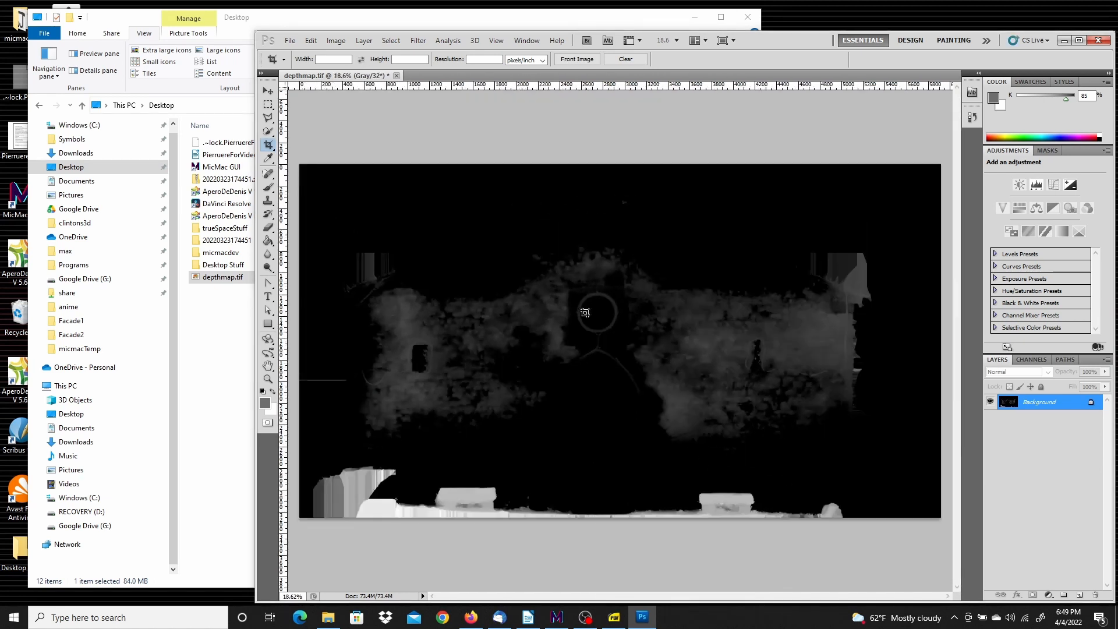
# Raise the 32-bit preview exposure and adjust gamma to brighten the depth map
pyautogui.click(496, 41)
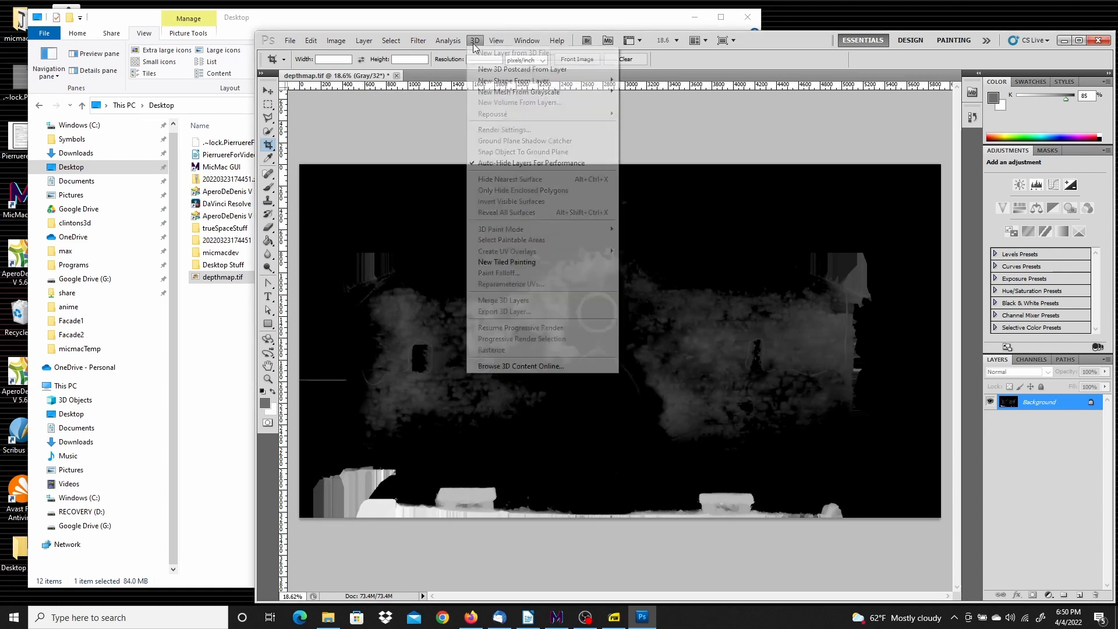
pyautogui.moveTo(449, 42)
pyautogui.moveTo(495, 41)
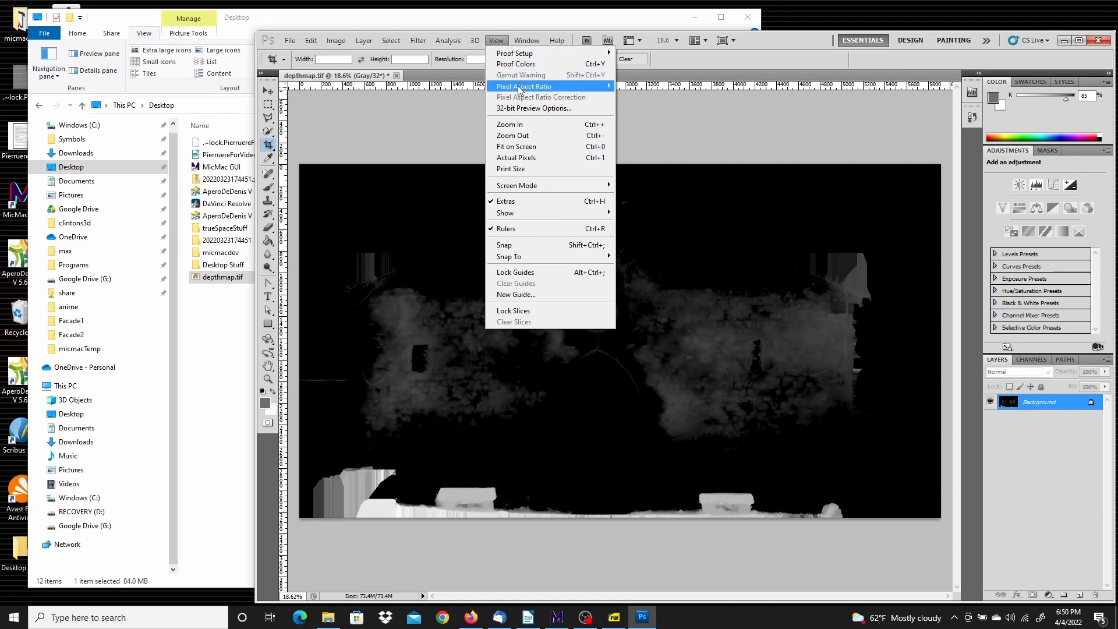
pyautogui.click(519, 108)
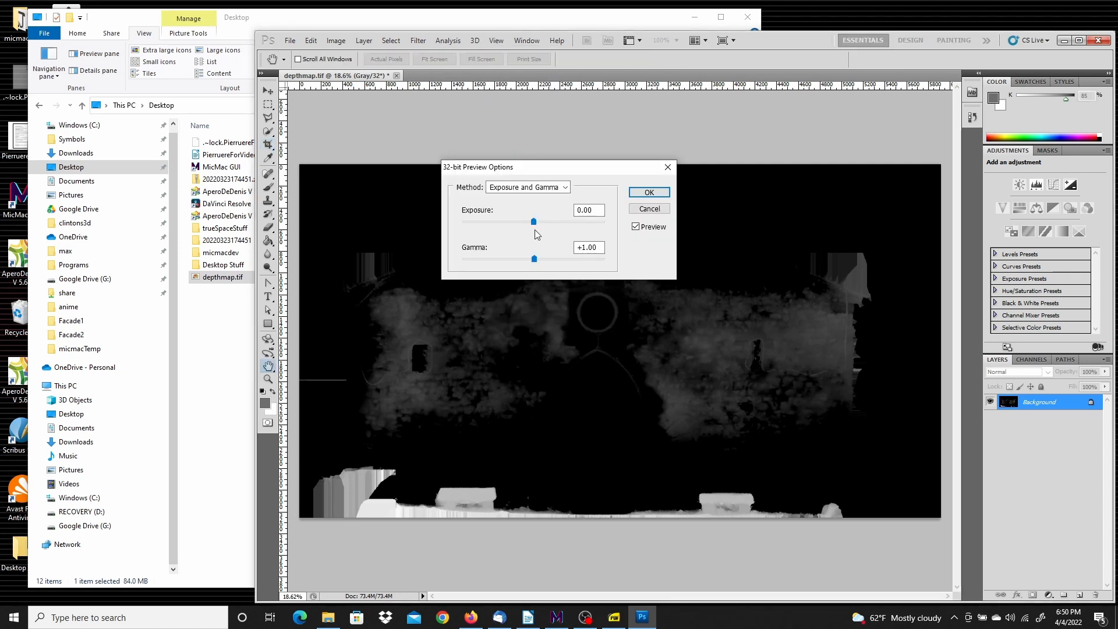
pyautogui.moveTo(552, 222)
pyautogui.mouseDown()
pyautogui.moveTo(564, 222)
pyautogui.moveTo(548, 222)
pyautogui.mouseUp()
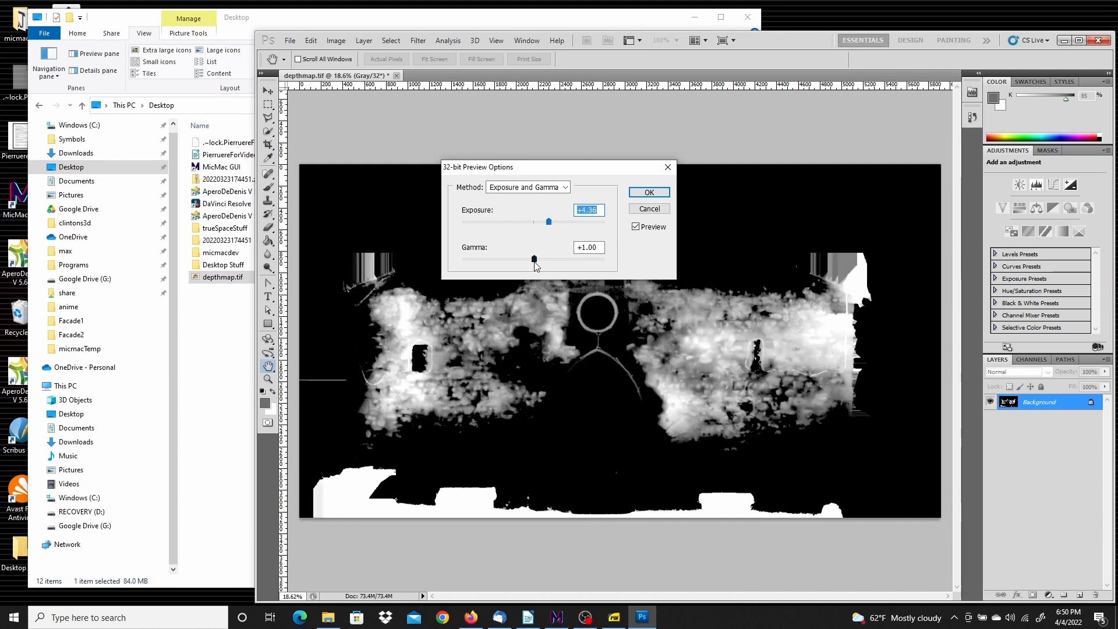
pyautogui.moveTo(535, 260); pyautogui.dragTo(566, 259)
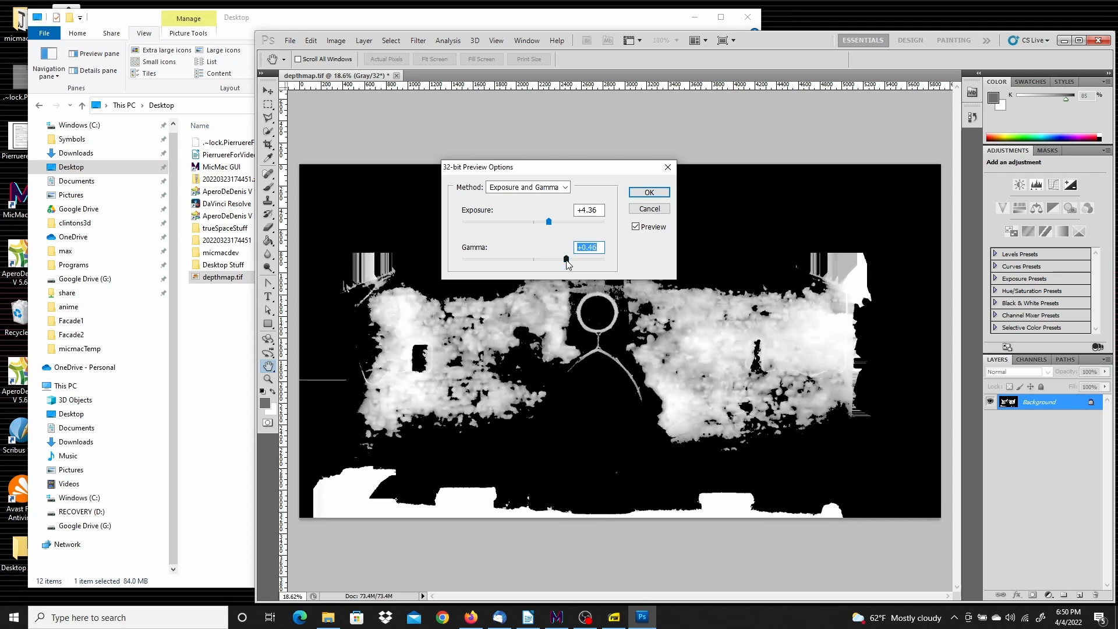
pyautogui.click(650, 193)
pyautogui.press('c')
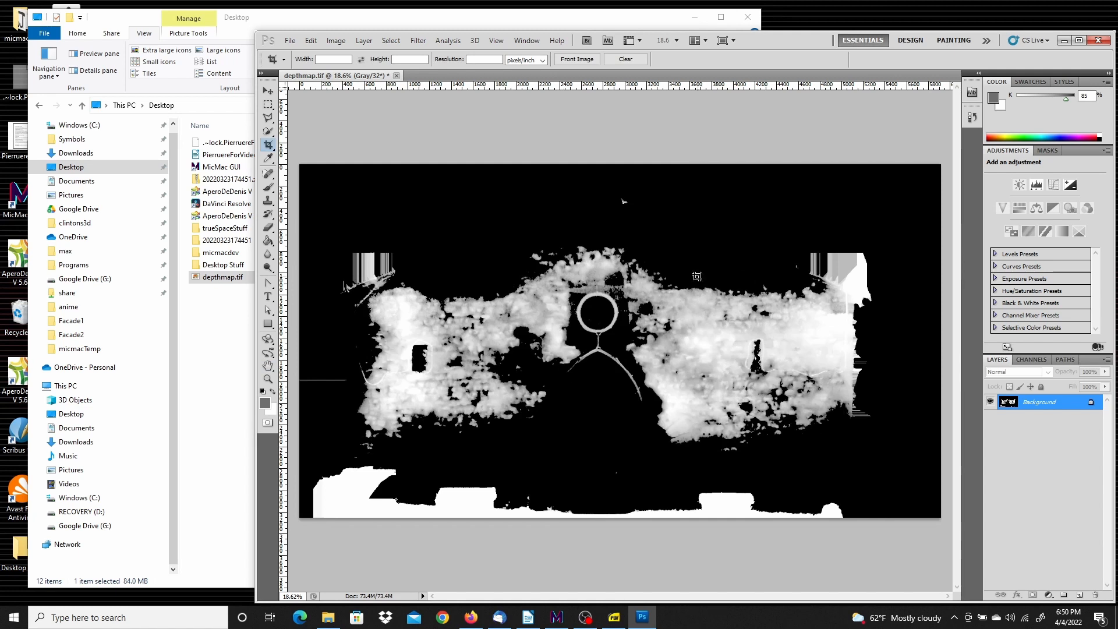
# Close the depth map without saving, minimize Photoshop and Explorer, and restore MicMac GUI
pyautogui.click(398, 77)
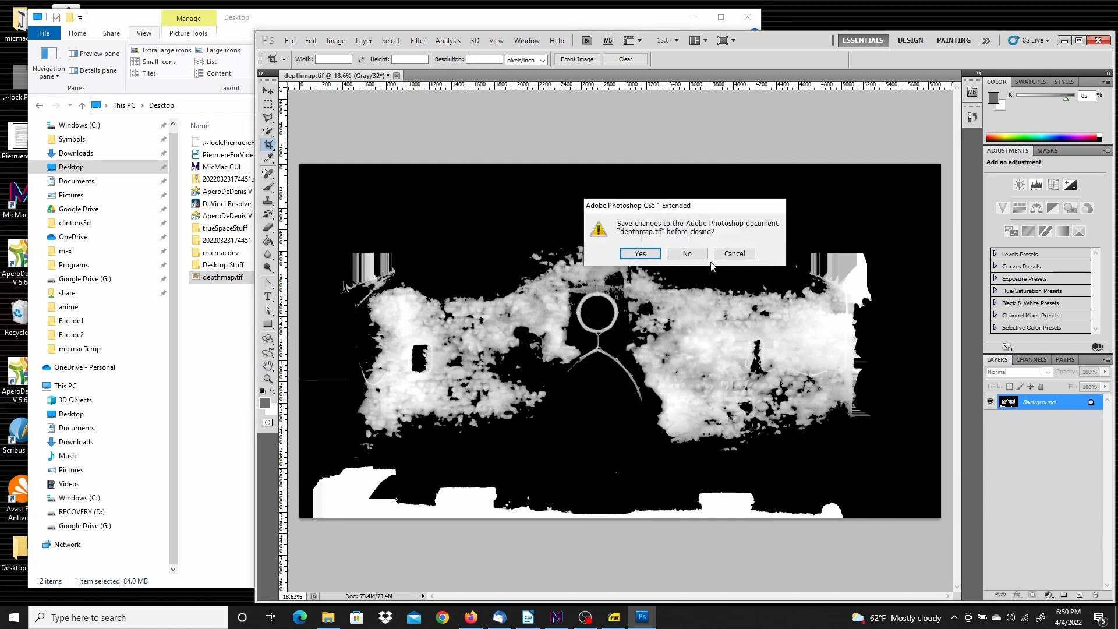
pyautogui.click(687, 254)
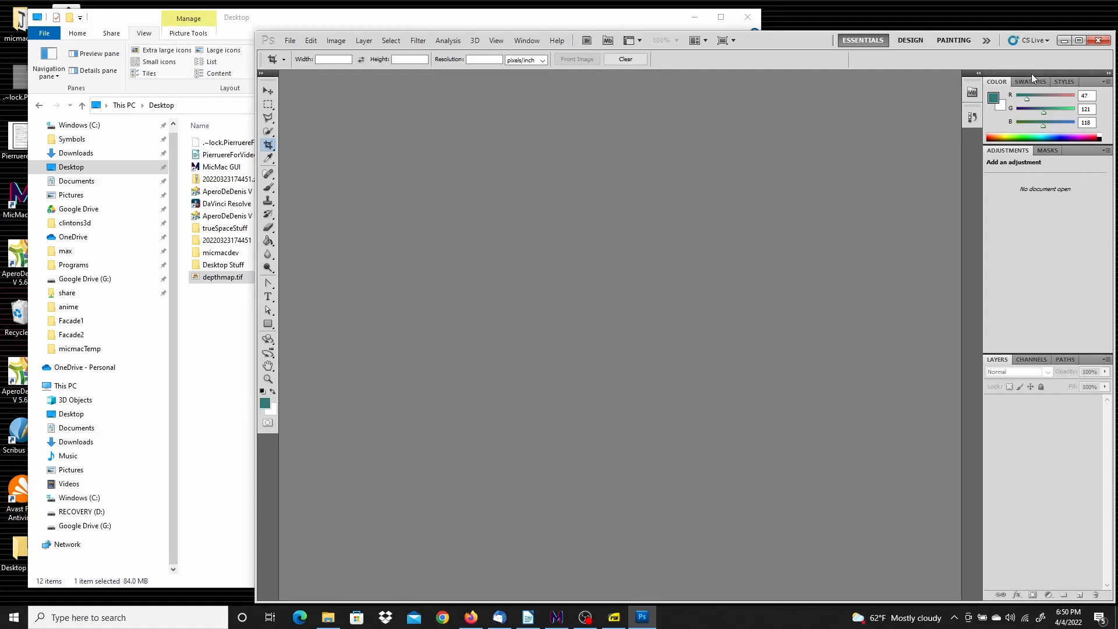
pyautogui.click(1065, 42)
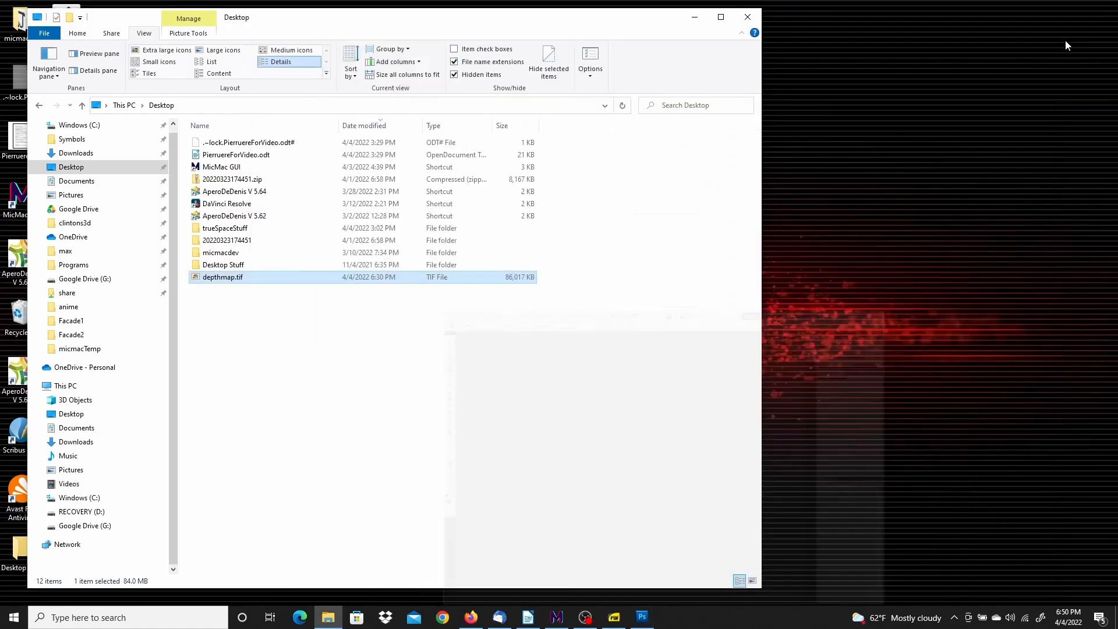
pyautogui.click(695, 25)
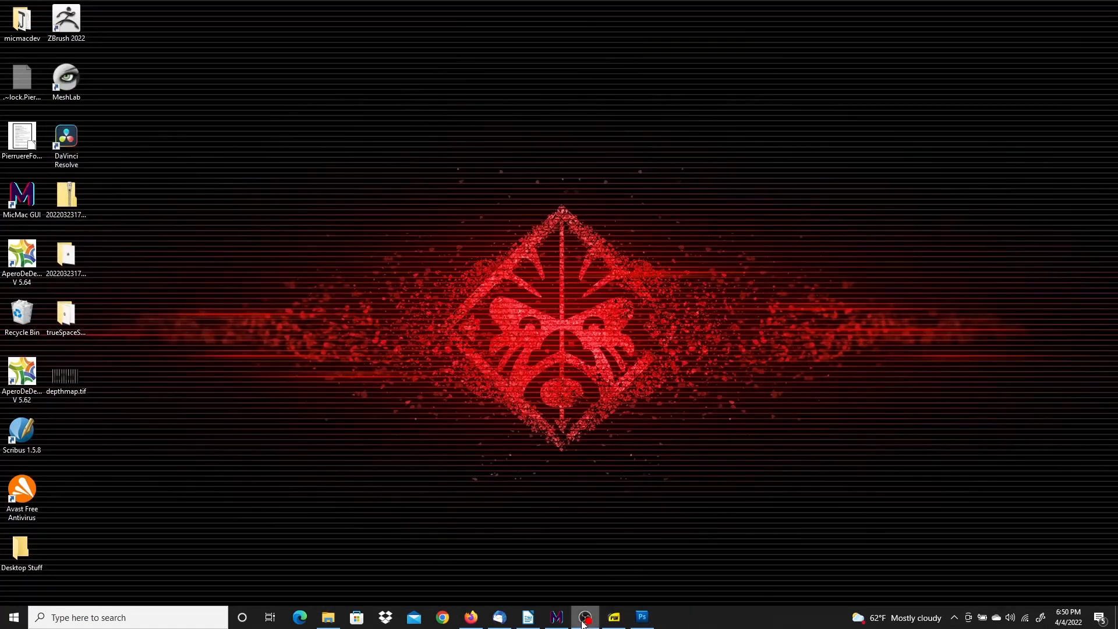
pyautogui.click(557, 618)
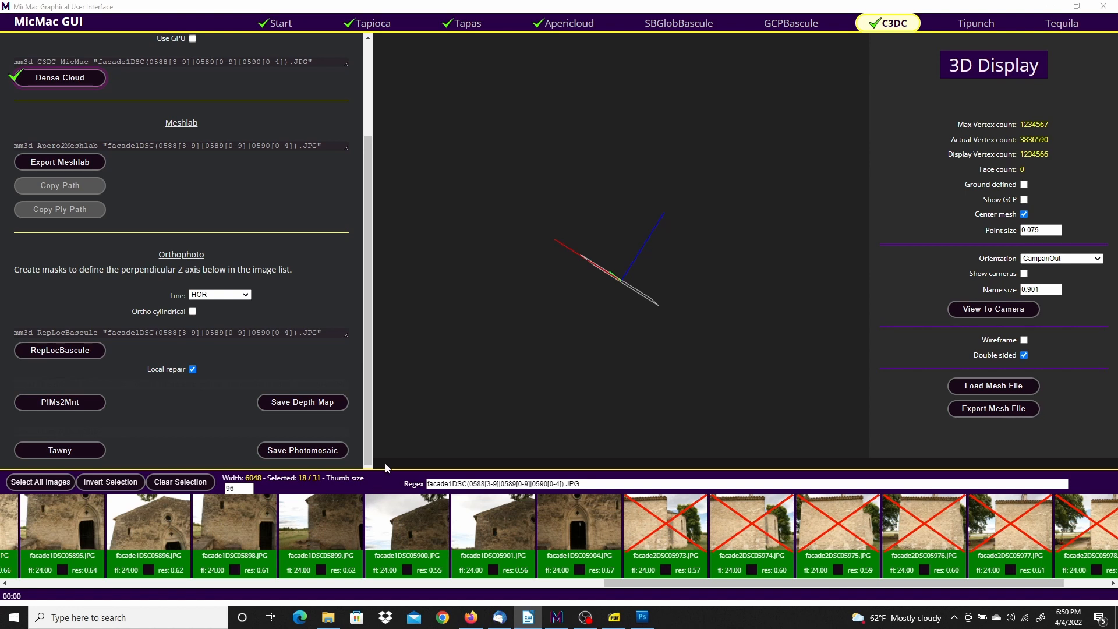
# Run Tawny to build the orthomosaic, then close its finished output log
pyautogui.click(54, 450)
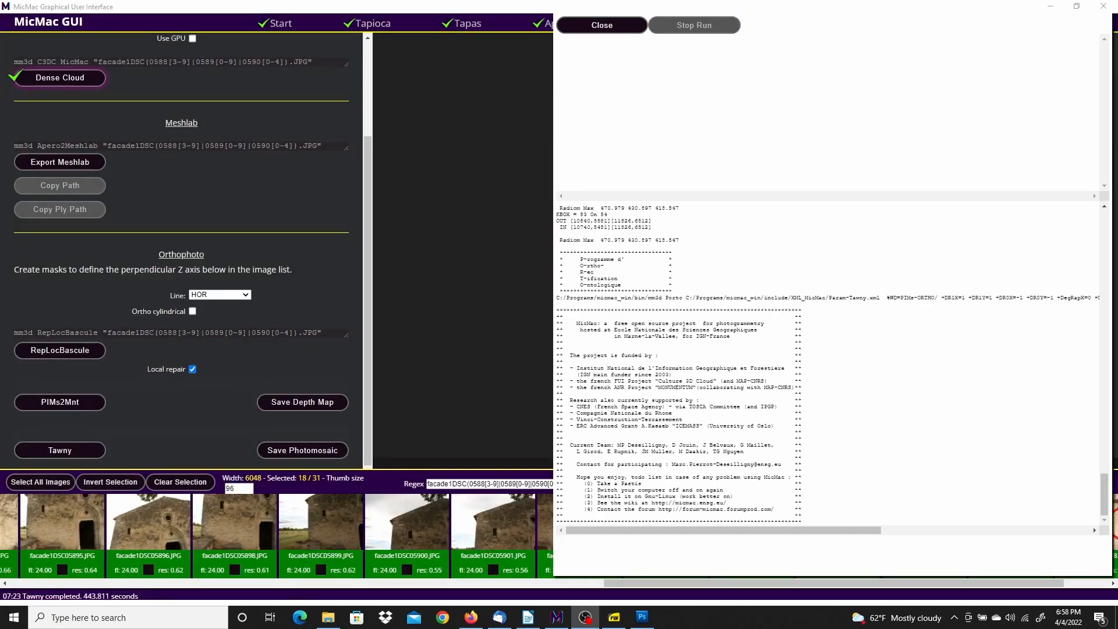
pyautogui.click(609, 29)
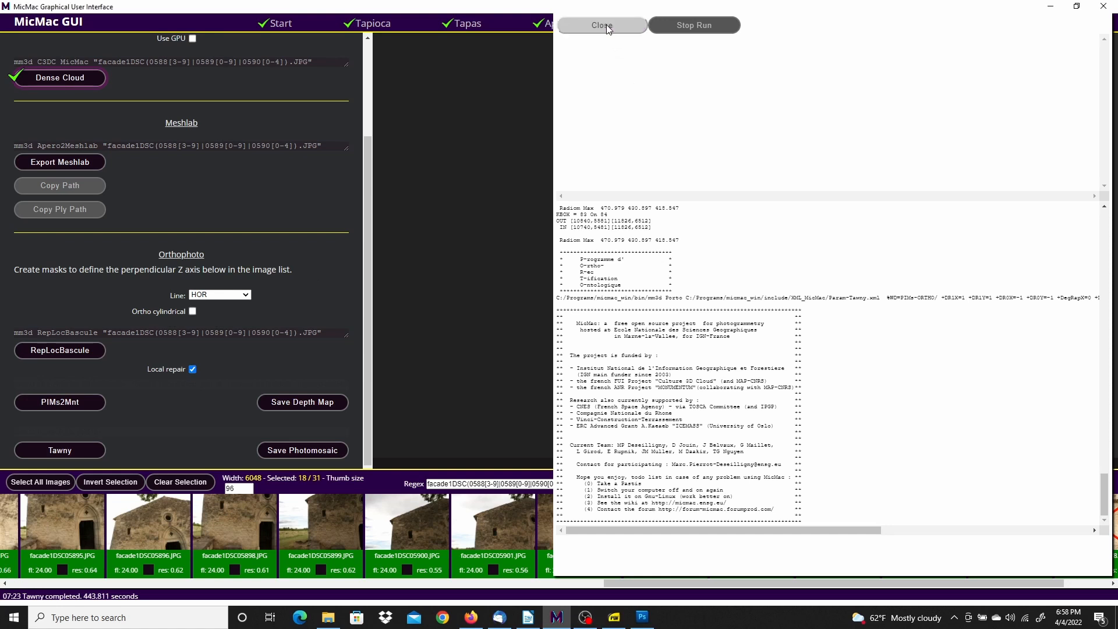
pyautogui.click(608, 30)
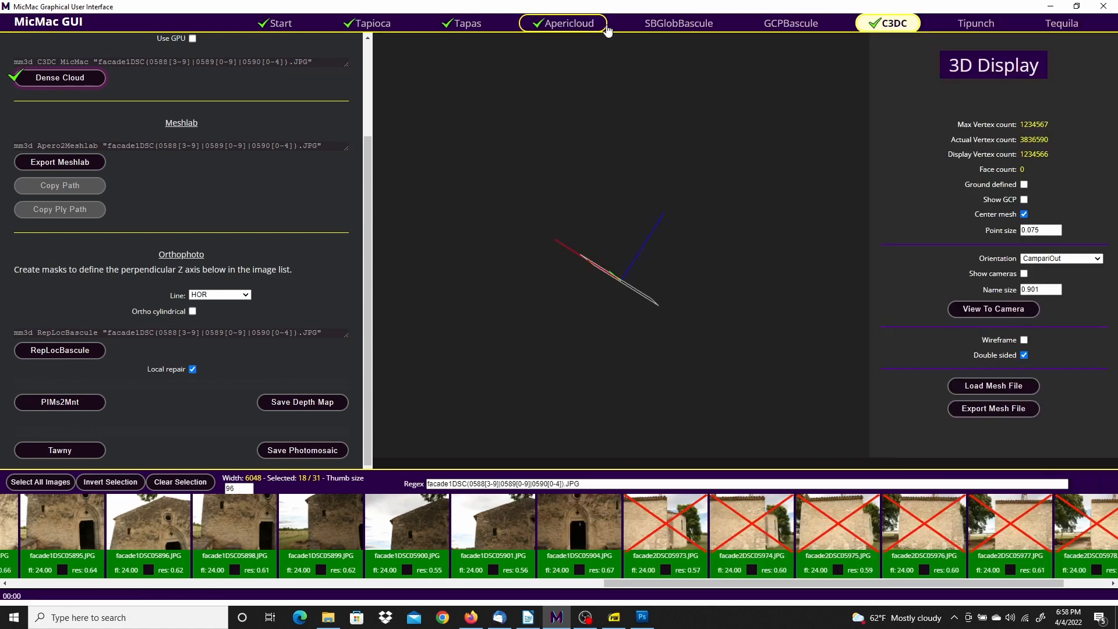
# Save the photomosaic as photomosaic.tif and bring the Desktop folder window forward
pyautogui.click(304, 453)
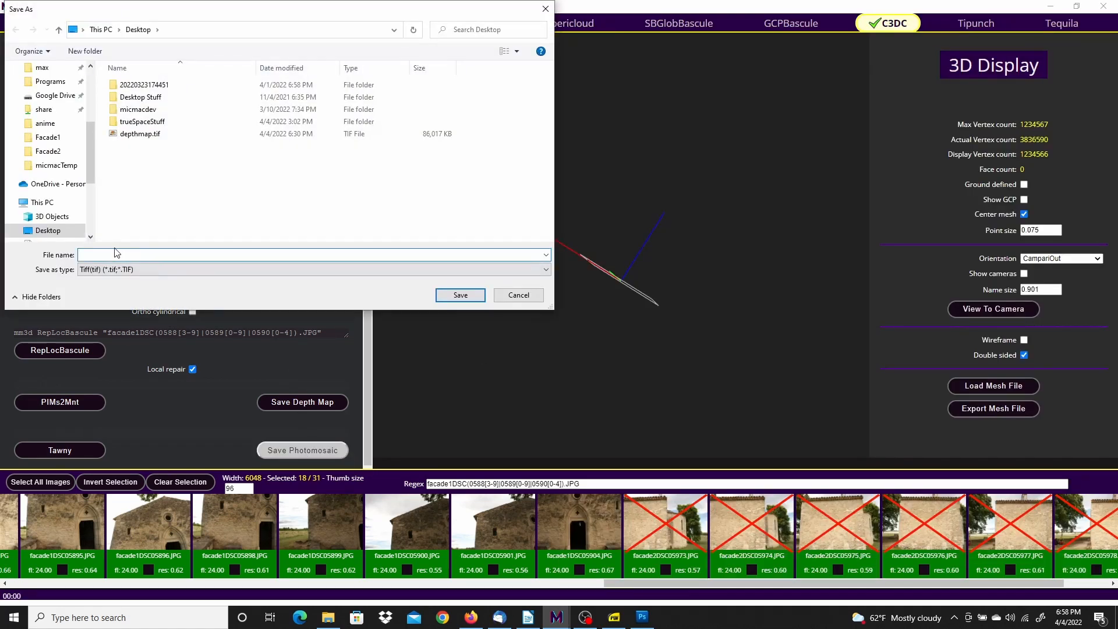
pyautogui.write('photomosaic')
pyautogui.press('Return')
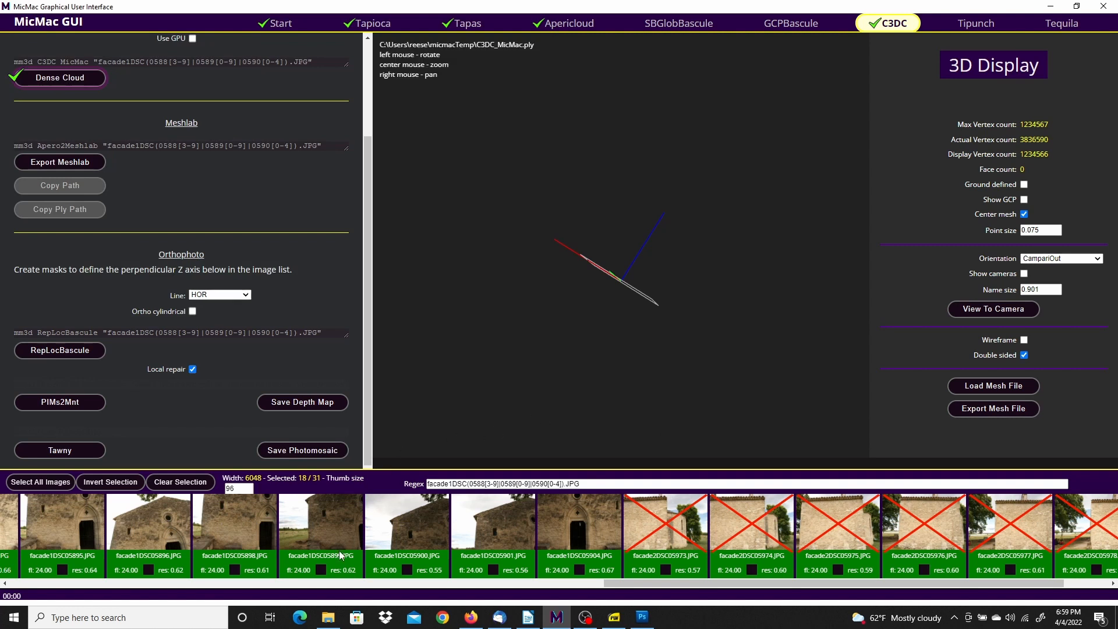
pyautogui.moveTo(323, 617)
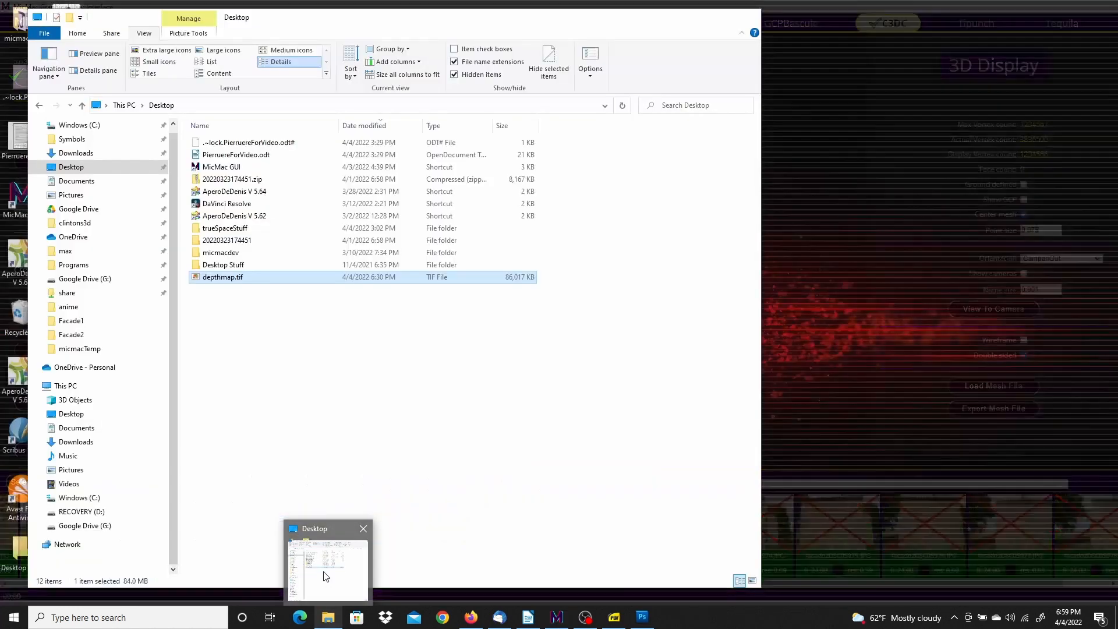
pyautogui.click(325, 581)
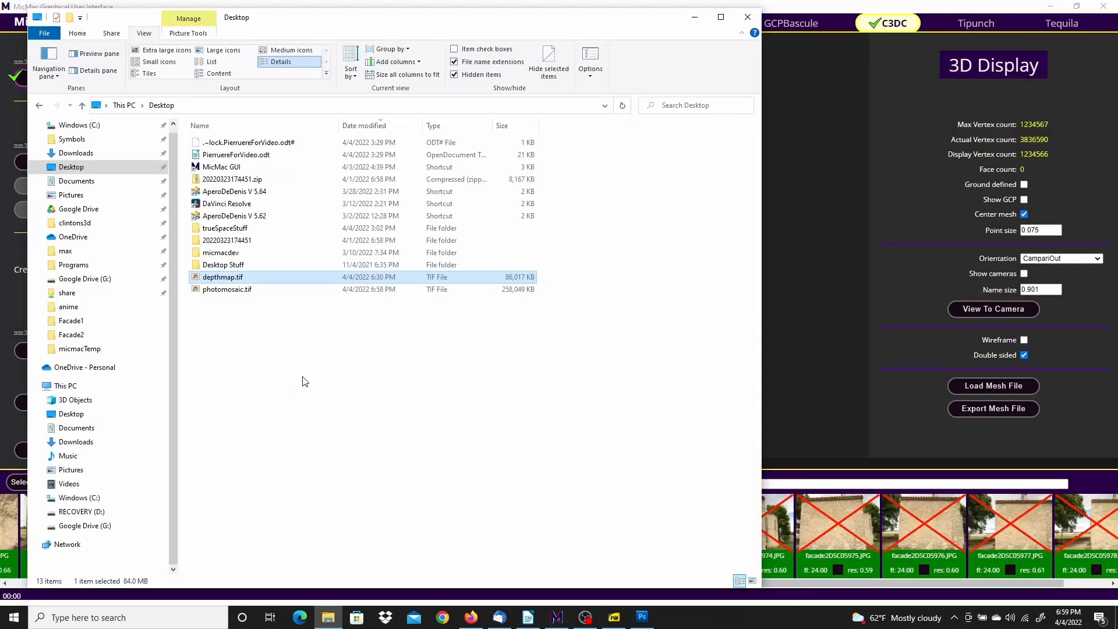
# Open photomosaic.tif from the Desktop with Adobe Photoshop CS5
pyautogui.click(228, 291)
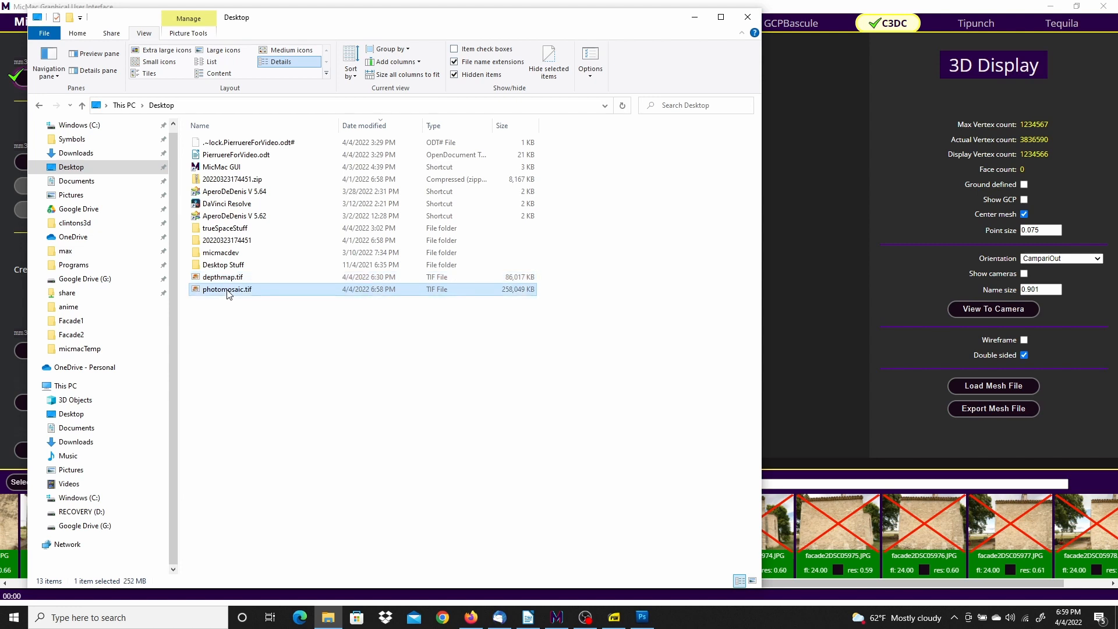
pyautogui.rightClick(228, 293)
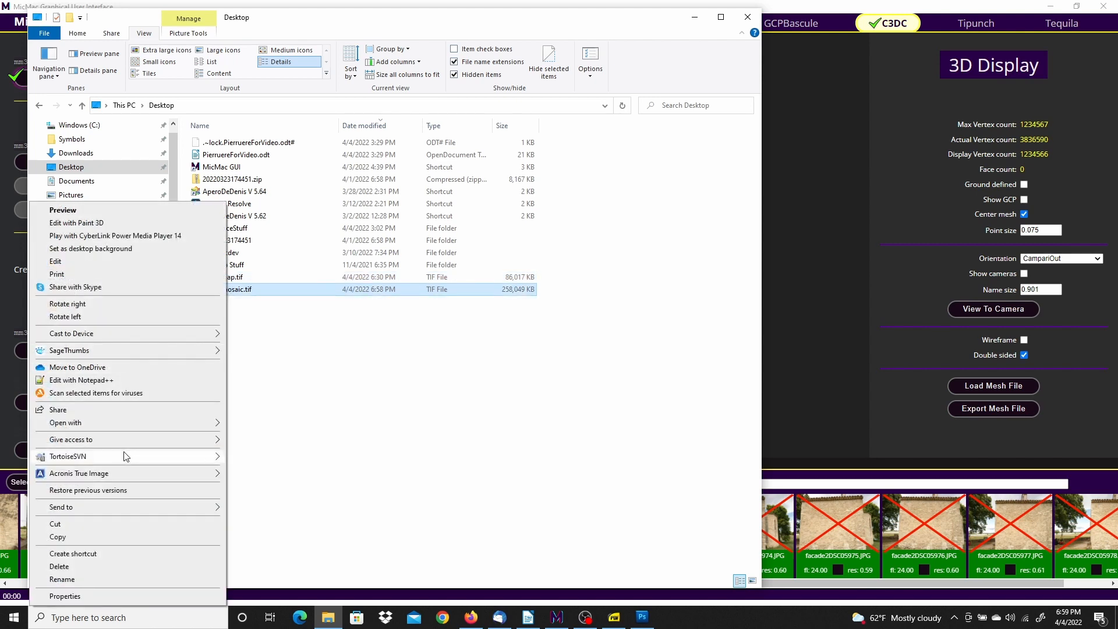
pyautogui.moveTo(91, 427)
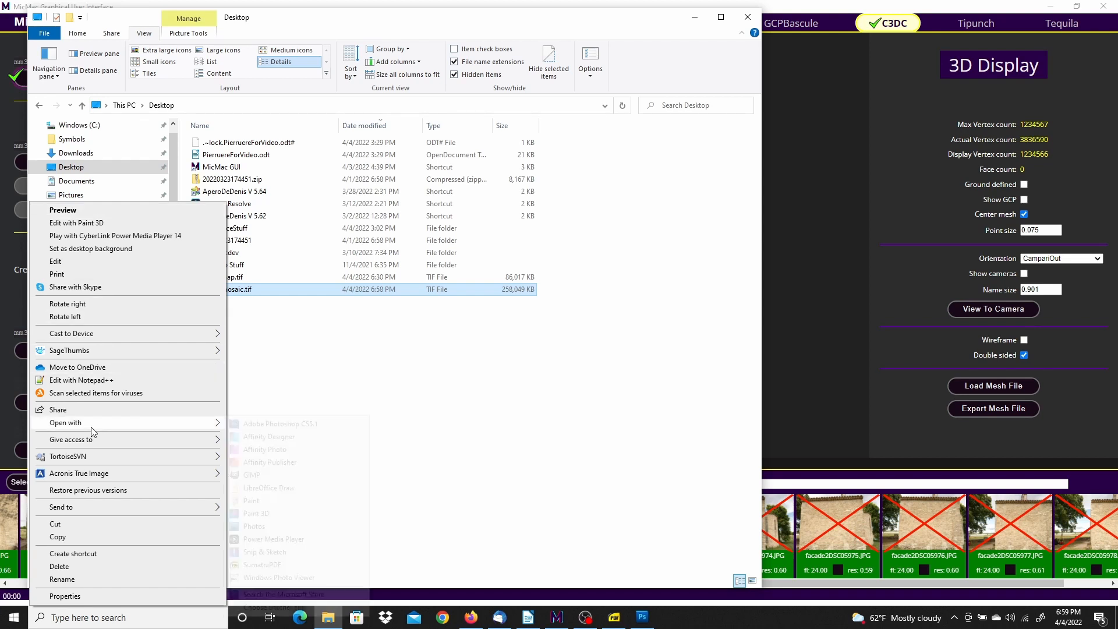
pyautogui.click(316, 423)
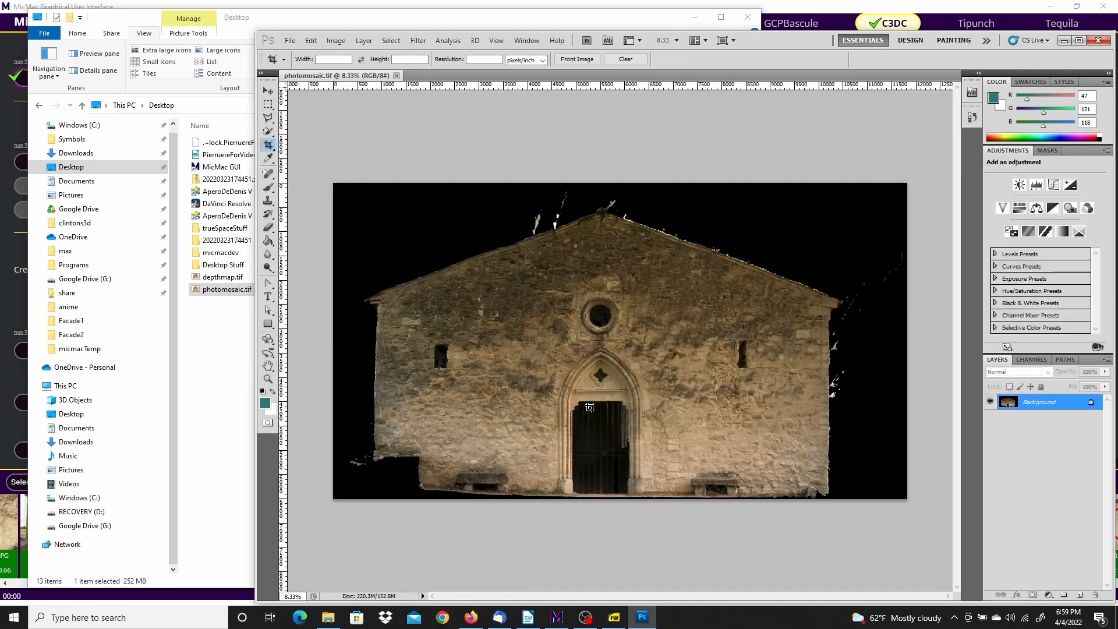
# Zoom and pan across the facade stonework and small window, then open the Image menu
pyautogui.keyDown('alt'); pyautogui.scroll(5, 590, 408); pyautogui.keyUp('alt')
pyautogui.keyDown('alt'); pyautogui.scroll(-3, 617, 444); pyautogui.keyUp('alt')
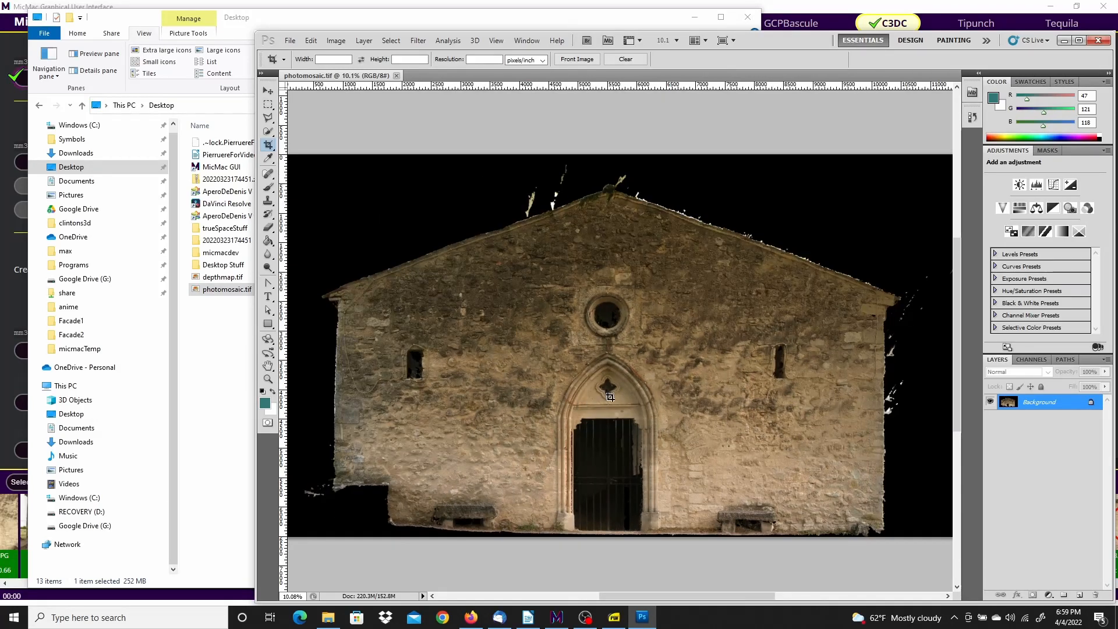
pyautogui.keyDown('alt'); pyautogui.scroll(4, 380, 396); pyautogui.keyUp('alt')
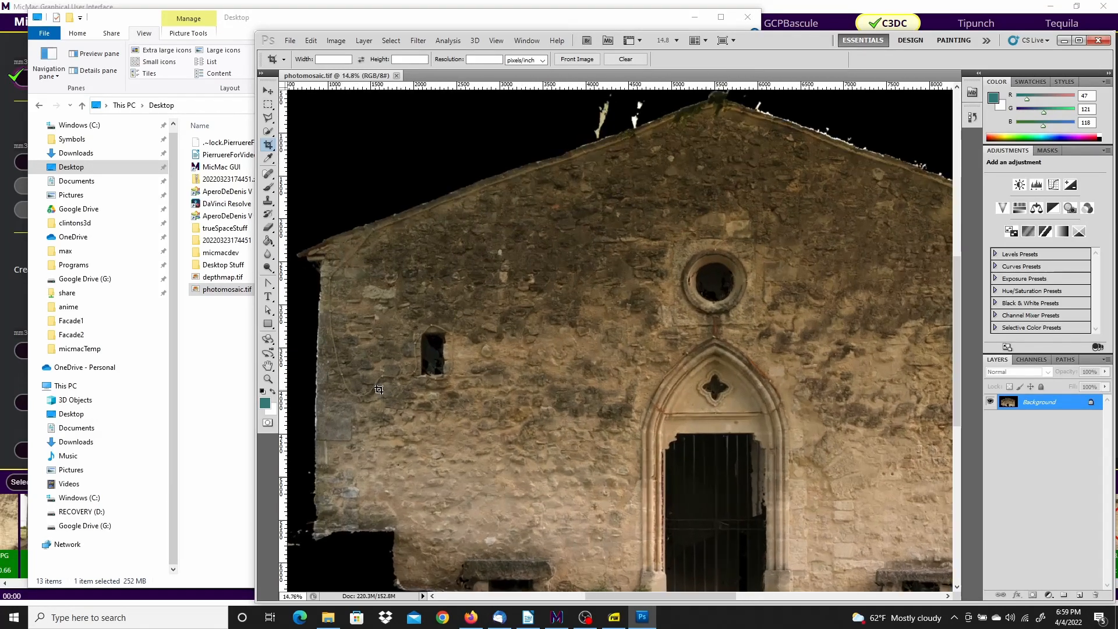
pyautogui.keyDown('alt'); pyautogui.scroll(8, 379, 396); pyautogui.keyUp('alt')
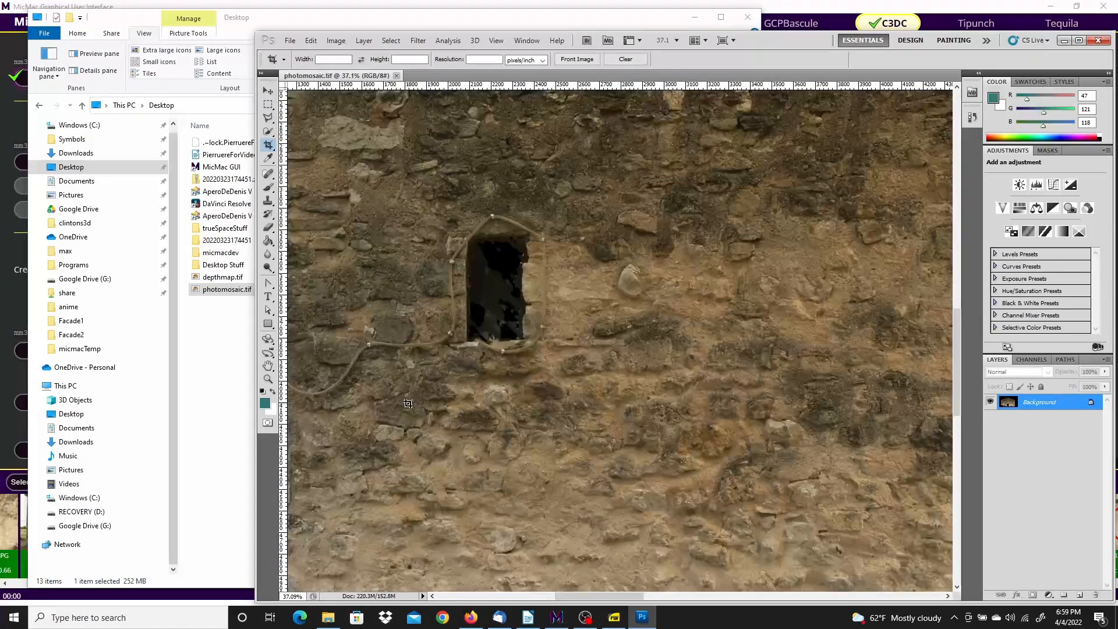
pyautogui.keyDown('alt'); pyautogui.scroll(2, 505, 408); pyautogui.keyUp('alt')
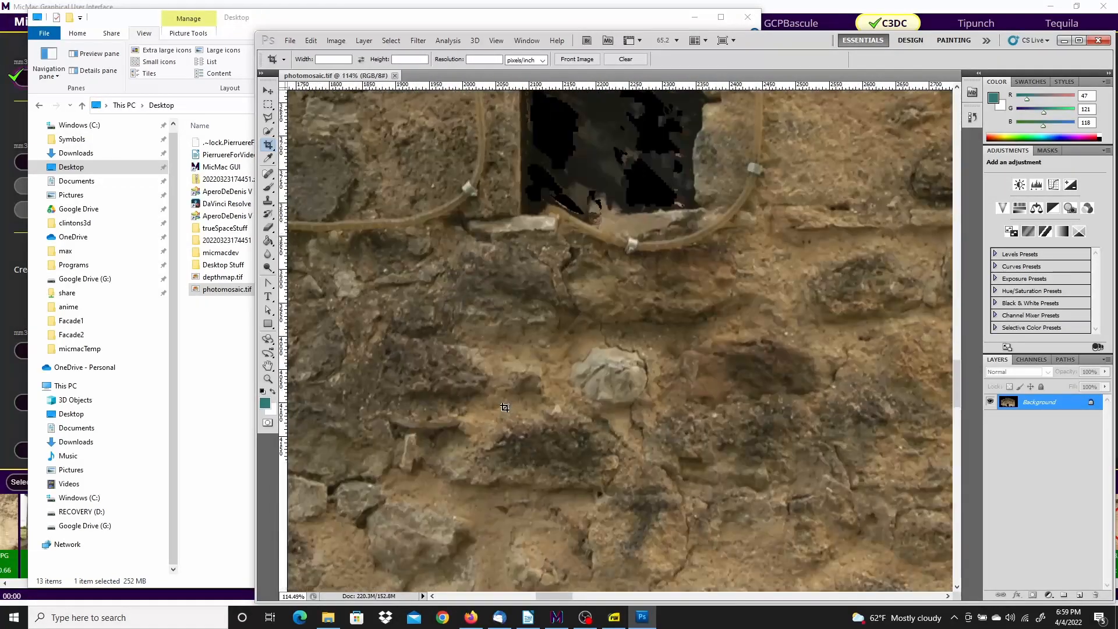
pyautogui.keyDown('alt'); pyautogui.scroll(-3, 505, 408); pyautogui.keyUp('alt')
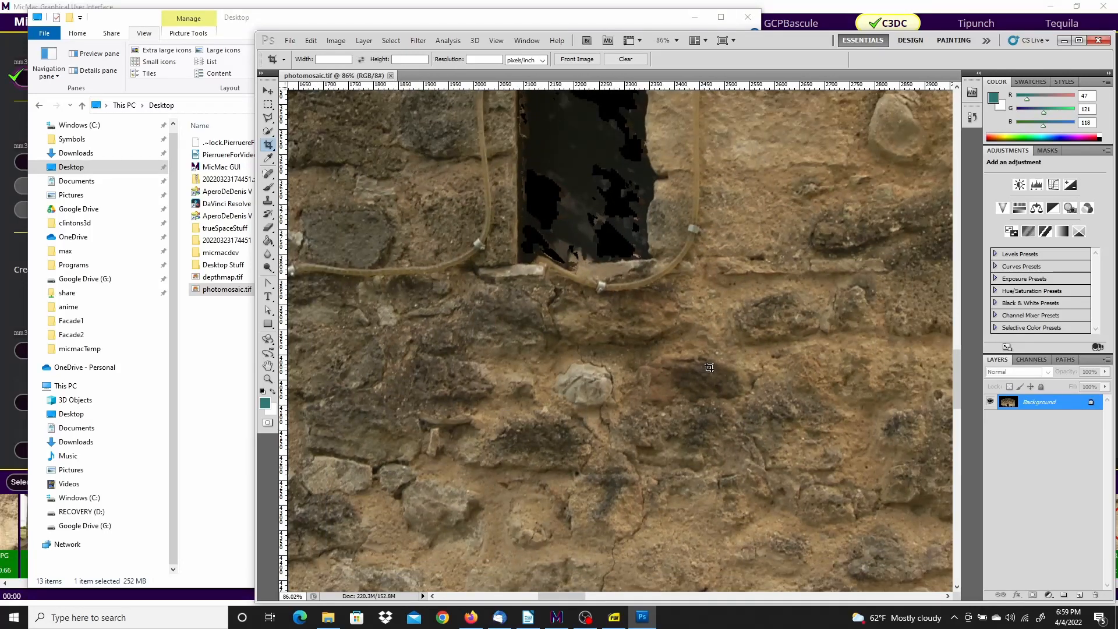
pyautogui.moveTo(789, 305); pyautogui.dragTo(378, 368)
pyautogui.keyDown('alt'); pyautogui.scroll(-4, 705, 353); pyautogui.keyUp('alt')
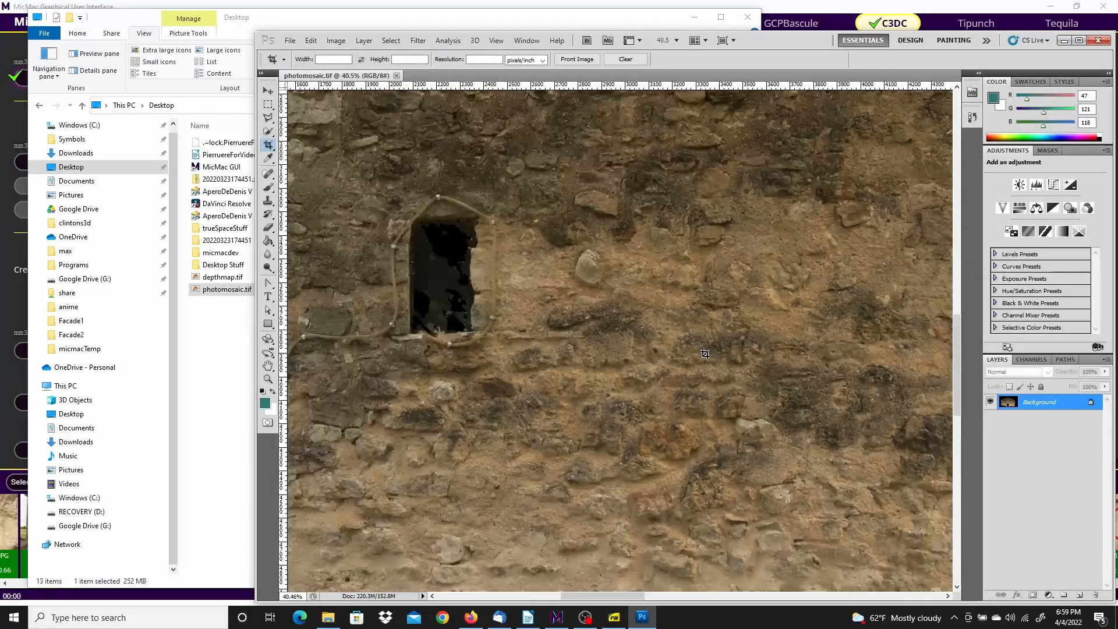
pyautogui.keyDown('alt'); pyautogui.scroll(-3, 705, 353); pyautogui.keyUp('alt')
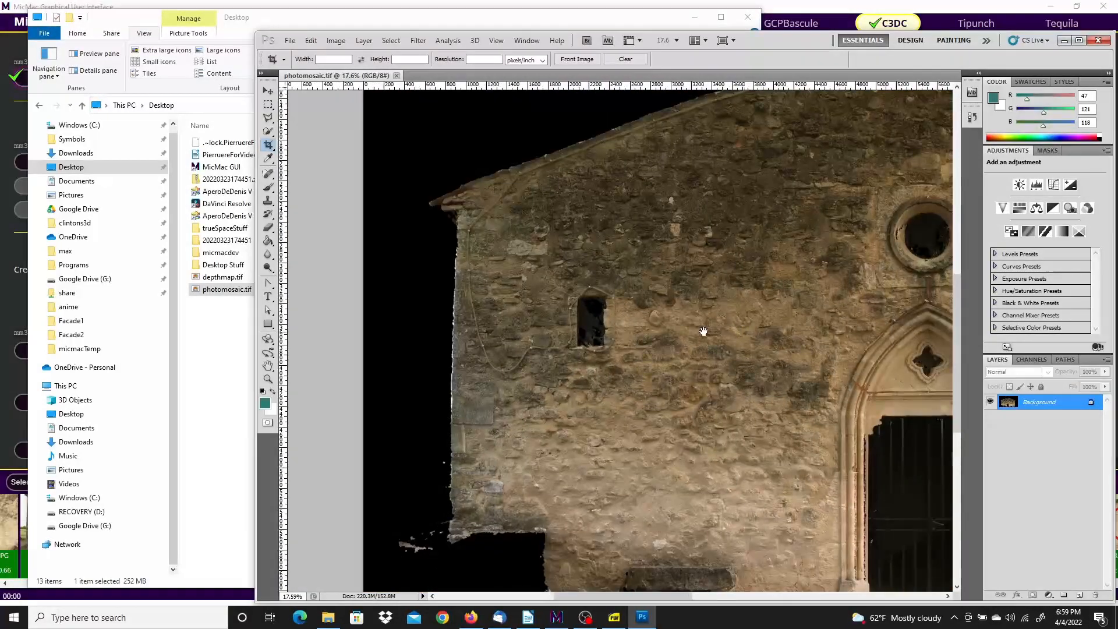
pyautogui.moveTo(719, 332); pyautogui.dragTo(594, 332)
pyautogui.click(336, 40)
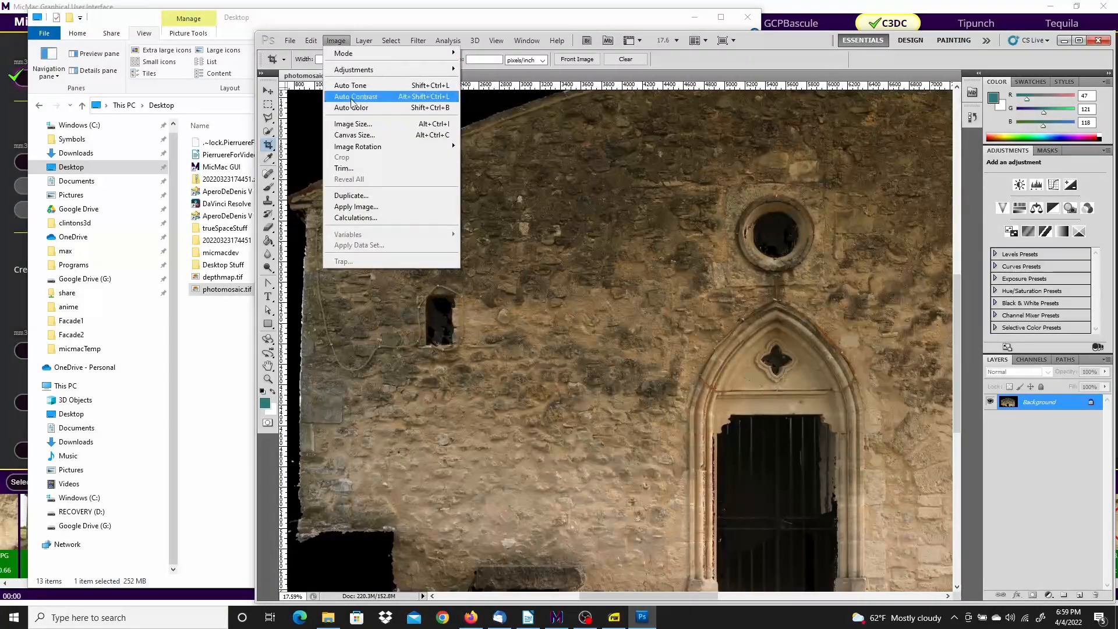
# Check Image Size reads 11826 x 6512 pixels, close it unchanged, and zoom out to the whole church
pyautogui.click(357, 124)
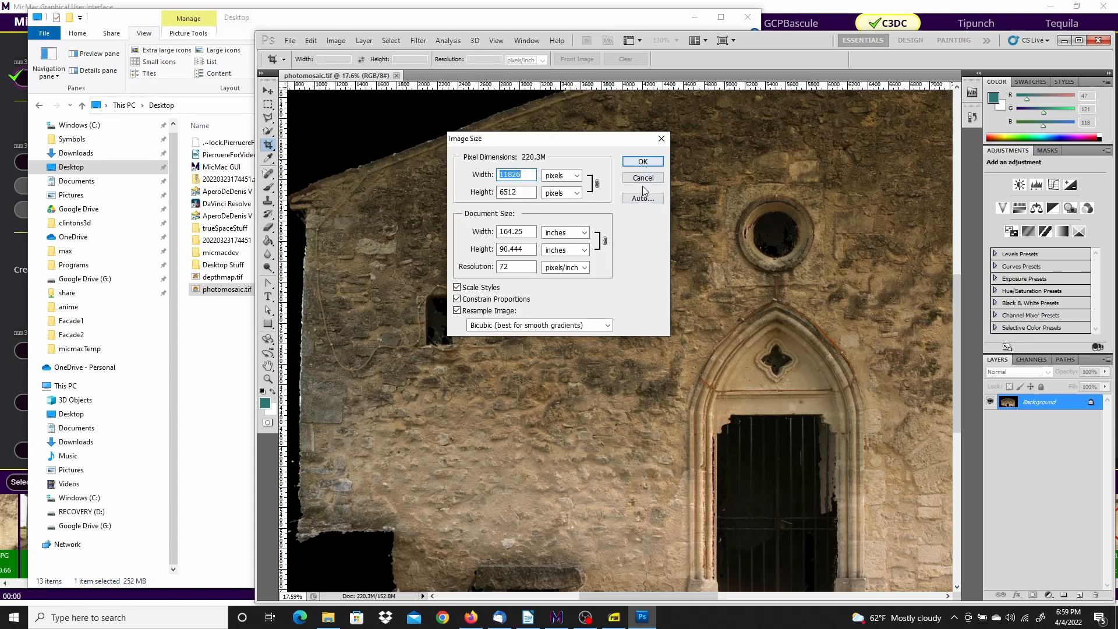
pyautogui.click(644, 163)
pyautogui.hotkey('ctrl', '-')
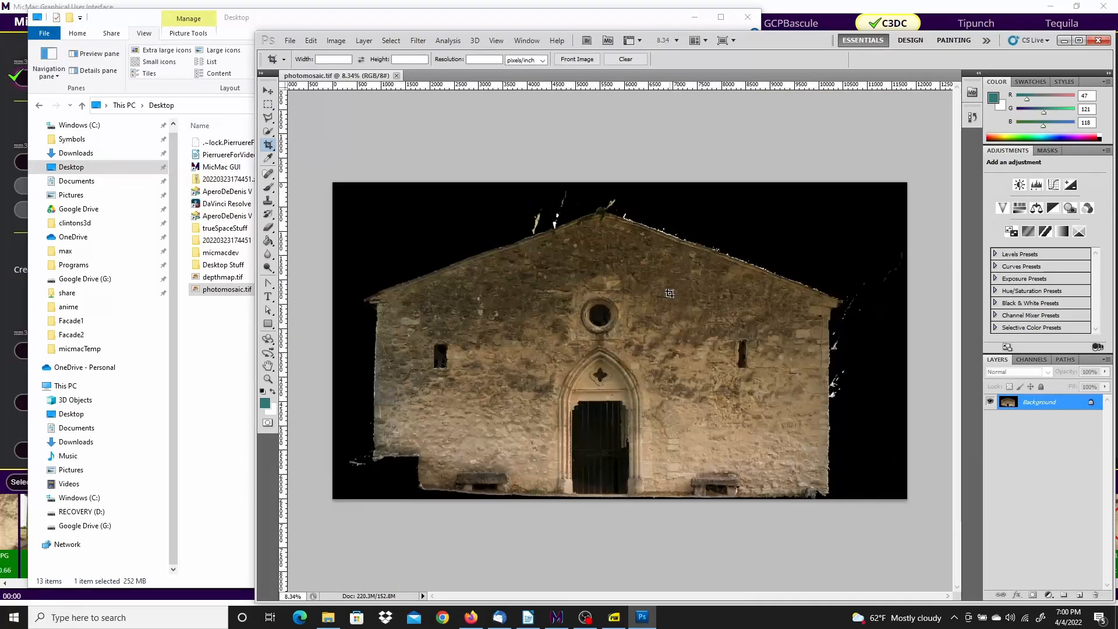
pyautogui.keyDown('alt'); pyautogui.scroll(3, 615, 311); pyautogui.keyUp('alt')
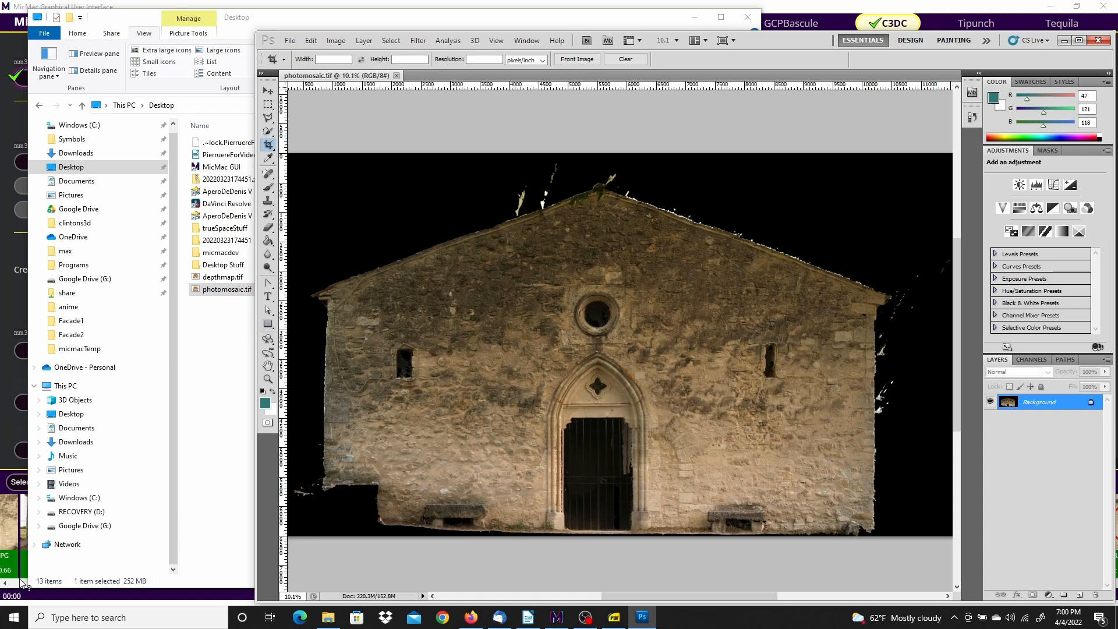
# Launch MeshLab from its program folder in the Start menu app list
pyautogui.click(12, 621)
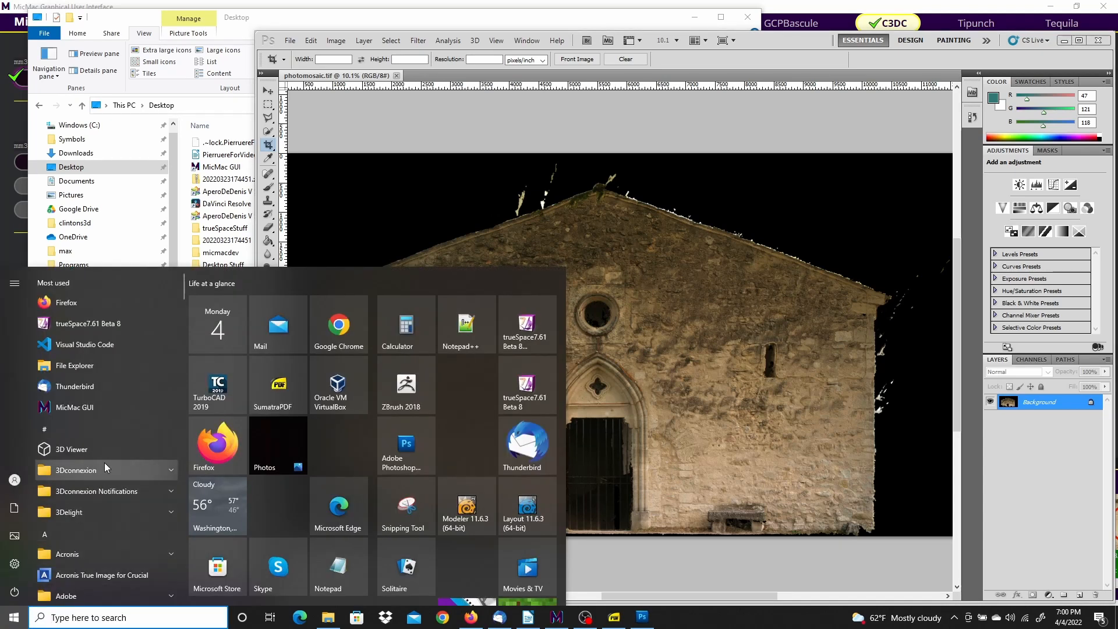
pyautogui.scroll(-8, 104, 463)
pyautogui.scroll(-10, 106, 437)
pyautogui.scroll(-10, 106, 437)
pyautogui.scroll(-5, 106, 437)
pyautogui.click(82, 316)
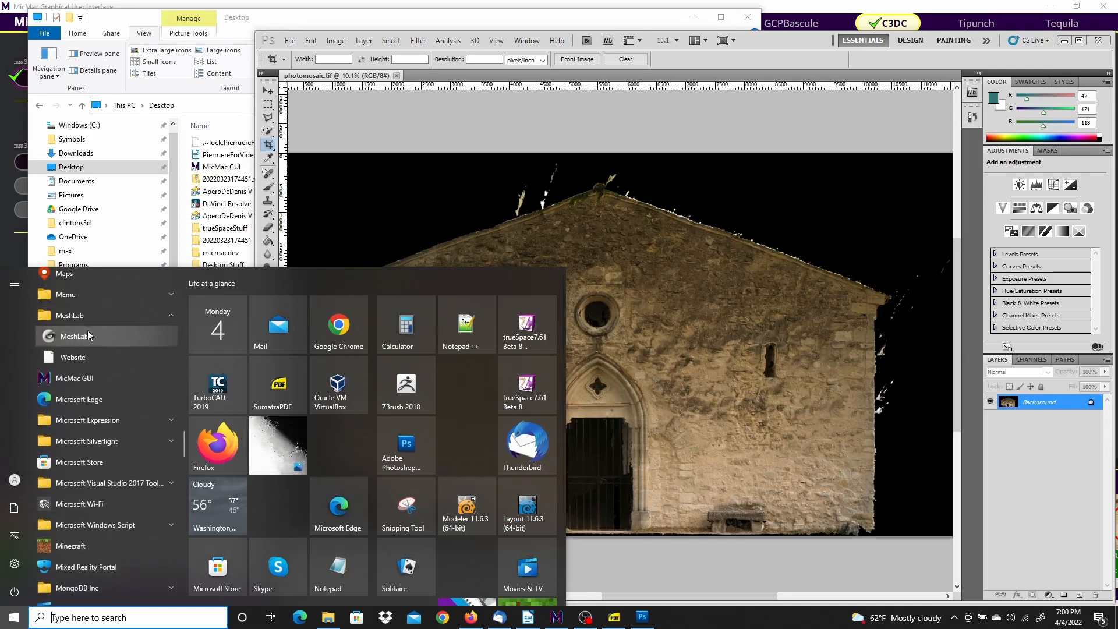
pyautogui.click(82, 337)
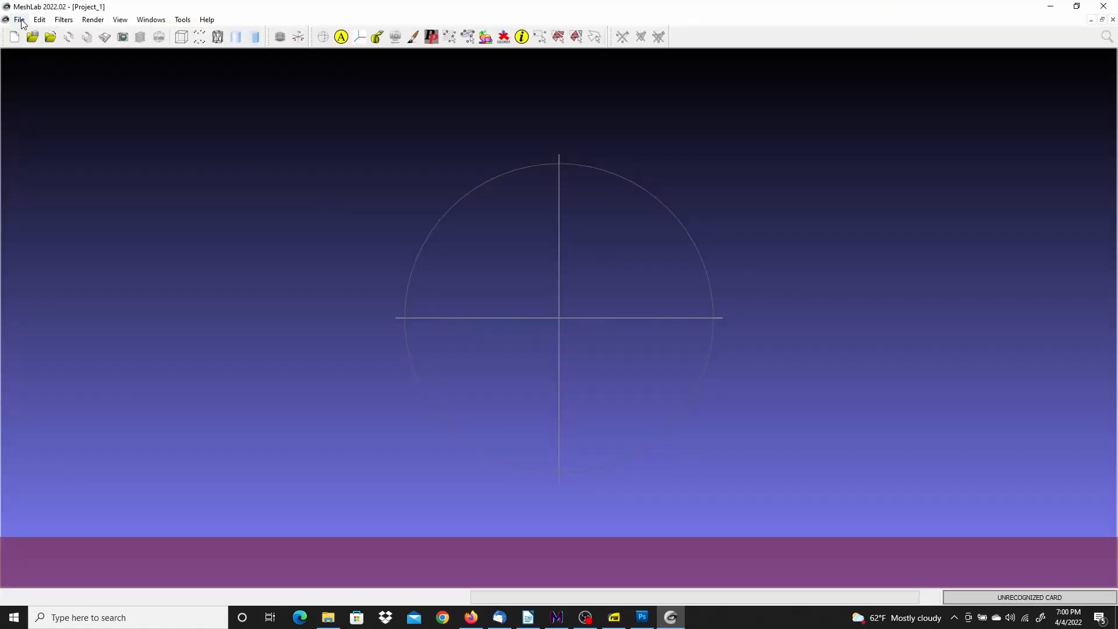
# Import C3DC_MicMac.ply from the micmacTemp folder via File > Import Mesh
pyautogui.click(20, 21)
pyautogui.click(48, 104)
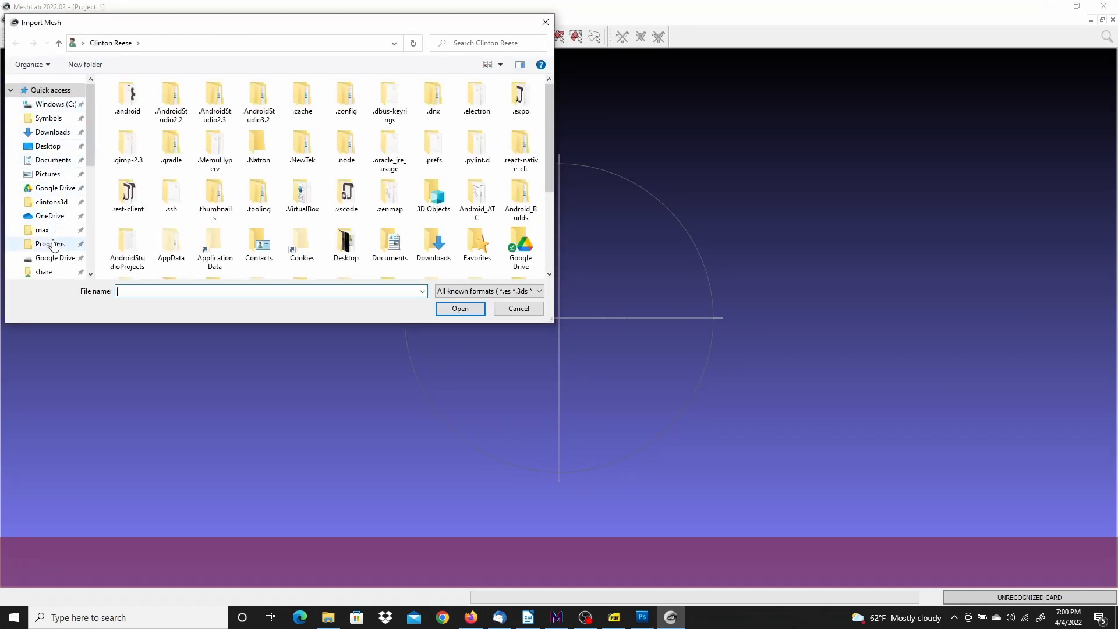
pyautogui.scroll(-1, 54, 244)
pyautogui.scroll(-2, 57, 216)
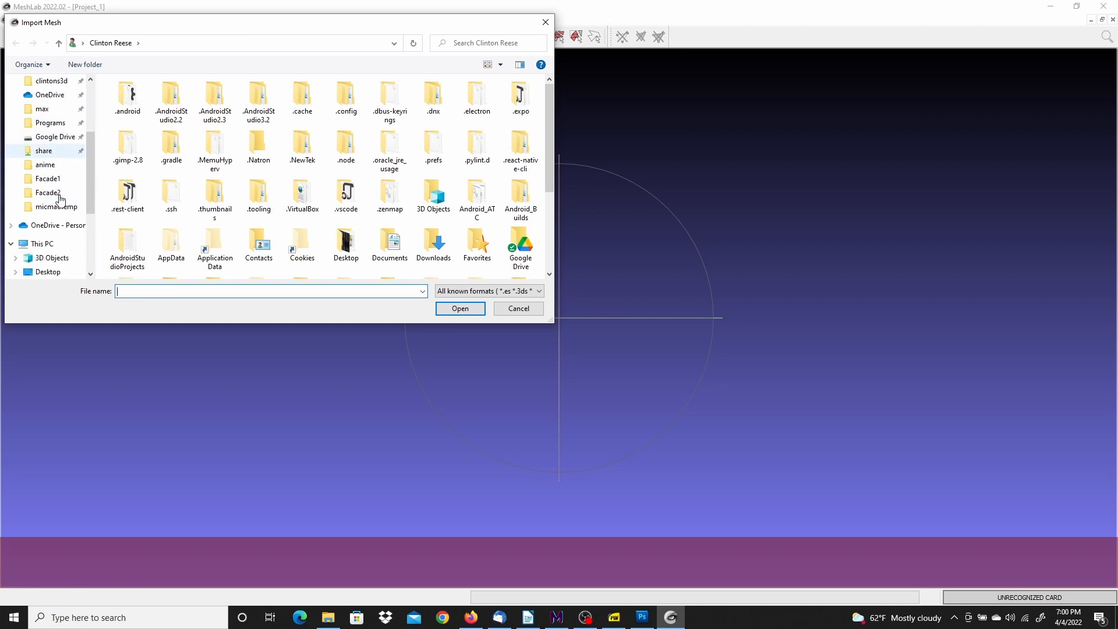
pyautogui.click(56, 206)
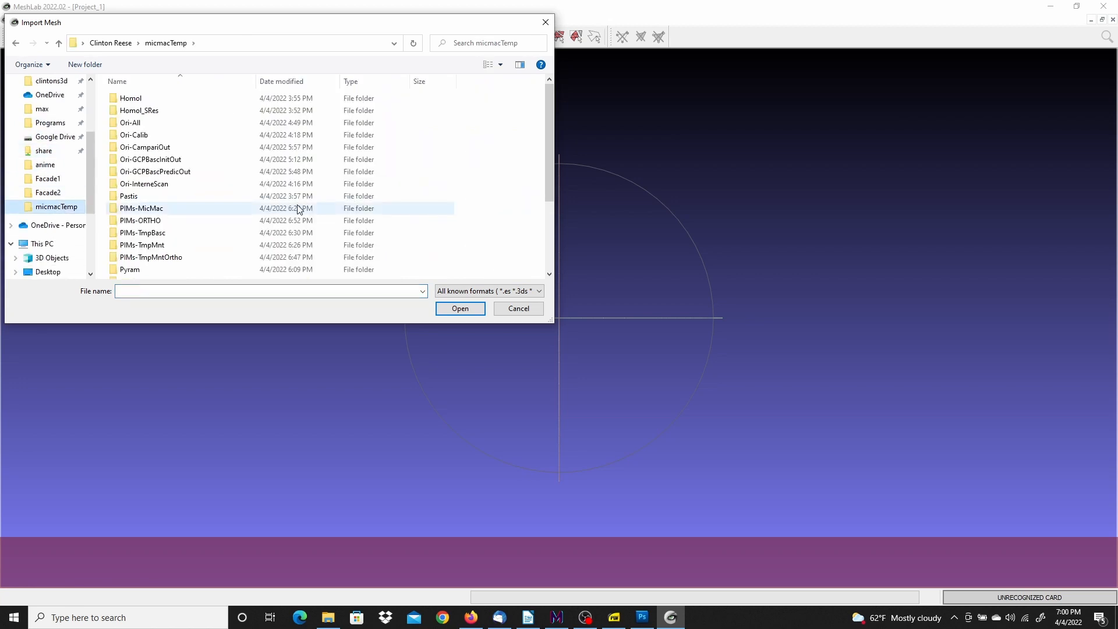
pyautogui.scroll(-3, 299, 209)
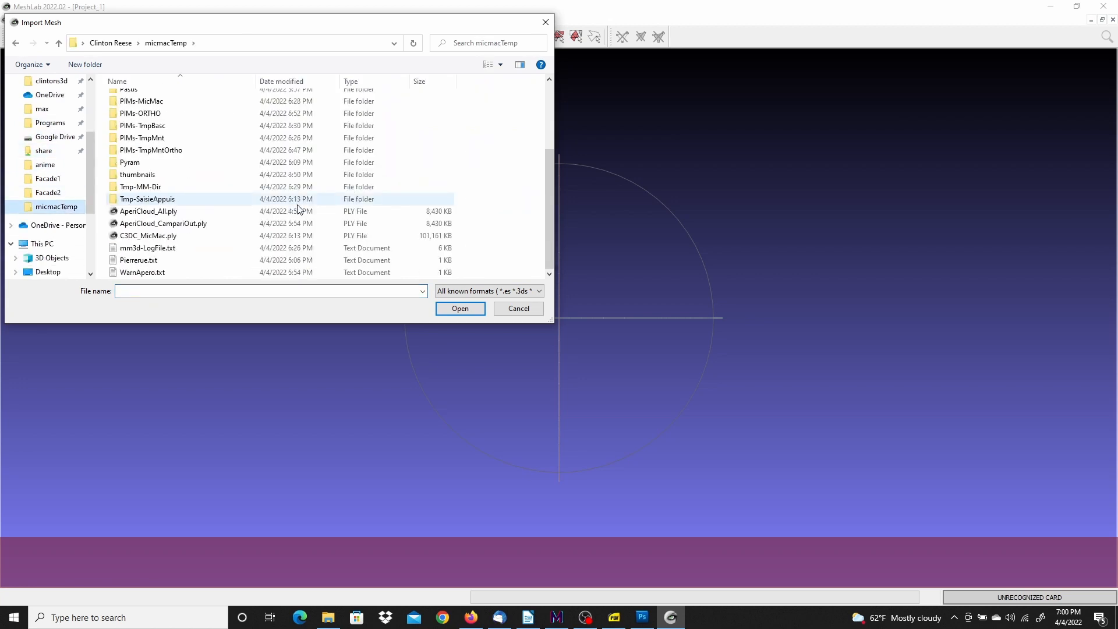
pyautogui.click(144, 238)
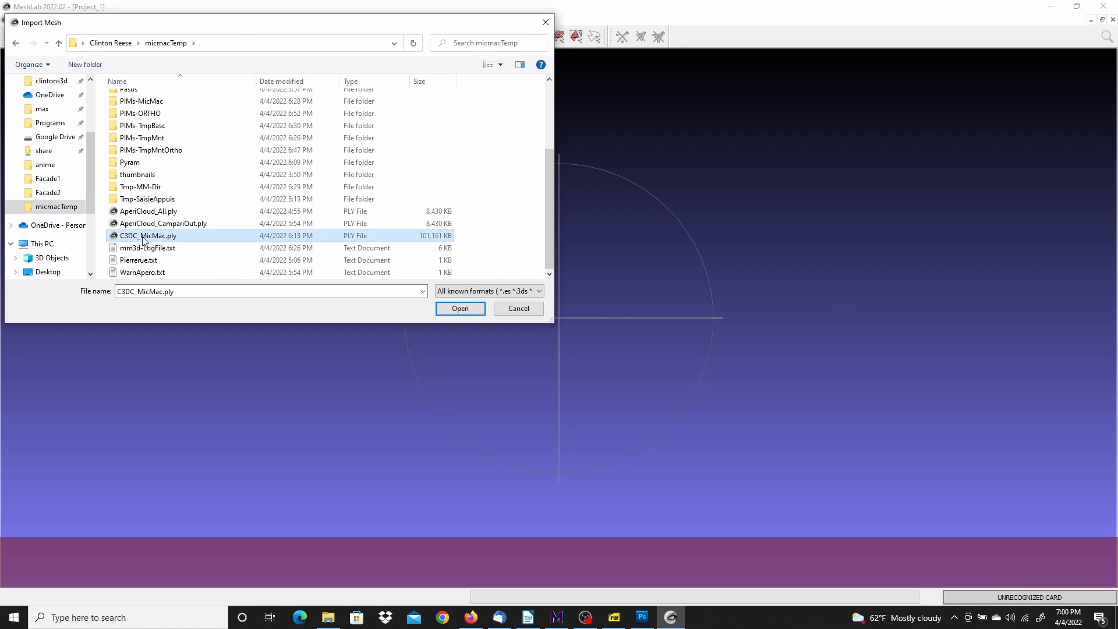
pyautogui.click(460, 309)
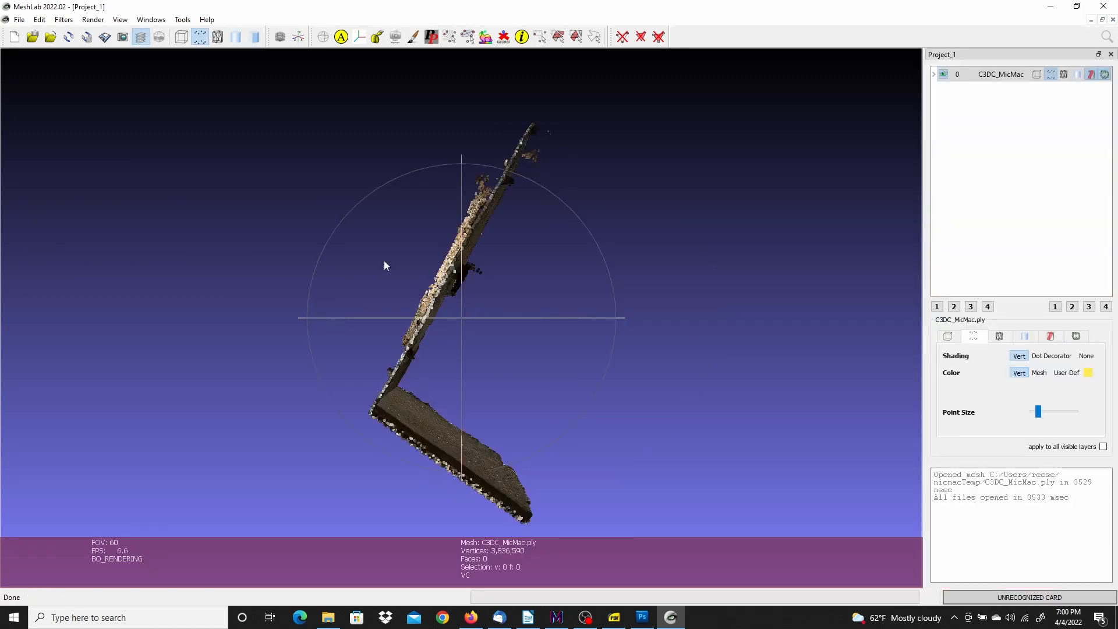
# Rotate and zoom the C3DC_MicMac.ply point cloud to a front view of the church
pyautogui.moveTo(354, 222); pyautogui.dragTo(405, 176)
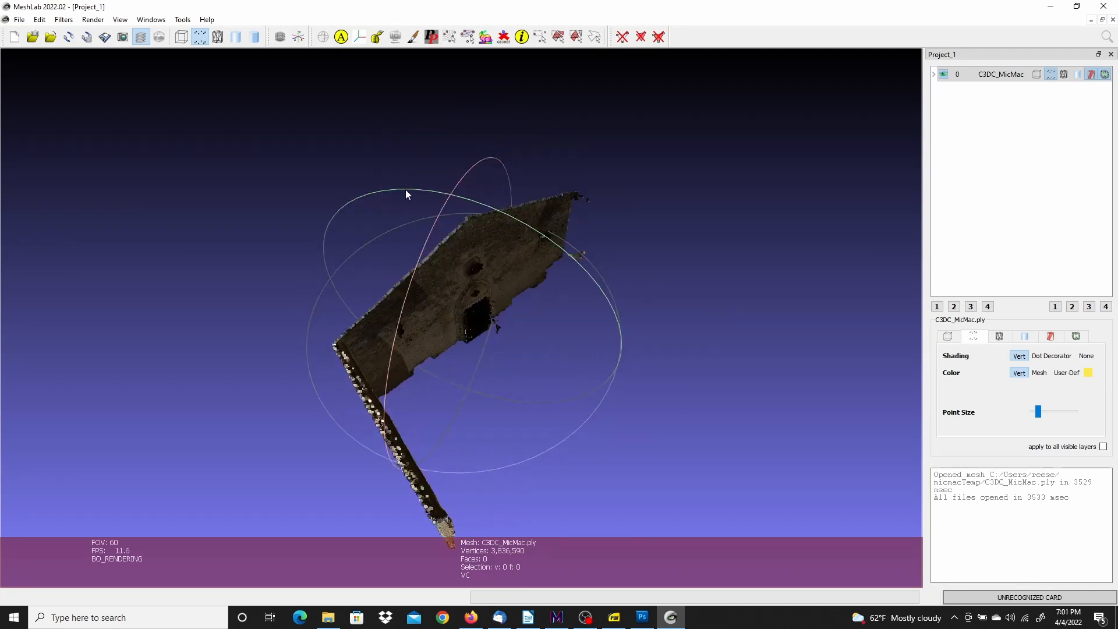
pyautogui.moveTo(516, 396); pyautogui.dragTo(735, 304)
pyautogui.scroll(3, 692, 360)
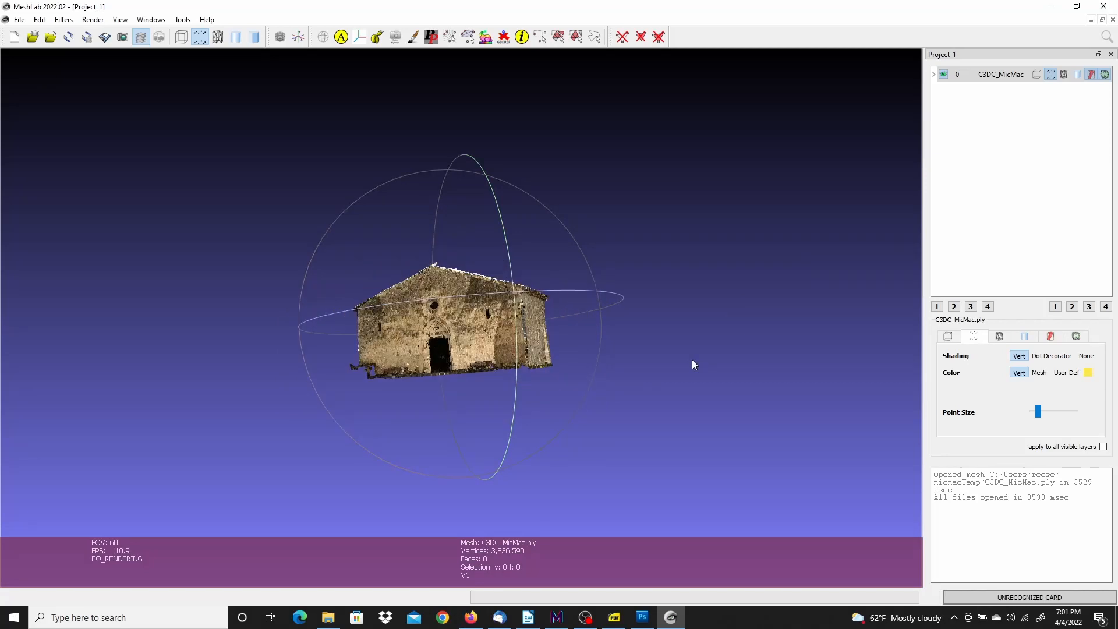
pyautogui.scroll(-4, 692, 360)
pyautogui.scroll(-3, 692, 359)
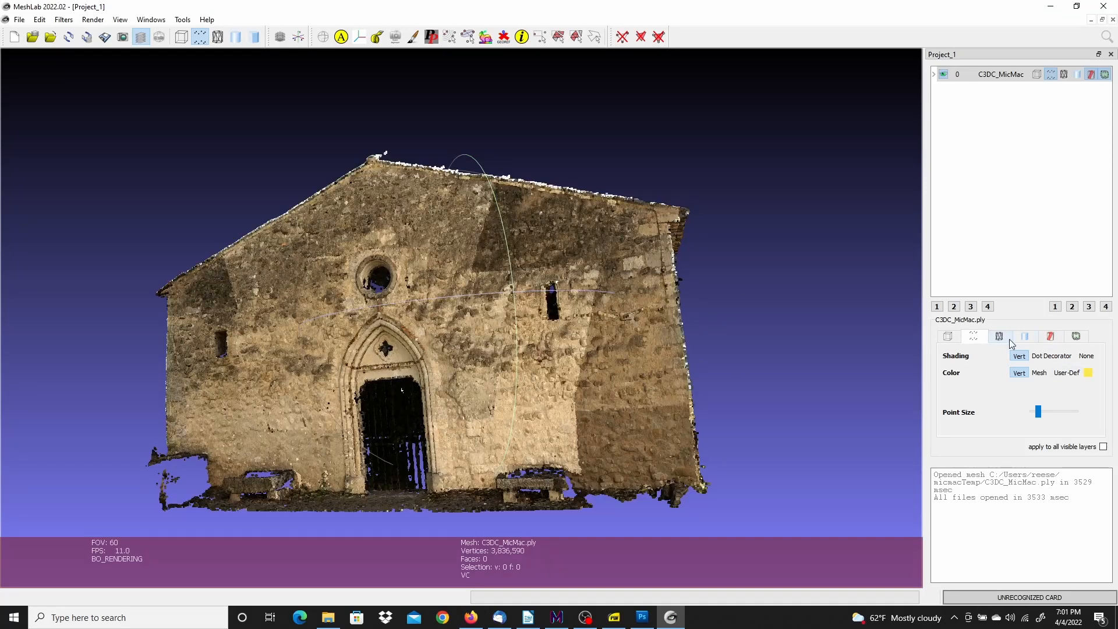
# Set the point cloud's shading to None and orbit it to inspect the facade and side wall
pyautogui.click(1087, 357)
pyautogui.moveTo(774, 307); pyautogui.dragTo(617, 232)
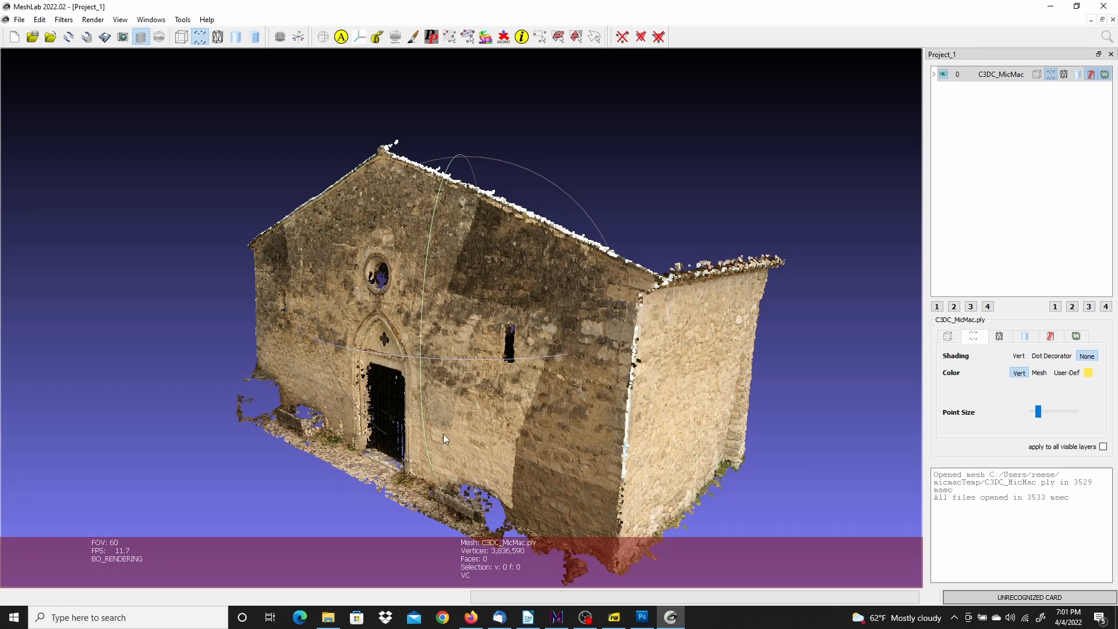
pyautogui.moveTo(472, 430); pyautogui.dragTo(498, 429)
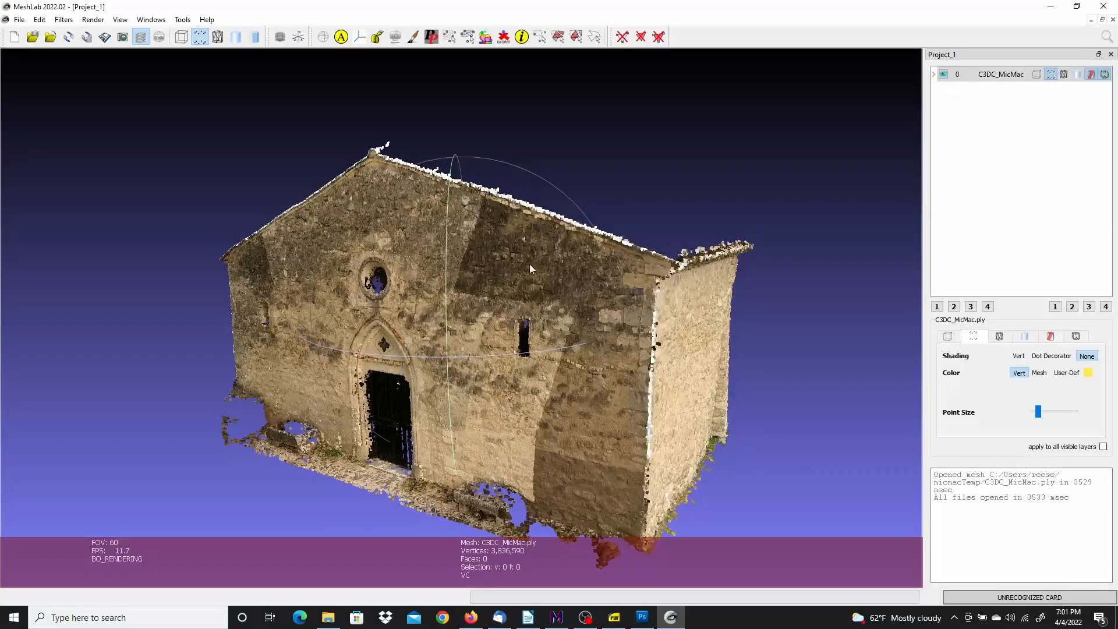
pyautogui.moveTo(476, 253); pyautogui.dragTo(548, 238)
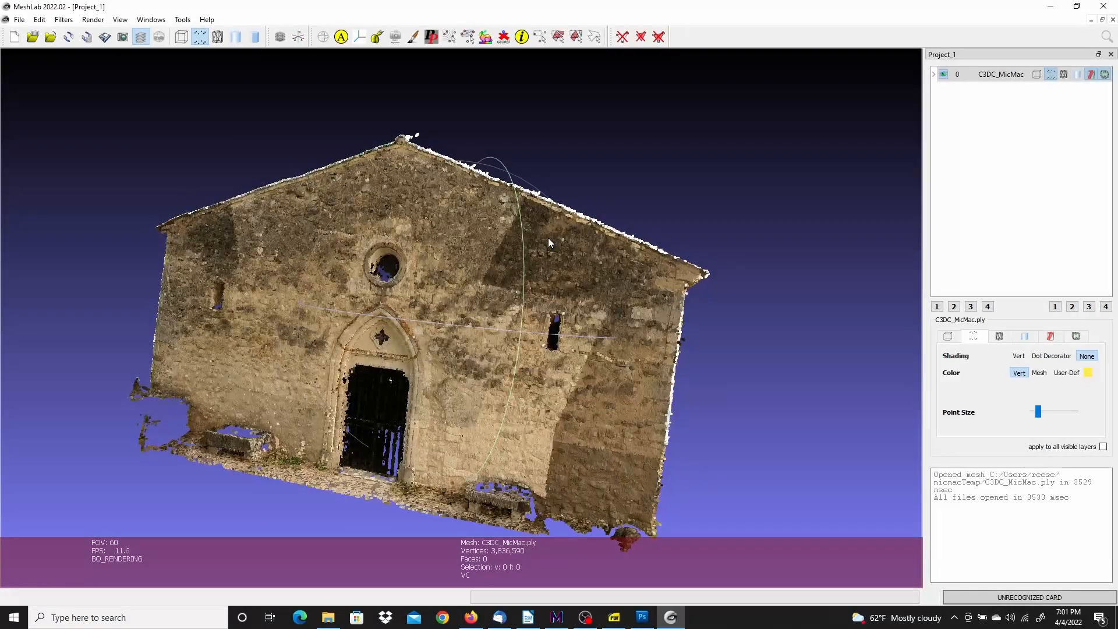